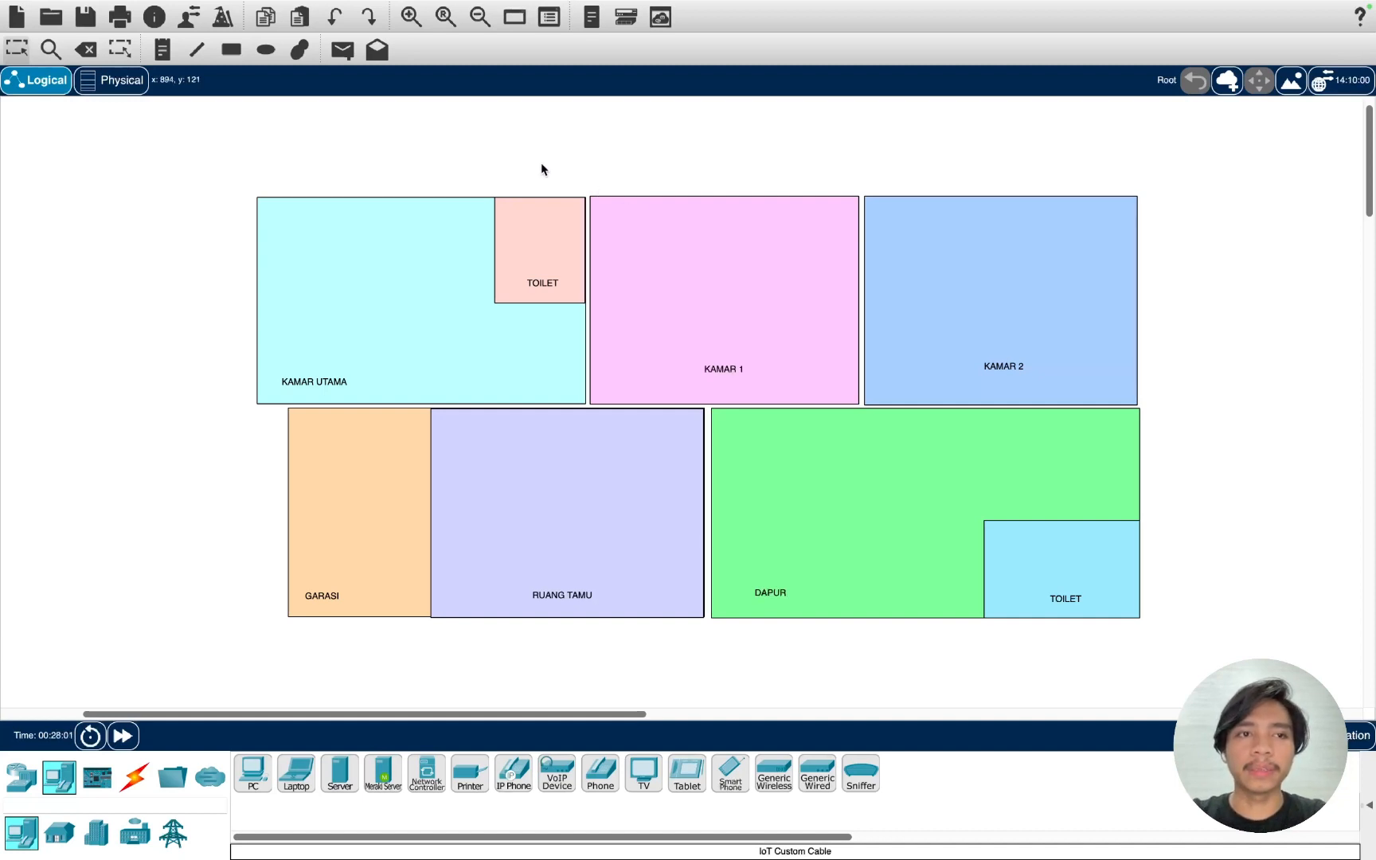
{"action": "scroll", "coordinate": [539, 160], "scroll_direction": "down", "scroll_amount": 1}
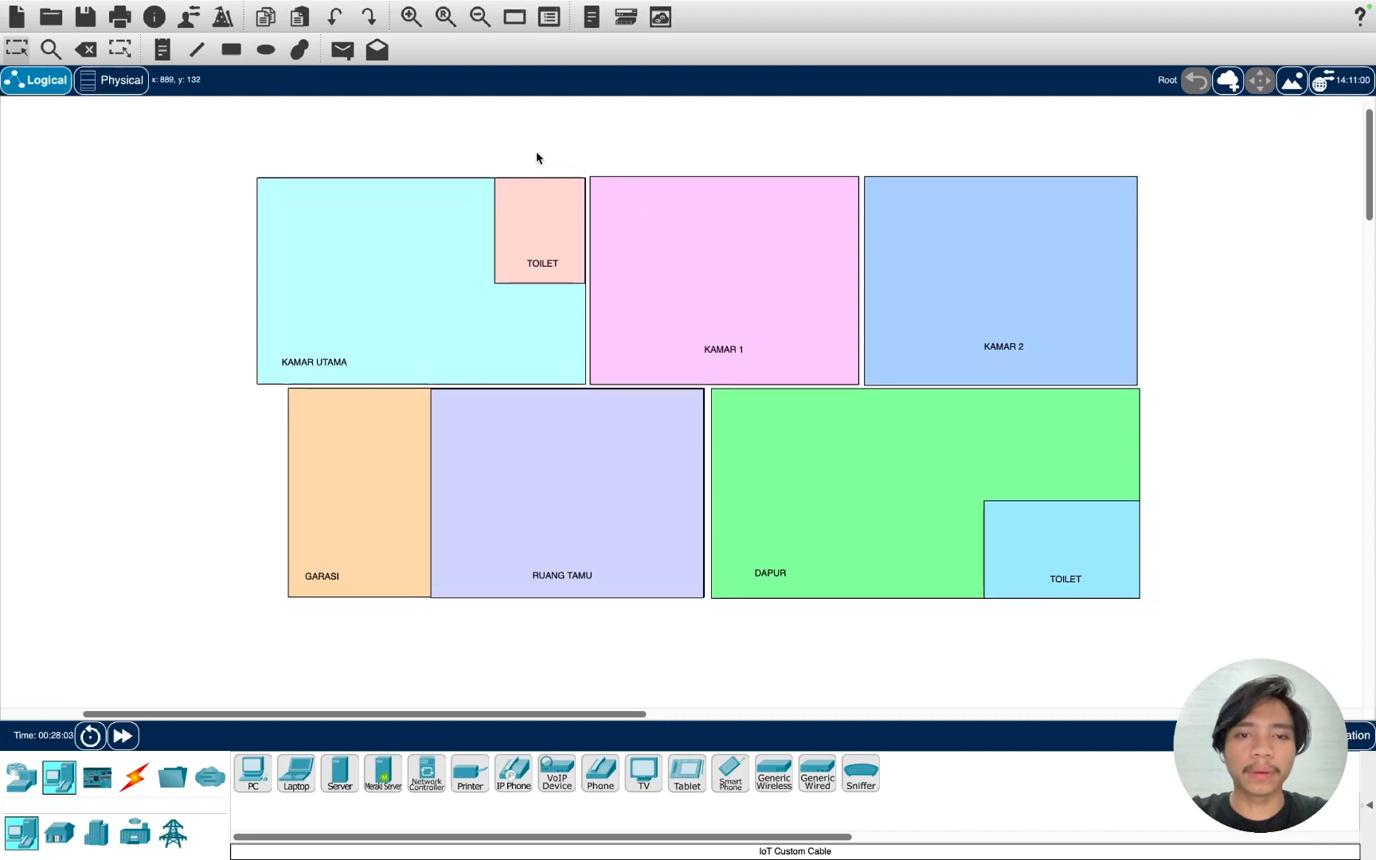
{"action": "scroll", "coordinate": [538, 154], "scroll_direction": "up", "scroll_amount": 1}
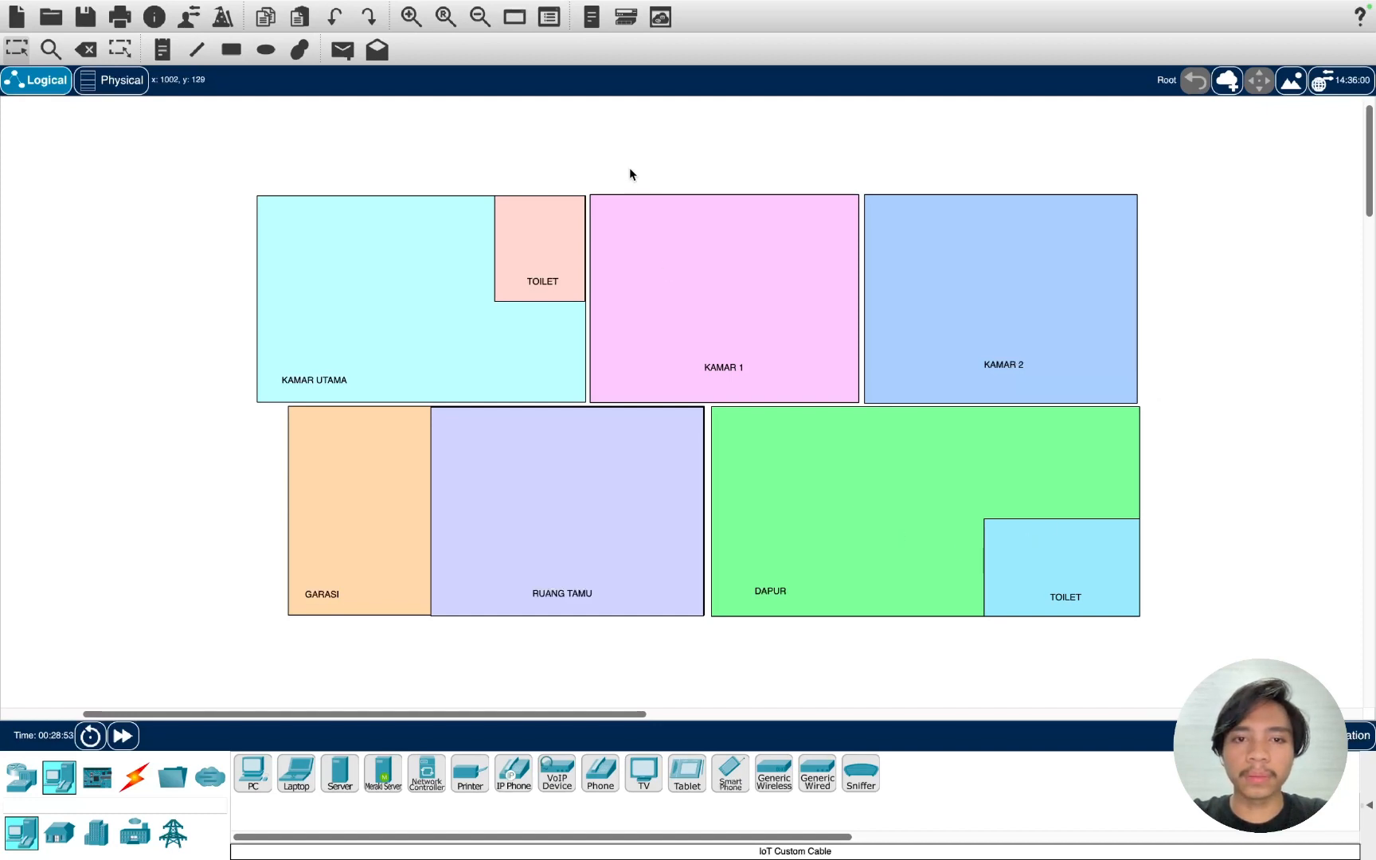
- Place a DLC100 home gateway on the workspace outside the floor plan, beside the KAMAR UTAMA room
{"action": "left_click", "coordinate": [16, 784]}
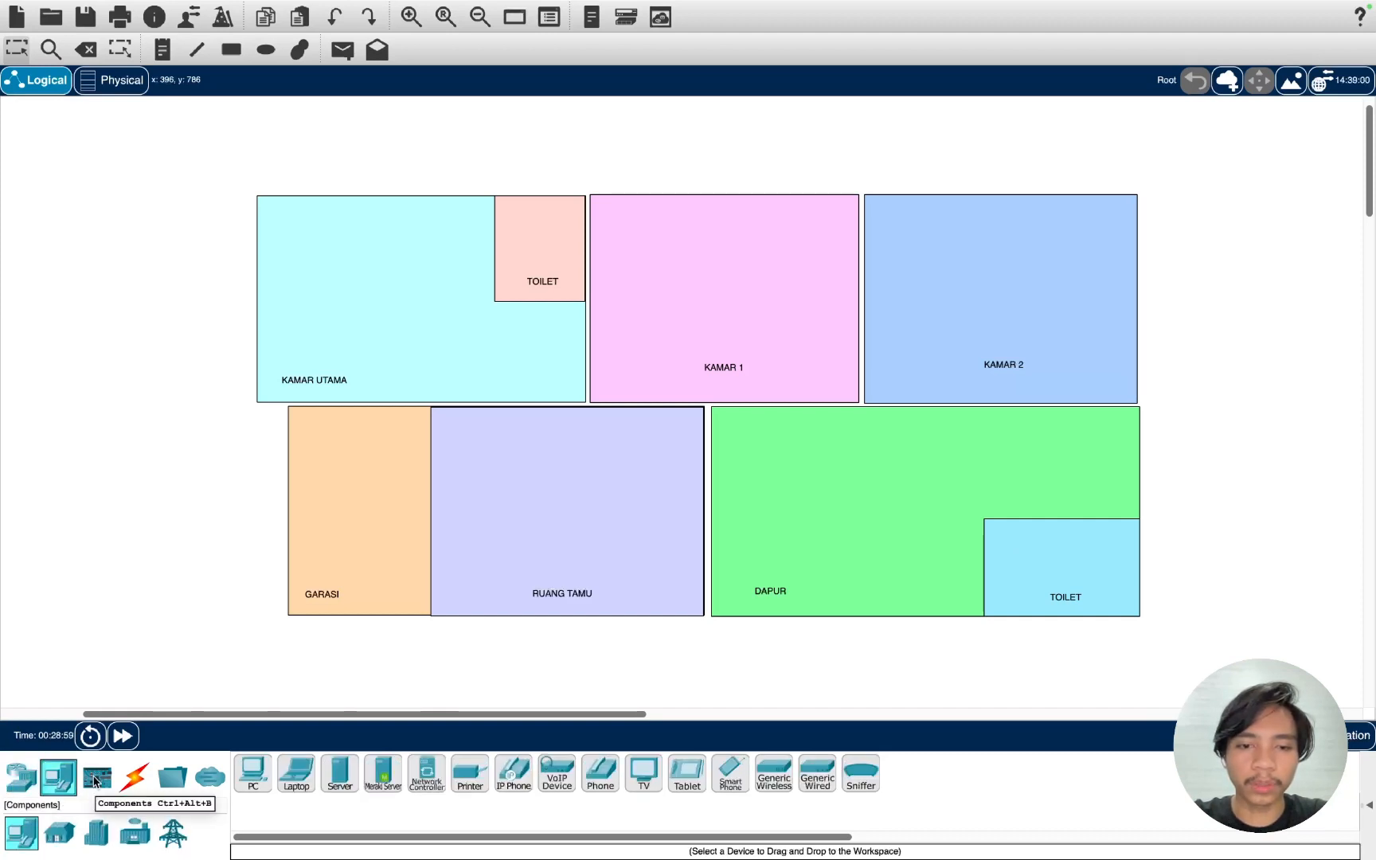
{"action": "left_click", "coordinate": [96, 781]}
{"action": "left_click", "coordinate": [59, 776]}
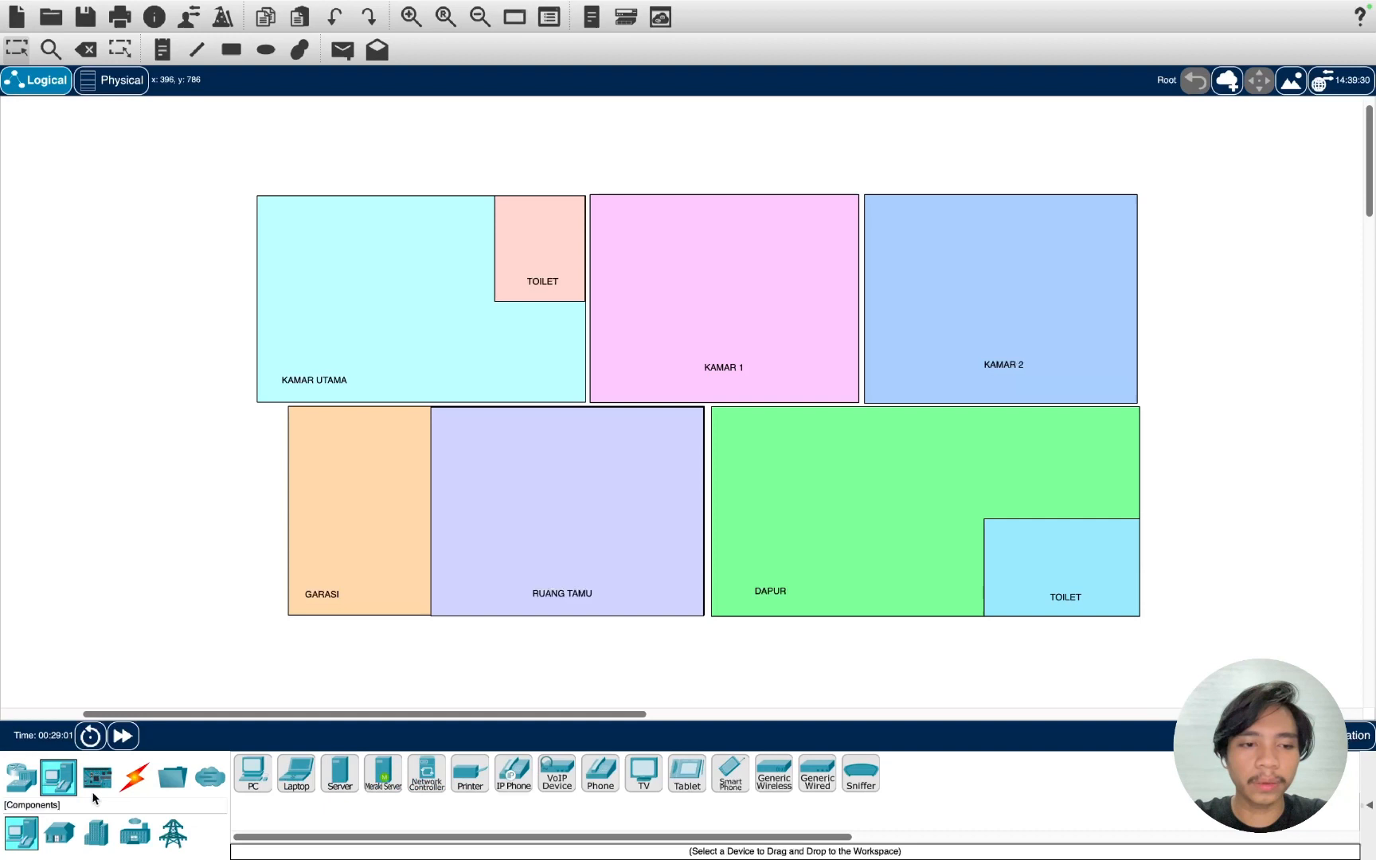
{"action": "left_click", "coordinate": [128, 836]}
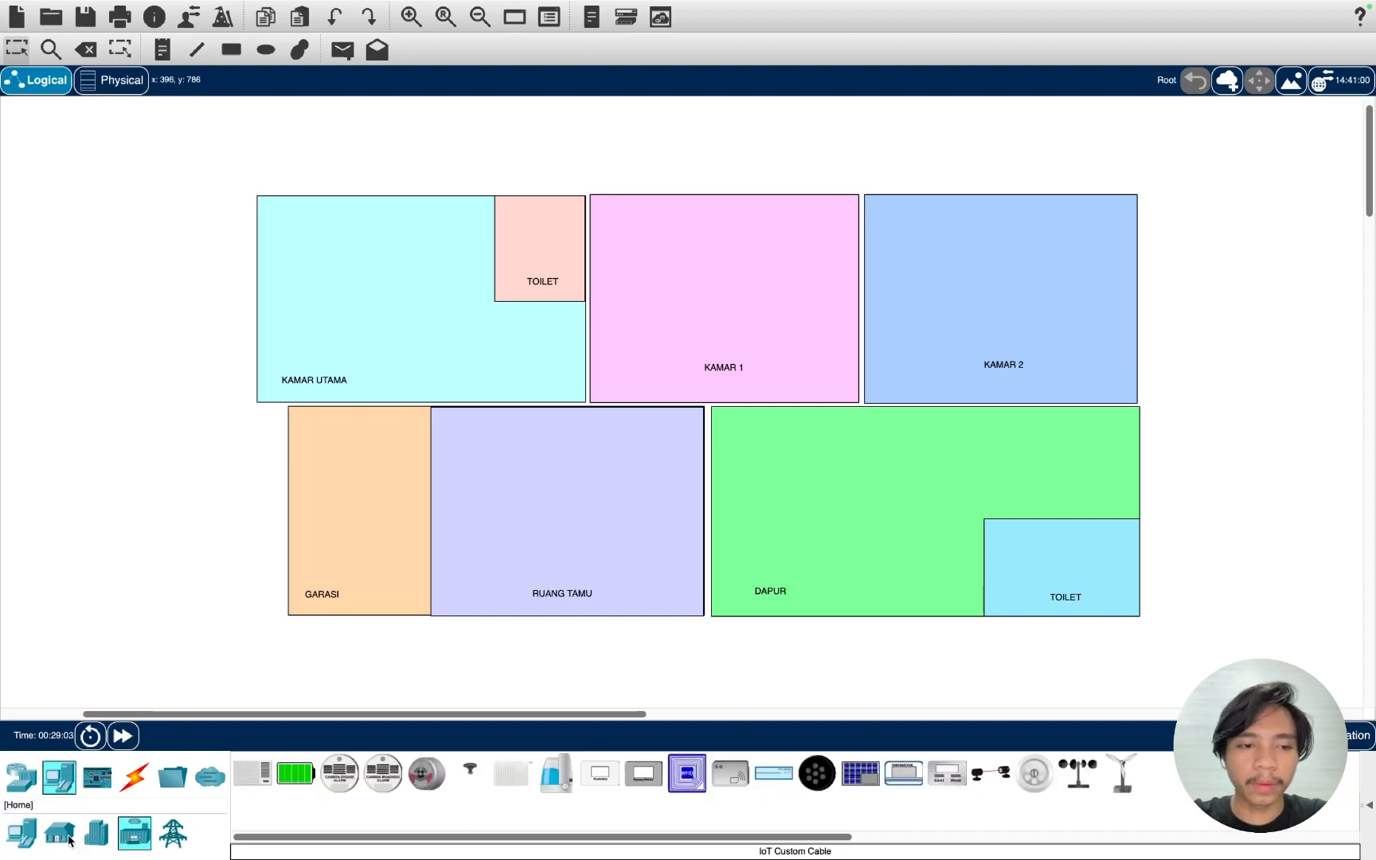
{"action": "left_click", "coordinate": [21, 776]}
{"action": "left_click", "coordinate": [134, 834]}
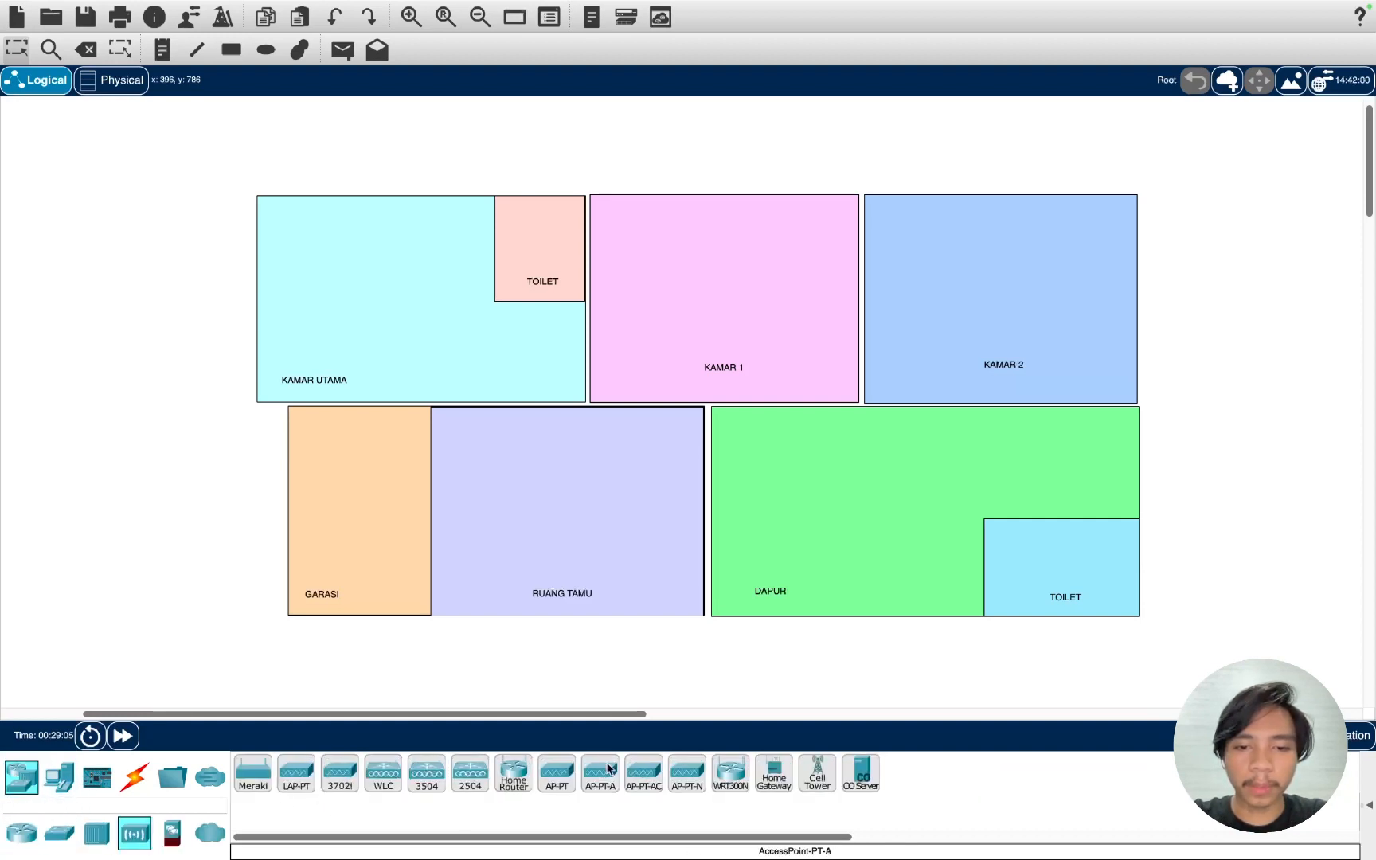
{"action": "left_click", "coordinate": [773, 772]}
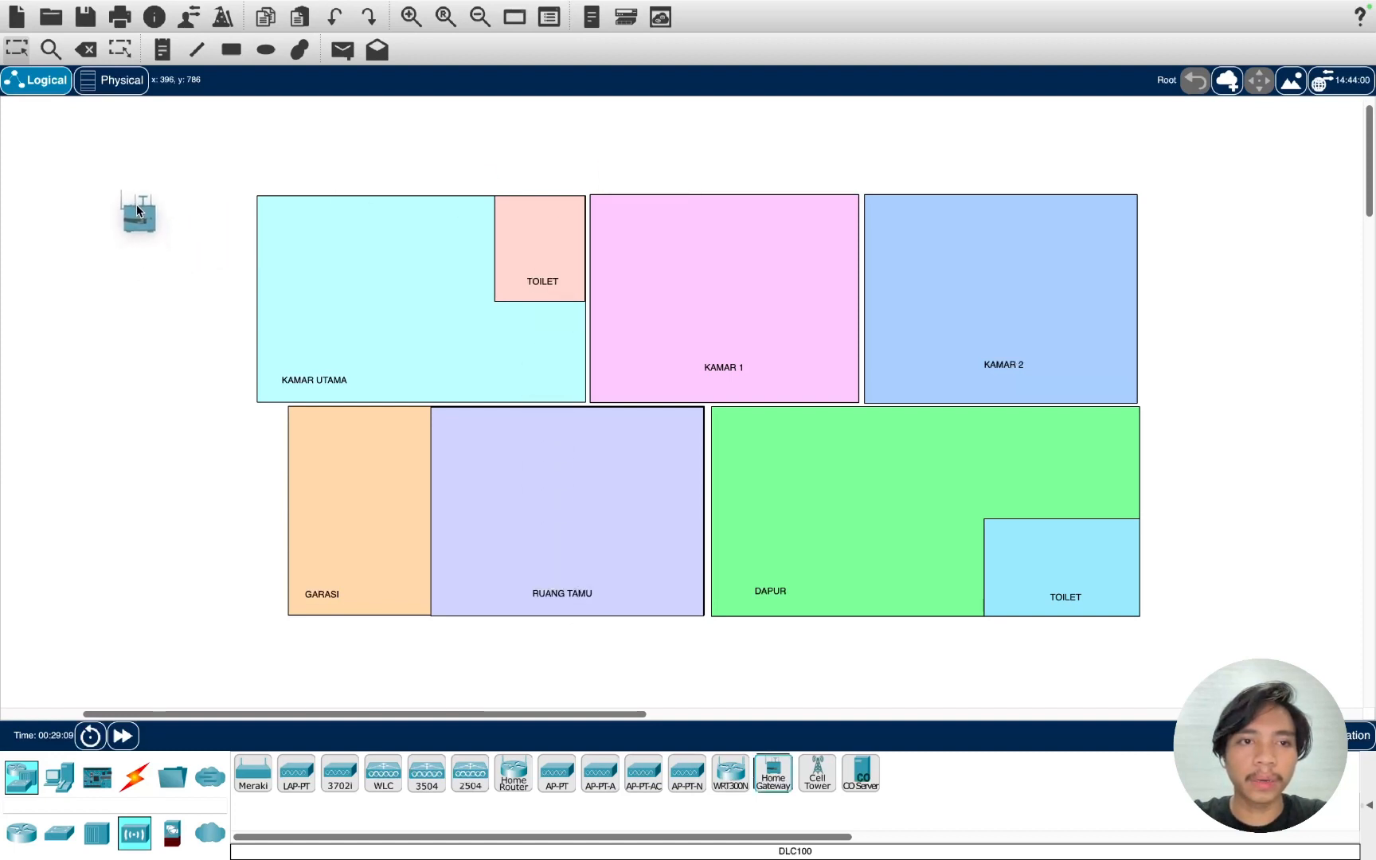
{"action": "left_click", "coordinate": [136, 205]}
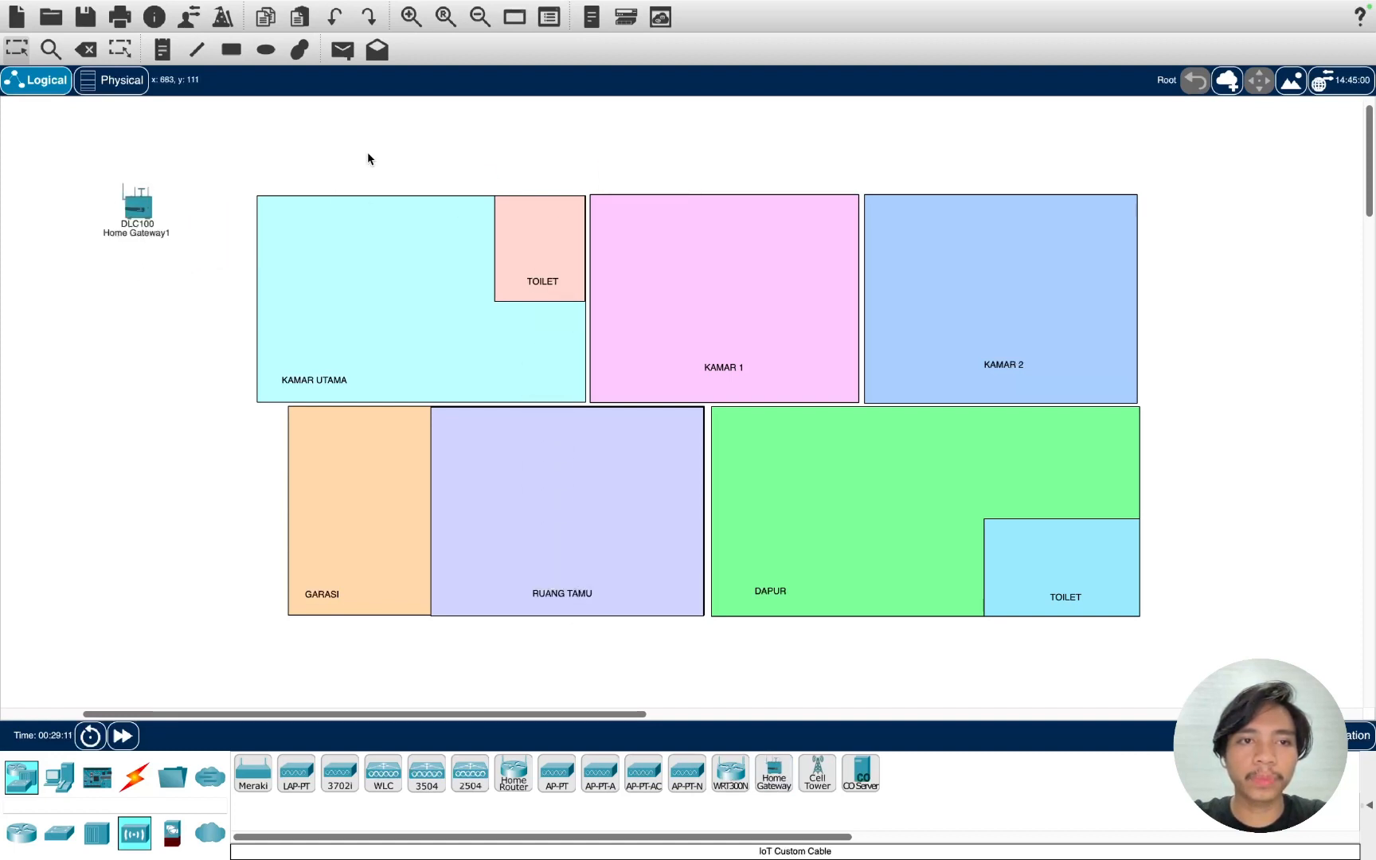
- Place a smart home light in the KAMAR UTAMA room, near the middle below its upper wall
{"action": "left_click", "coordinate": [63, 778]}
{"action": "left_click", "coordinate": [59, 834]}
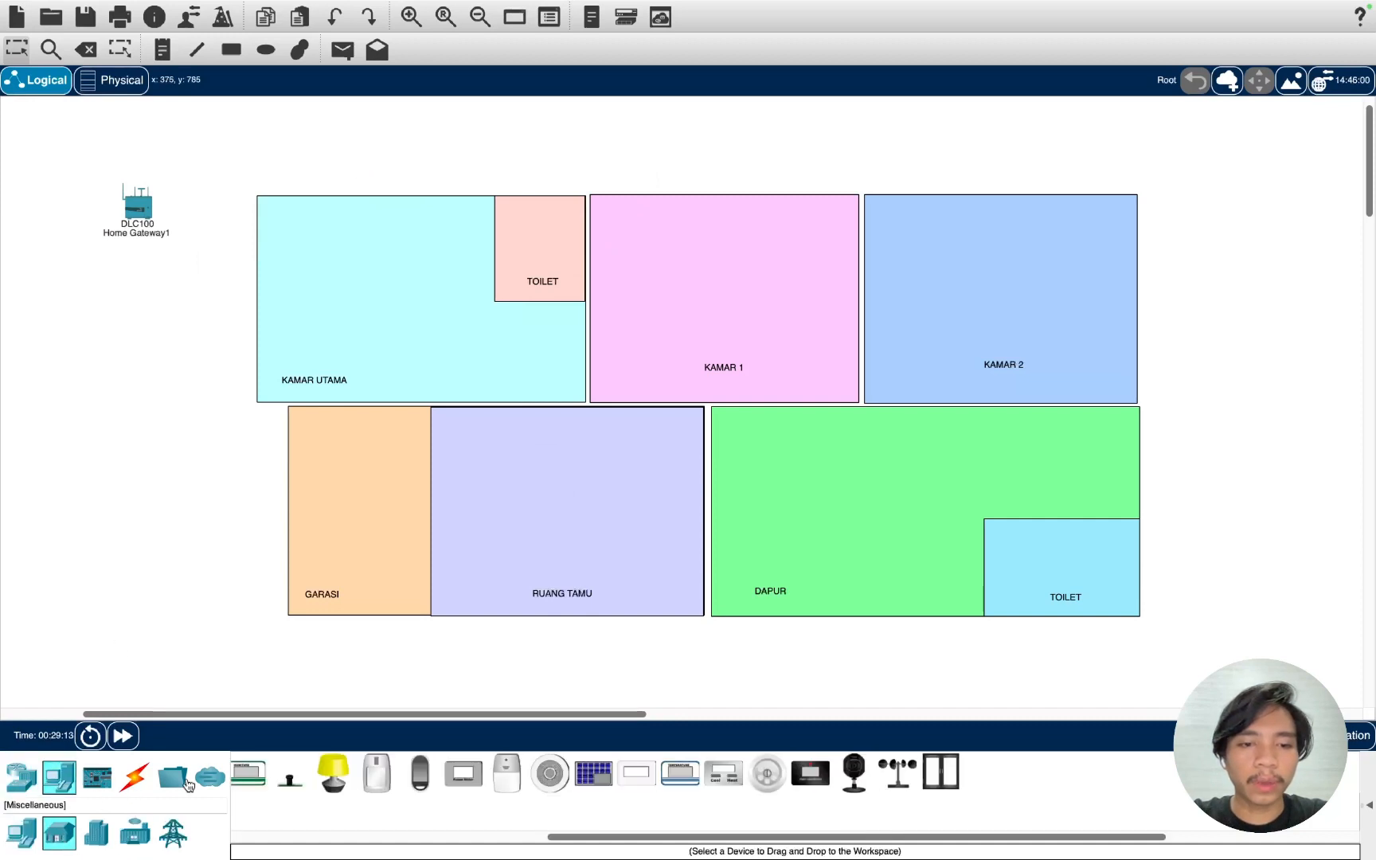
{"action": "left_click", "coordinate": [333, 771]}
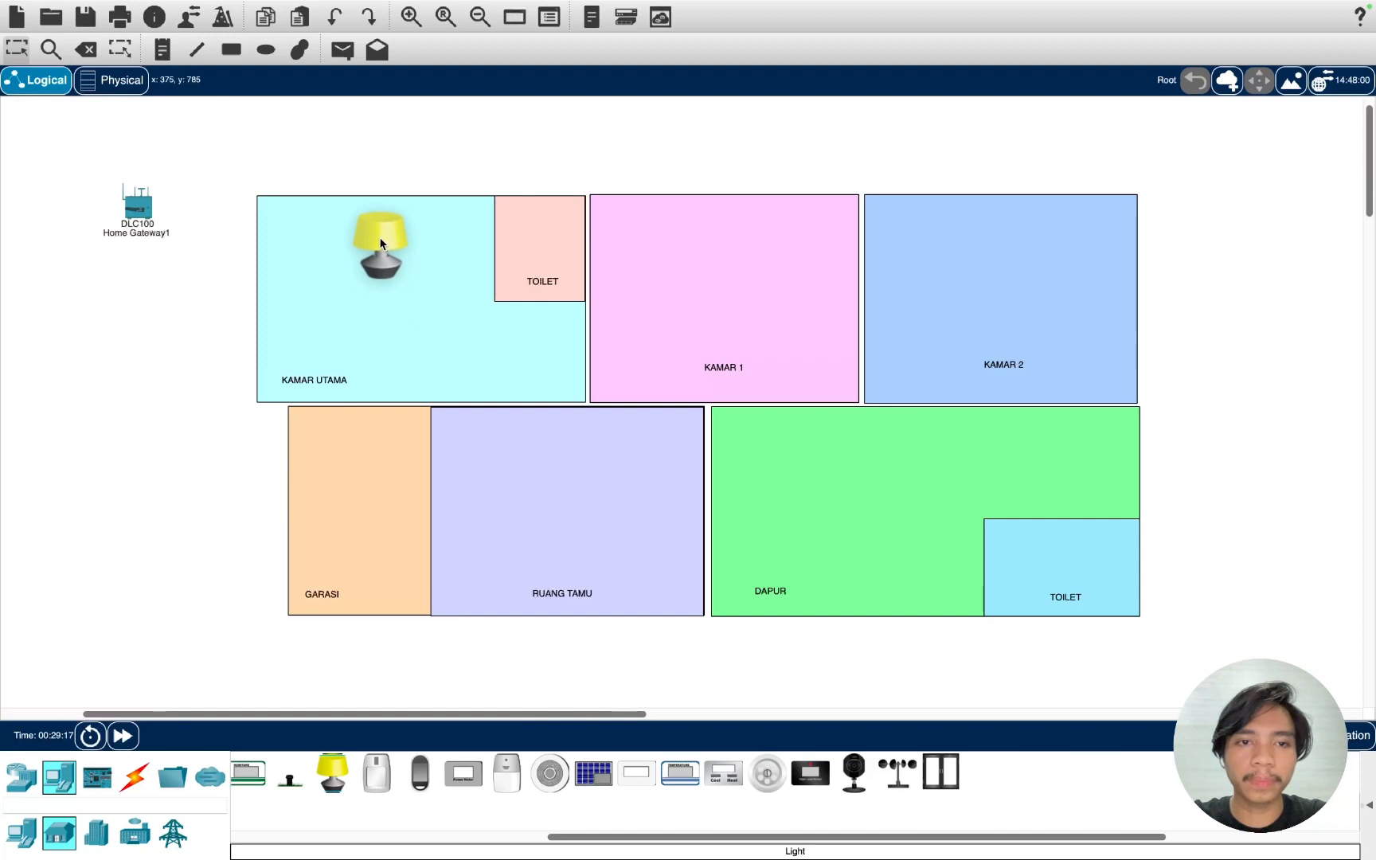
{"action": "left_click", "coordinate": [380, 240]}
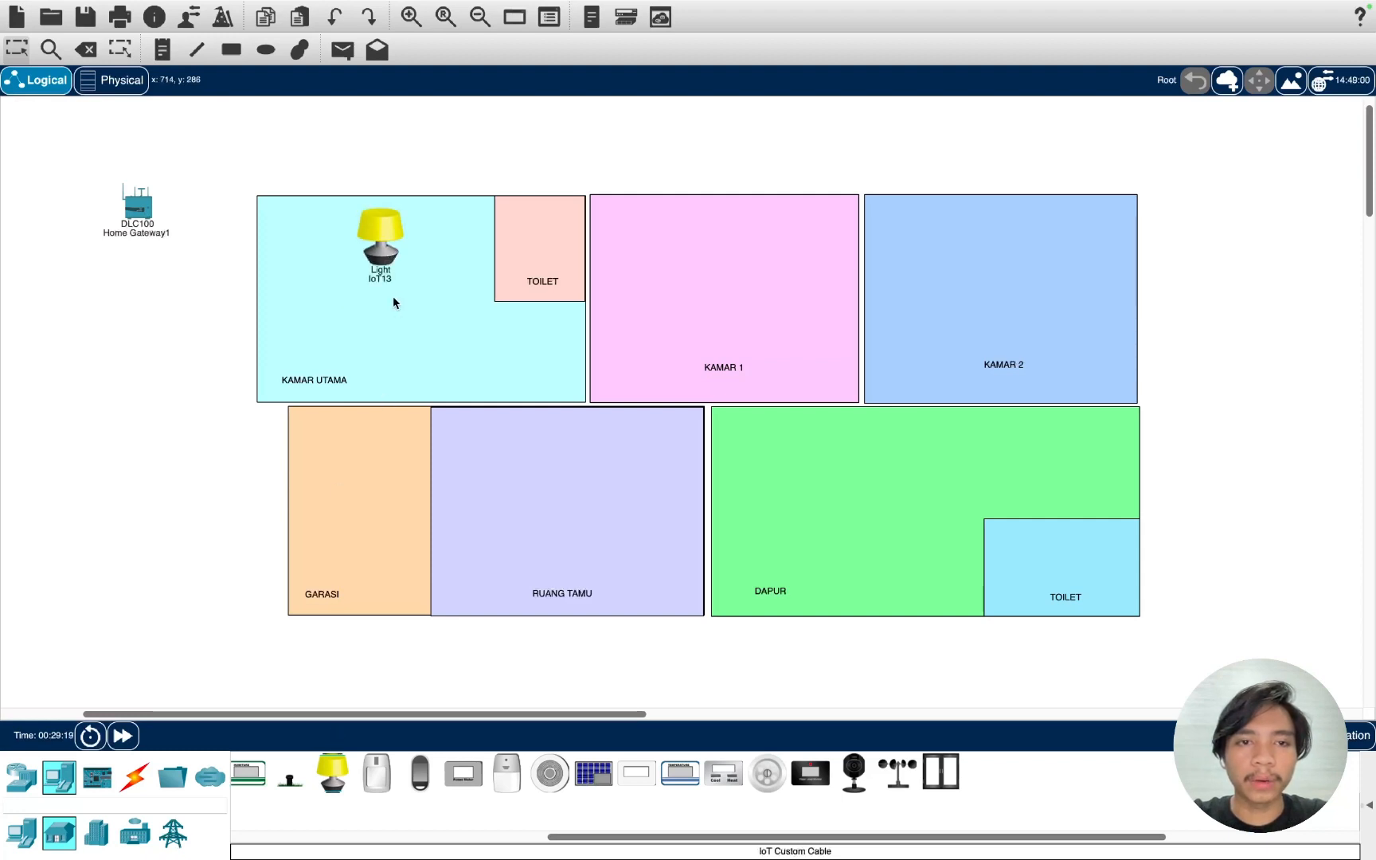
{"action": "left_click_drag", "start_coordinate": [386, 219], "coordinate": [398, 270]}
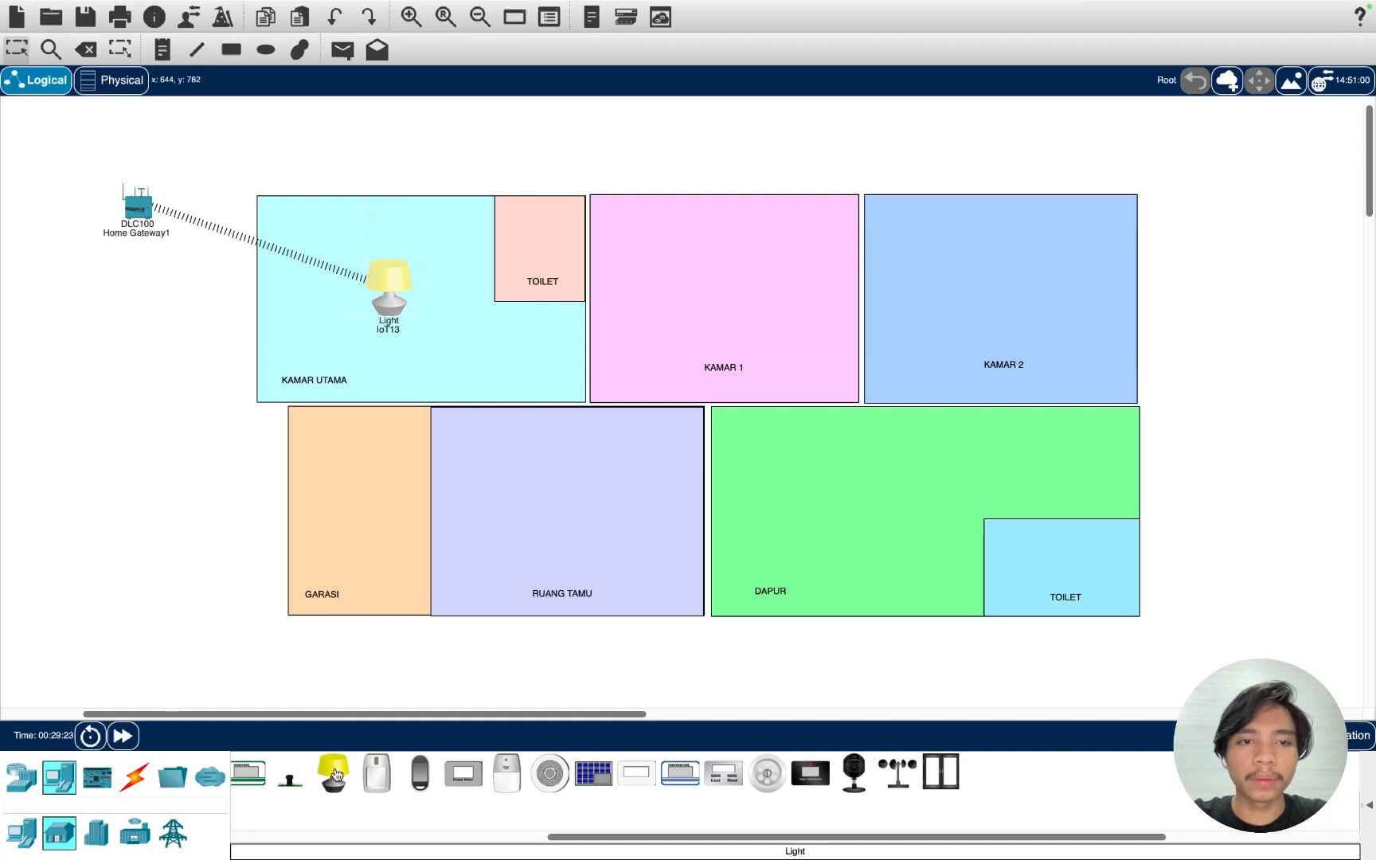
- Examine the IPv4 address and subnet mask in the home gateway's LAN settings
{"action": "left_click", "coordinate": [141, 208]}
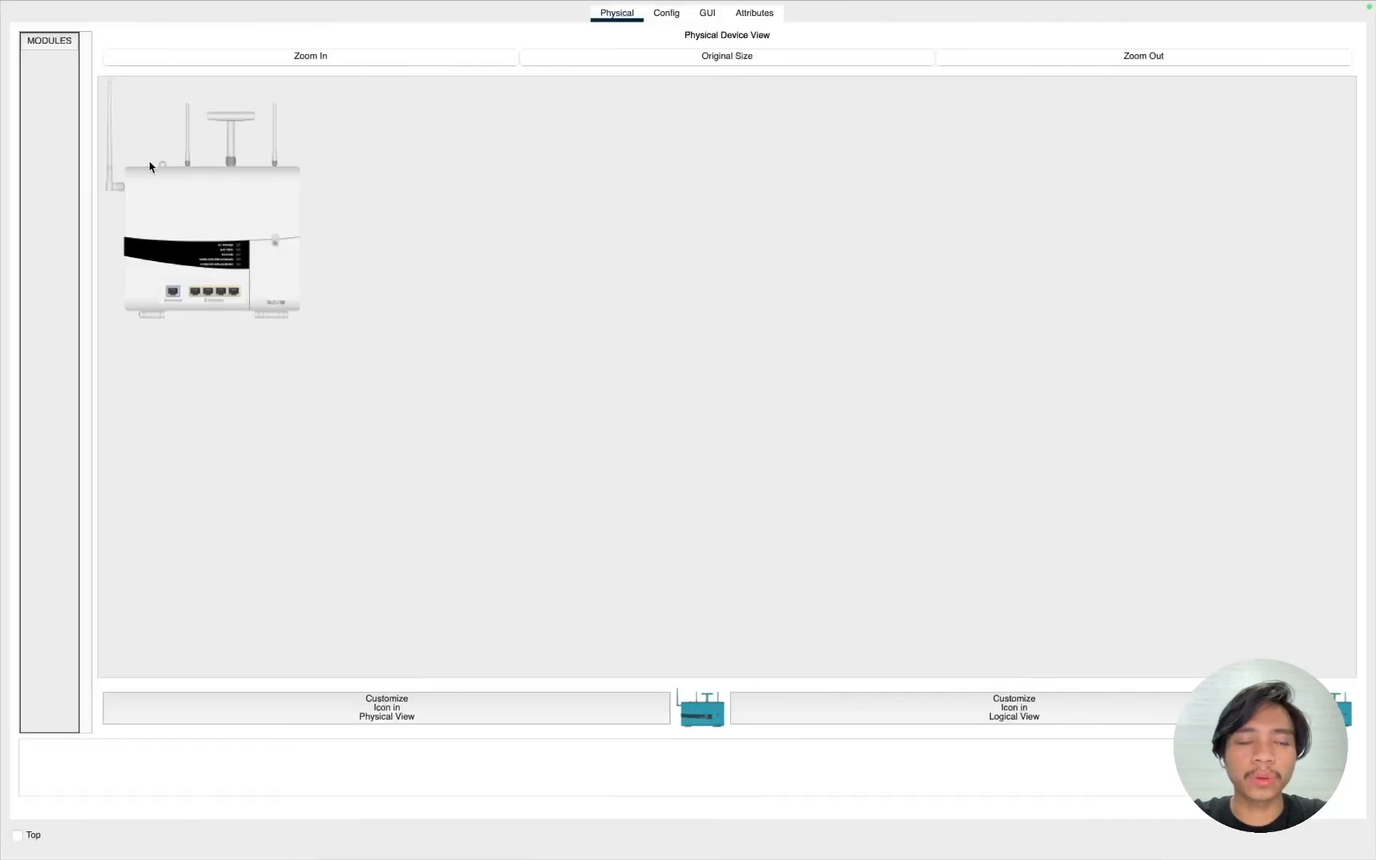
{"action": "left_click", "coordinate": [666, 13]}
{"action": "left_click", "coordinate": [103, 146]}
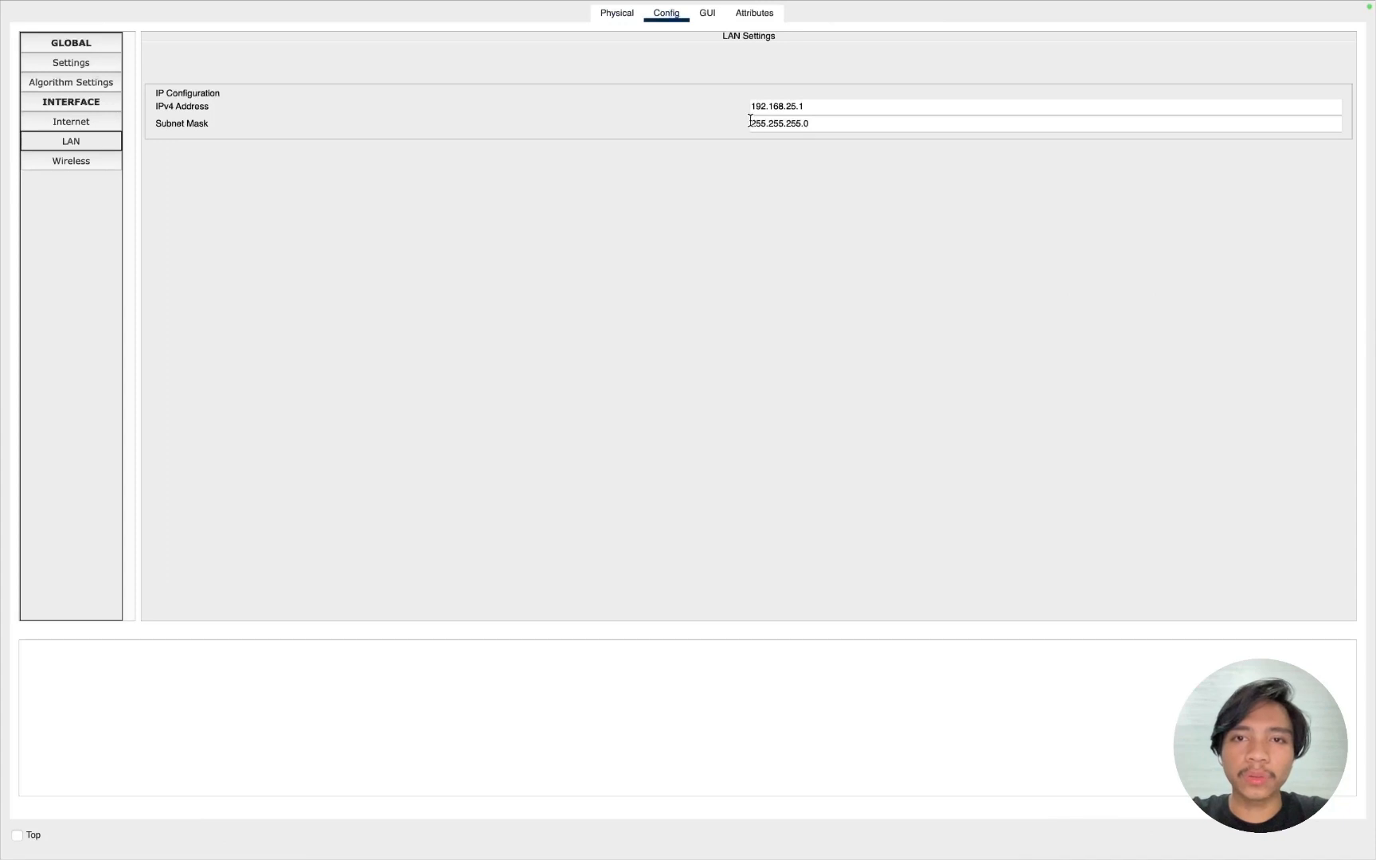
{"action": "left_click_drag", "start_coordinate": [752, 107], "coordinate": [836, 105]}
{"action": "left_click", "coordinate": [835, 106]}
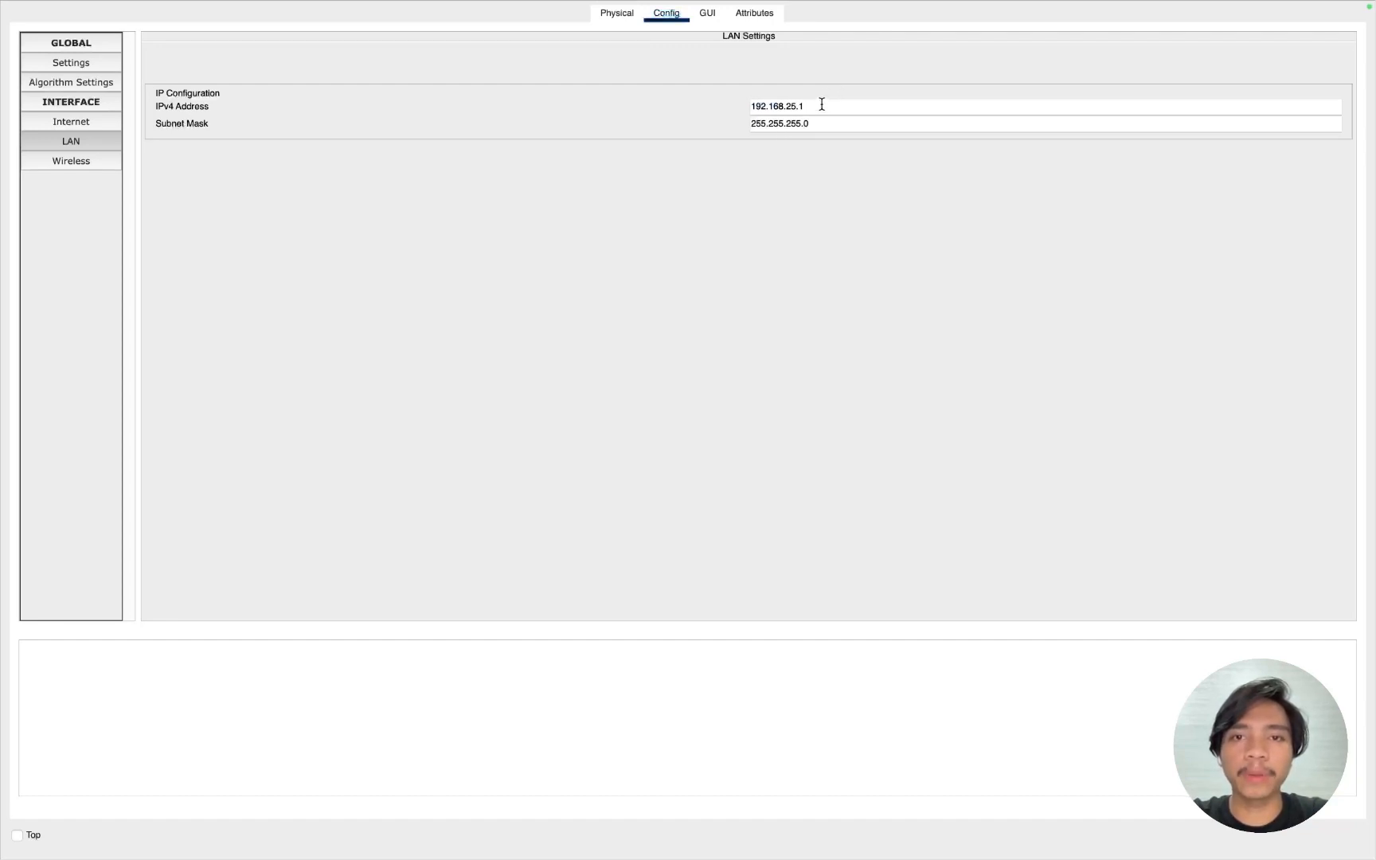
{"action": "left_click", "coordinate": [744, 150]}
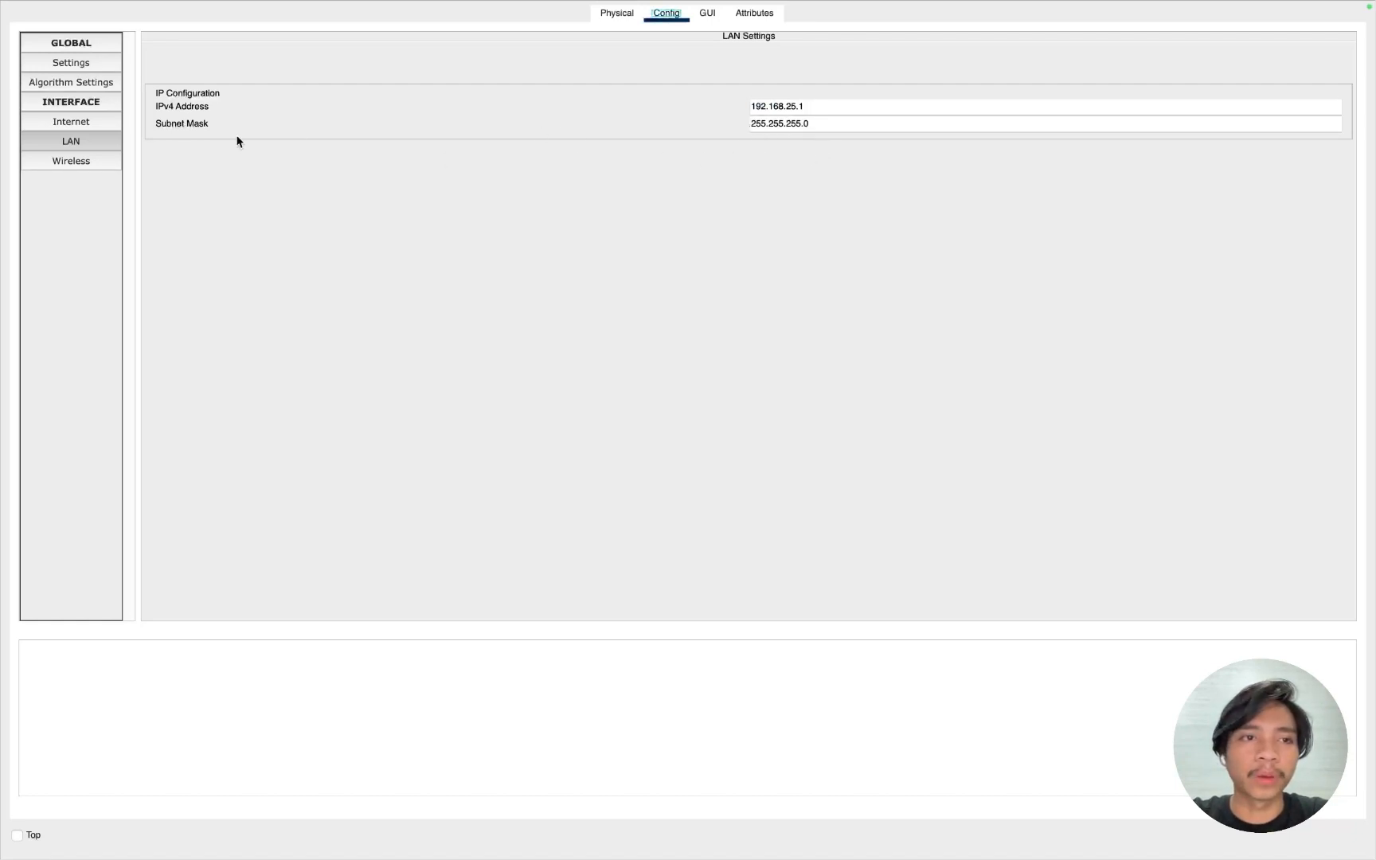
- Review the home gateway's attributes, GUI page and global settings, returning to its LAN configuration
{"action": "left_click", "coordinate": [714, 17]}
{"action": "left_click", "coordinate": [749, 15]}
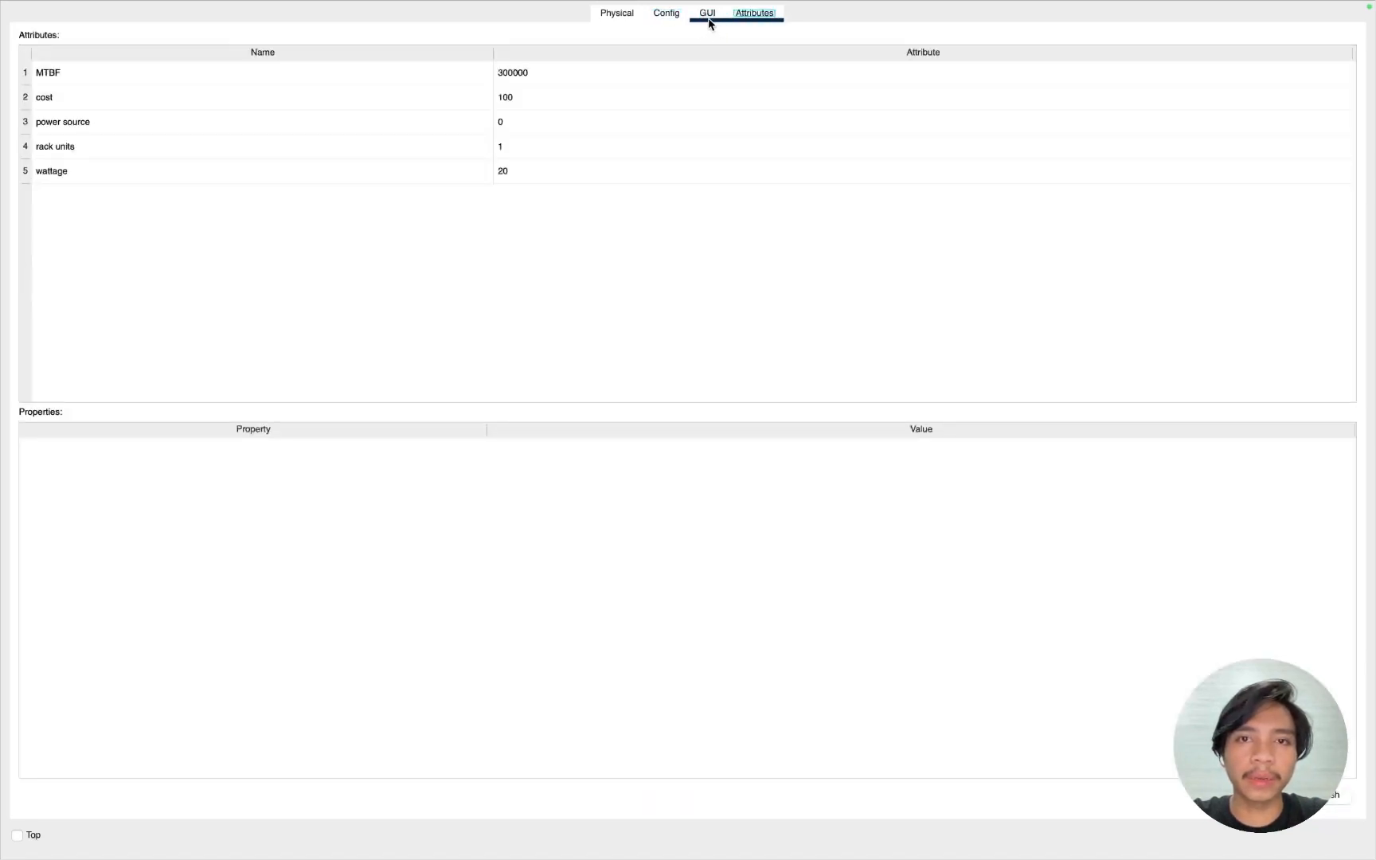
{"action": "left_click", "coordinate": [709, 21]}
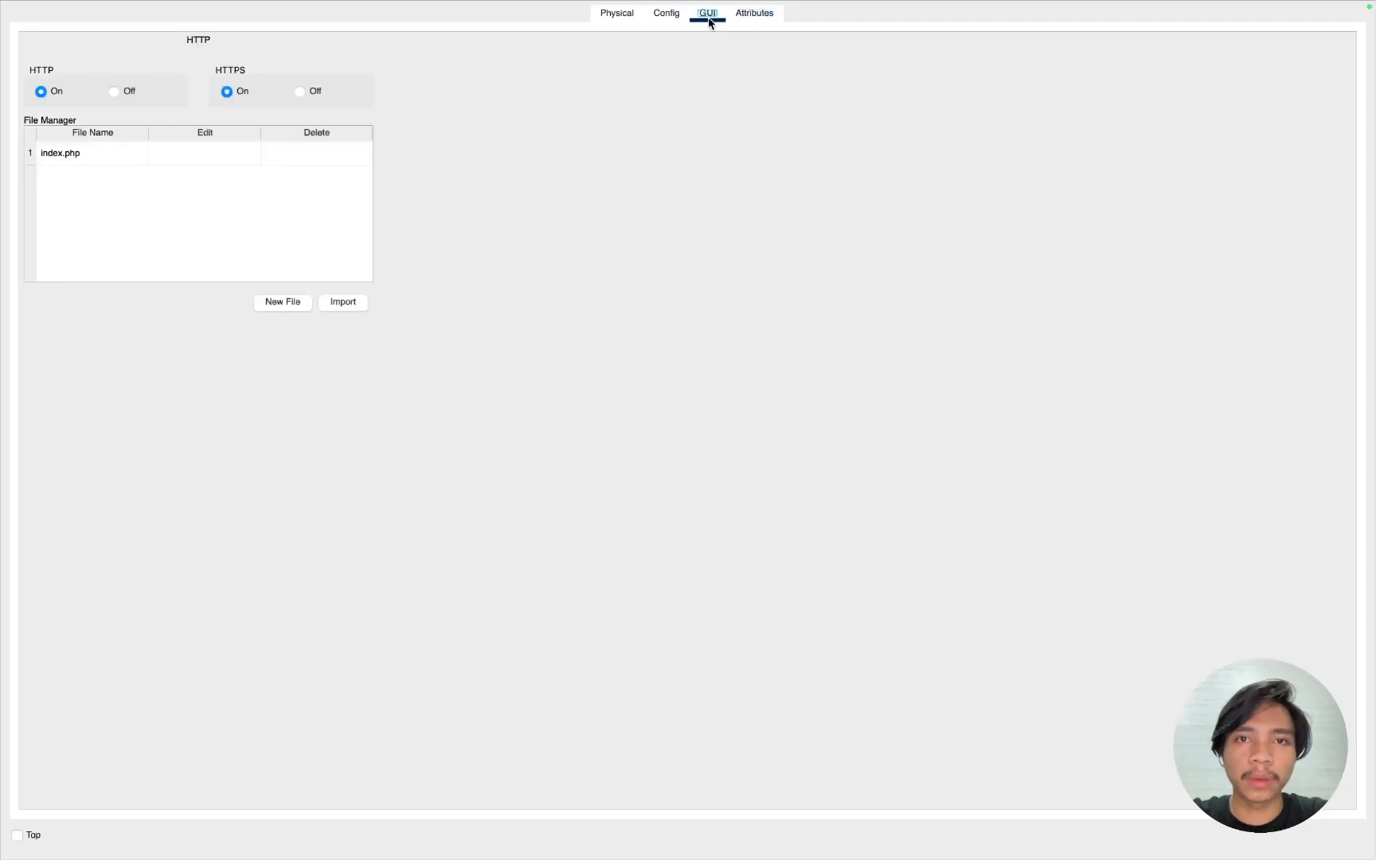
{"action": "left_click", "coordinate": [670, 14]}
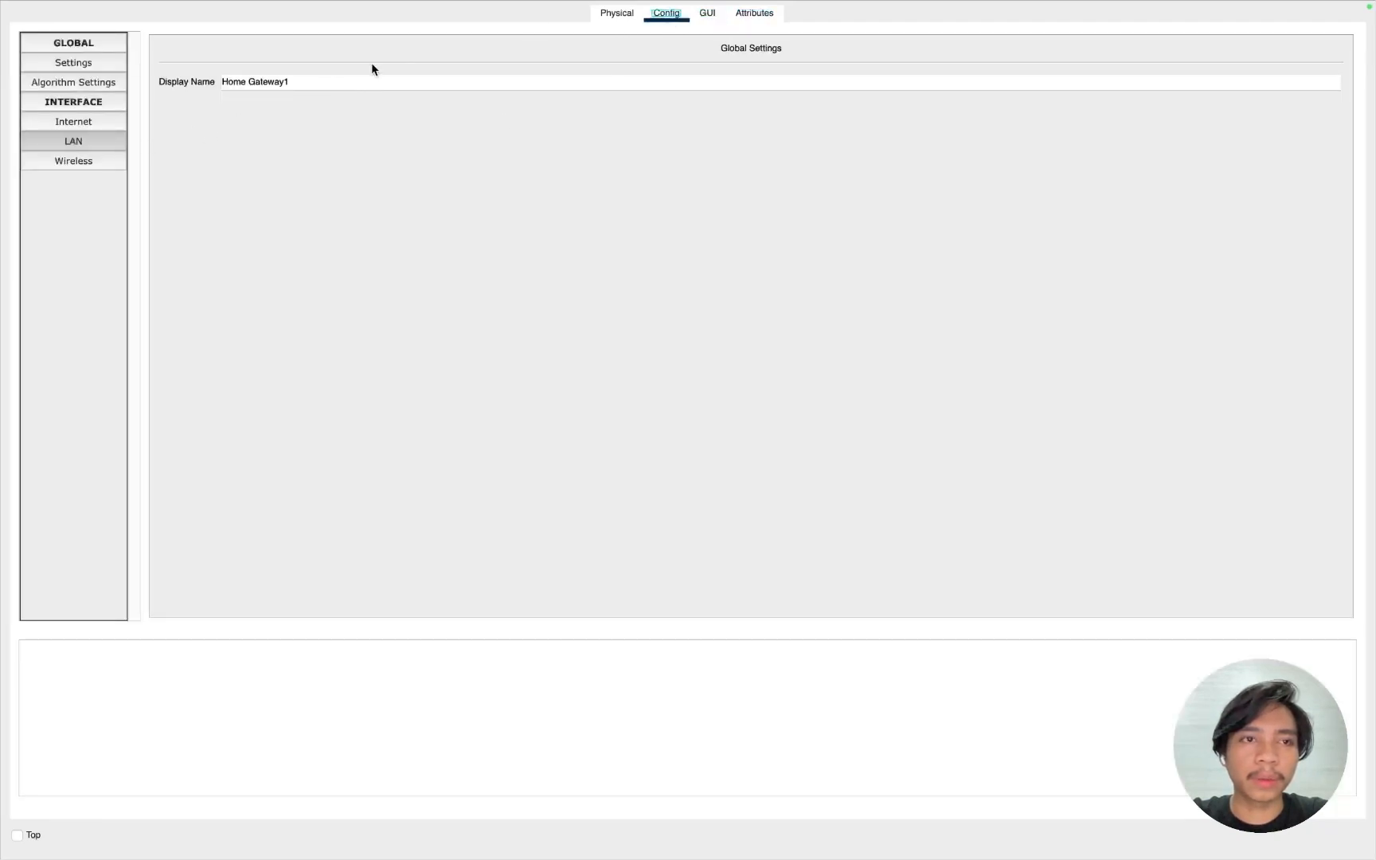
{"action": "left_click", "coordinate": [108, 65]}
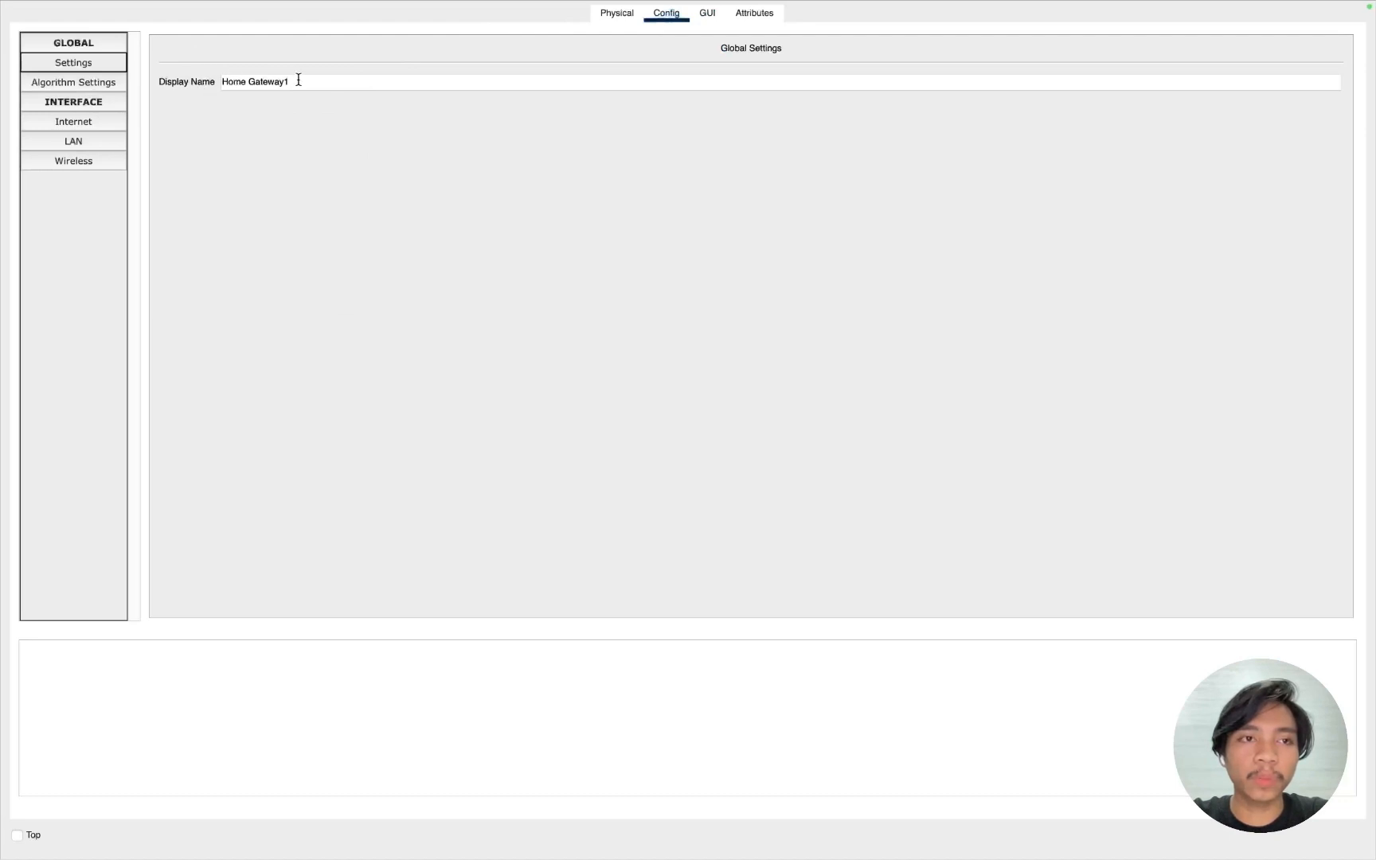
{"action": "left_click", "coordinate": [93, 146]}
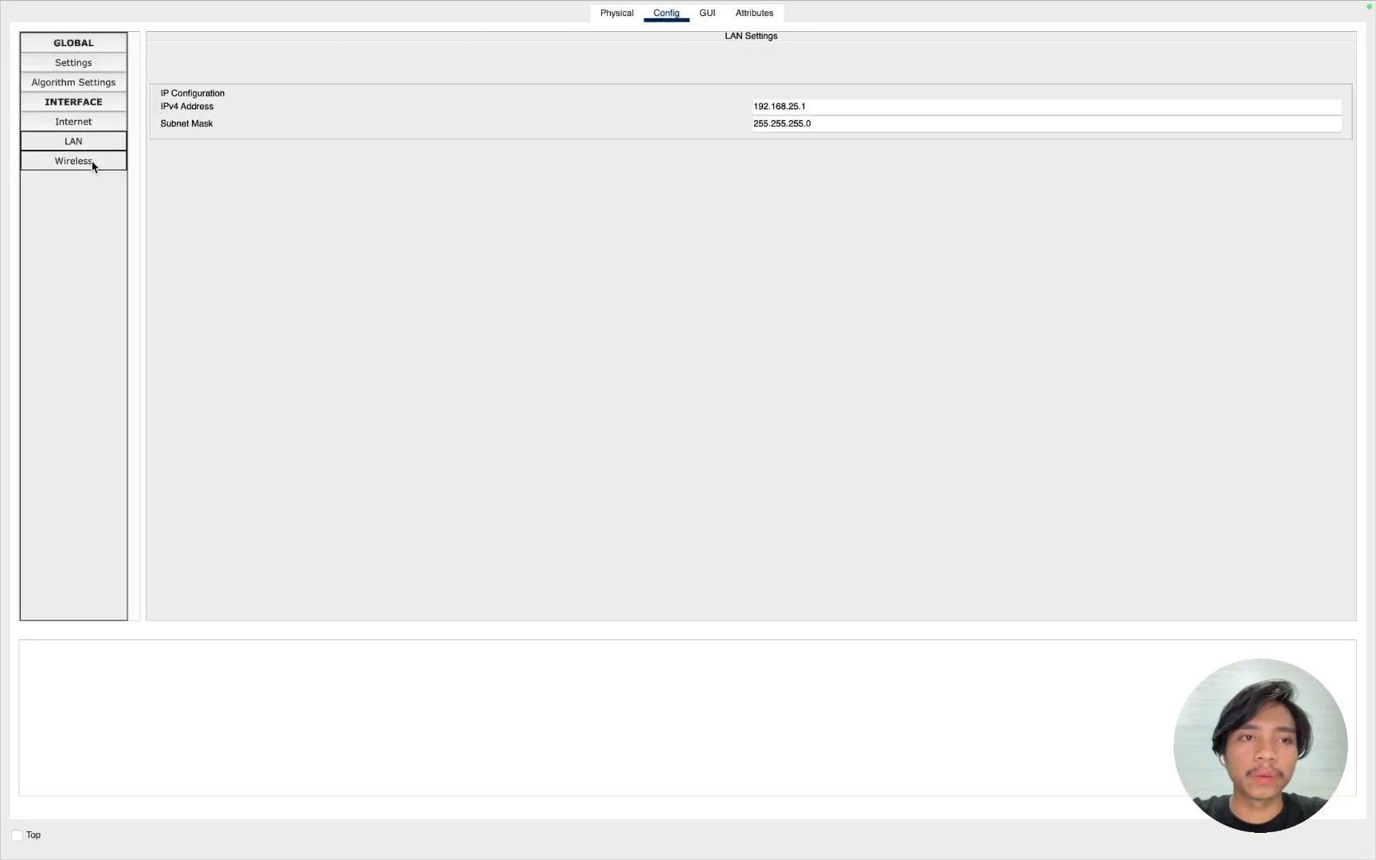
- Set the home gateway's wireless SSID to RumahHeri and return to the logical workspace
{"action": "left_click", "coordinate": [93, 165]}
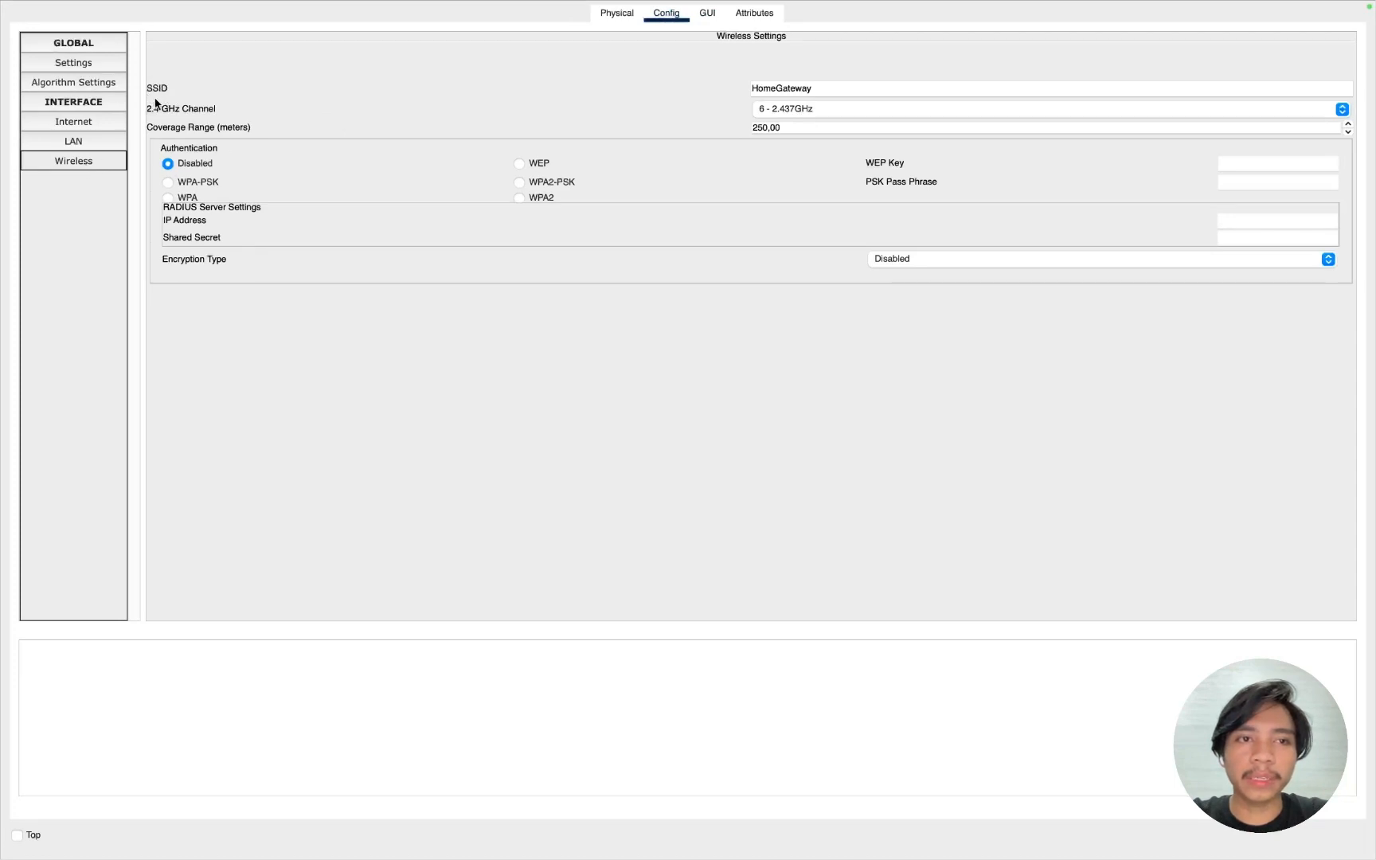
{"action": "left_click", "coordinate": [827, 82]}
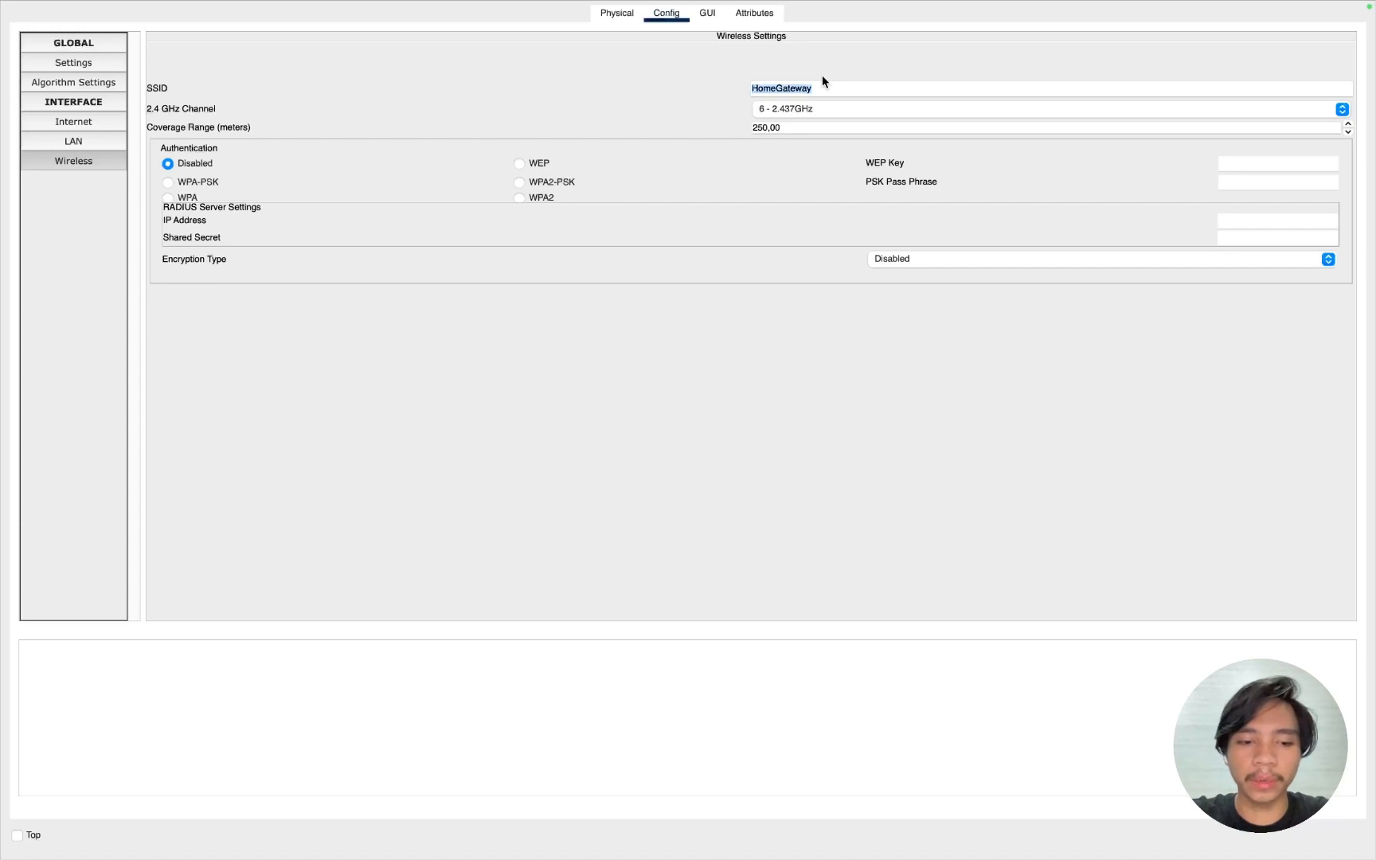
{"action": "type", "text": "RumahHeri"}
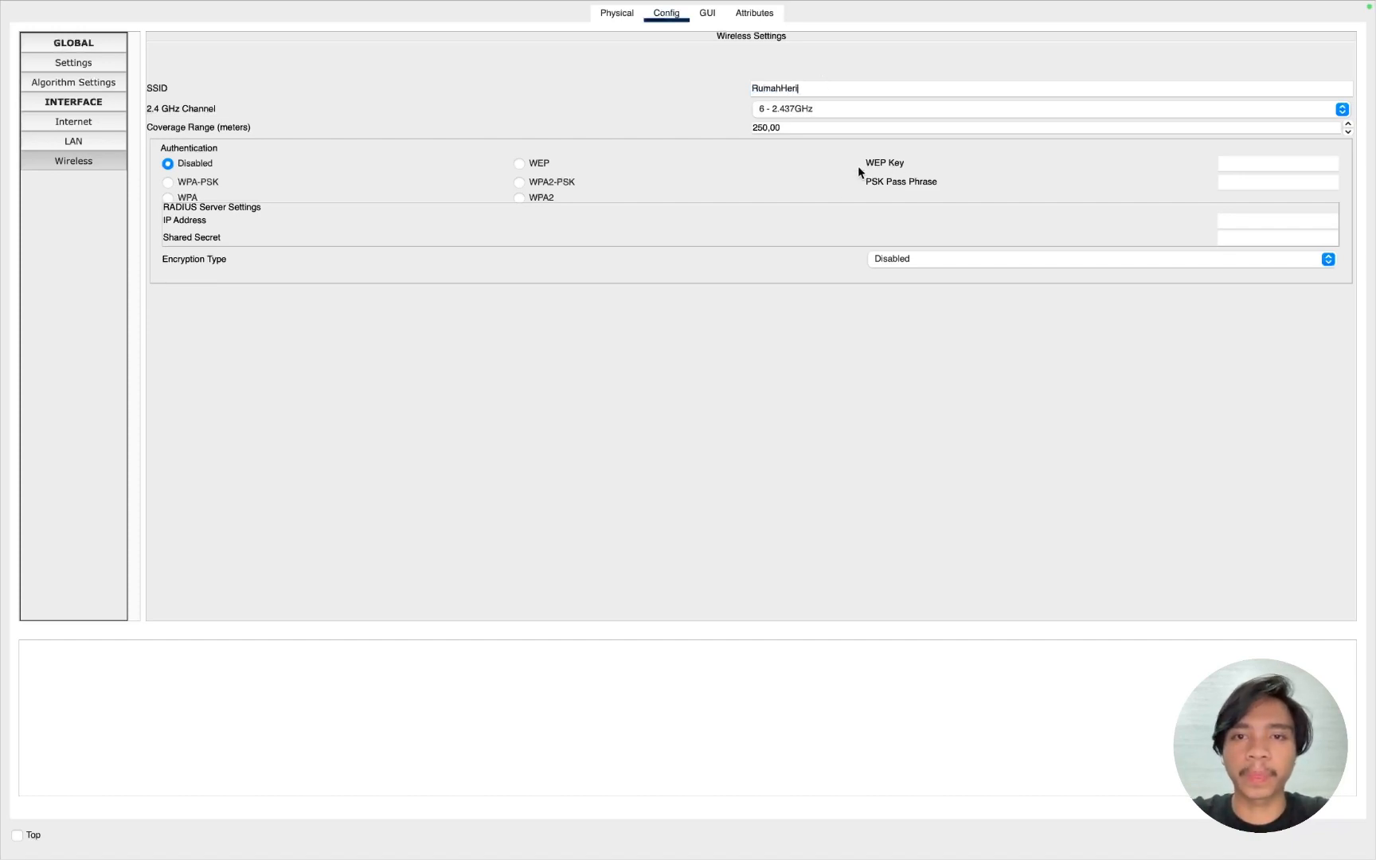
{"action": "left_click", "coordinate": [808, 315]}
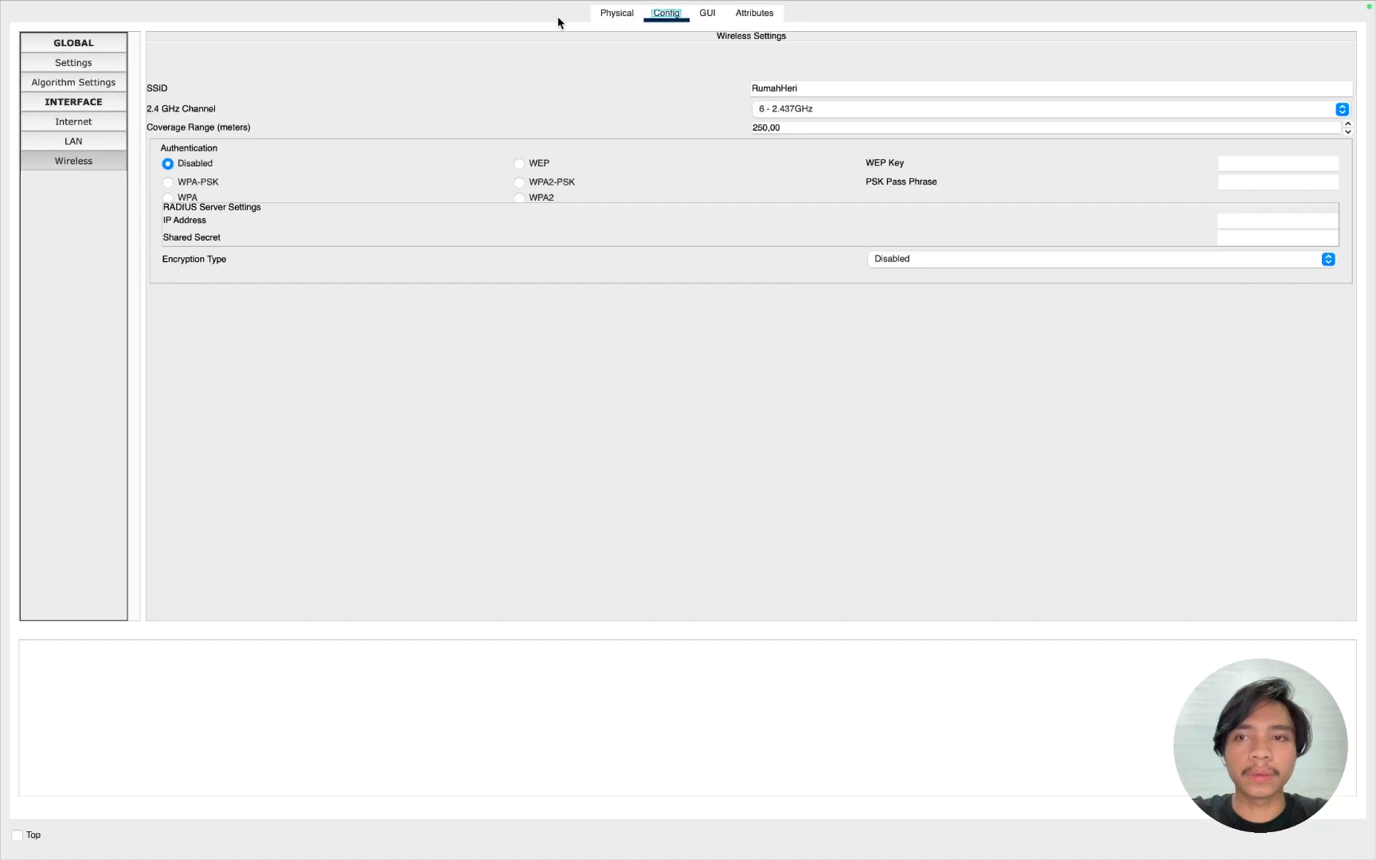
{"action": "key", "text": "ctrl+Left"}
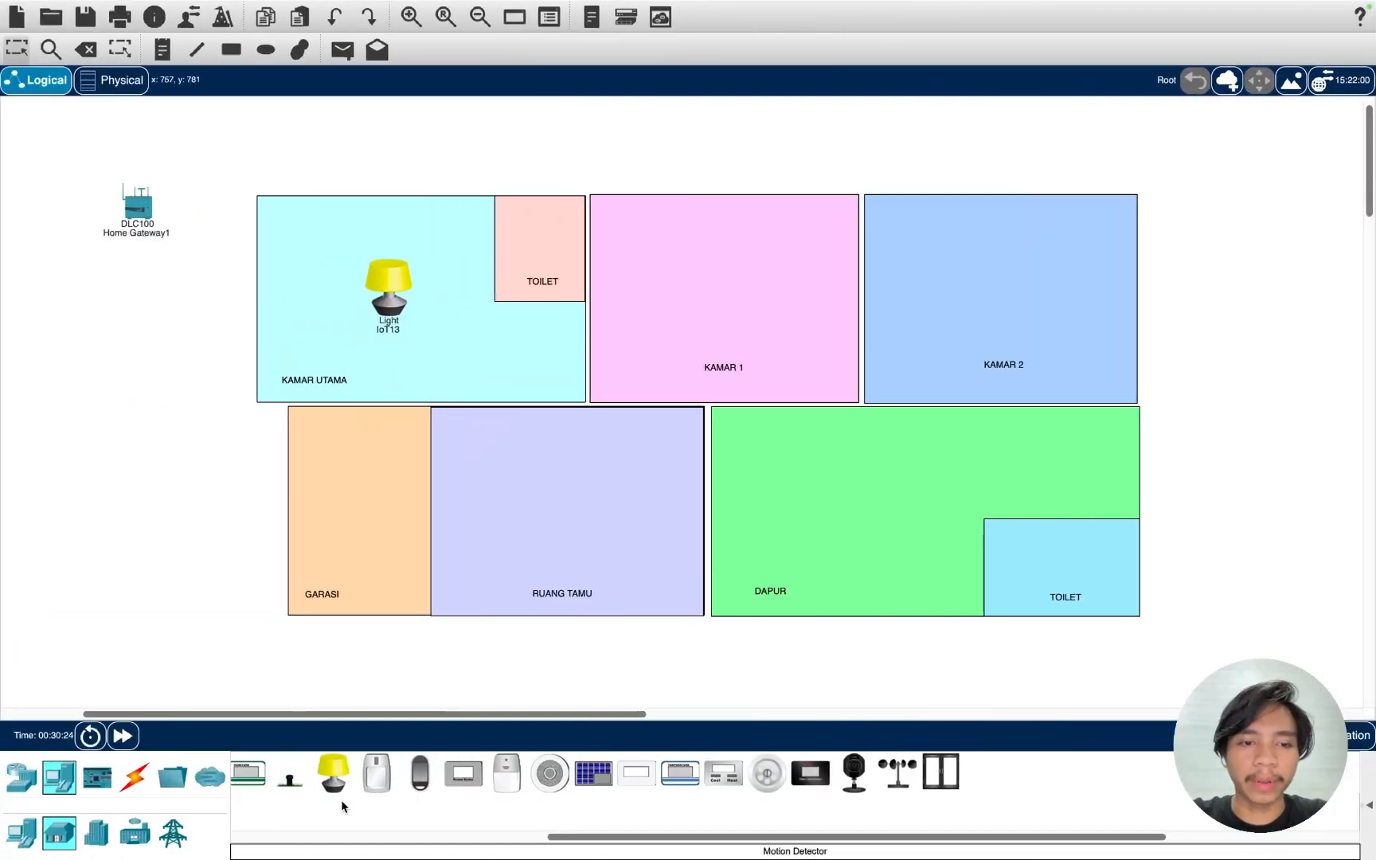
- Place one light in each of the KAMAR 1, KAMAR 2 and DAPUR rooms
{"action": "left_click_drag", "start_coordinate": [333, 773], "coordinate": [723, 290]}
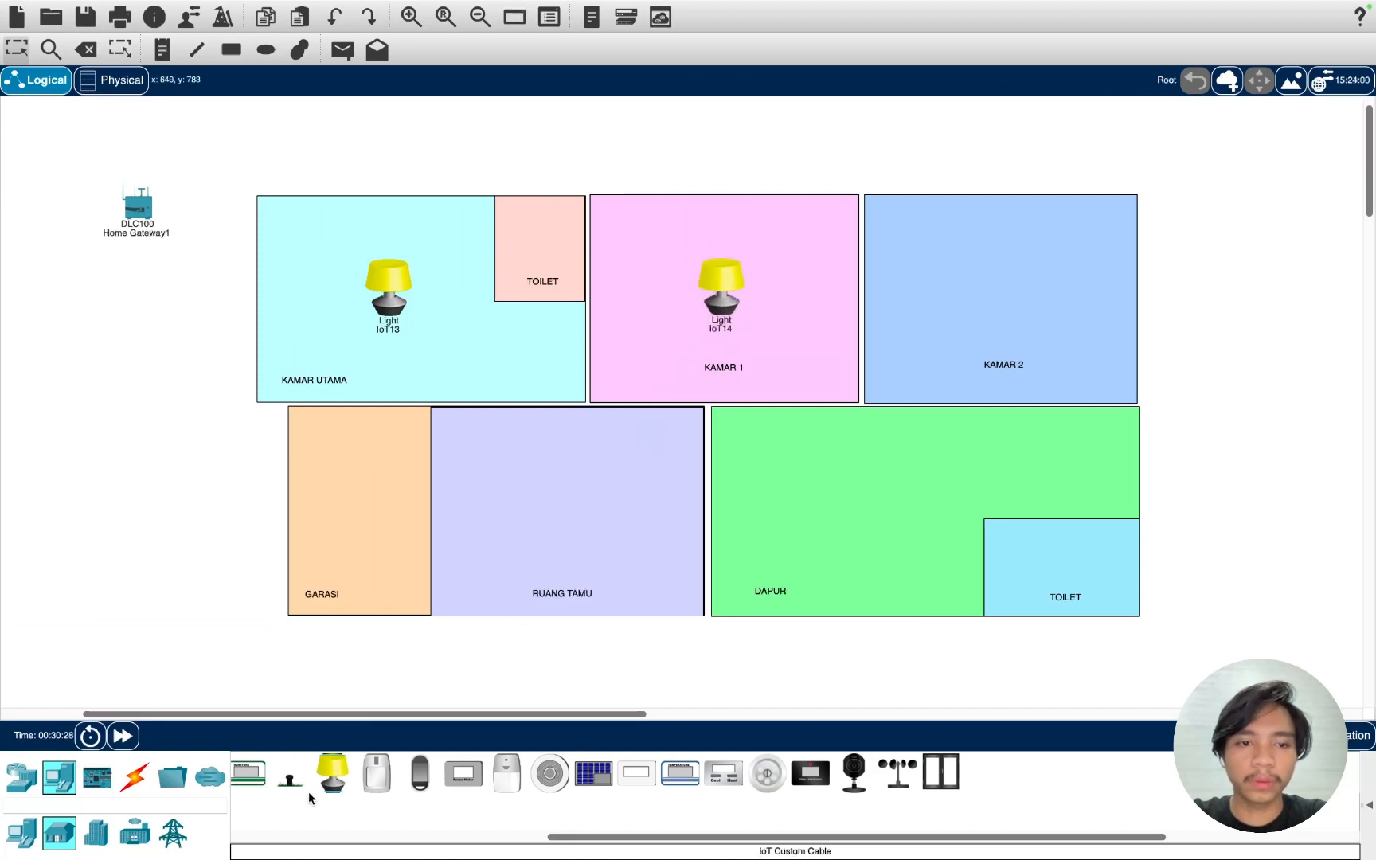
{"action": "left_click_drag", "start_coordinate": [333, 773], "coordinate": [1000, 276]}
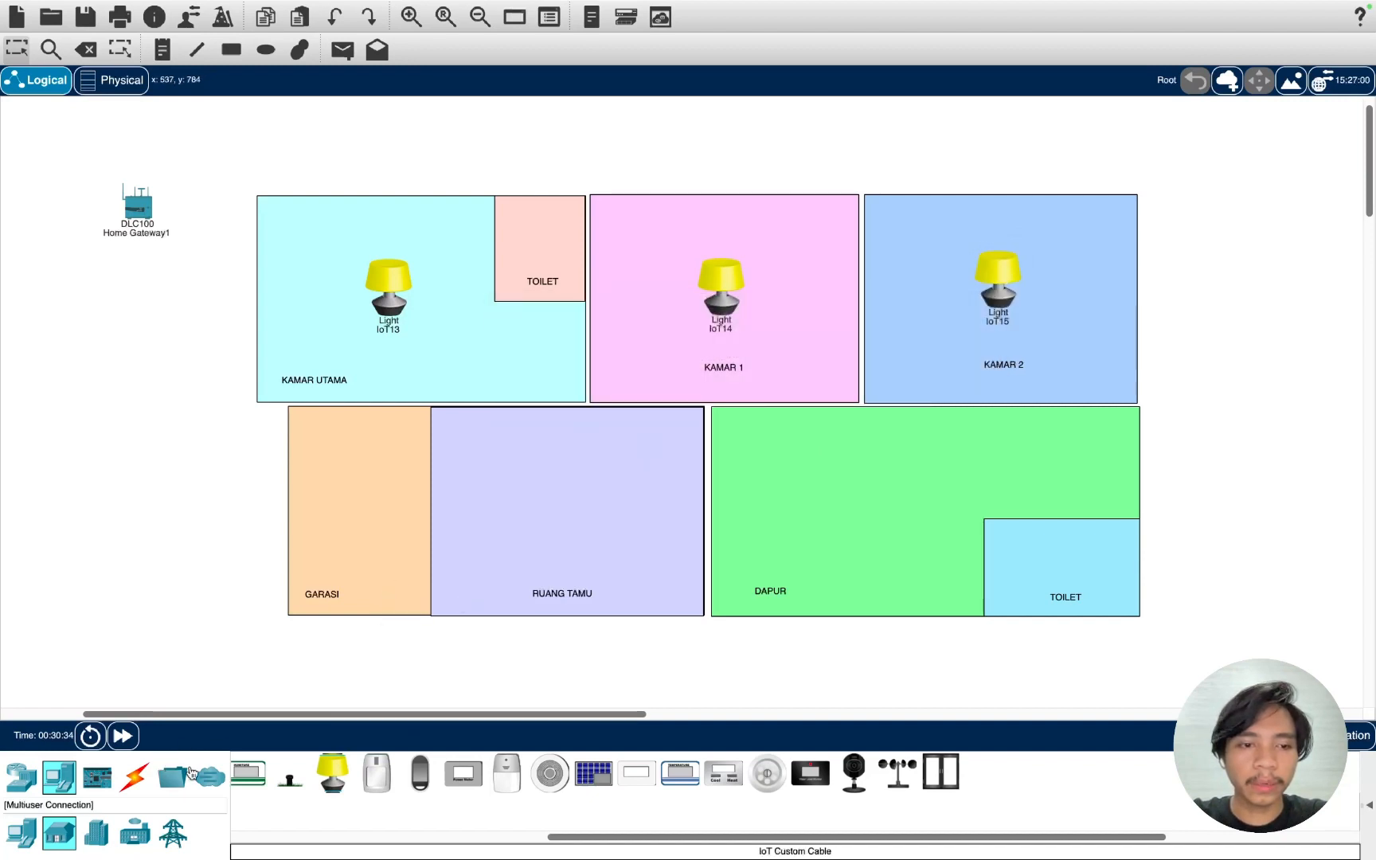
{"action": "left_click_drag", "start_coordinate": [335, 776], "coordinate": [863, 497]}
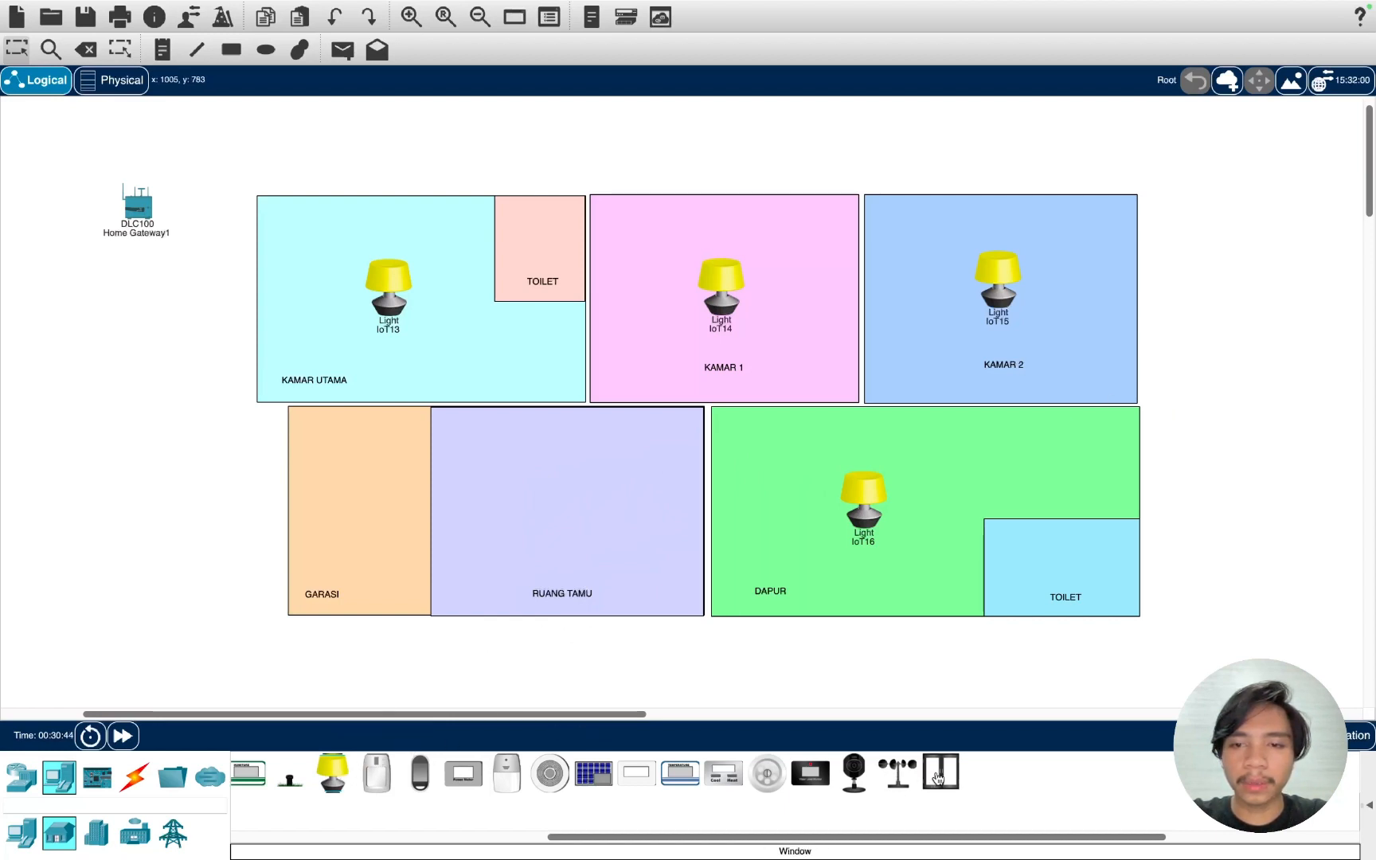
- Place one window on an outer wall of each of KAMAR UTAMA, KAMAR 1, KAMAR 2, DAPUR and RUANG TAMU
{"action": "left_click_drag", "start_coordinate": [941, 772], "coordinate": [389, 193]}
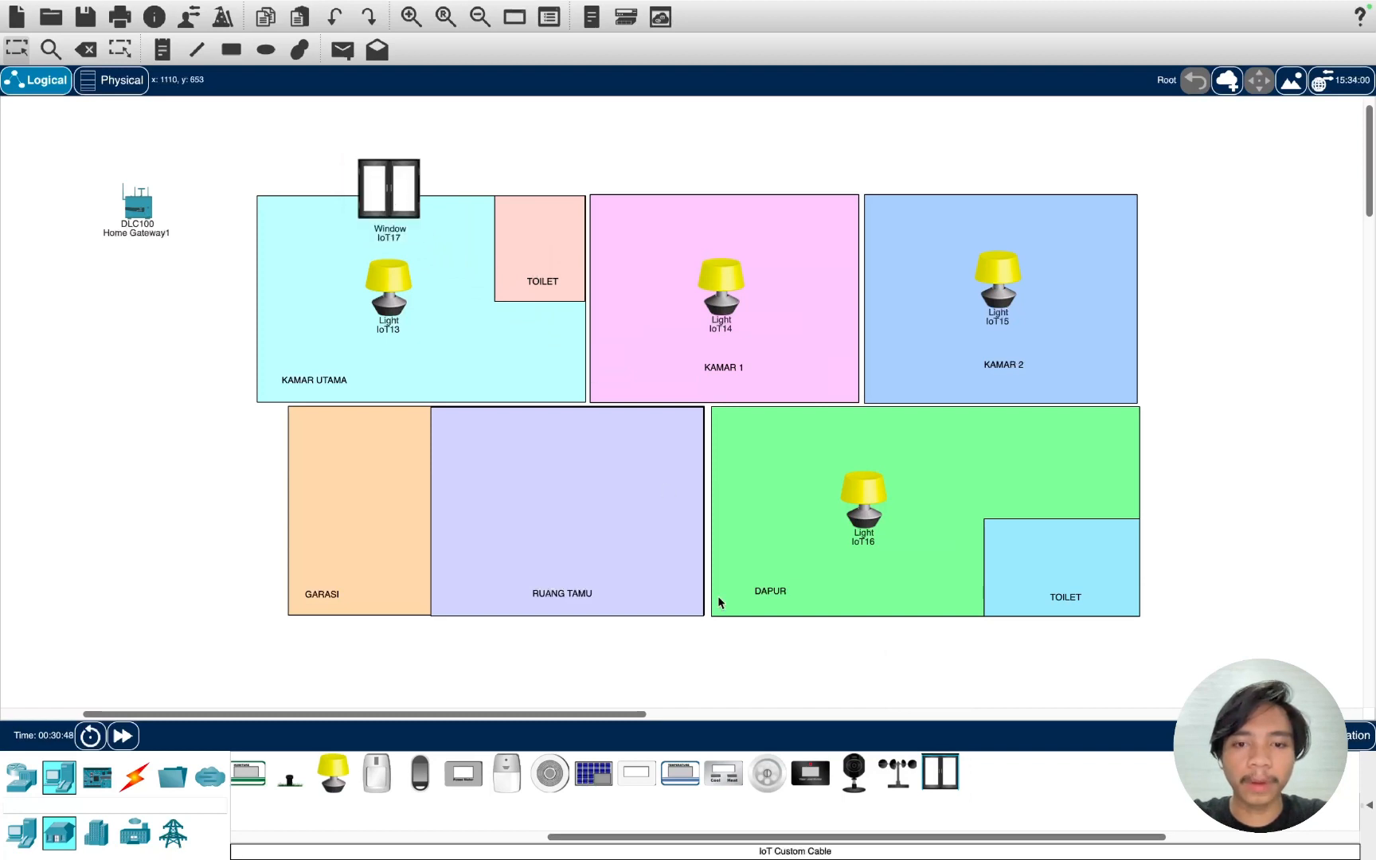
{"action": "left_click_drag", "start_coordinate": [937, 782], "coordinate": [719, 188]}
{"action": "left_click_drag", "start_coordinate": [940, 773], "coordinate": [1134, 282]}
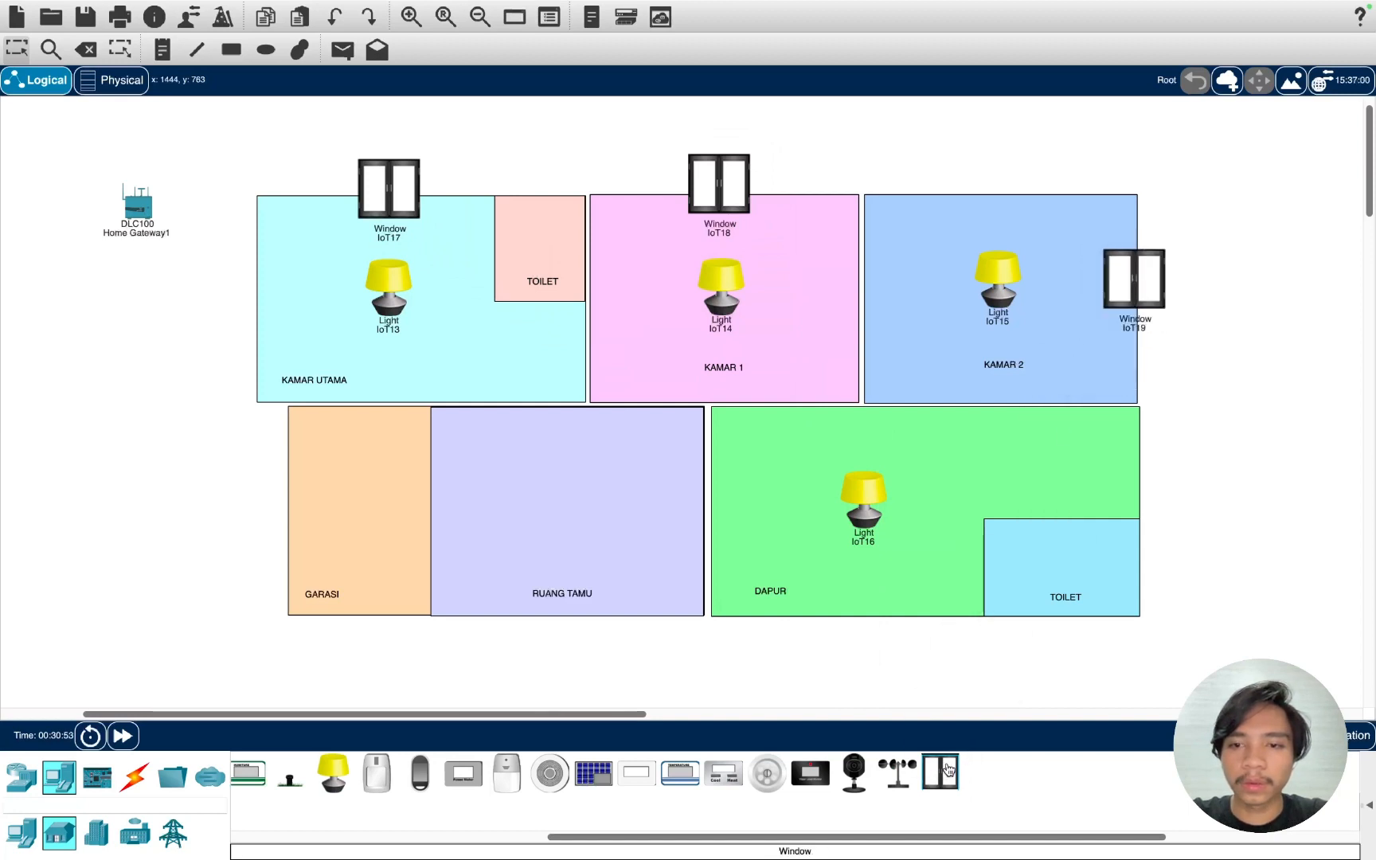
{"action": "left_click_drag", "start_coordinate": [947, 772], "coordinate": [881, 615]}
{"action": "left_click_drag", "start_coordinate": [940, 773], "coordinate": [600, 609]}
{"action": "left_click_drag", "start_coordinate": [558, 607], "coordinate": [564, 615]}
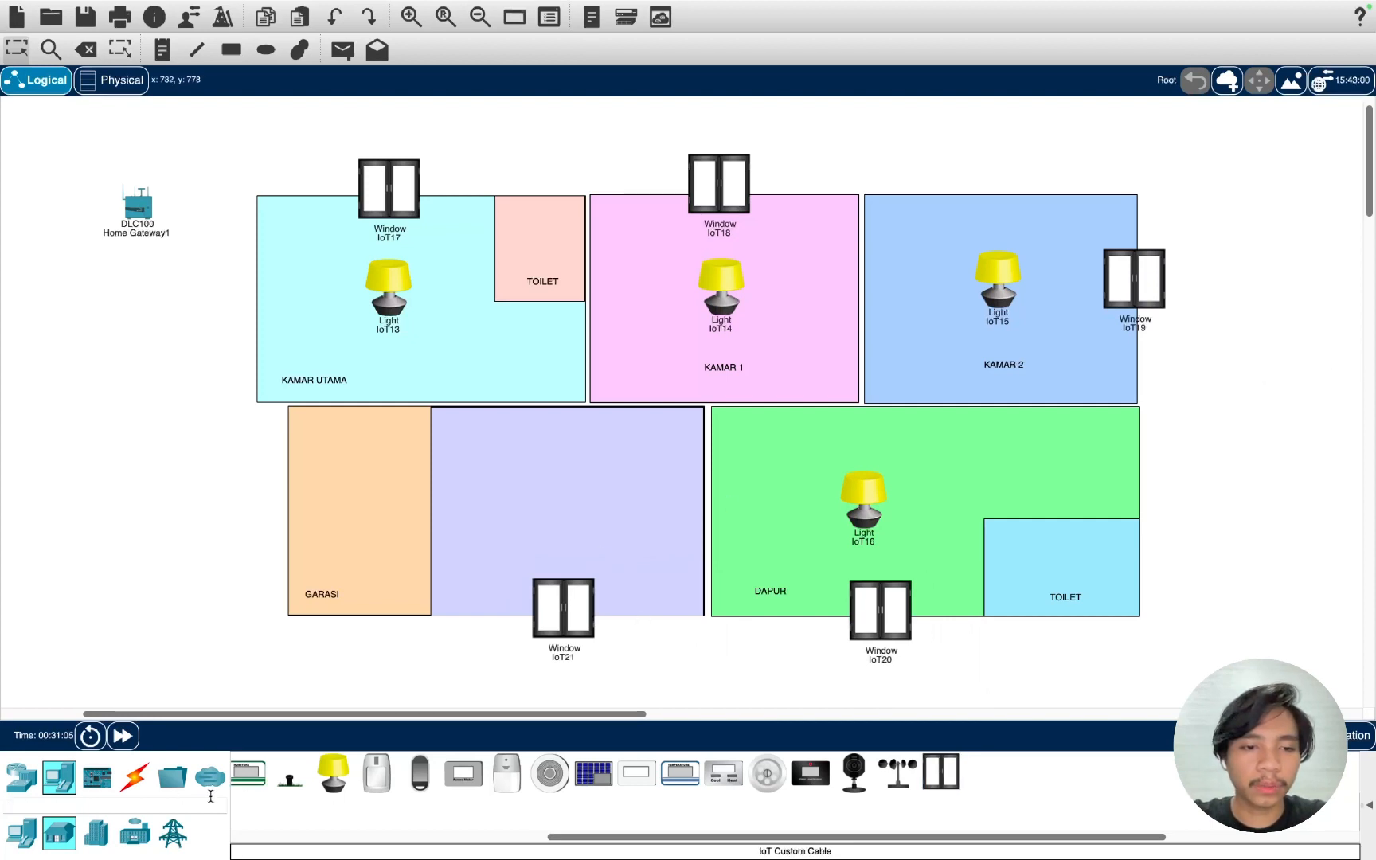
- Place a garage door on the outer wall of the GARASI room
{"action": "left_click", "coordinate": [413, 838]}
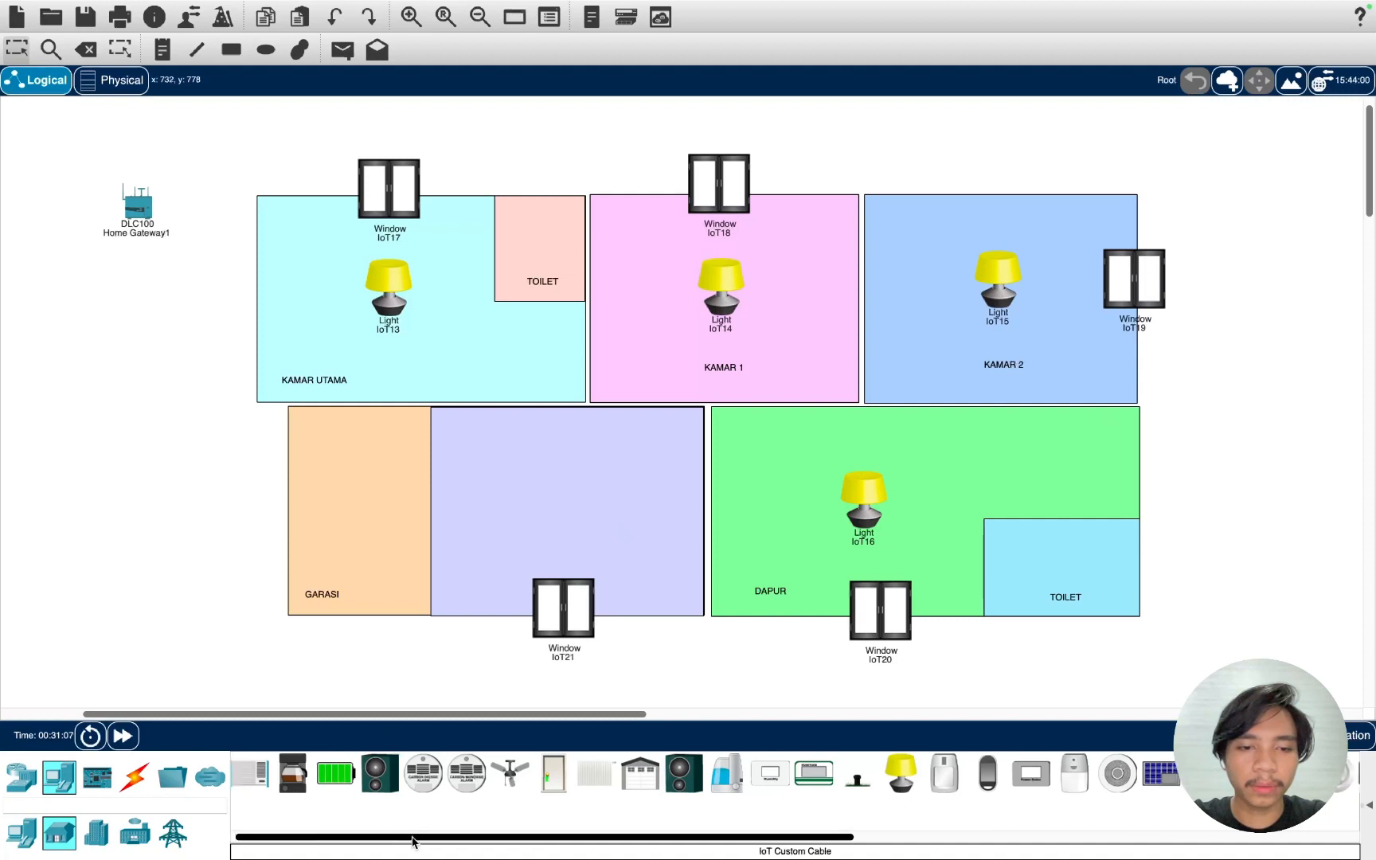
{"action": "left_click_drag", "start_coordinate": [642, 775], "coordinate": [292, 514]}
- Place an RFID reader and an RFID card just outside the GARASI room, below the garage door
{"action": "scroll", "coordinate": [309, 517], "scroll_direction": "down", "scroll_amount": 1}
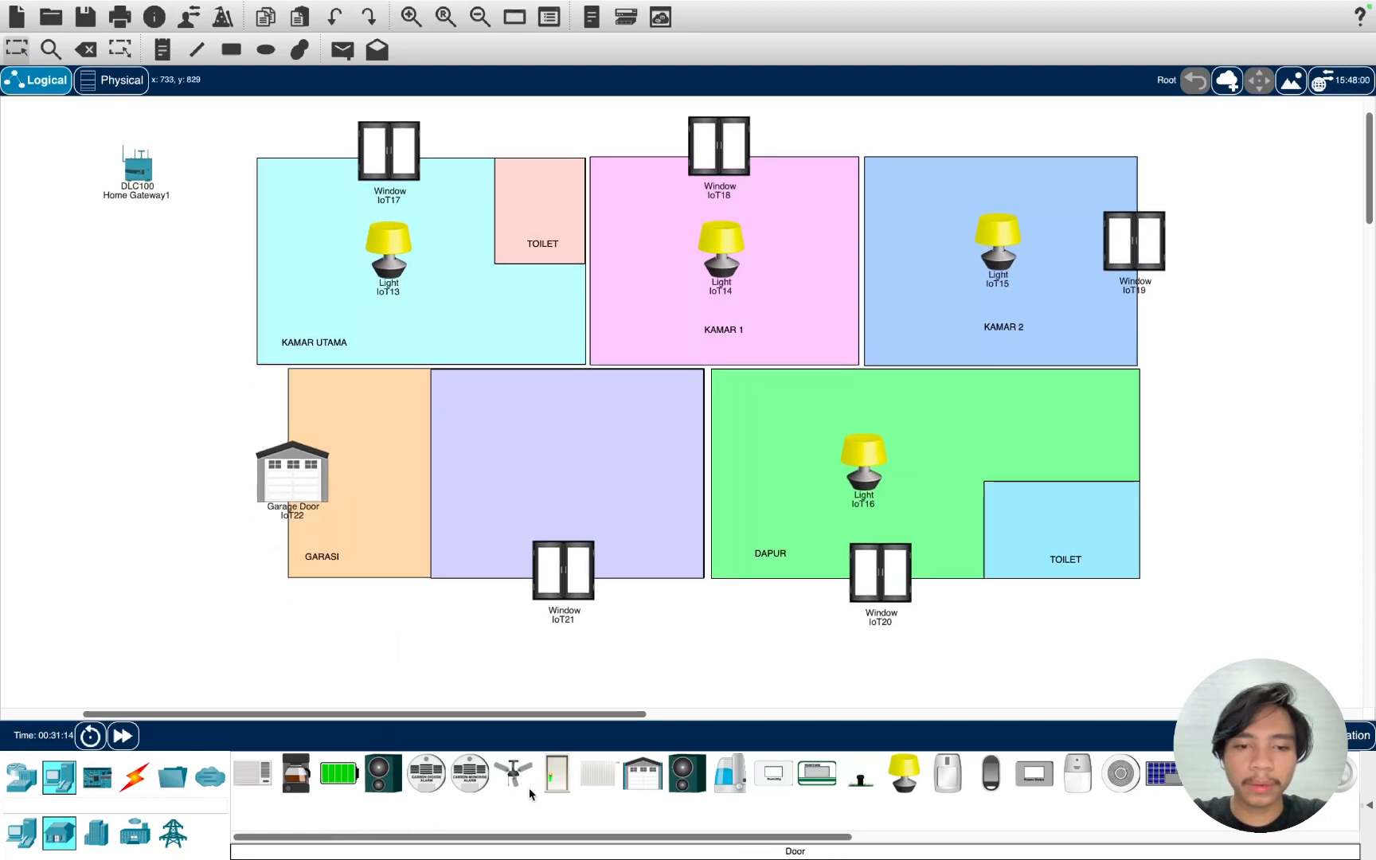
{"action": "left_click", "coordinate": [97, 833]}
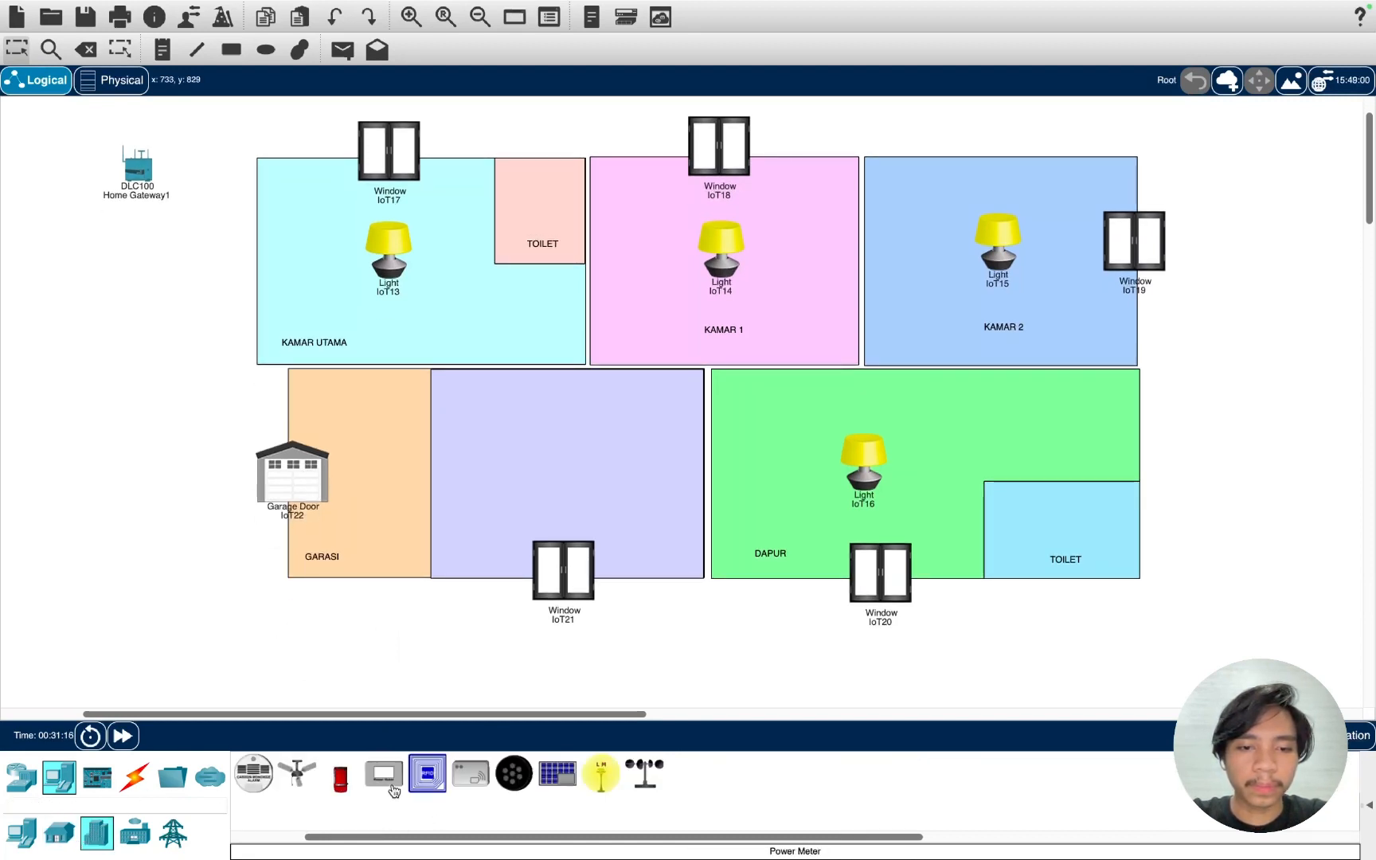
{"action": "left_click_drag", "start_coordinate": [462, 777], "coordinate": [236, 570]}
{"action": "scroll", "coordinate": [296, 488], "scroll_direction": "down", "scroll_amount": 1}
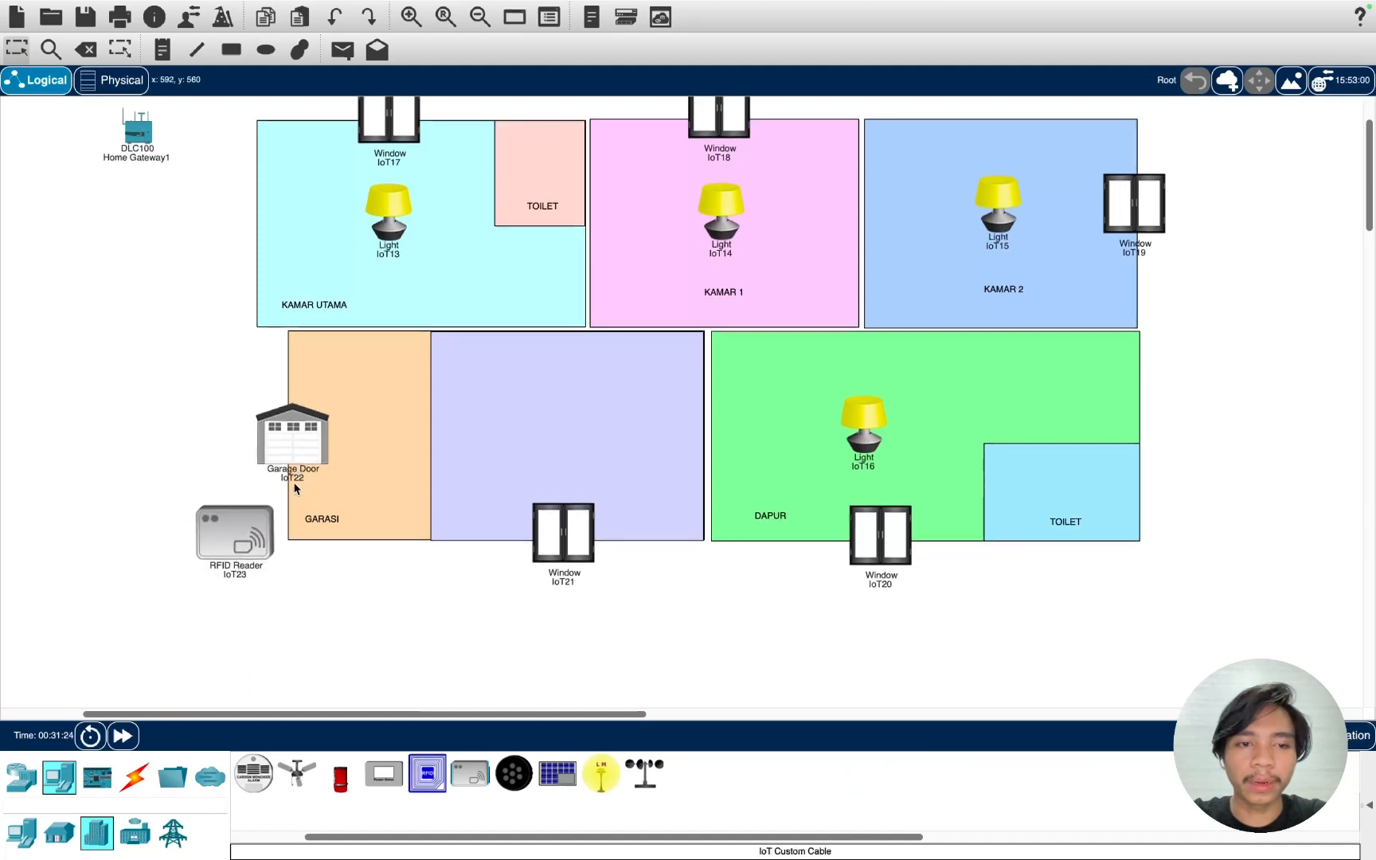
{"action": "left_click_drag", "start_coordinate": [430, 771], "coordinate": [319, 594]}
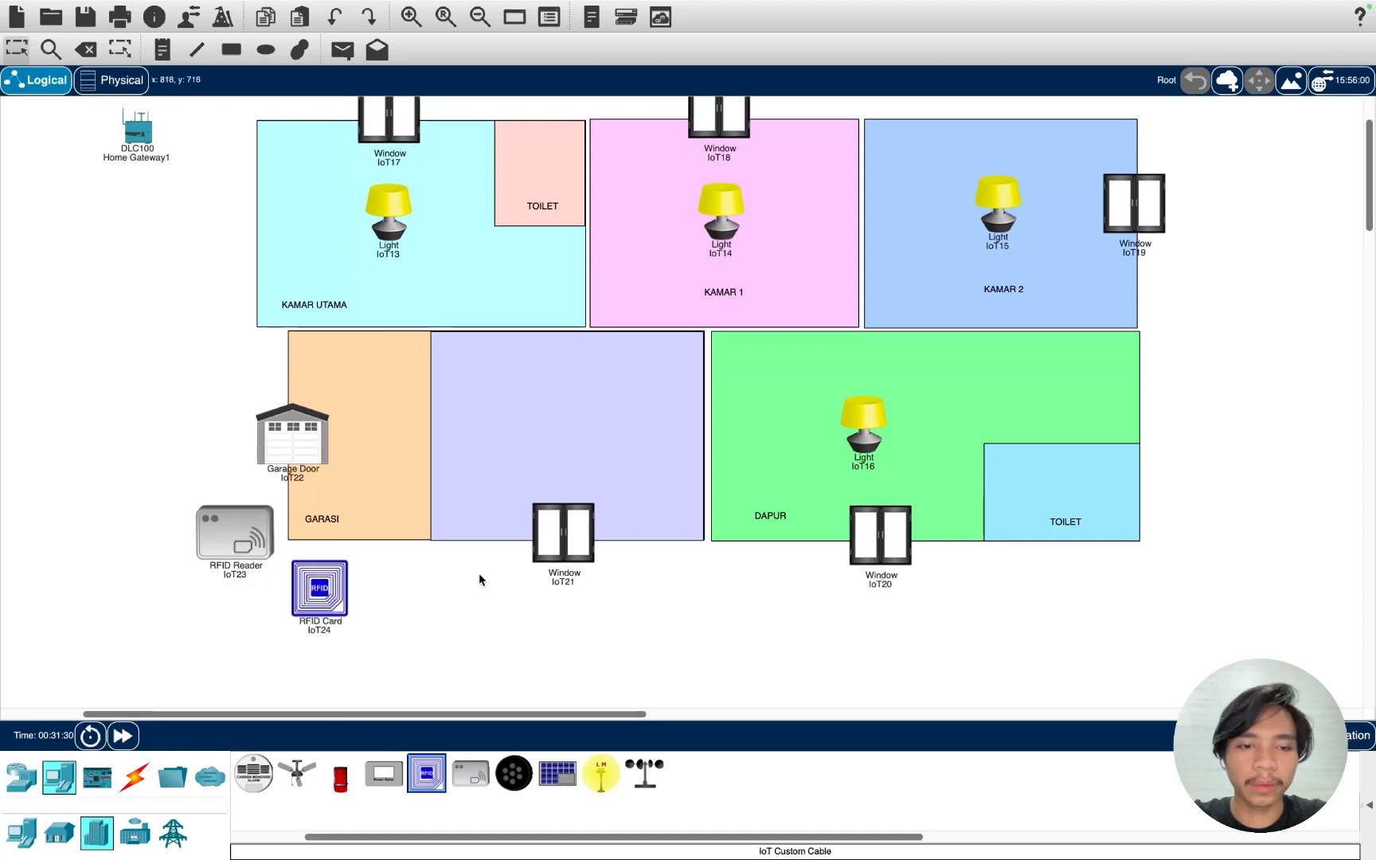
- Add an MCU board beside the garage door, moving the RFID reader into GARASI and the RFID card beneath it
{"action": "left_click", "coordinate": [99, 787]}
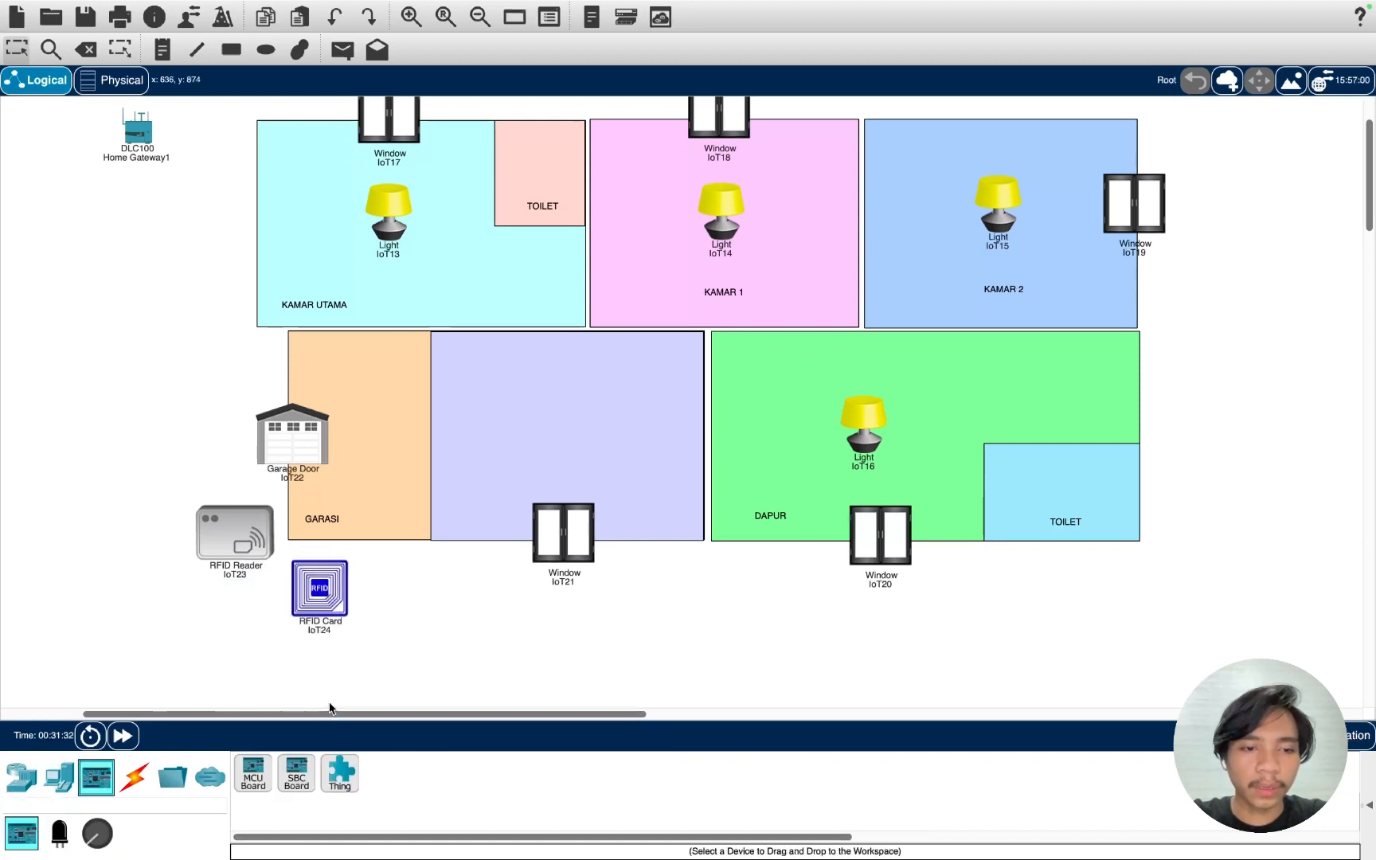
{"action": "left_click_drag", "start_coordinate": [252, 773], "coordinate": [142, 497]}
{"action": "left_click_drag", "start_coordinate": [243, 546], "coordinate": [362, 522]}
{"action": "left_click_drag", "start_coordinate": [319, 588], "coordinate": [364, 588]}
{"action": "left_click_drag", "start_coordinate": [168, 486], "coordinate": [267, 527]}
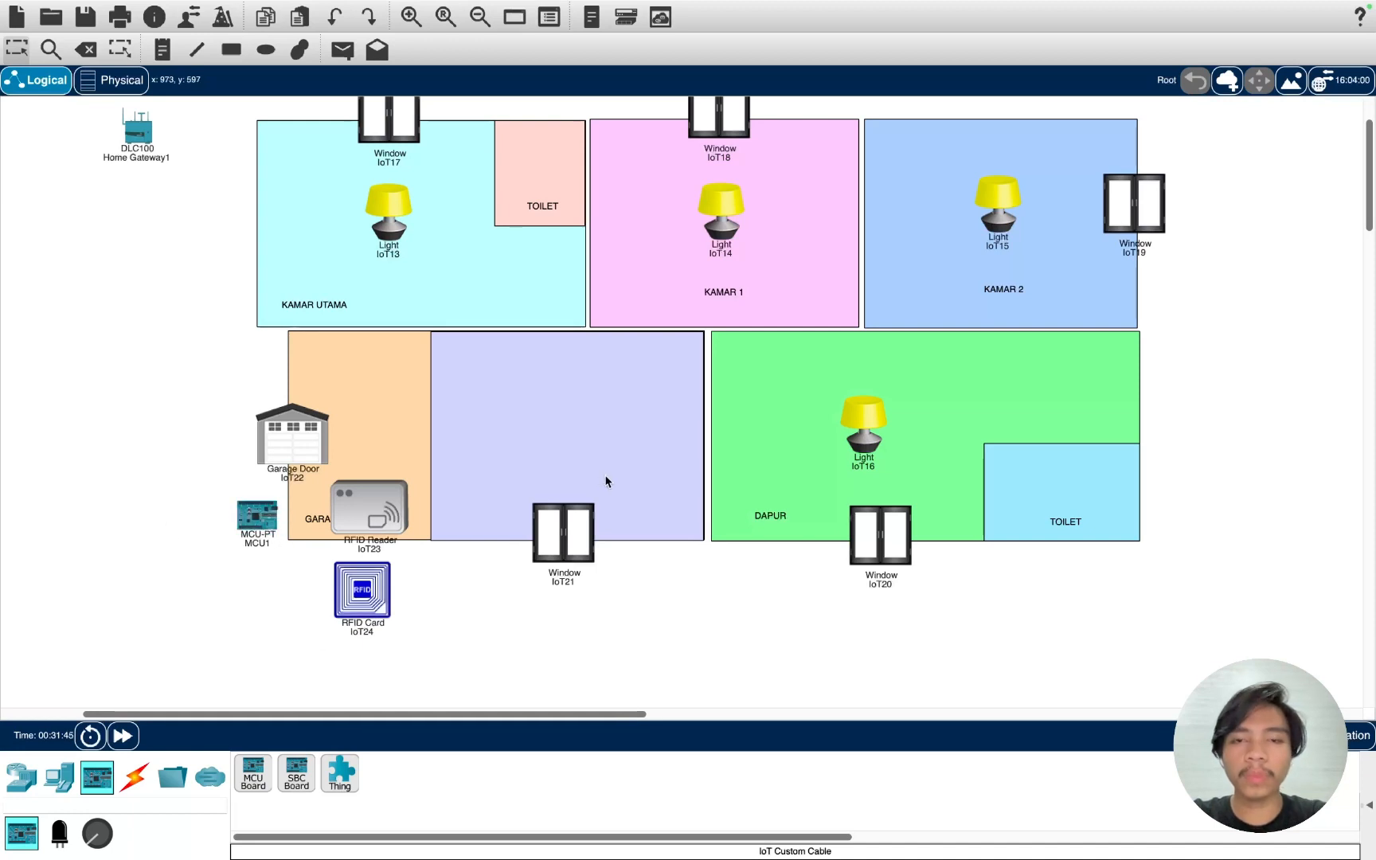
- Place a ceiling fan in the RUANG TAMU room beside GARASI and a door in the upper-left corner of DAPUR
{"action": "scroll", "coordinate": [605, 481], "scroll_direction": "up", "scroll_amount": 2}
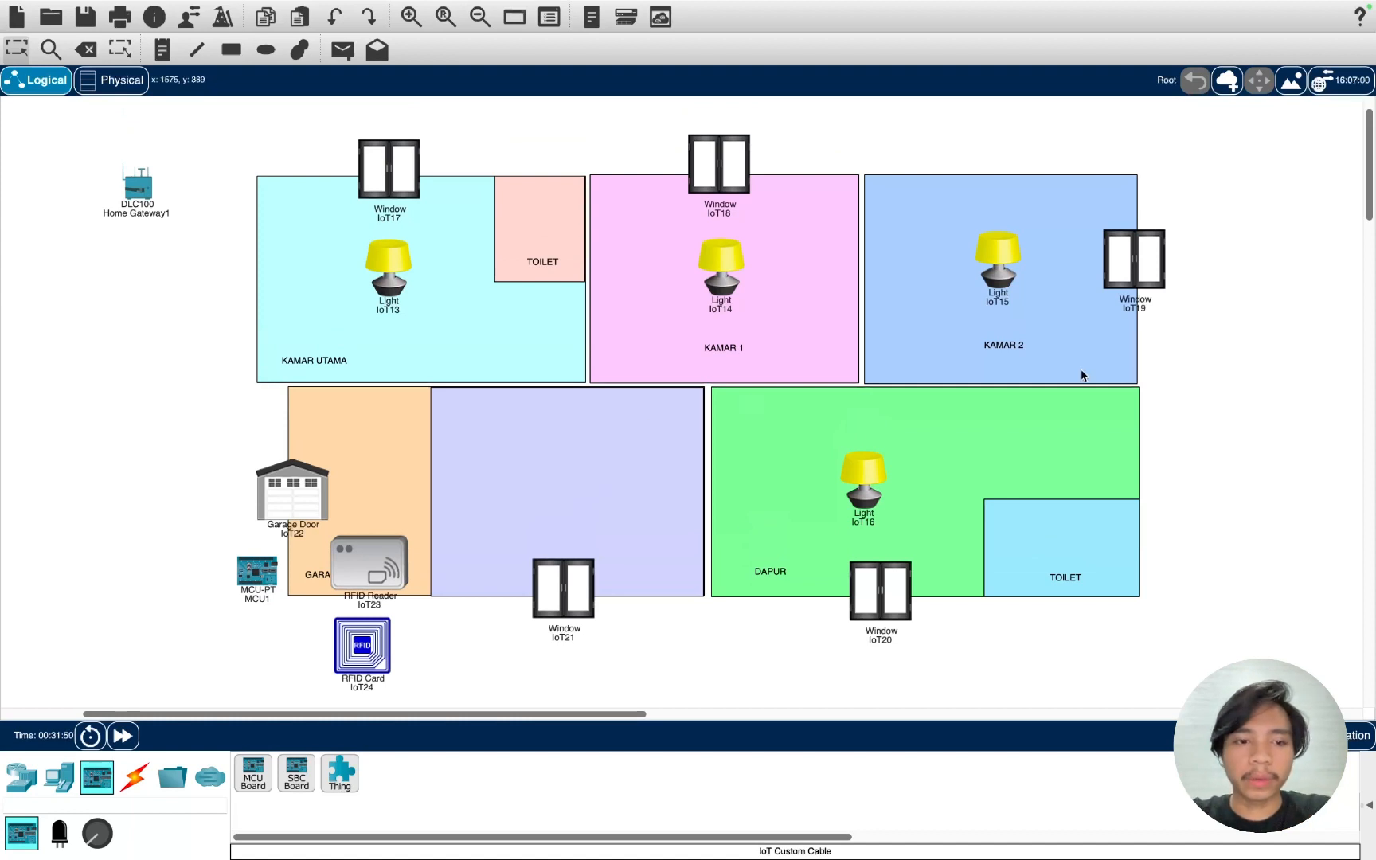
{"action": "left_click", "coordinate": [59, 777]}
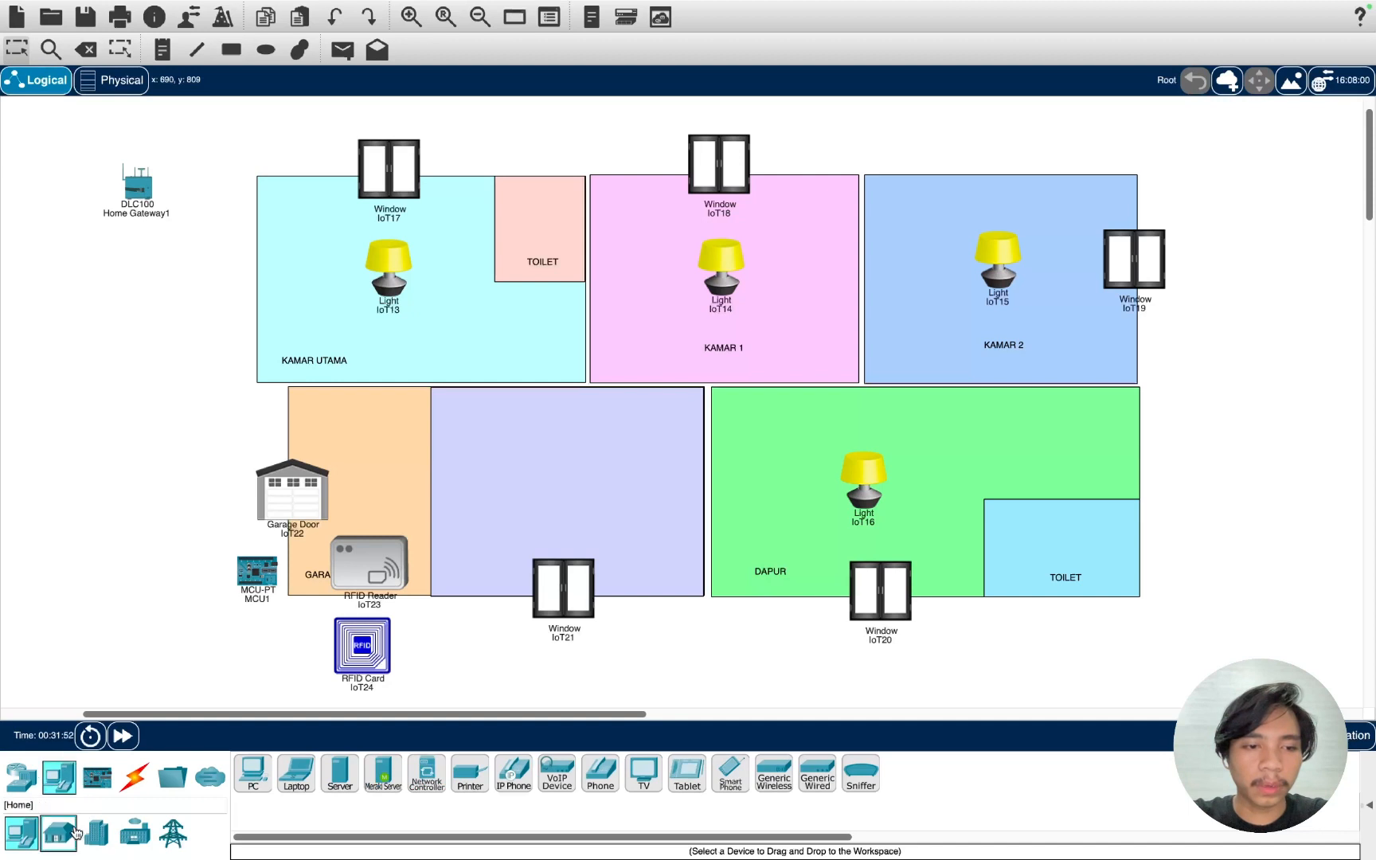
{"action": "left_click", "coordinate": [75, 832]}
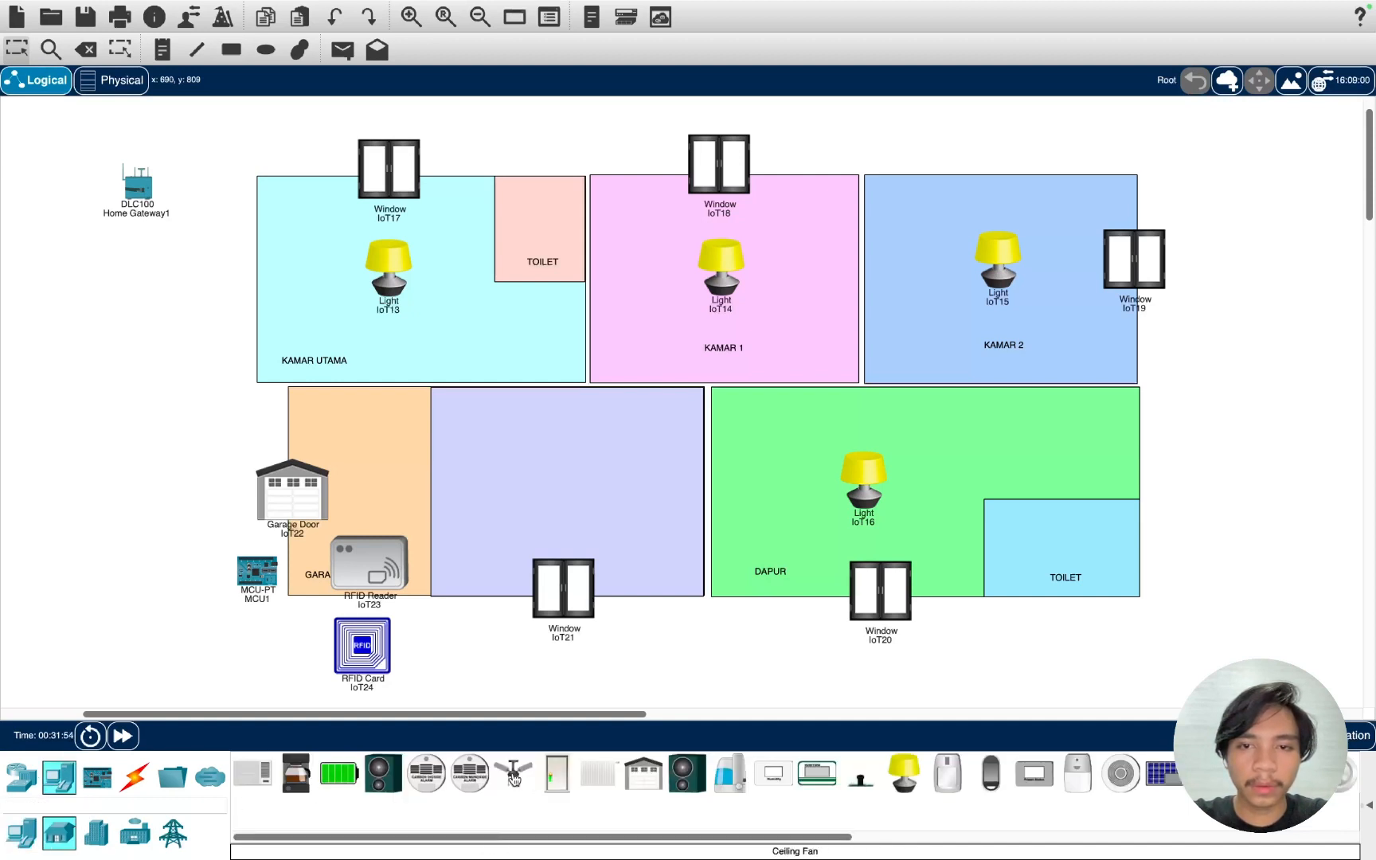
{"action": "left_click_drag", "start_coordinate": [514, 778], "coordinate": [558, 461]}
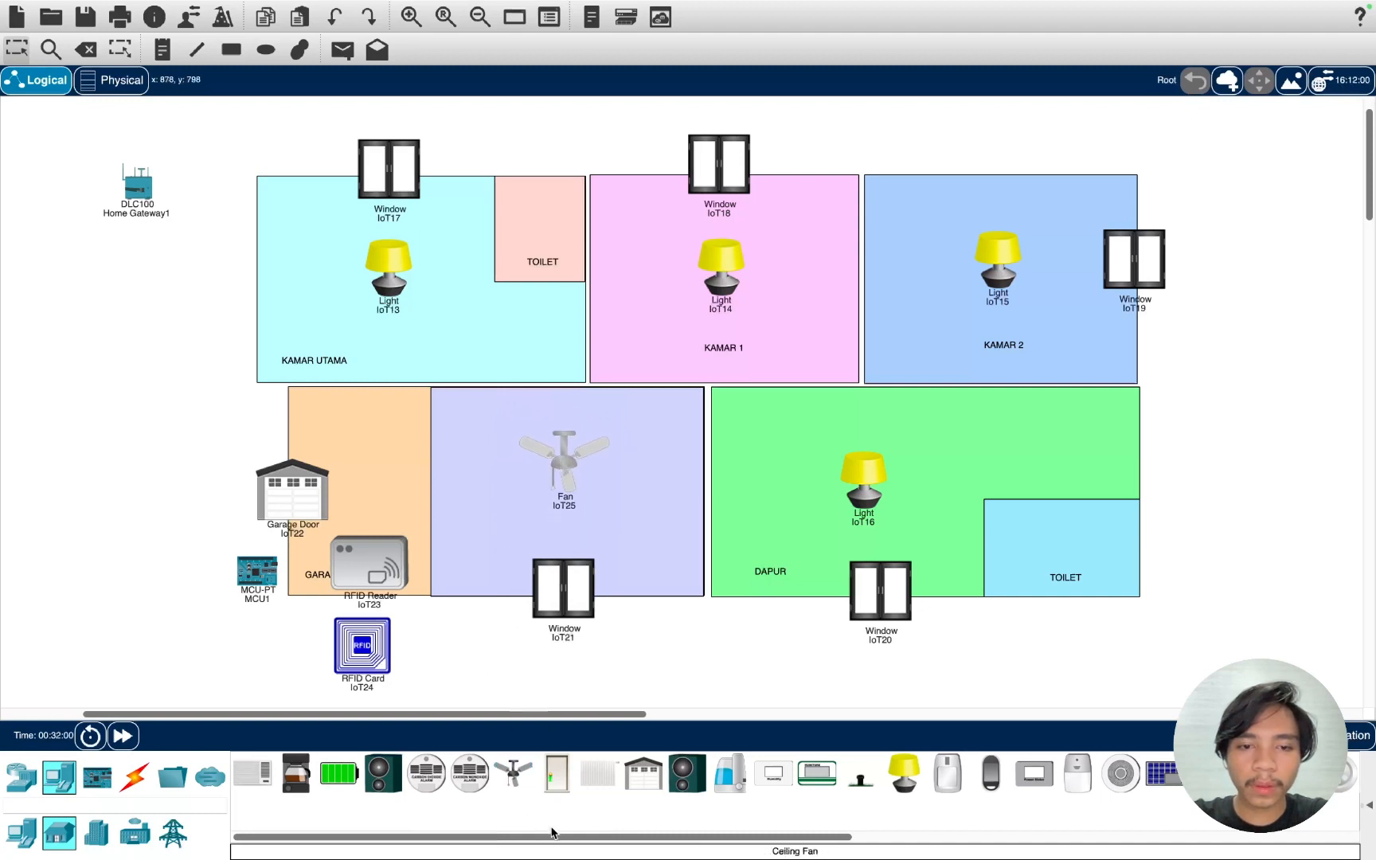
{"action": "left_click_drag", "start_coordinate": [557, 774], "coordinate": [737, 417]}
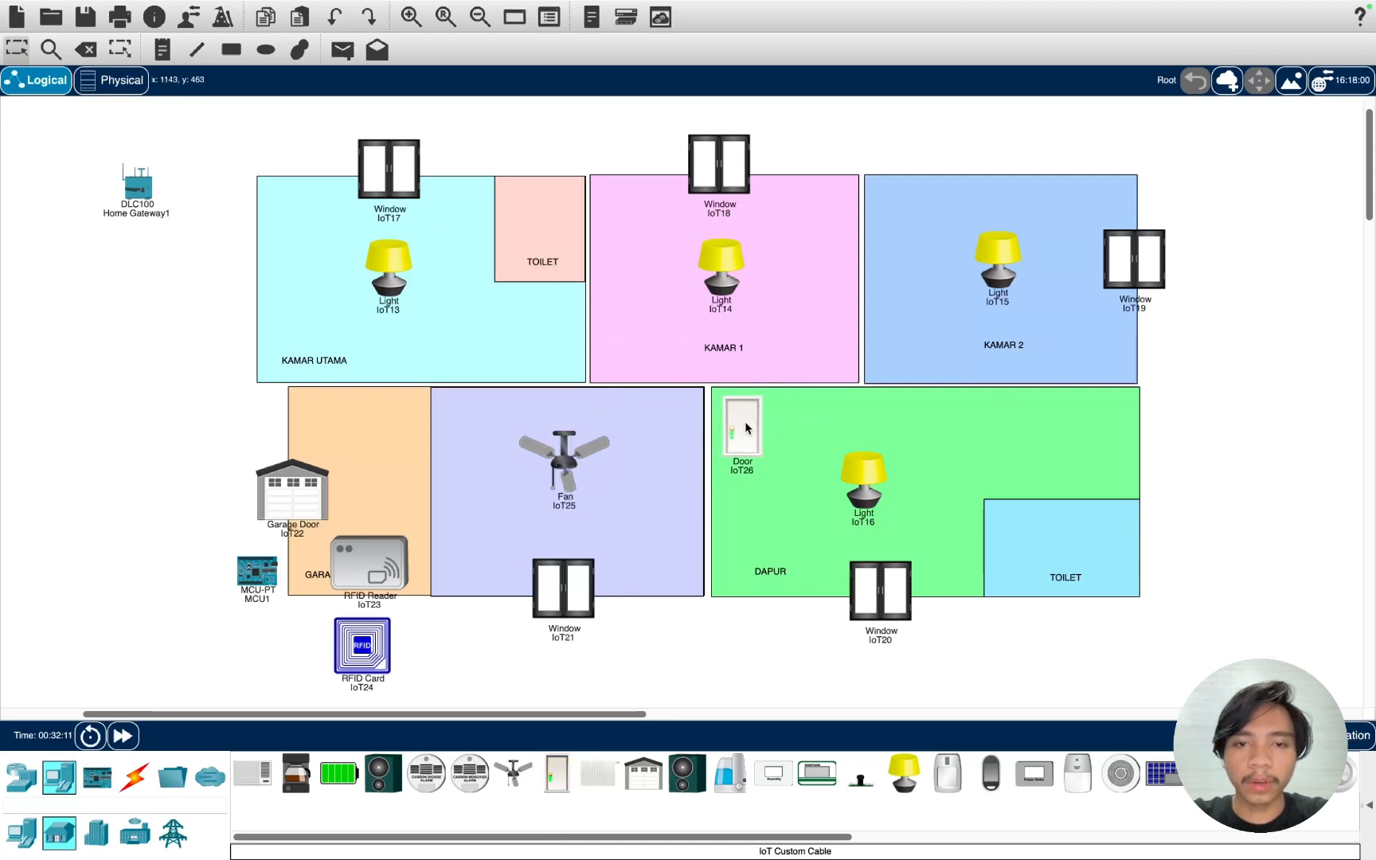
{"action": "left_click_drag", "start_coordinate": [759, 425], "coordinate": [762, 430]}
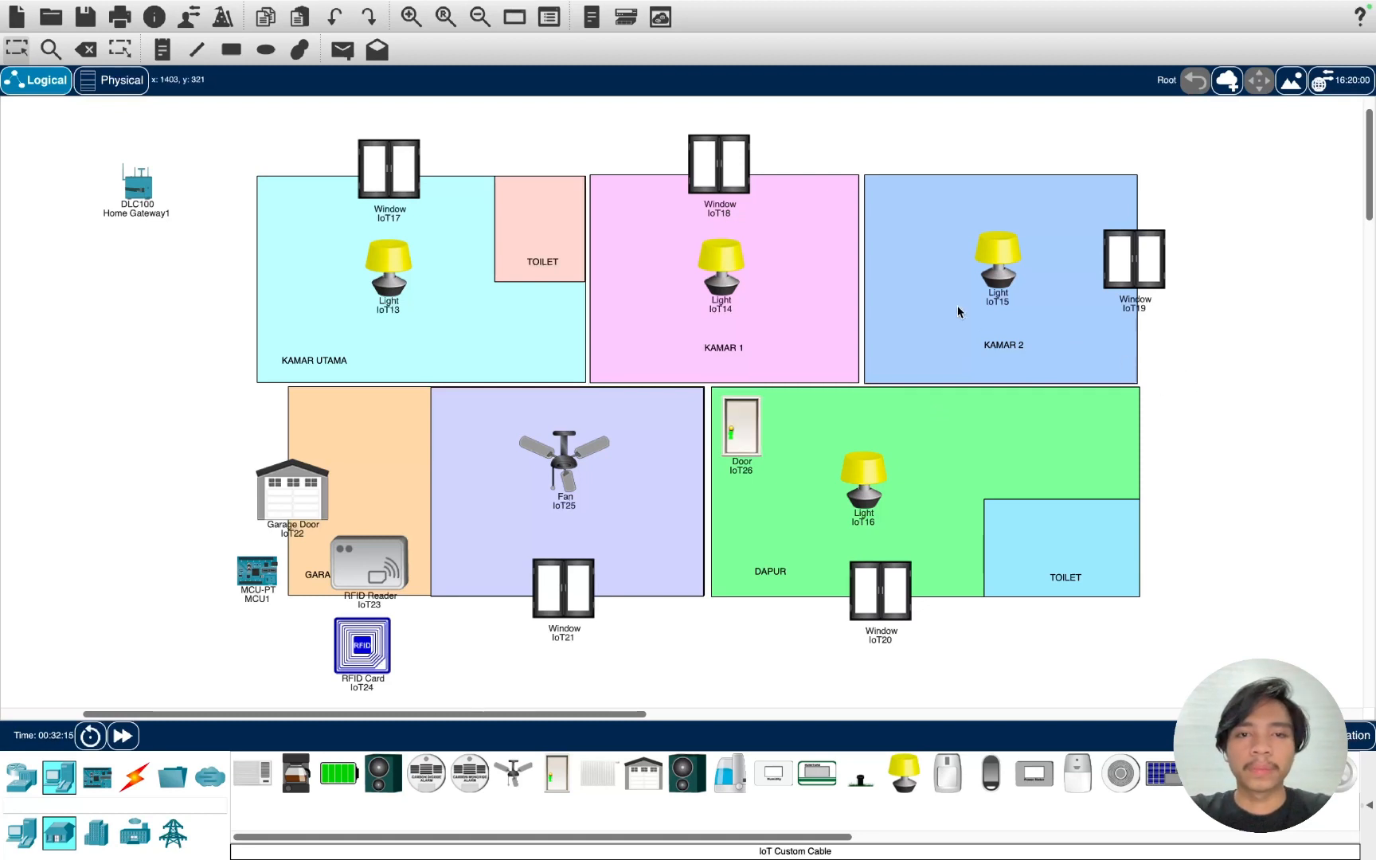
- Review the home gateway's LAN addressing and wireless SSID settings, then return to the workspace
{"action": "left_click_drag", "start_coordinate": [139, 192], "coordinate": [131, 159]}
{"action": "left_click", "coordinate": [131, 159]}
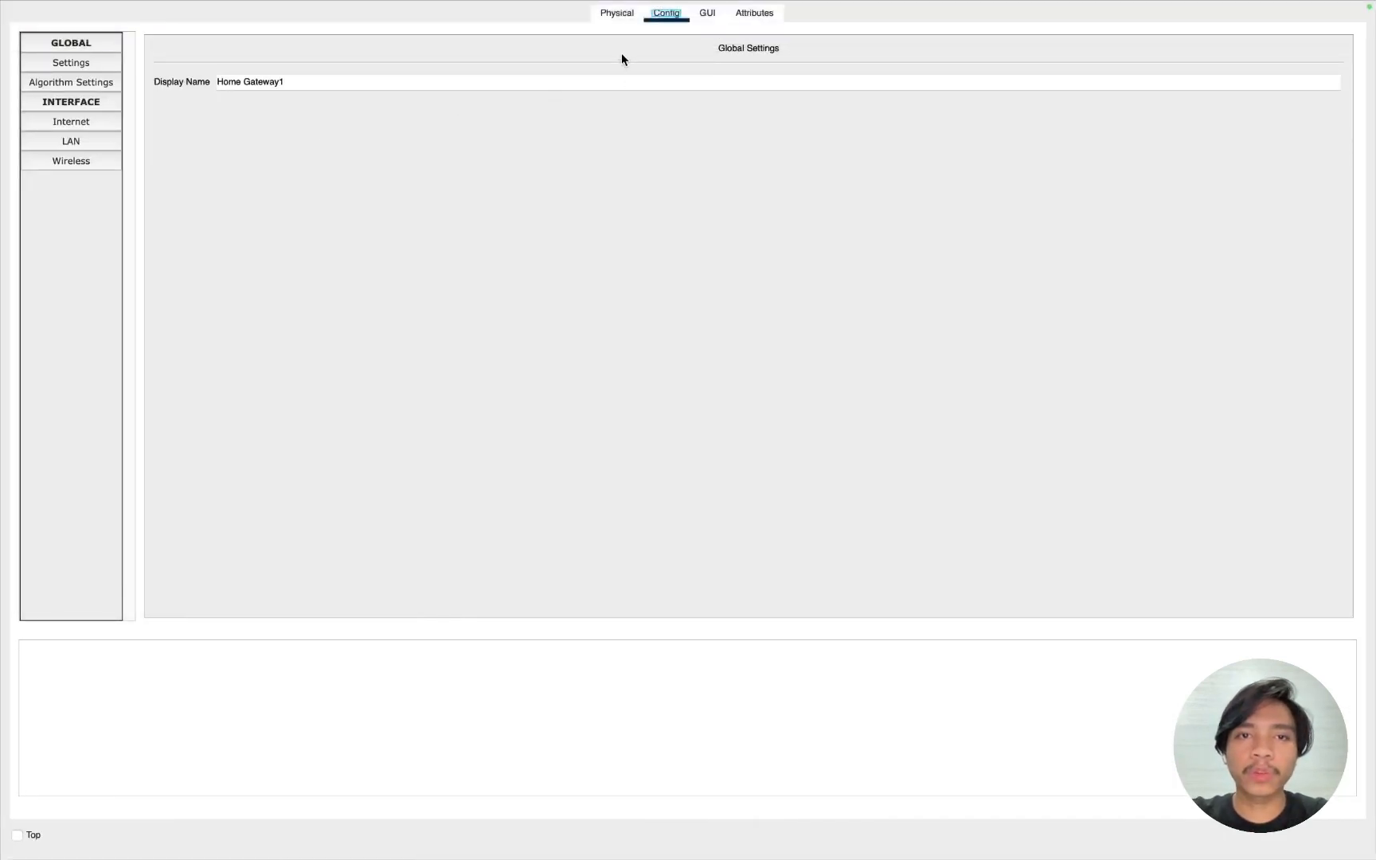
{"action": "left_click", "coordinate": [707, 14]}
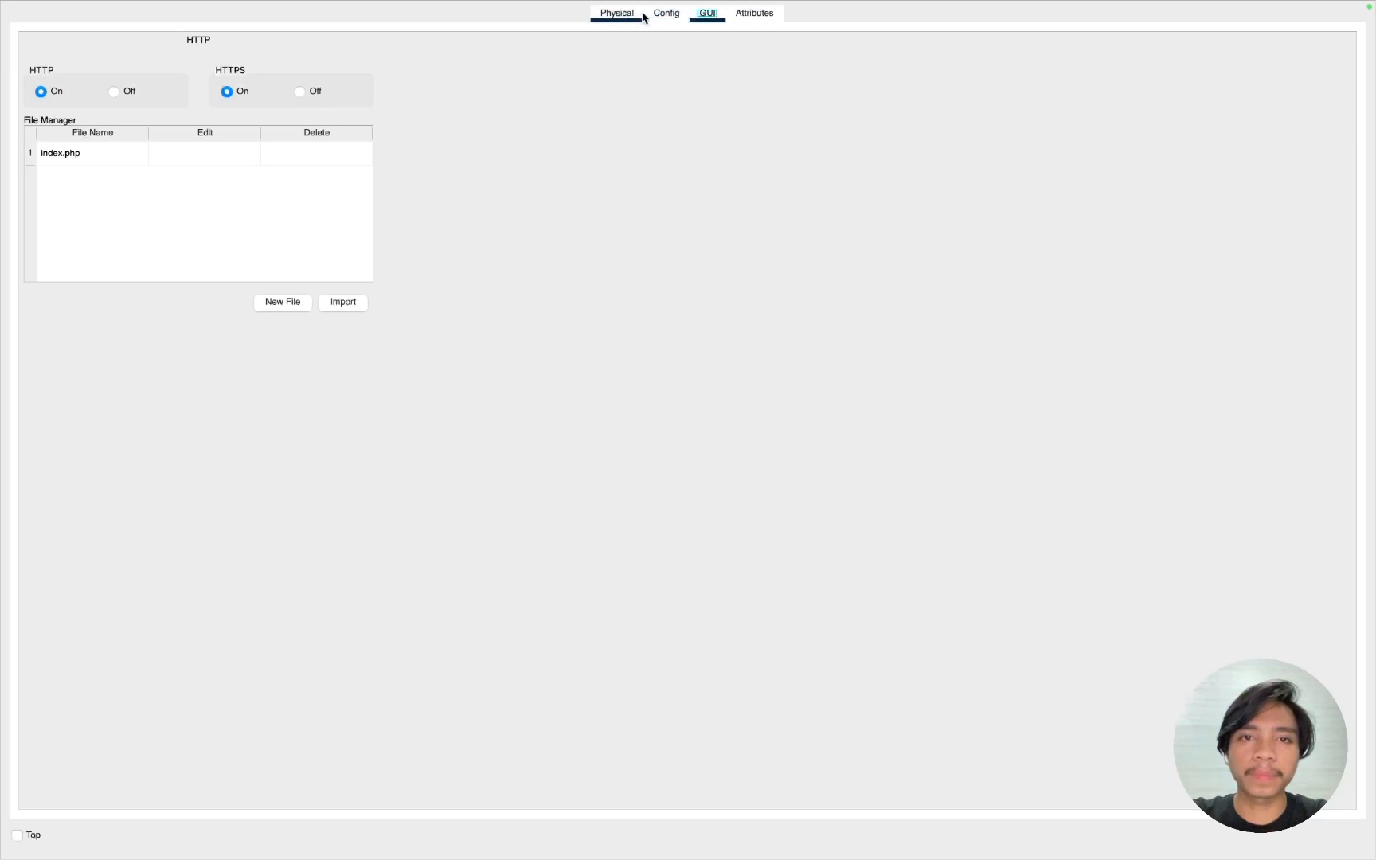
{"action": "left_click", "coordinate": [666, 14]}
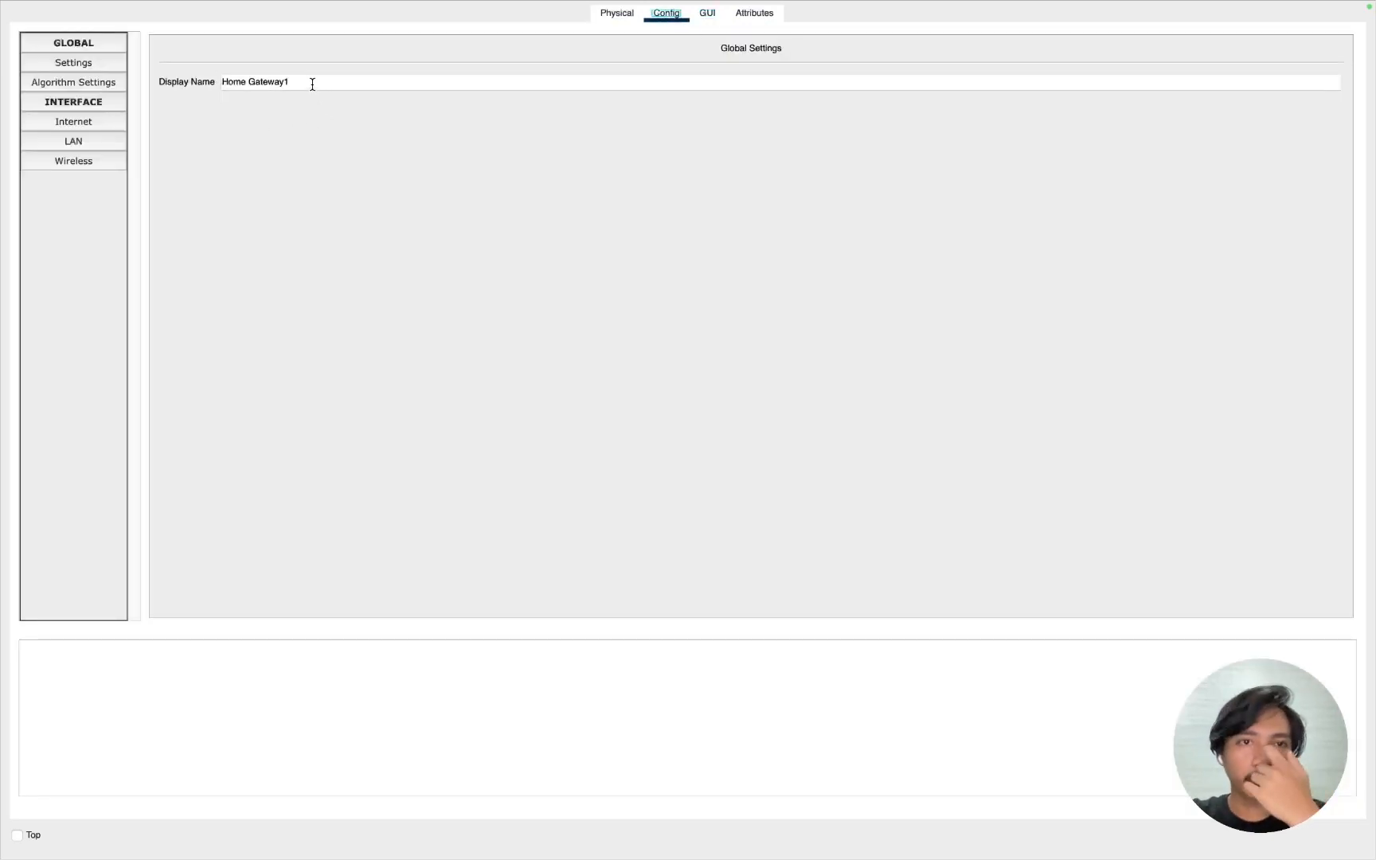
{"action": "left_click", "coordinate": [75, 140]}
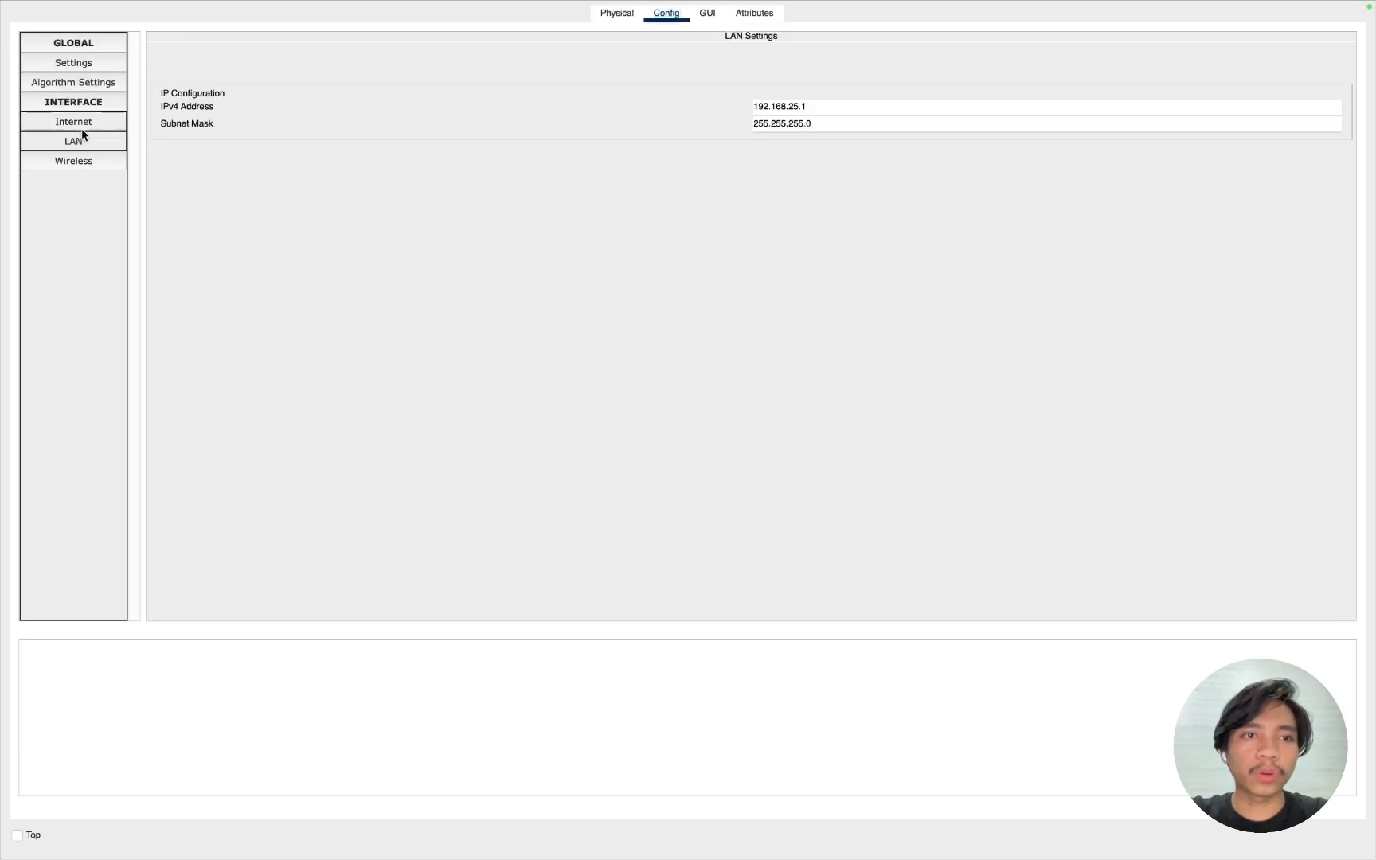
{"action": "left_click", "coordinate": [81, 127]}
{"action": "left_click", "coordinate": [90, 149]}
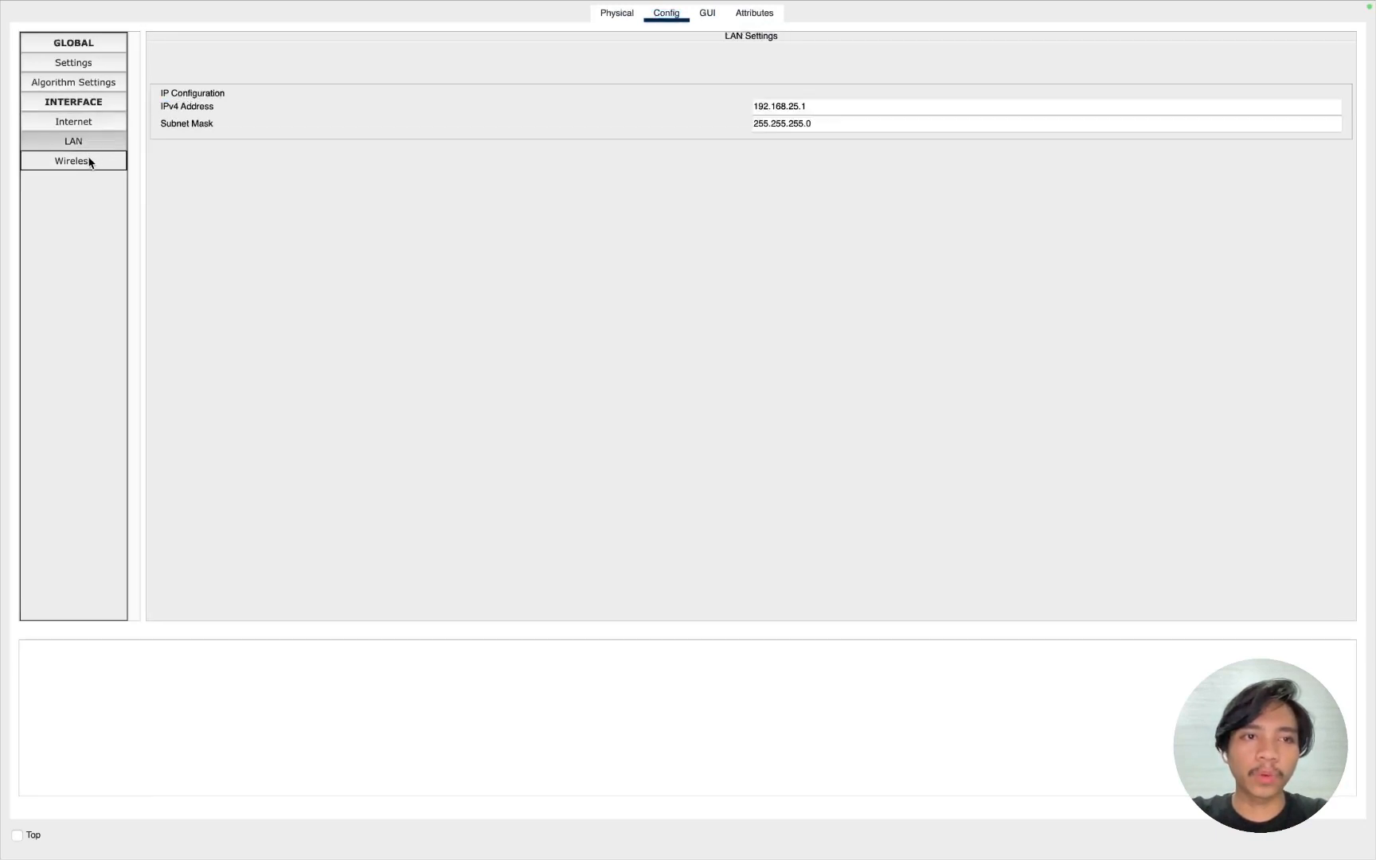
{"action": "left_click", "coordinate": [92, 161]}
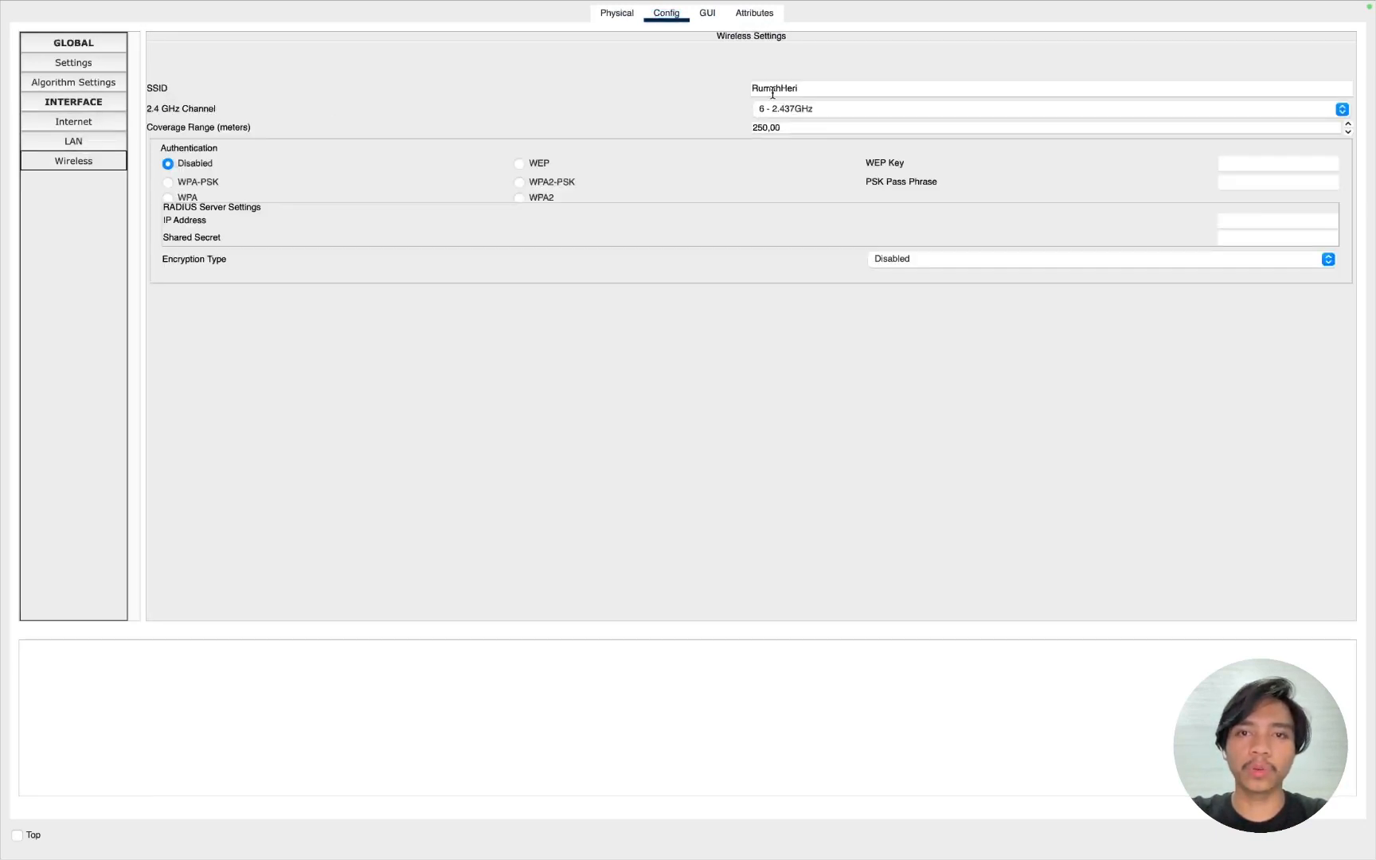
{"action": "left_click", "coordinate": [579, 17]}
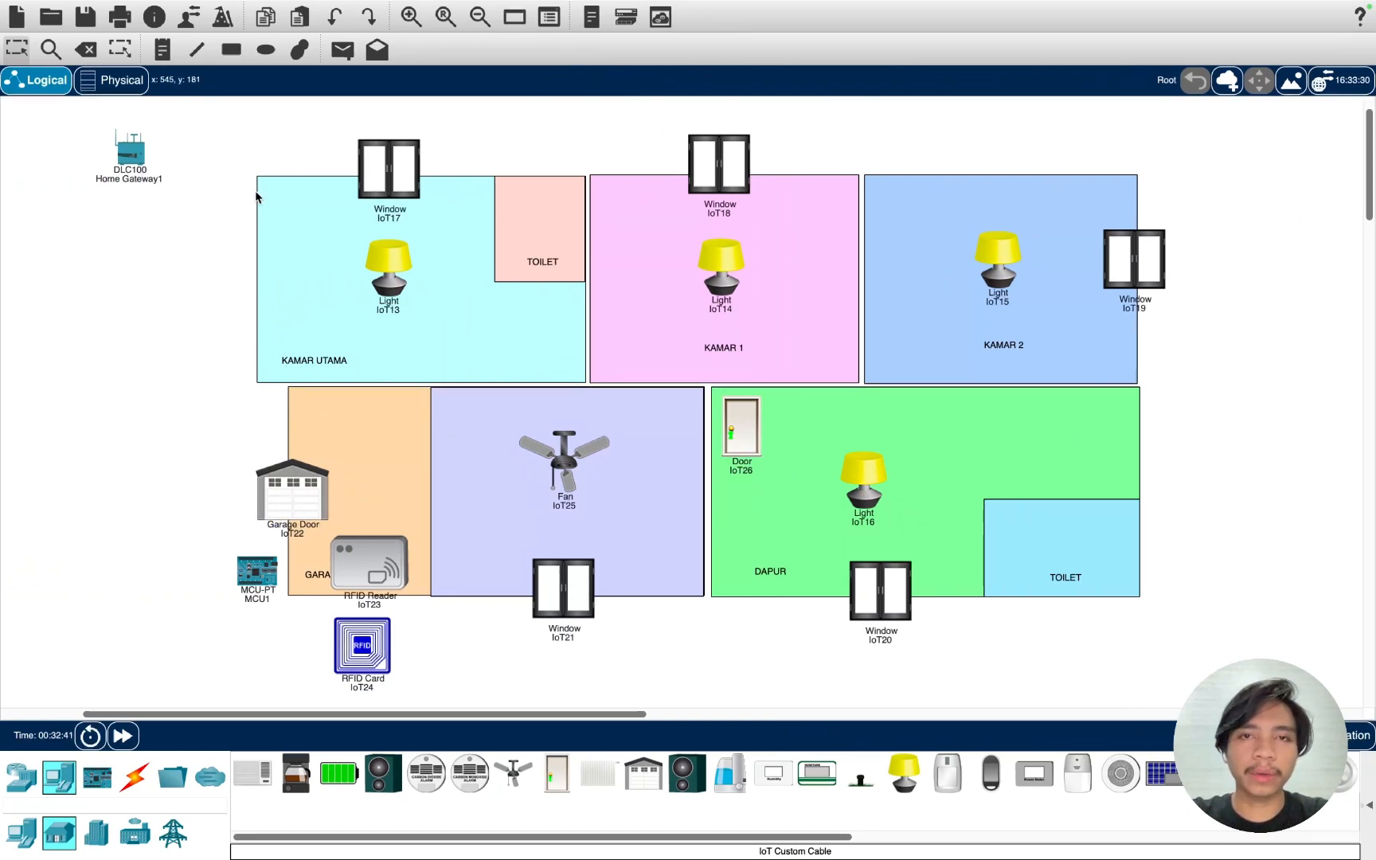
- Open the global configuration settings of the KAMAR UTAMA window in an enlarged device window
{"action": "left_click", "coordinate": [394, 161]}
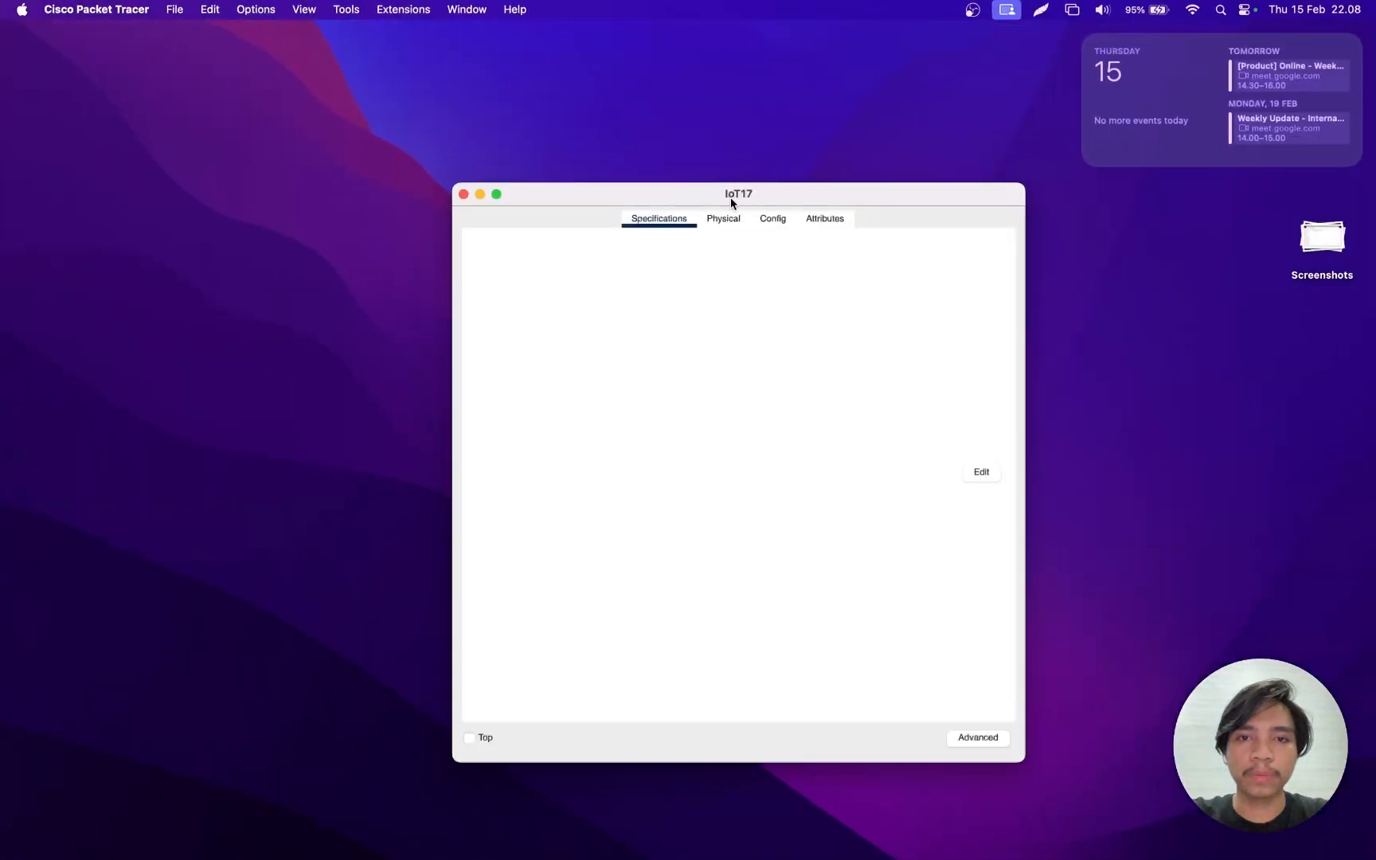
{"action": "double_click", "coordinate": [731, 195]}
{"action": "key", "text": "ctrl+Right"}
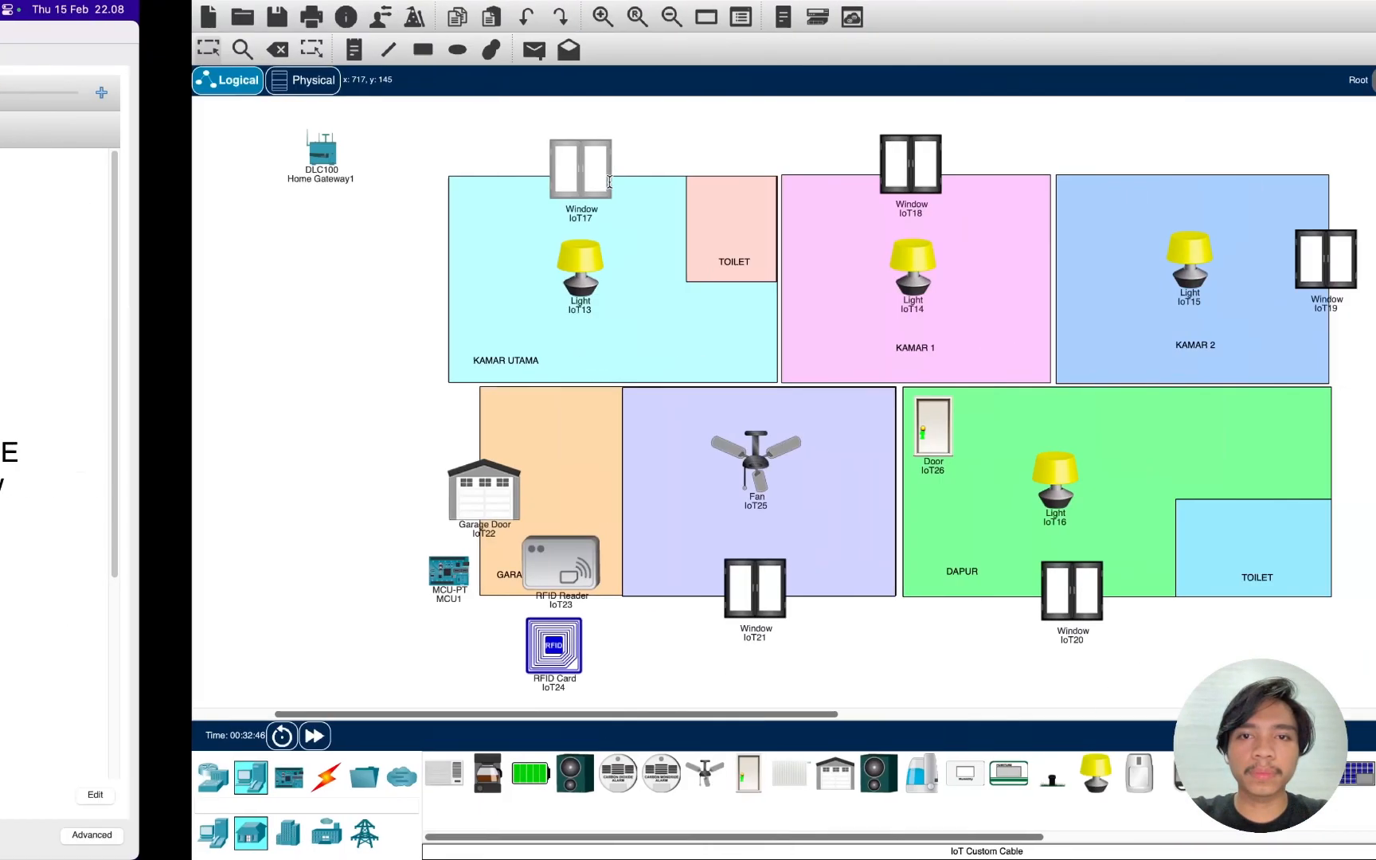
{"action": "key", "text": "ctrl+Left"}
{"action": "left_click", "coordinate": [672, 56]}
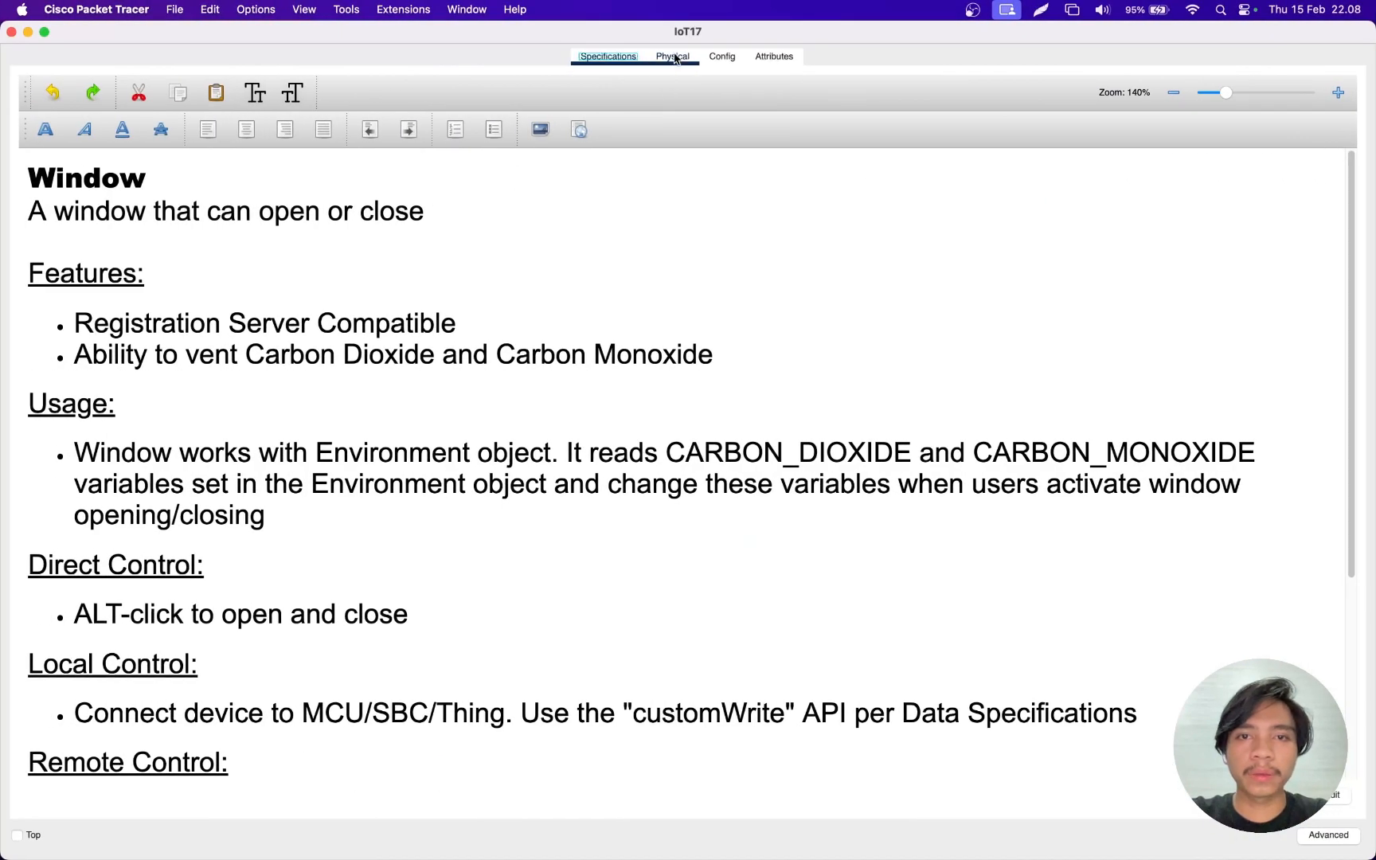
{"action": "left_click", "coordinate": [722, 58]}
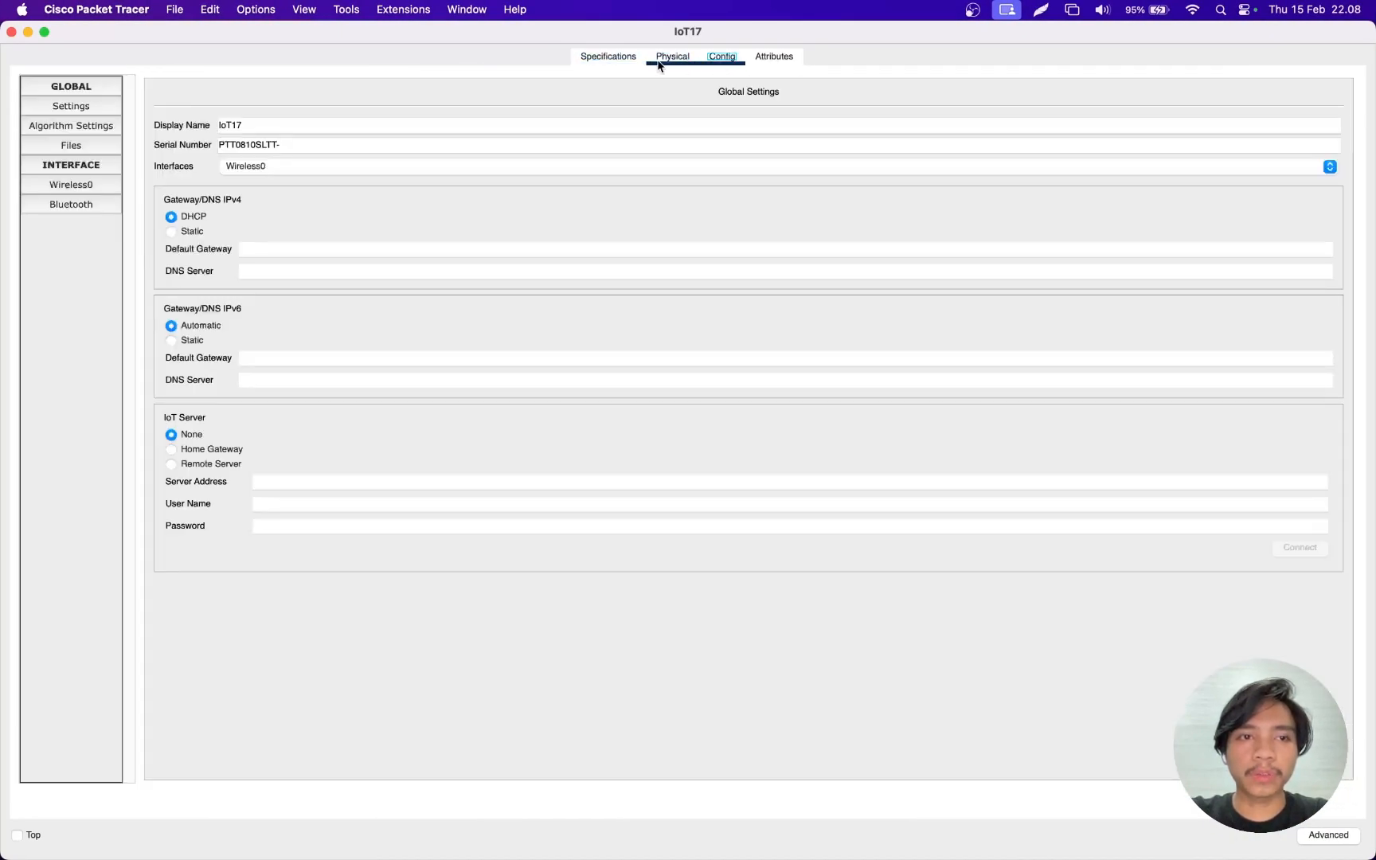
{"action": "left_click", "coordinate": [608, 56]}
{"action": "left_click", "coordinate": [727, 57]}
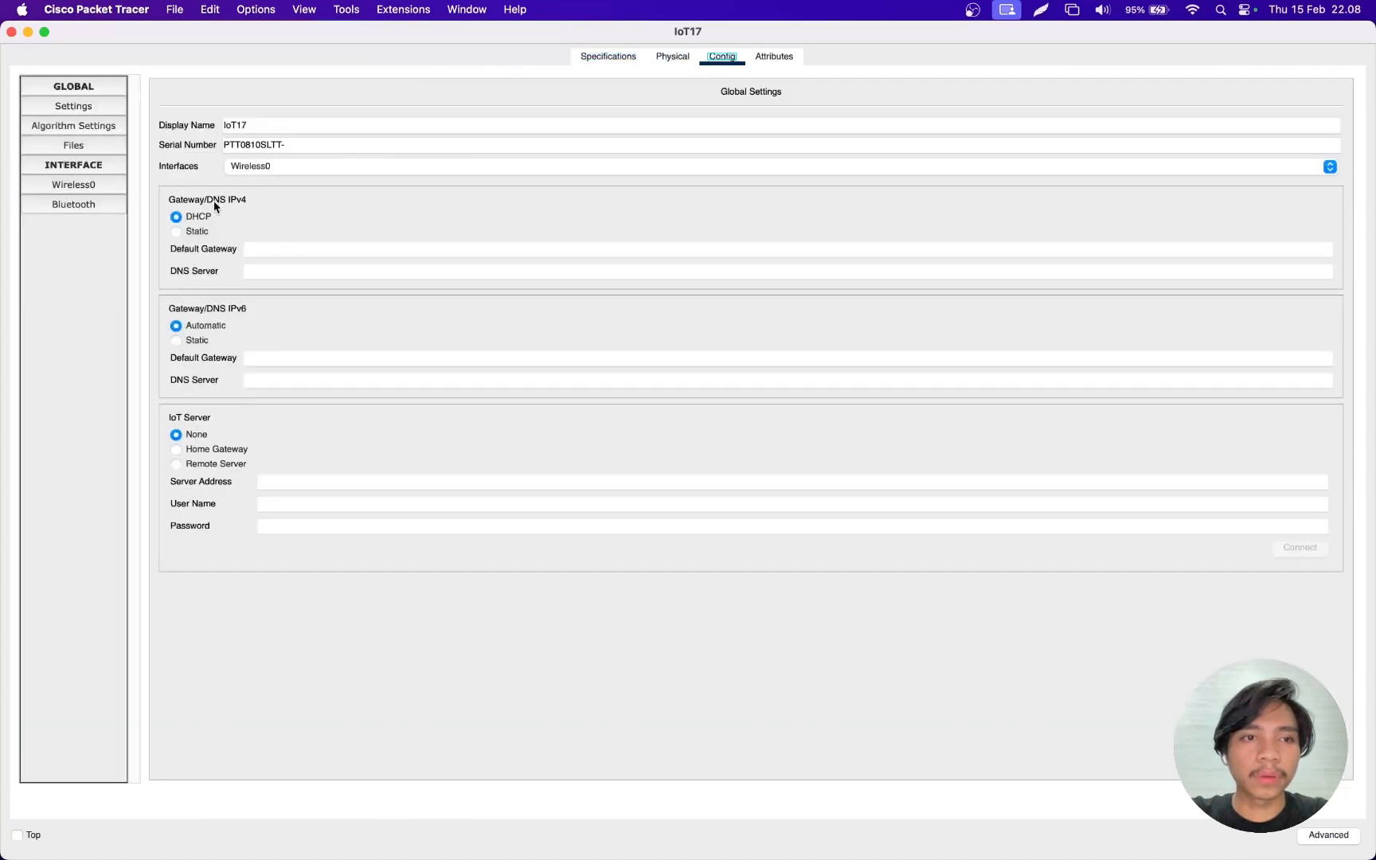
- Set the KAMAR UTAMA window's Wireless0 SSID to RumahHeri with DHCP addressing and close its configuration
{"action": "left_click", "coordinate": [101, 188]}
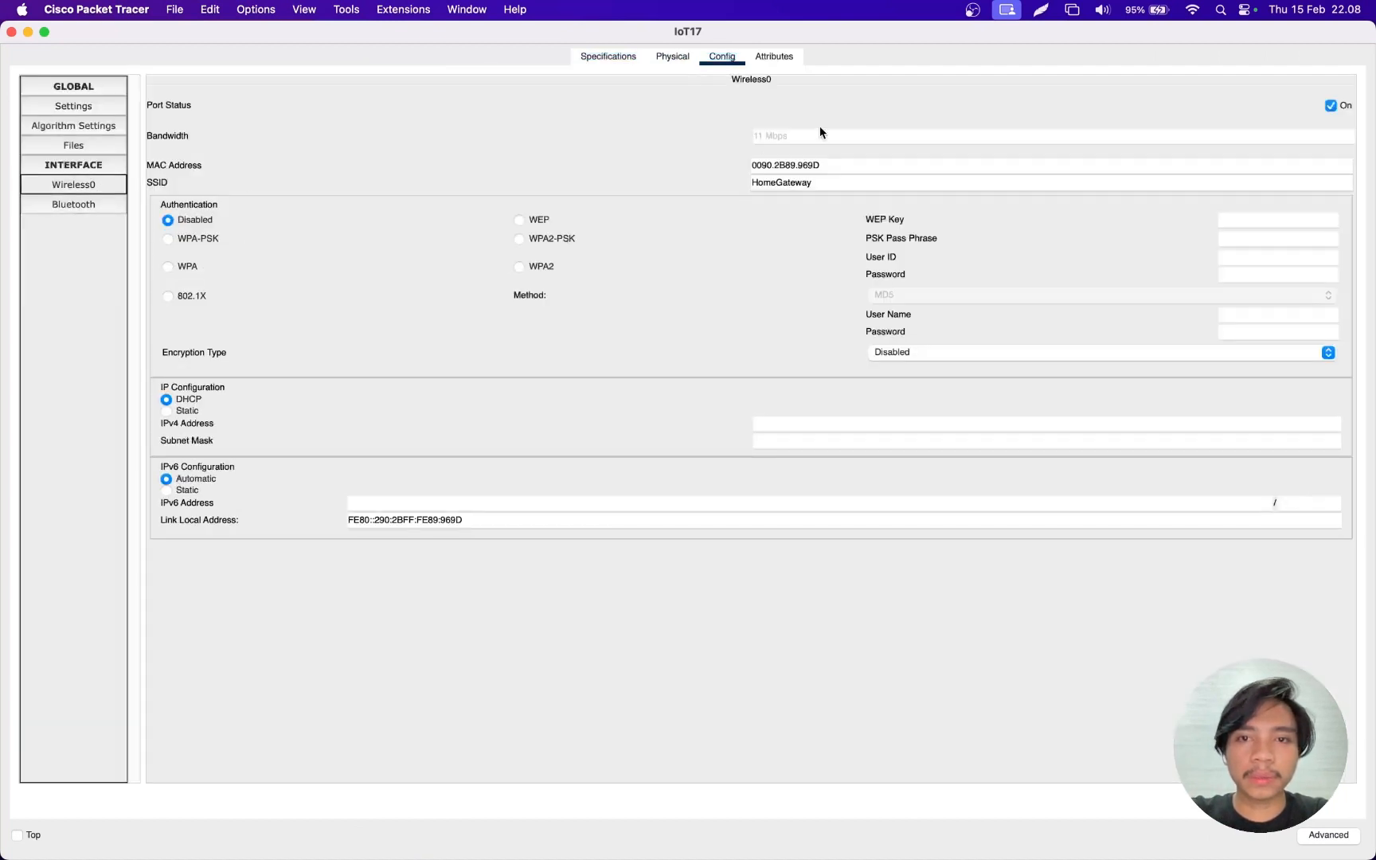
{"action": "double_click", "coordinate": [820, 182]}
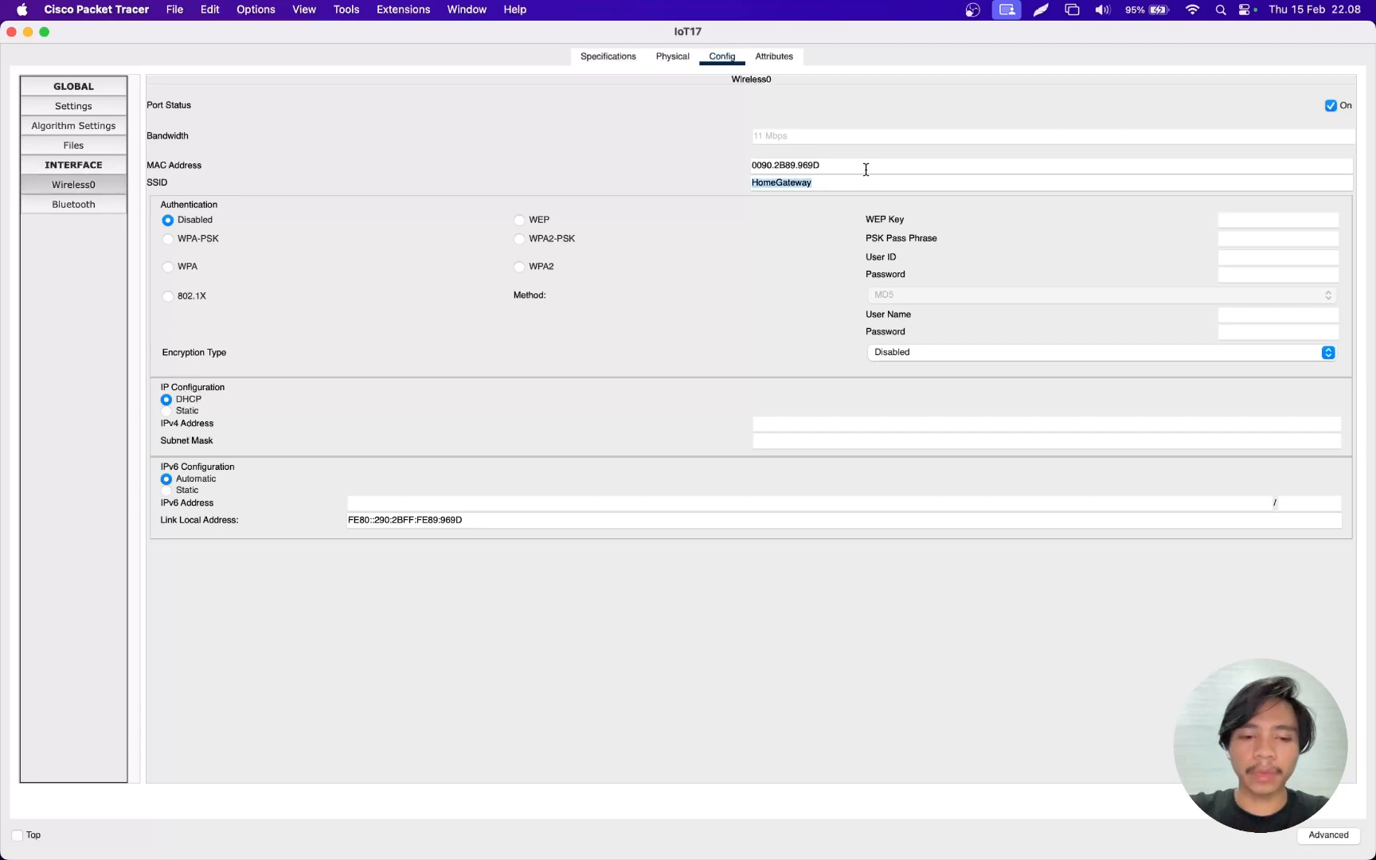
{"action": "type", "text": "RumahHe"}
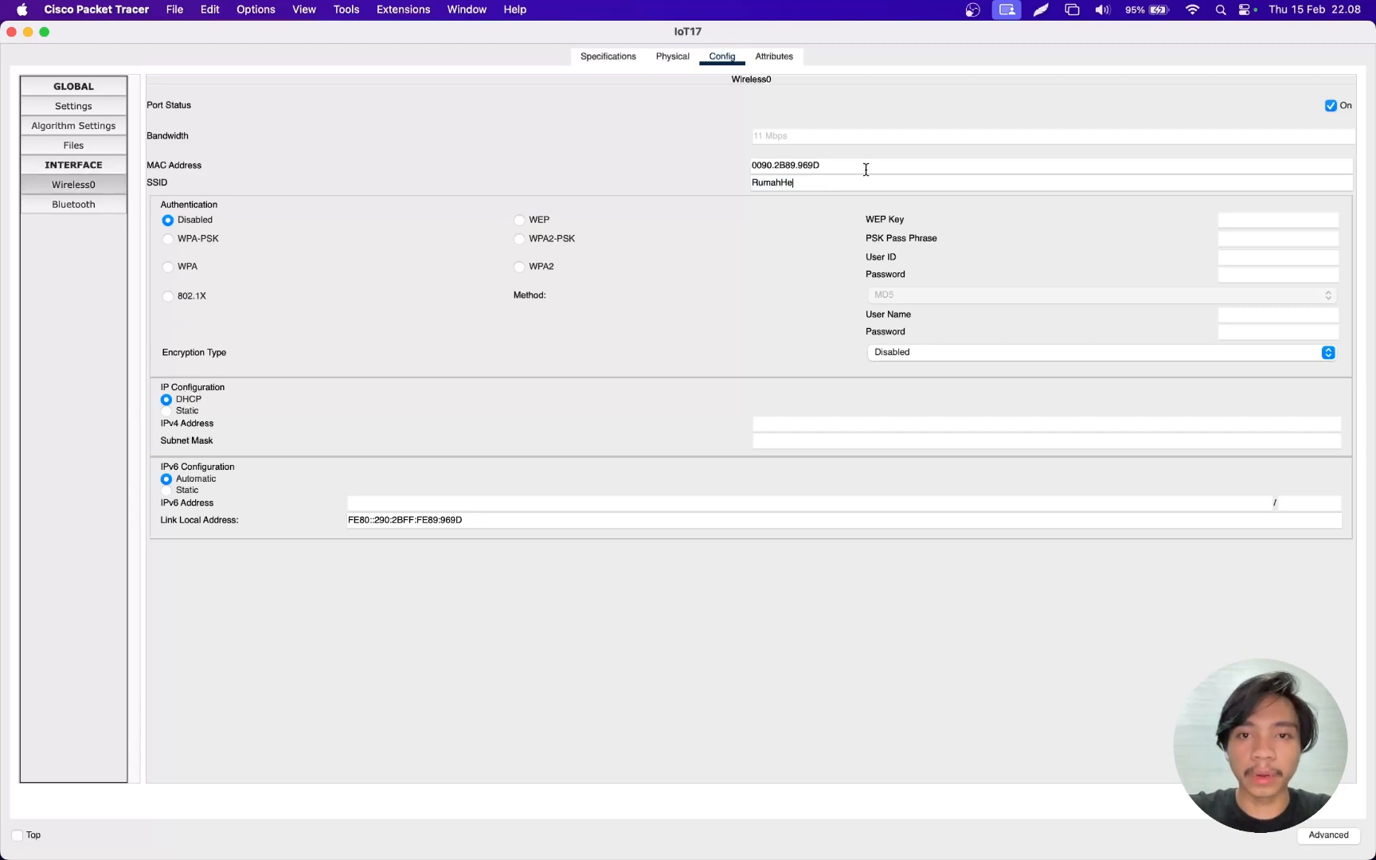
{"action": "type", "text": "ri"}
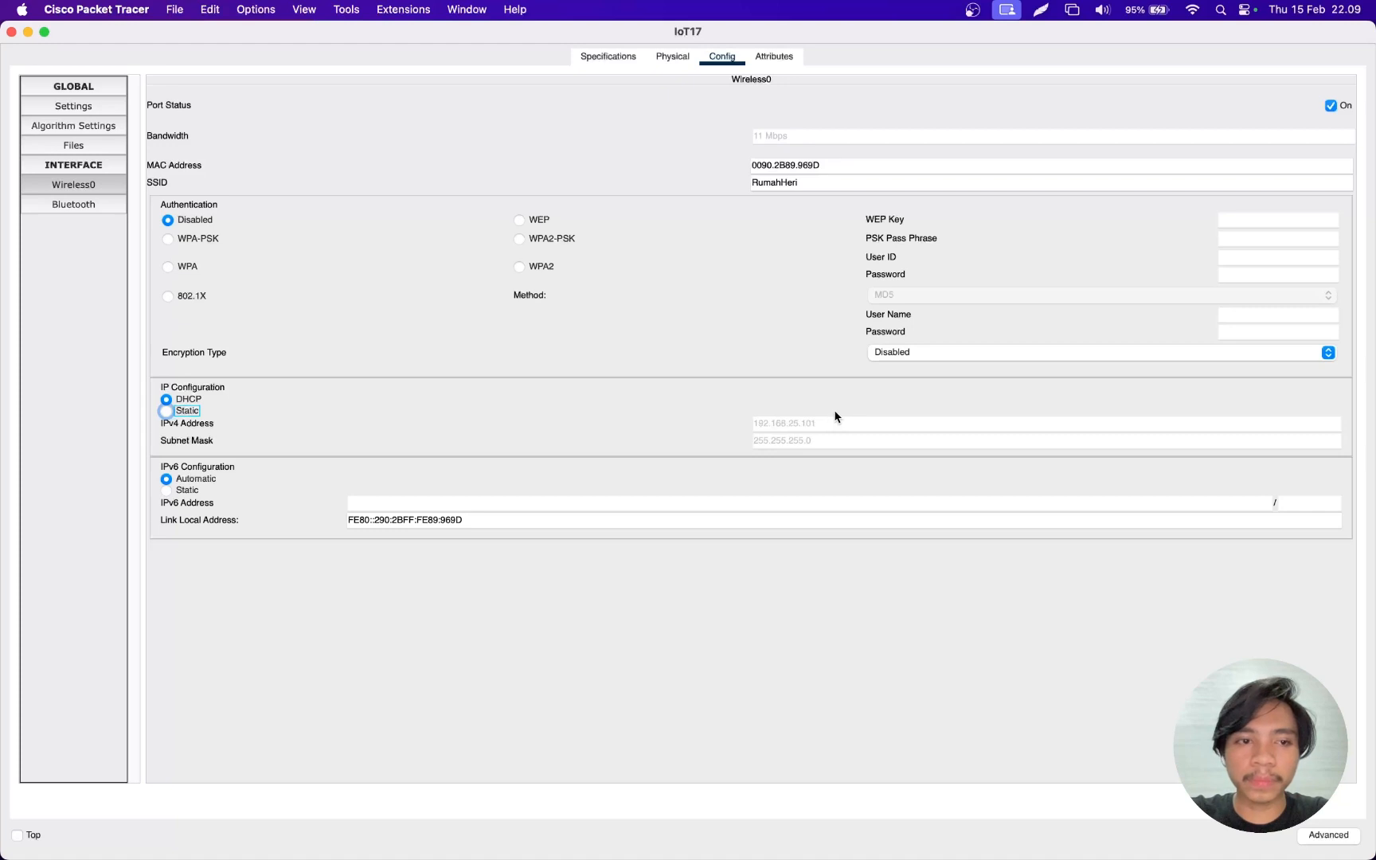
{"action": "left_click", "coordinate": [180, 404]}
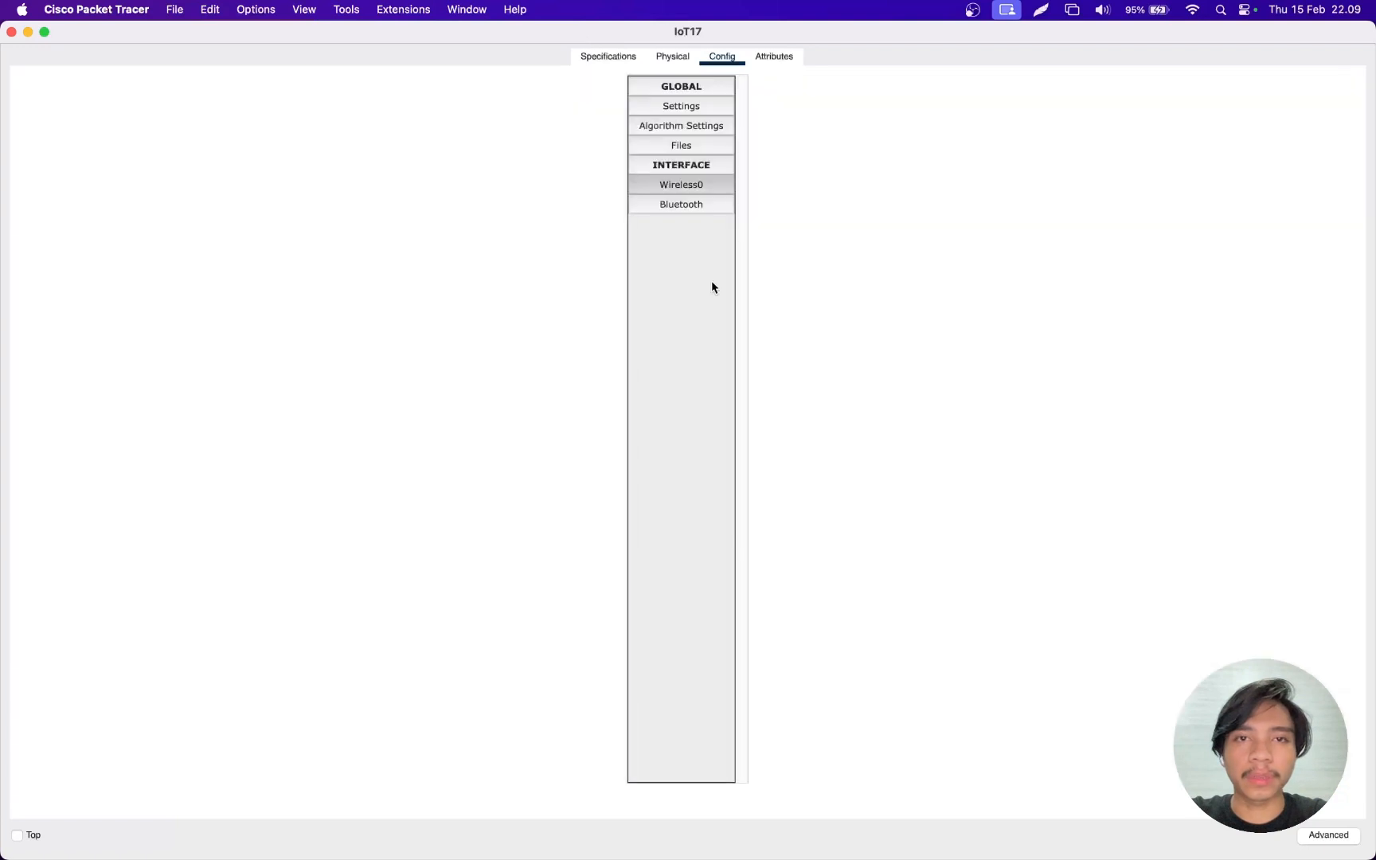
{"action": "left_click", "coordinate": [12, 32]}
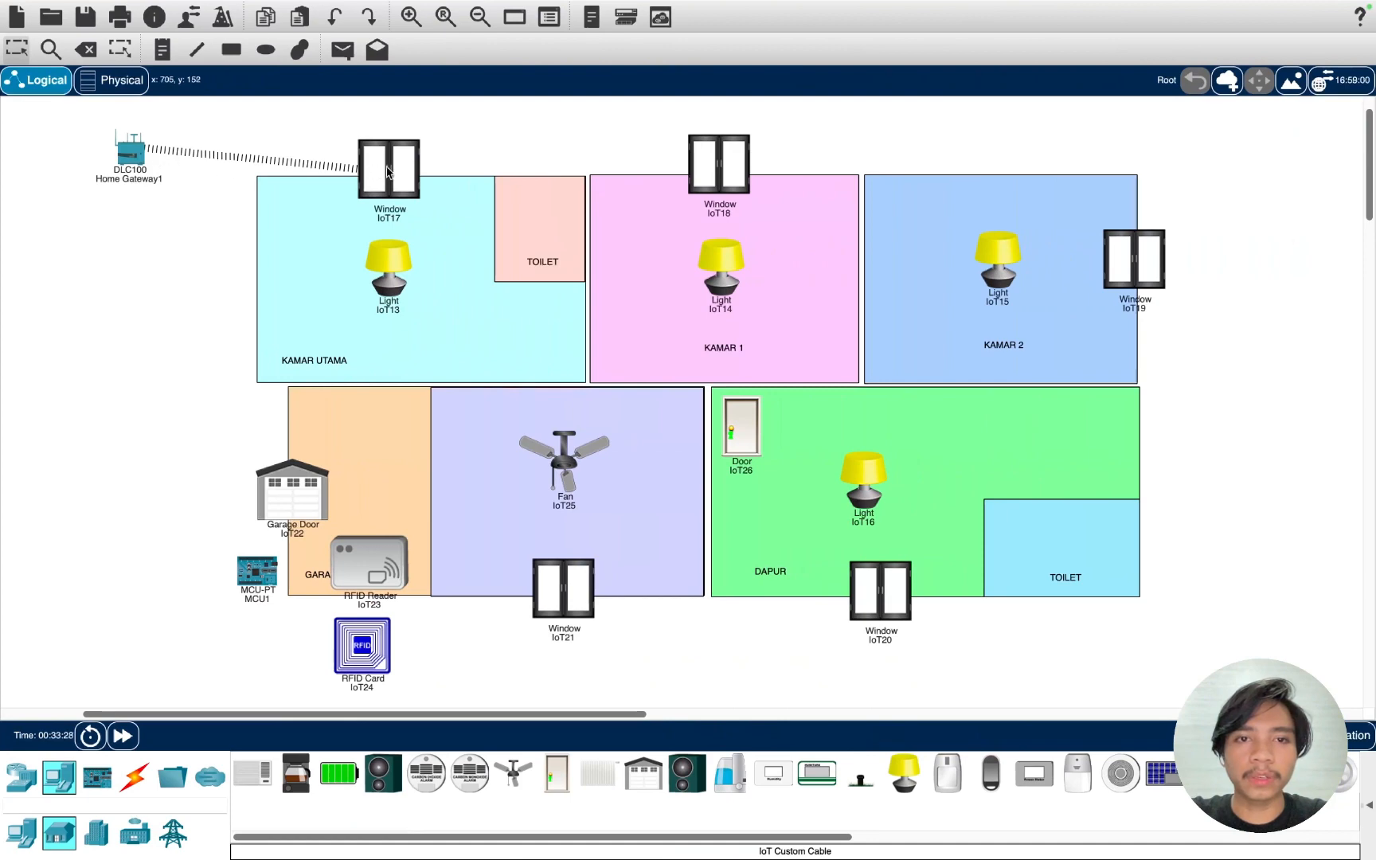
- Set the KAMAR UTAMA light's Wireless0 SSID to RumahHeri and return to its global settings
{"action": "left_click", "coordinate": [386, 273]}
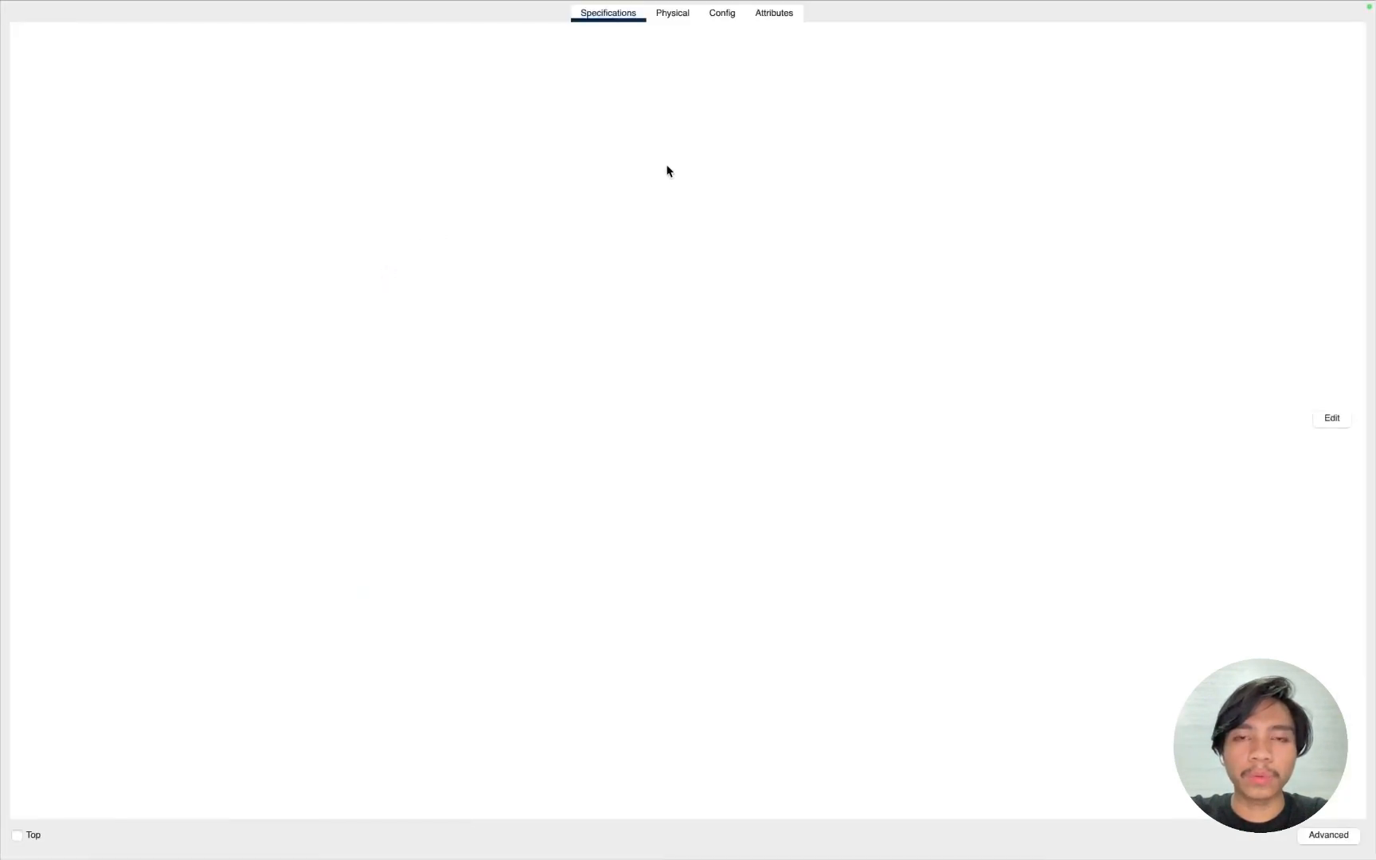
{"action": "left_click", "coordinate": [721, 13]}
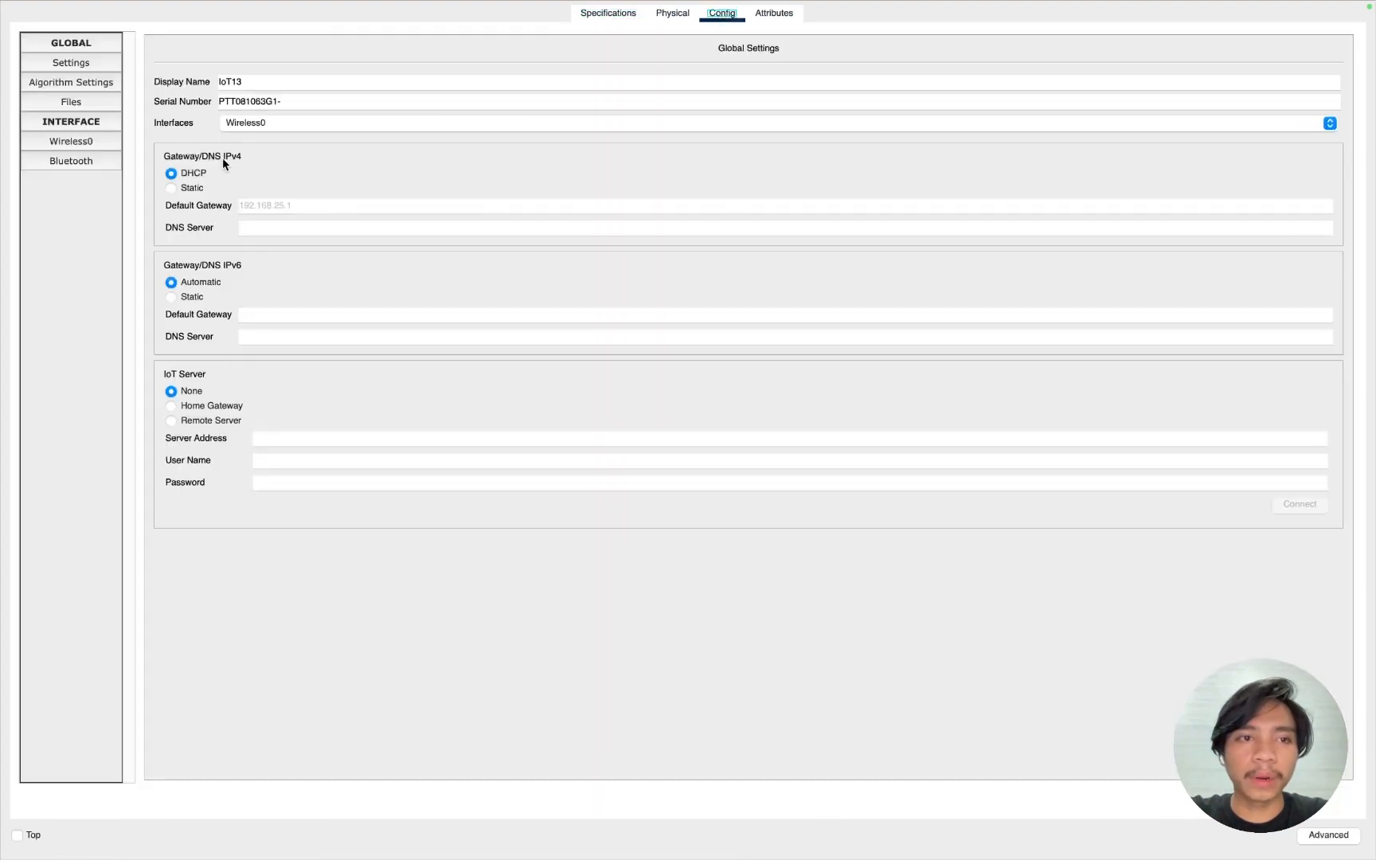
{"action": "left_click", "coordinate": [90, 143]}
{"action": "double_click", "coordinate": [828, 141]}
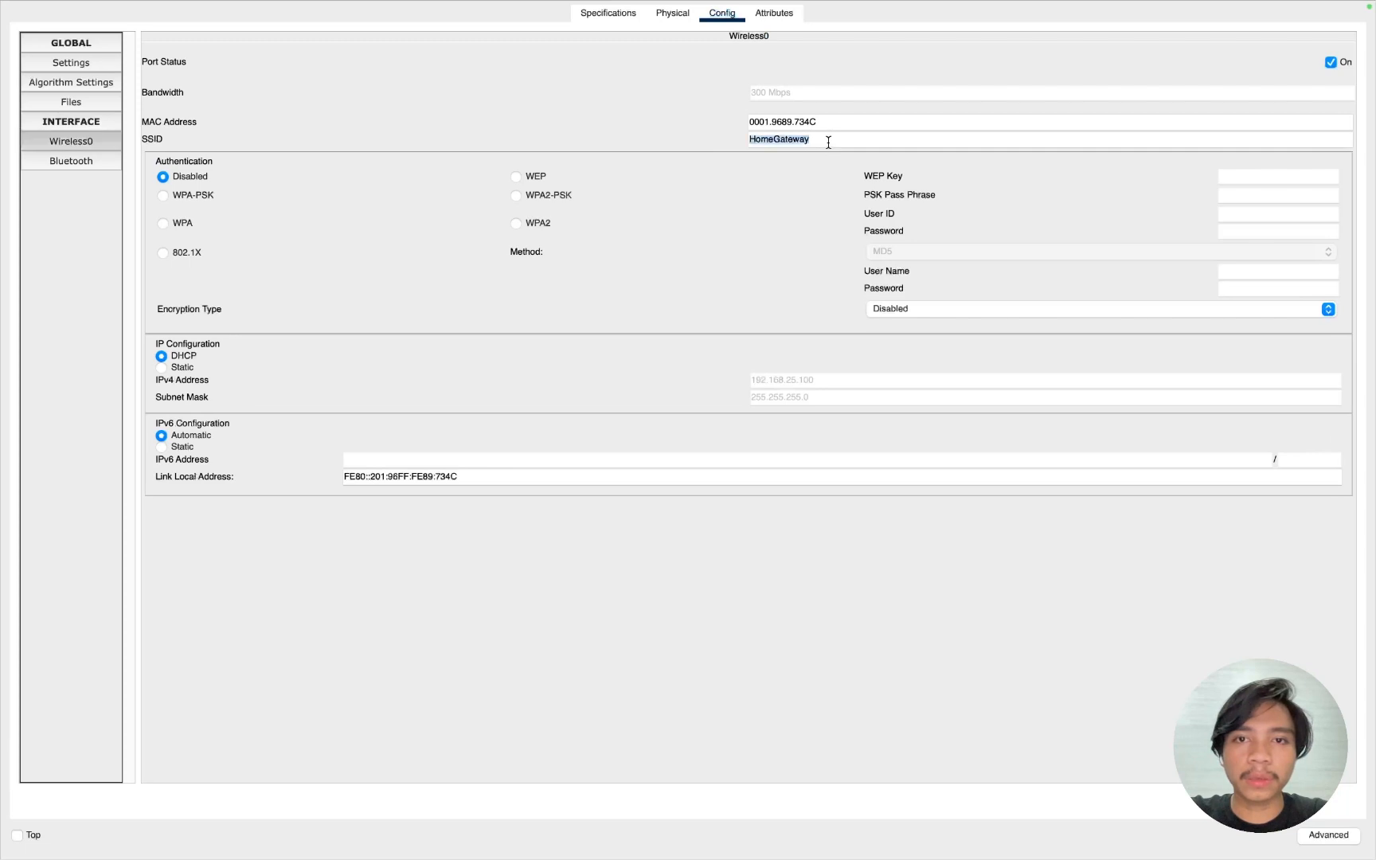
{"action": "type", "text": "RumahHeri"}
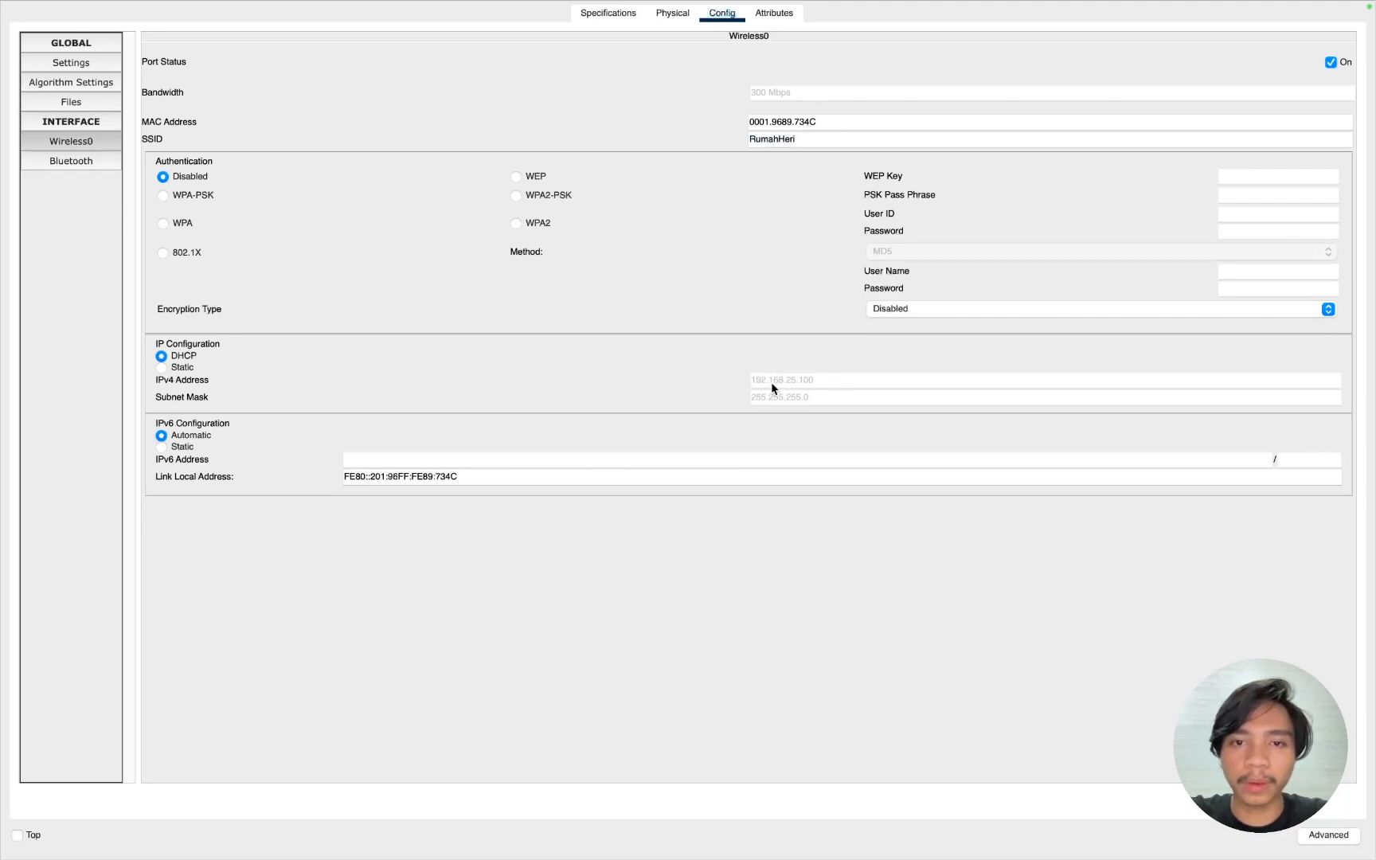
{"action": "left_click", "coordinate": [89, 64]}
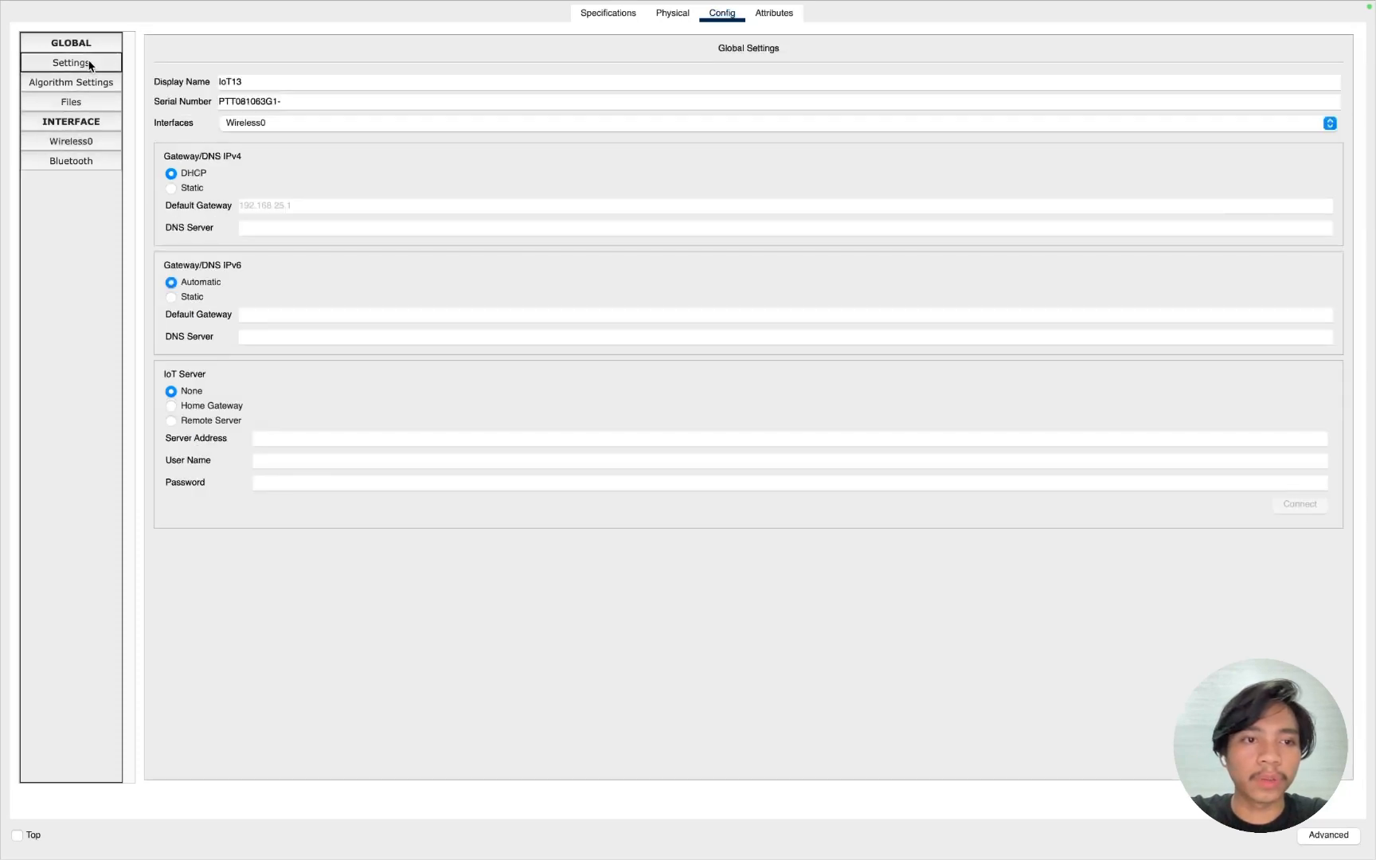
- Set the IoT server of both the KAMAR UTAMA light and the KAMAR UTAMA window to Home Gateway
{"action": "left_click", "coordinate": [220, 407]}
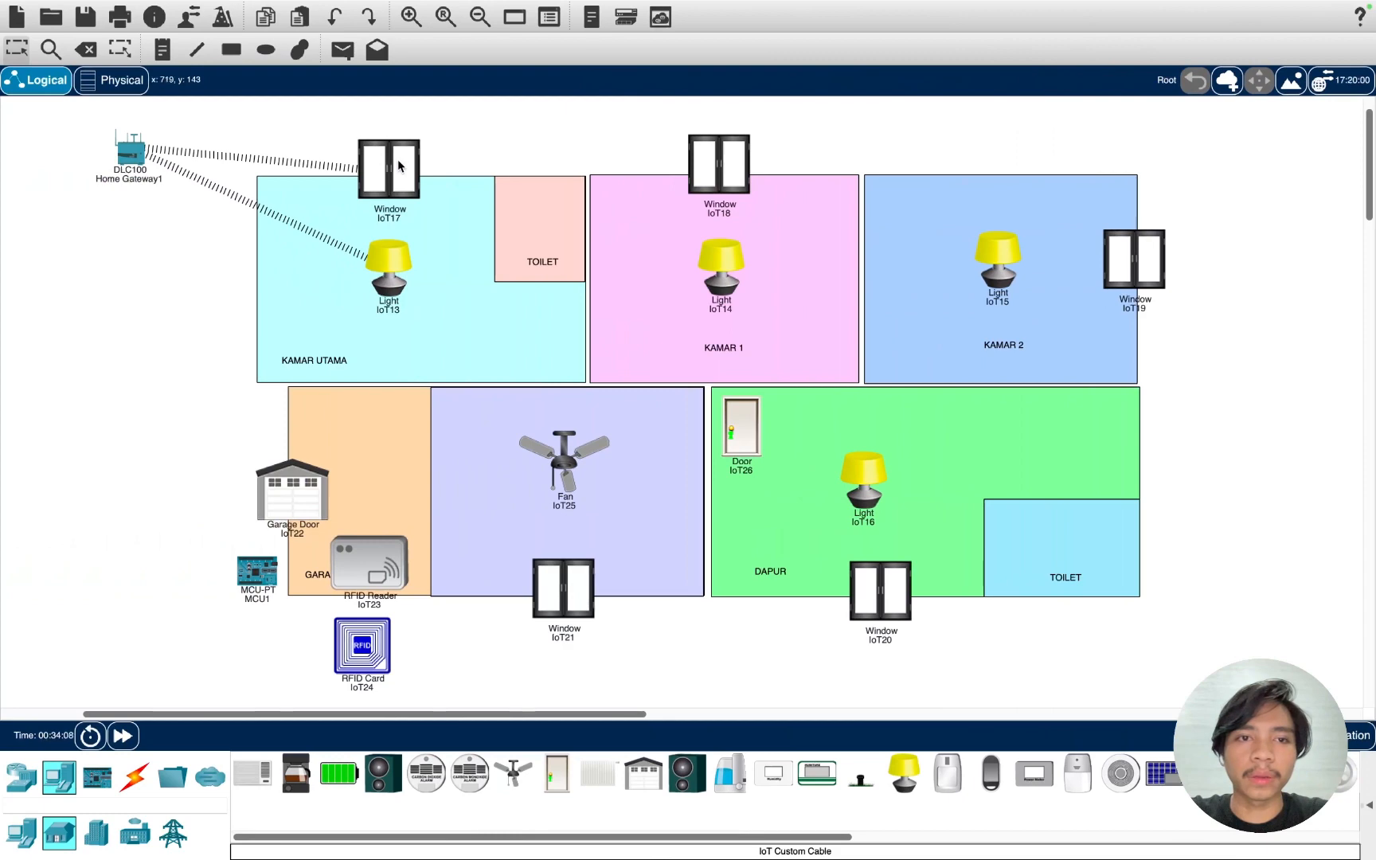
{"action": "left_click", "coordinate": [399, 159]}
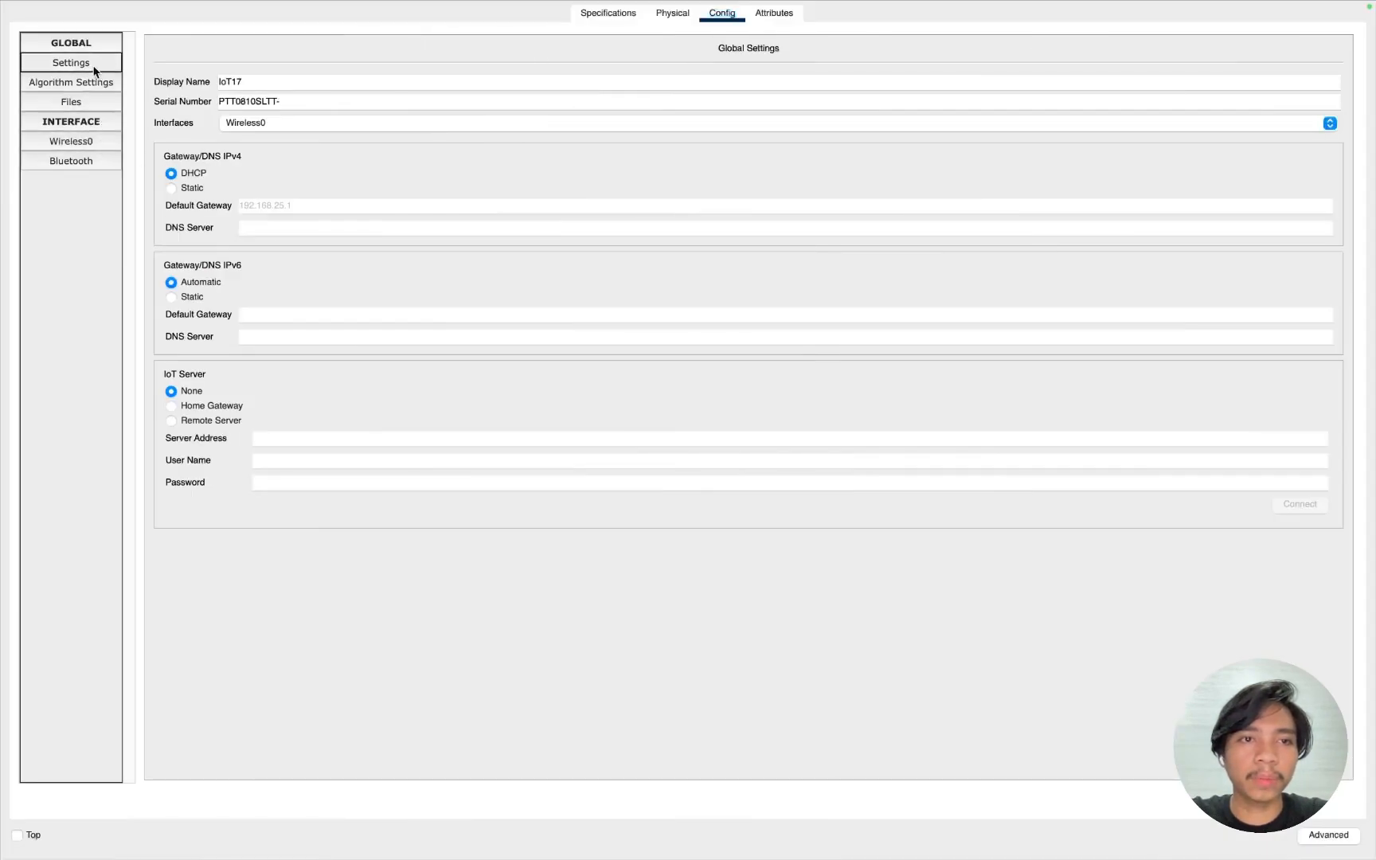
{"action": "left_click", "coordinate": [207, 409]}
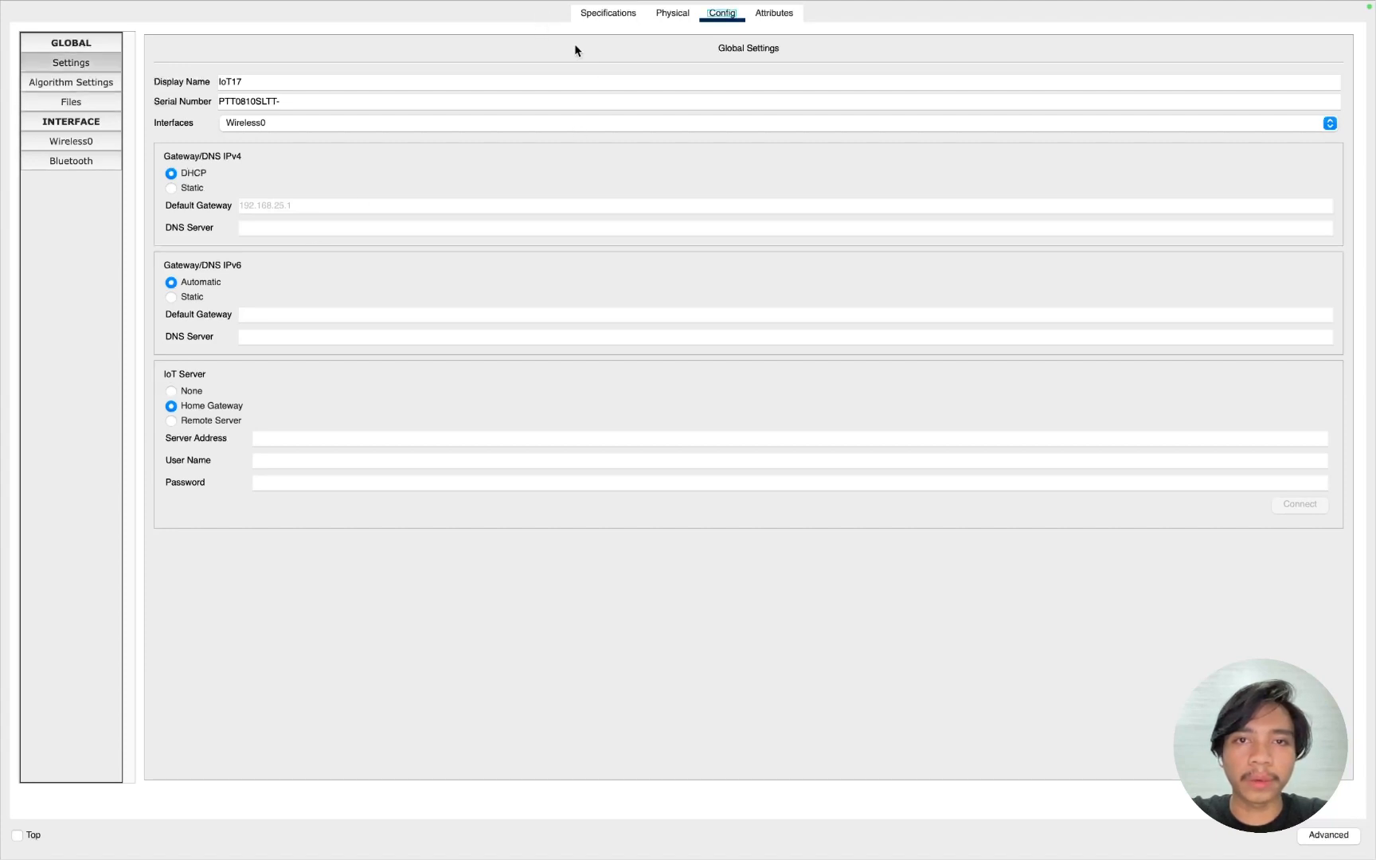
{"action": "key", "text": "Escape"}
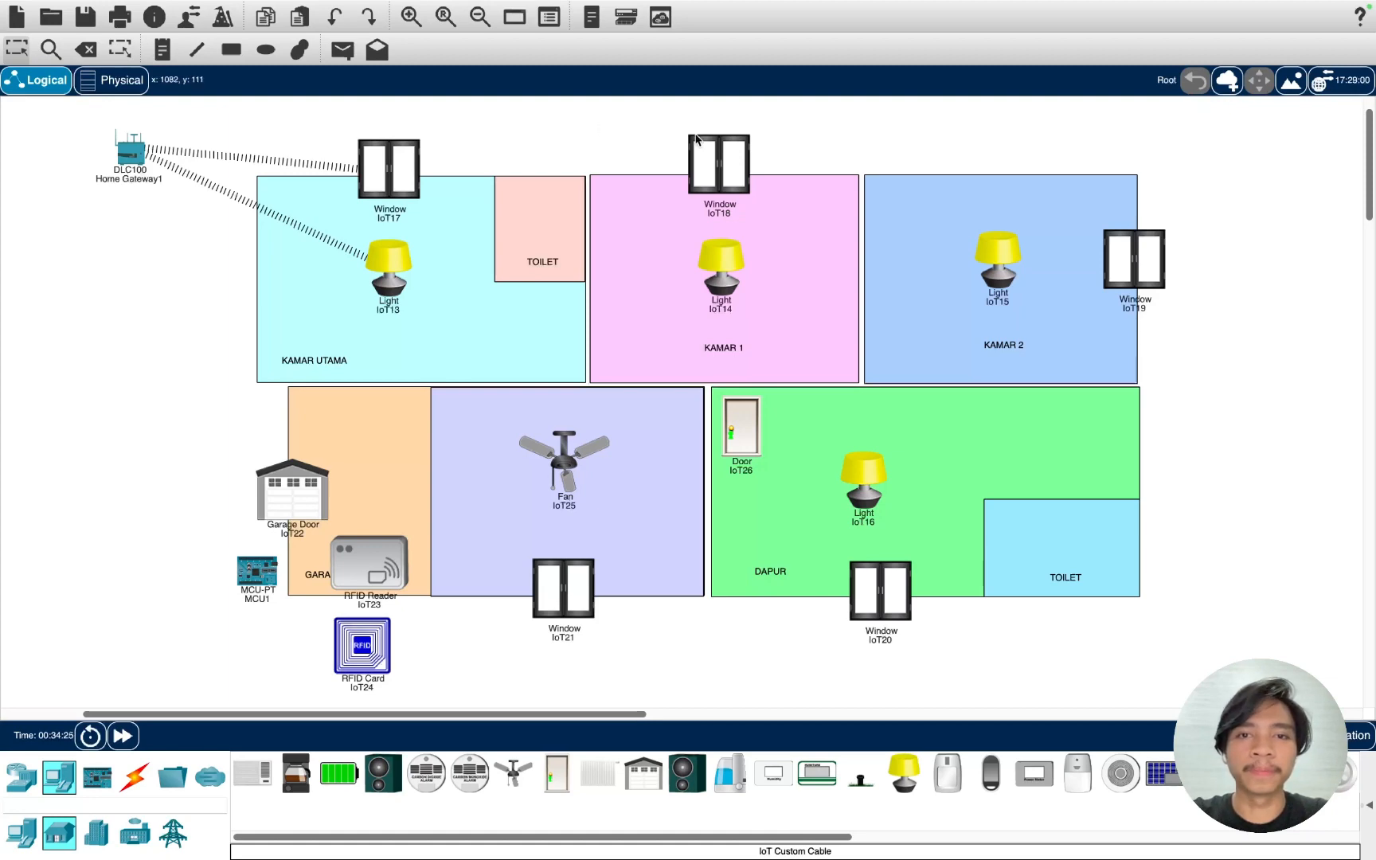
- Open the configuration settings of the KAMAR 1 window
{"action": "left_click", "coordinate": [718, 164]}
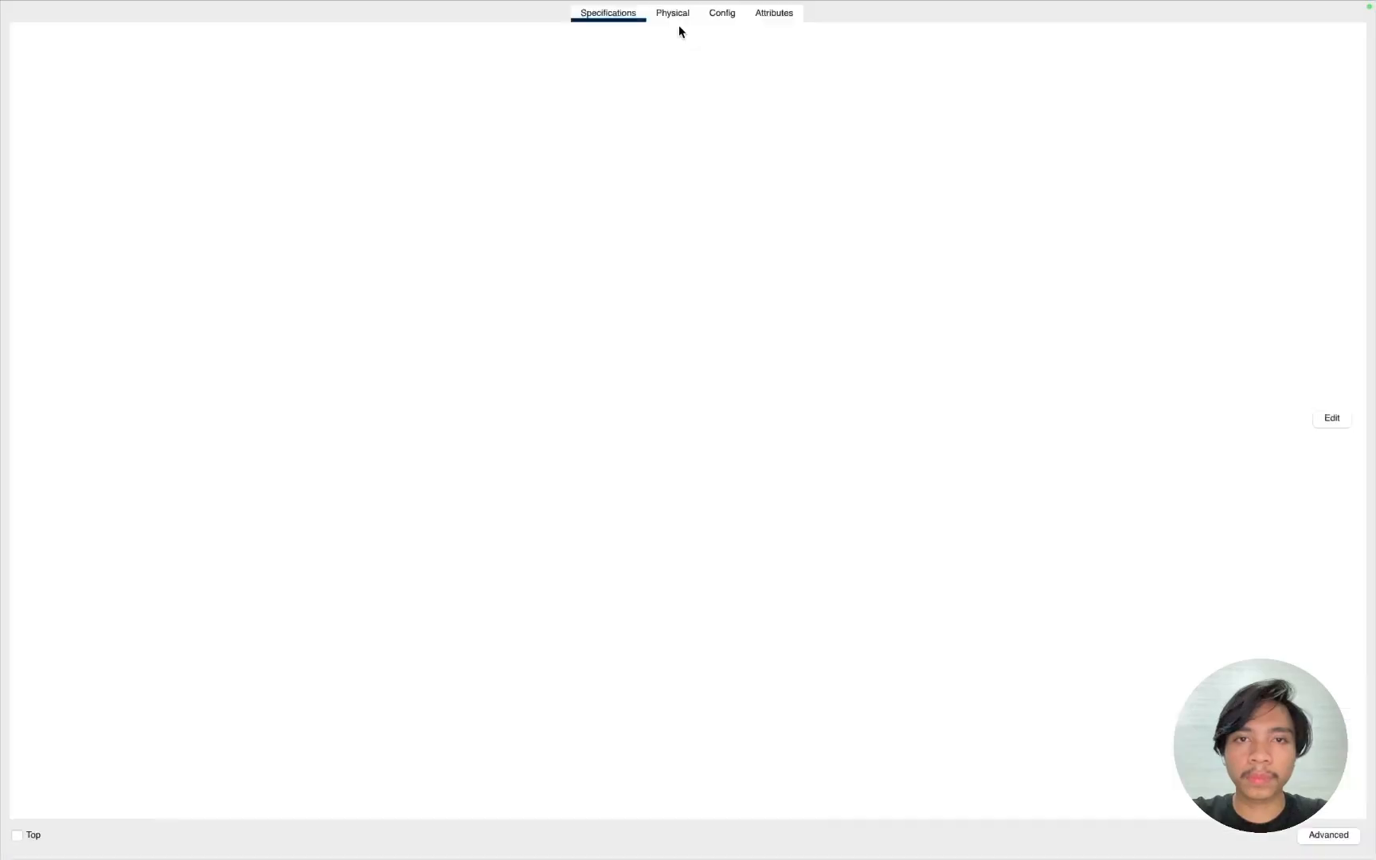
{"action": "left_click", "coordinate": [722, 13]}
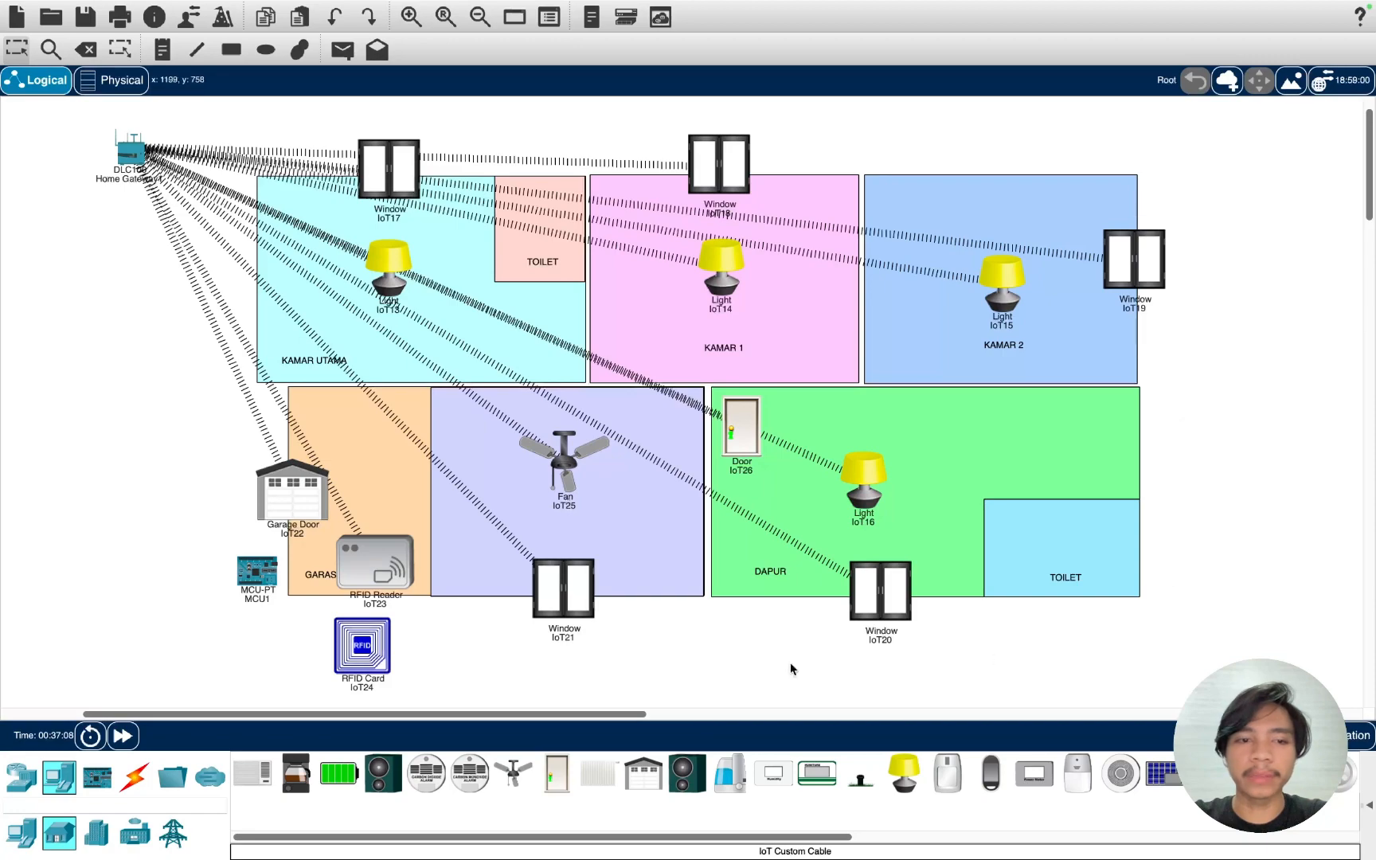
- Reposition the home gateway slightly farther from the KAMAR UTAMA room
{"action": "mouse_move", "coordinate": [125, 149]}
{"action": "left_mouse_down"}
{"action": "mouse_move", "coordinate": [112, 157]}
{"action": "mouse_move", "coordinate": [152, 150]}
{"action": "mouse_move", "coordinate": [140, 168]}
{"action": "mouse_move", "coordinate": [133, 153]}
{"action": "left_mouse_up"}
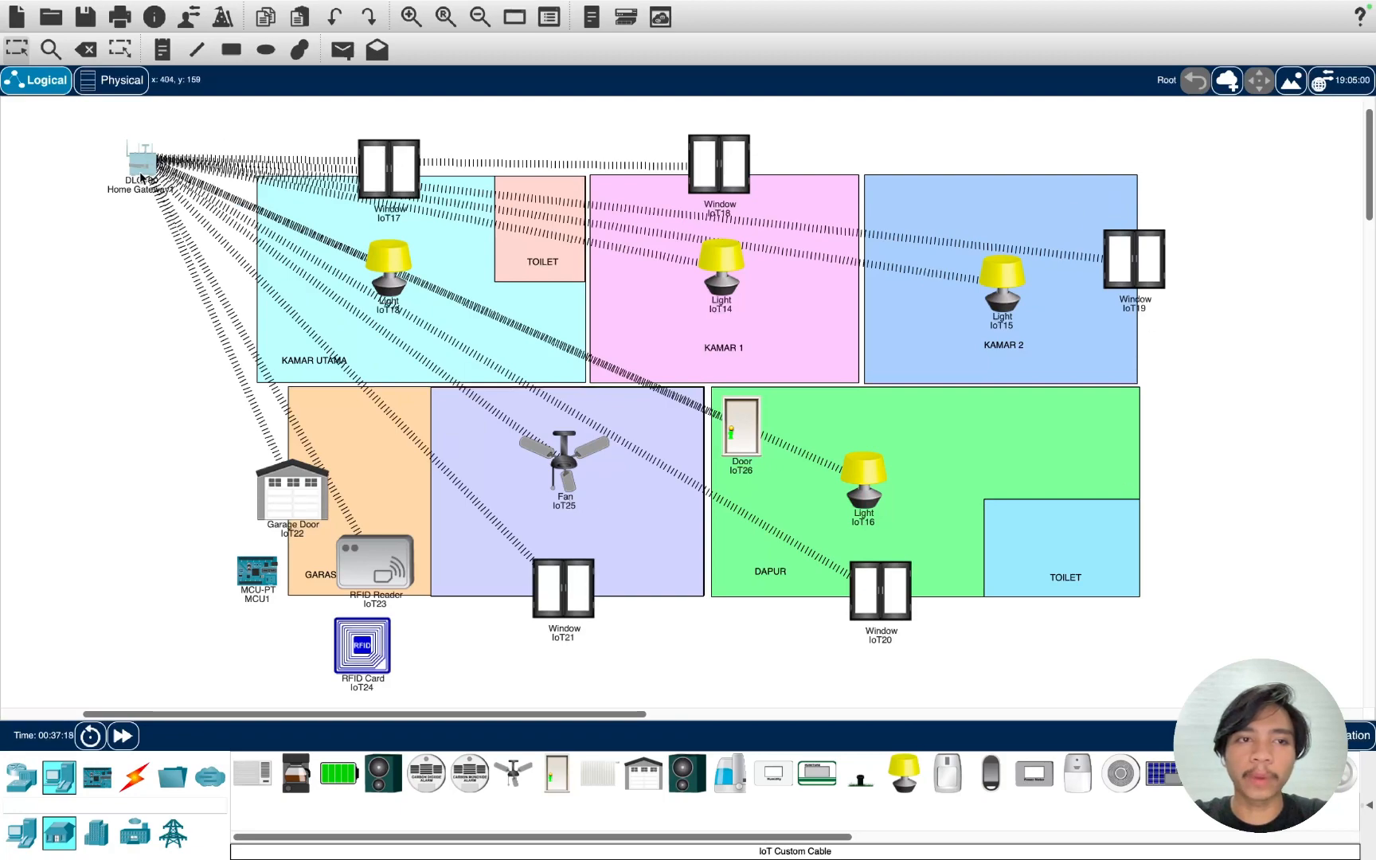
{"action": "left_click_drag", "start_coordinate": [144, 168], "coordinate": [117, 184]}
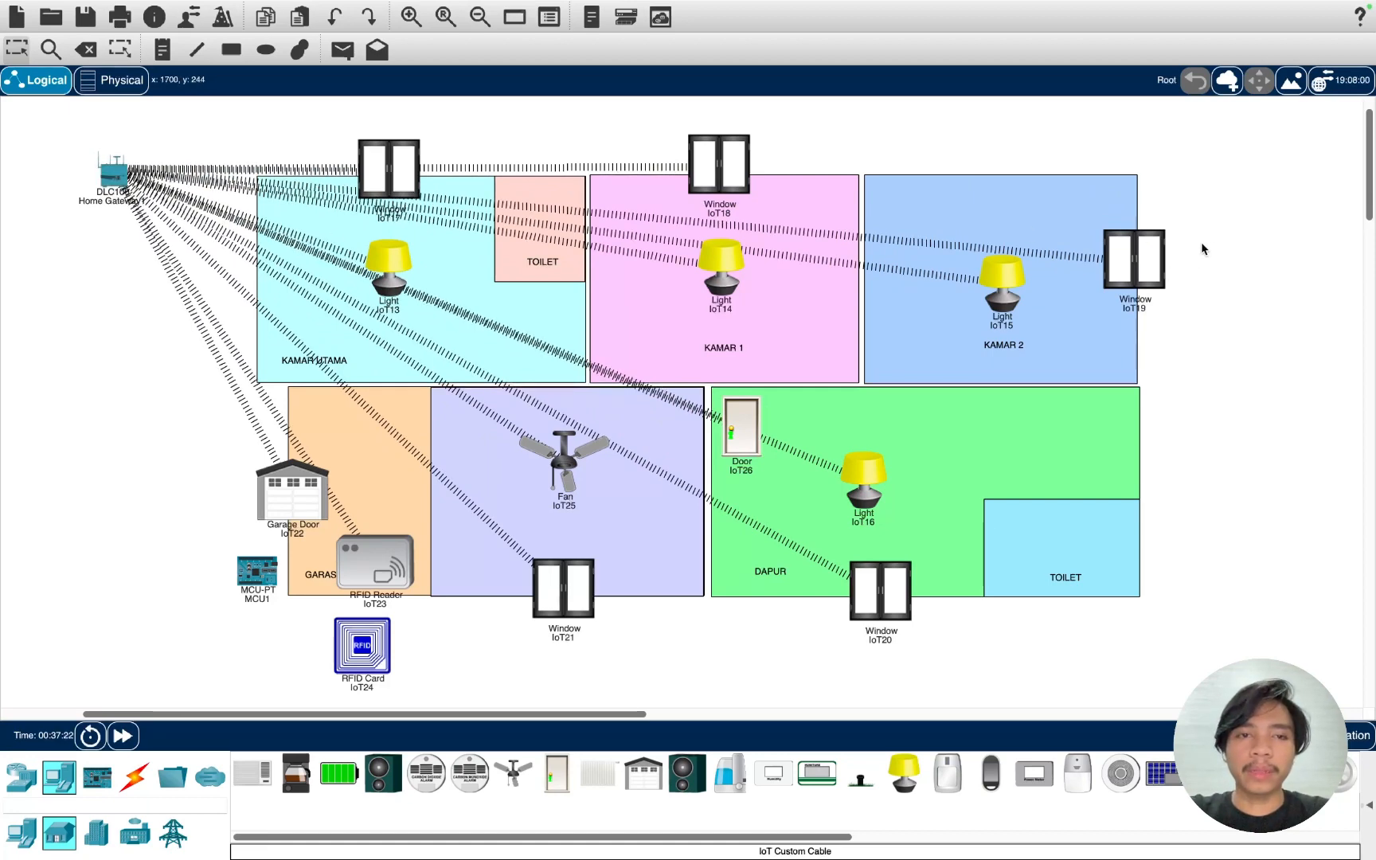
- Review the KAMAR UTAMA window's display name and IoT server in its global settings, and close its configuration
{"action": "left_click", "coordinate": [398, 169]}
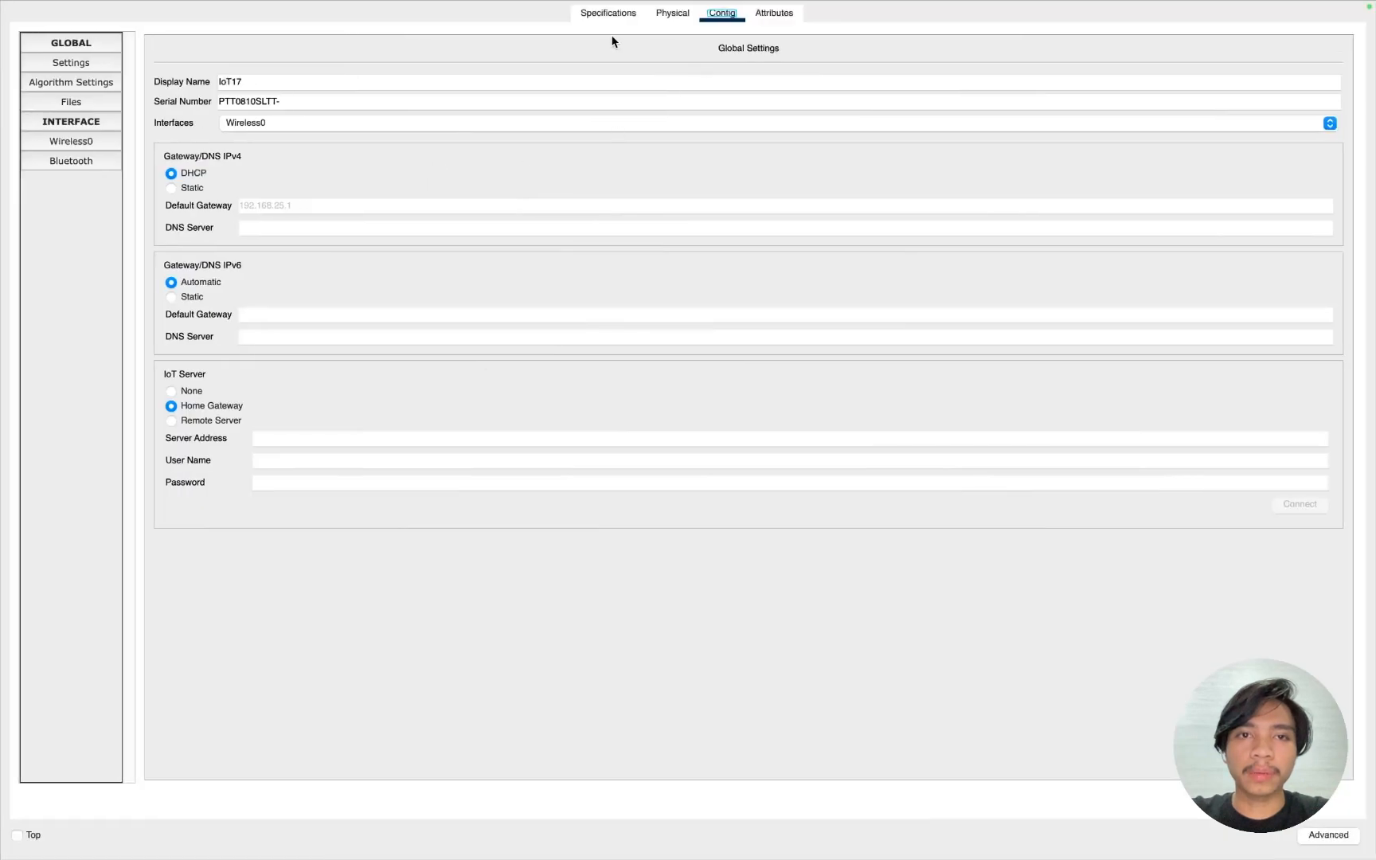
{"action": "left_click", "coordinate": [89, 68]}
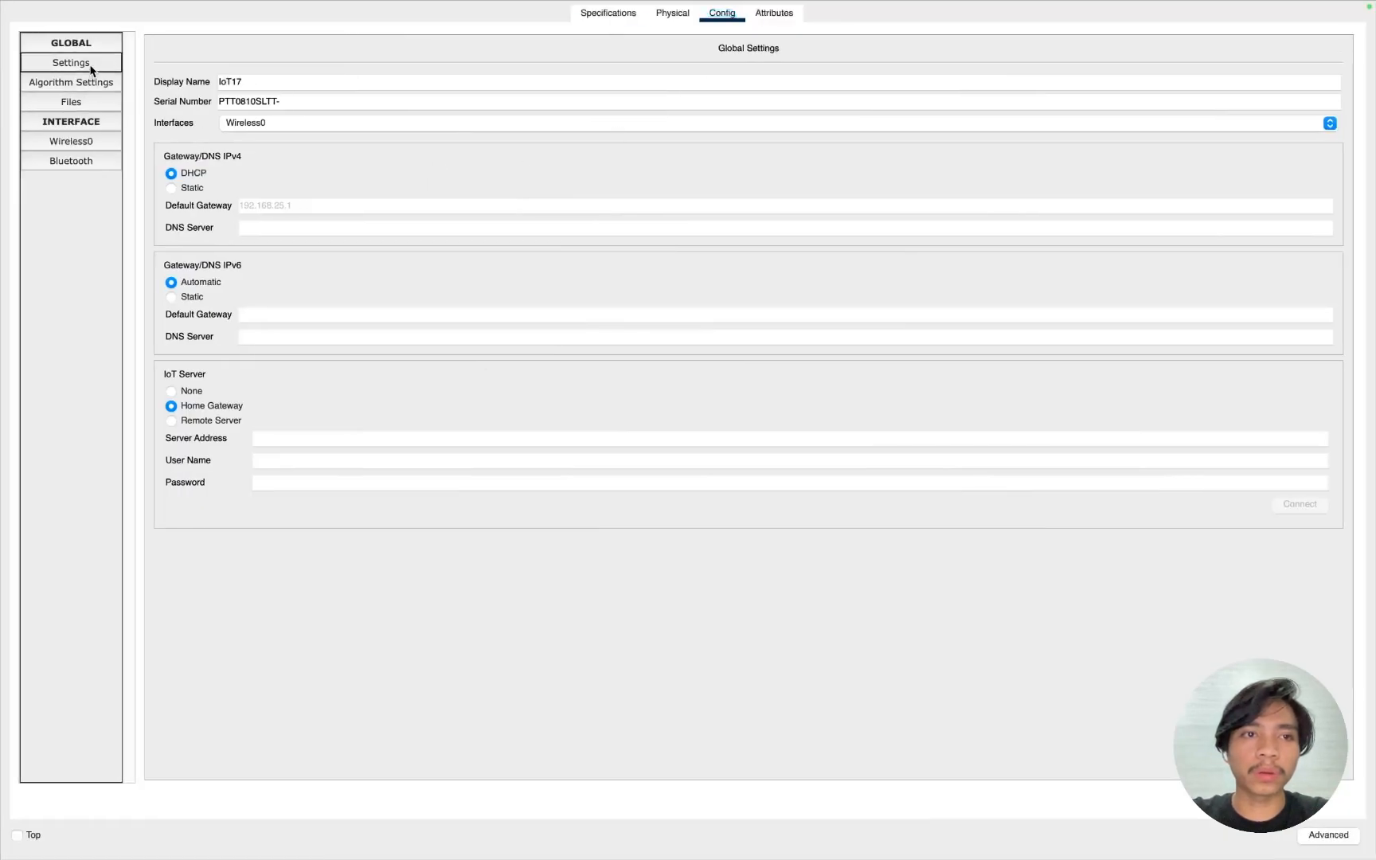
{"action": "left_click", "coordinate": [249, 82]}
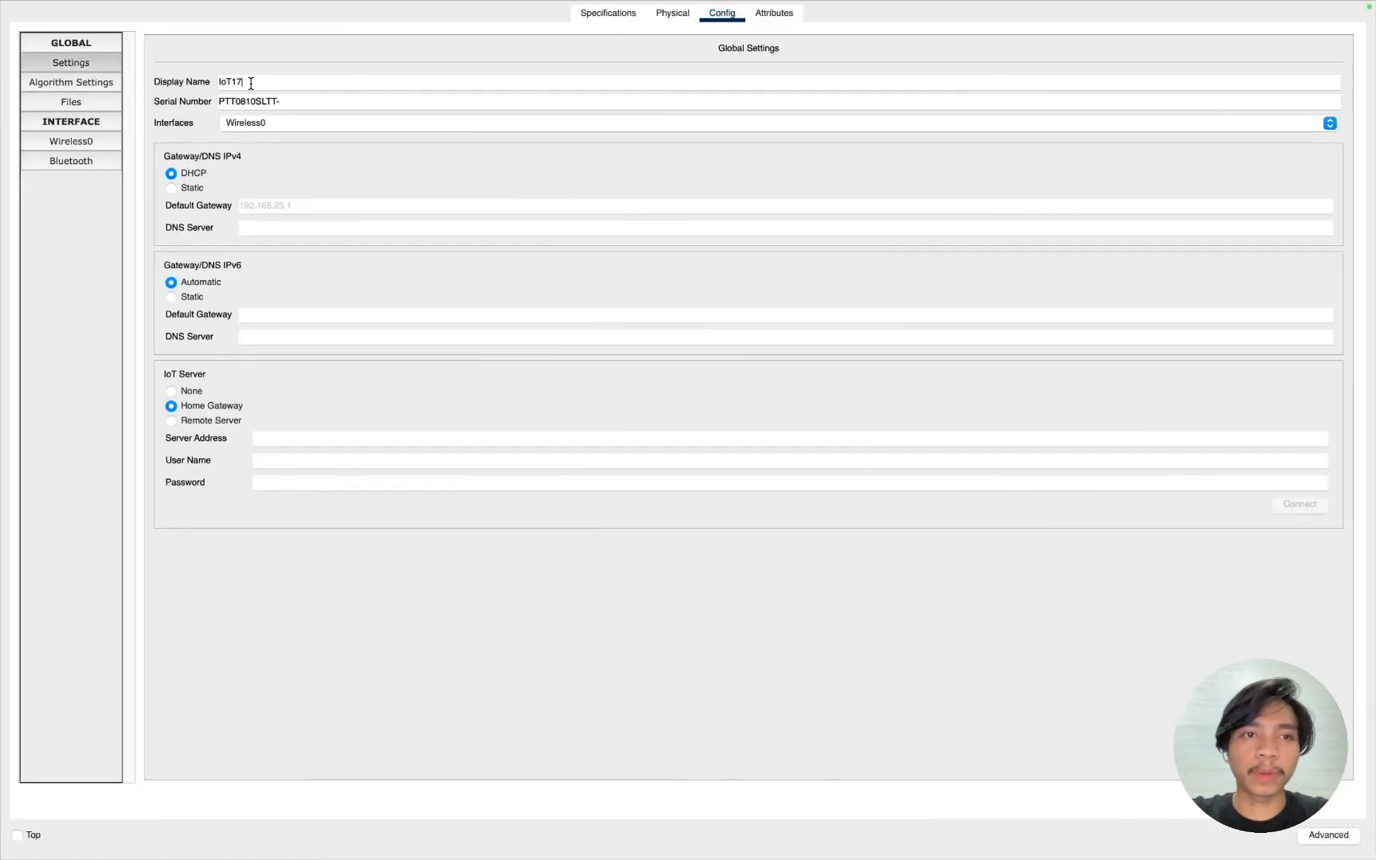
{"action": "left_click_drag", "start_coordinate": [266, 86], "coordinate": [219, 77]}
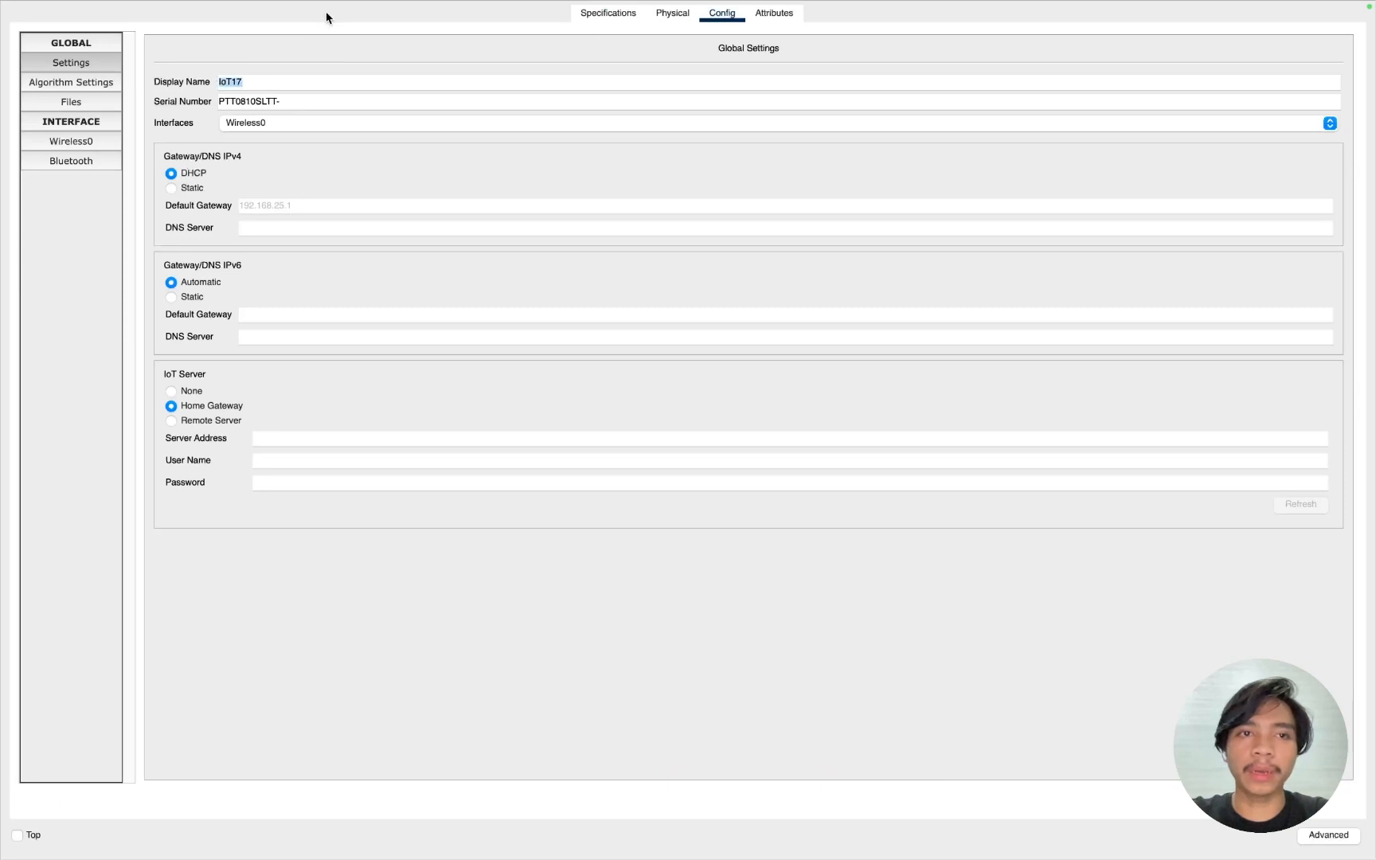
{"action": "key", "text": "super+w"}
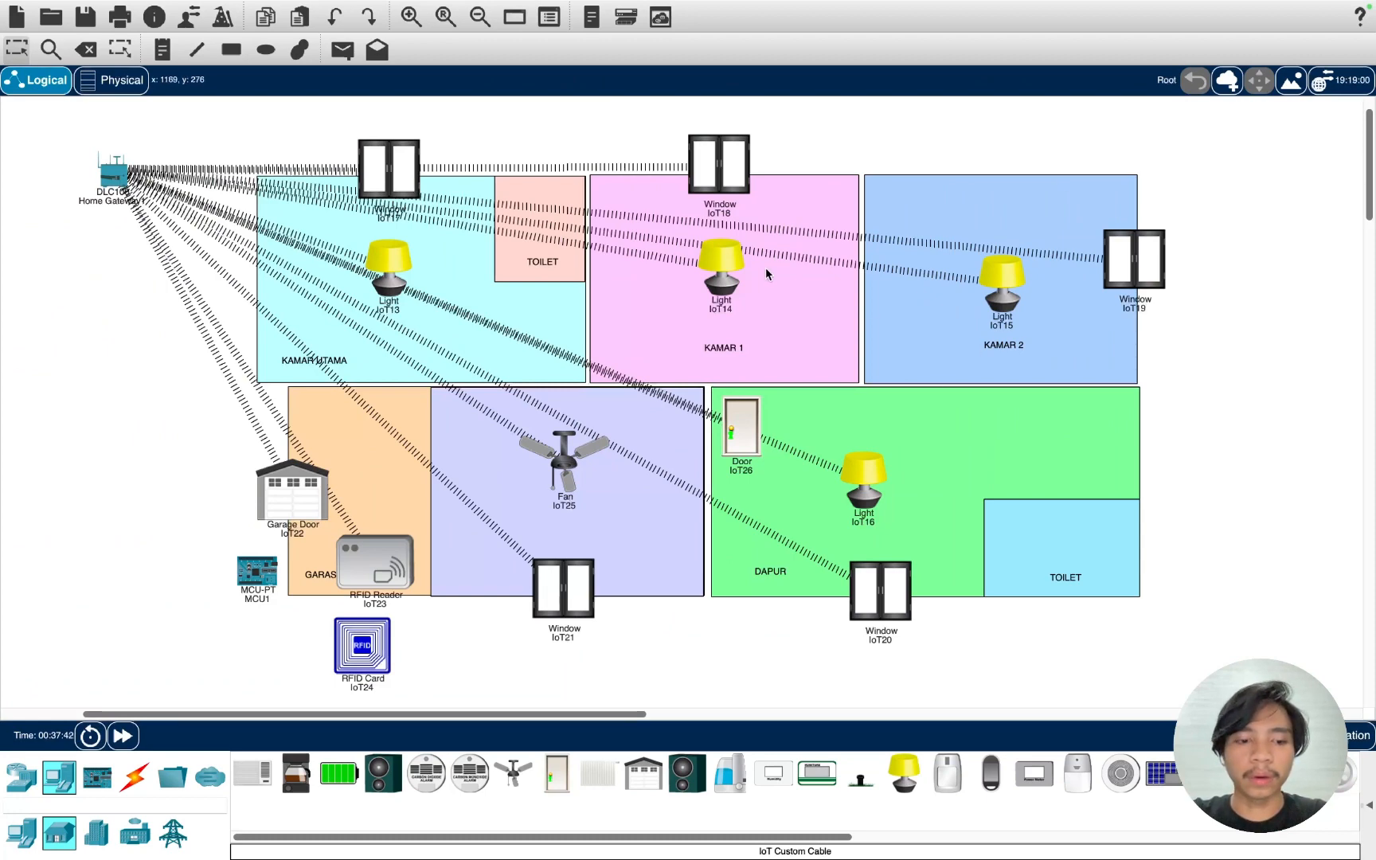
- Bring the empty workspace area beside the home gateway into view and list the available end devices
{"action": "left_click_drag", "start_coordinate": [102, 167], "coordinate": [104, 166]}
{"action": "scroll", "coordinate": [1092, 230], "scroll_direction": "down", "scroll_amount": 1}
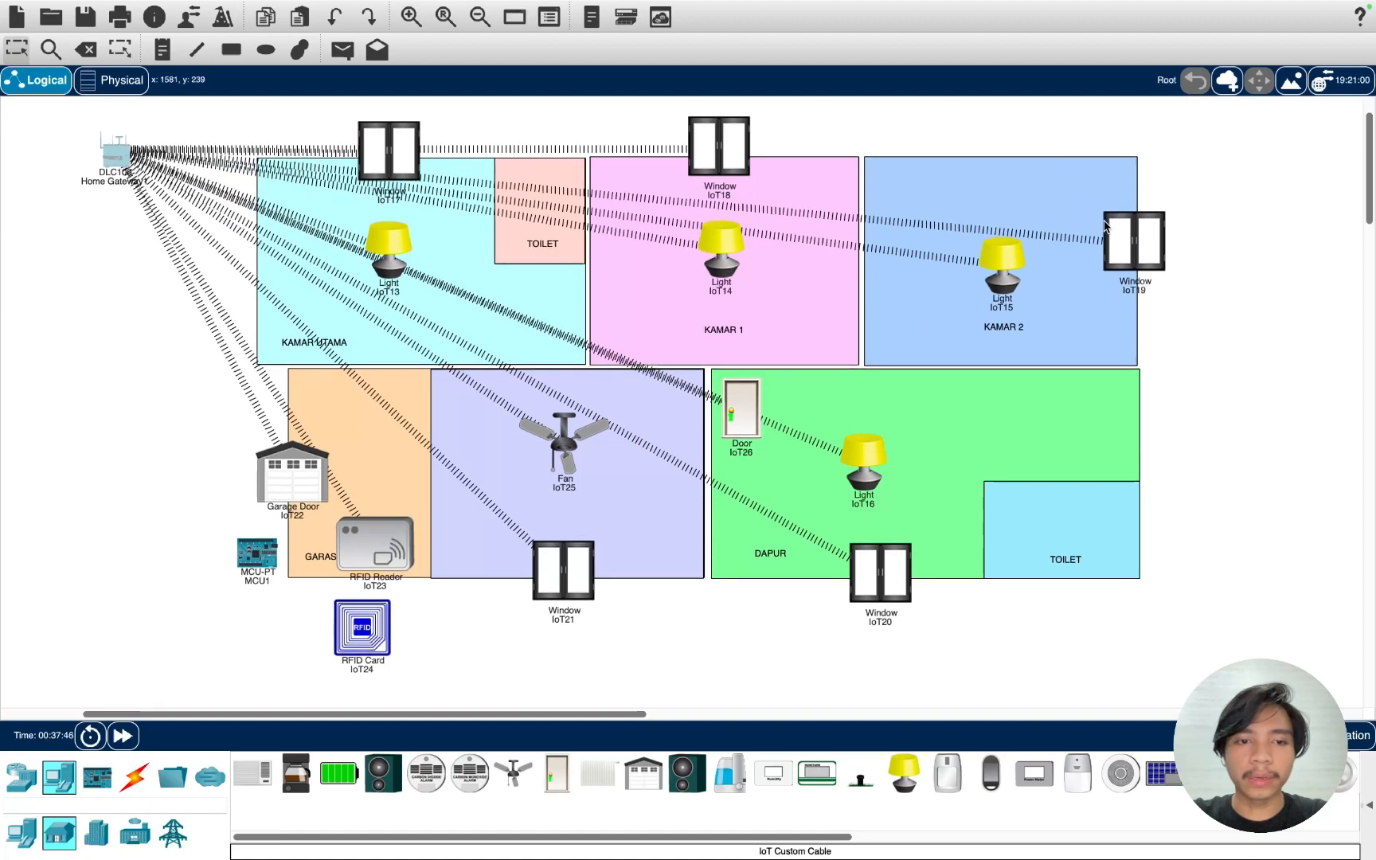
{"action": "scroll", "coordinate": [716, 318], "scroll_direction": "down", "scroll_amount": 1}
{"action": "scroll", "coordinate": [559, 236], "scroll_direction": "up", "scroll_amount": 3}
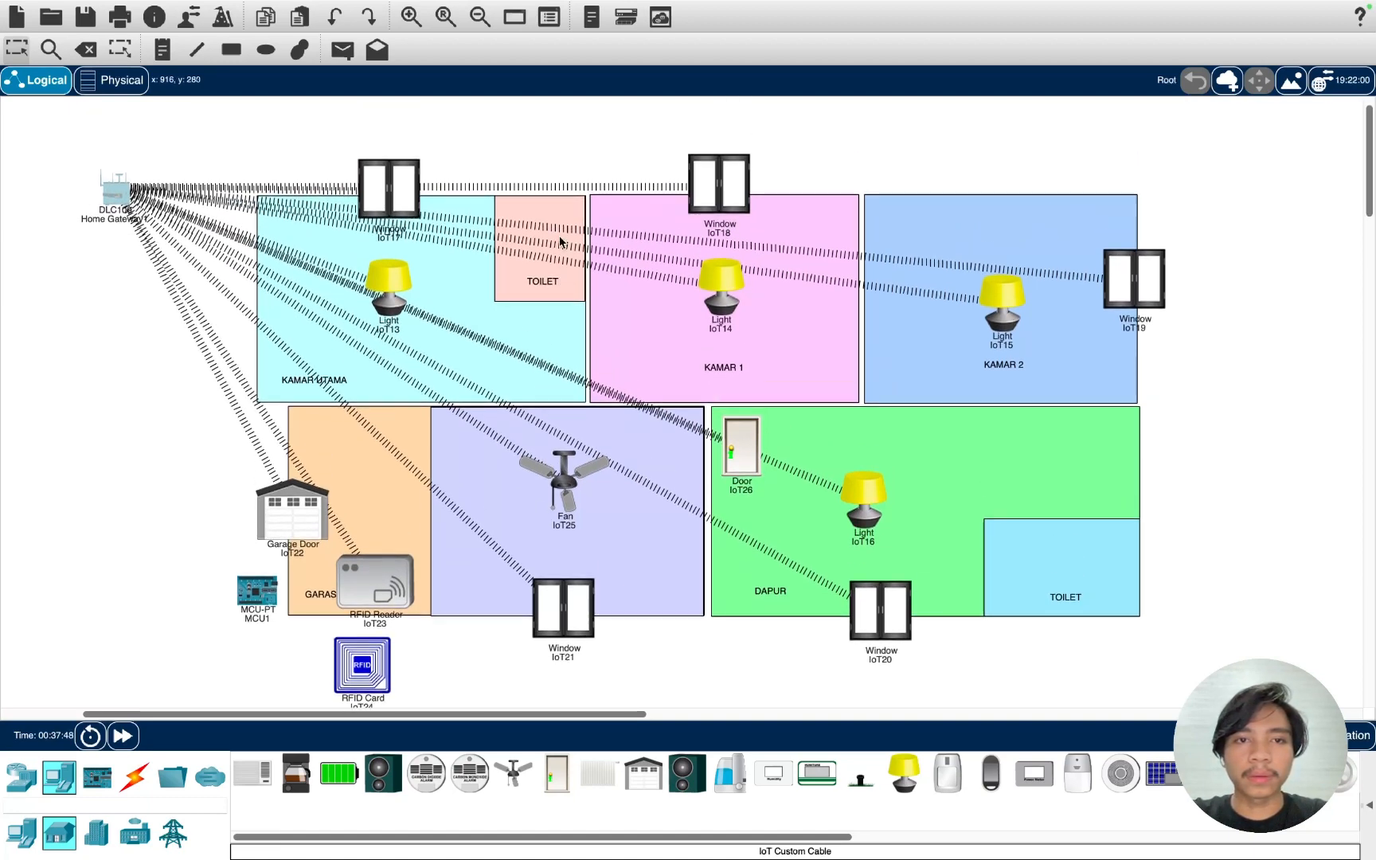
{"action": "scroll", "coordinate": [559, 236], "scroll_direction": "left", "scroll_amount": 5}
{"action": "scroll", "coordinate": [414, 422], "scroll_direction": "down", "scroll_amount": 1}
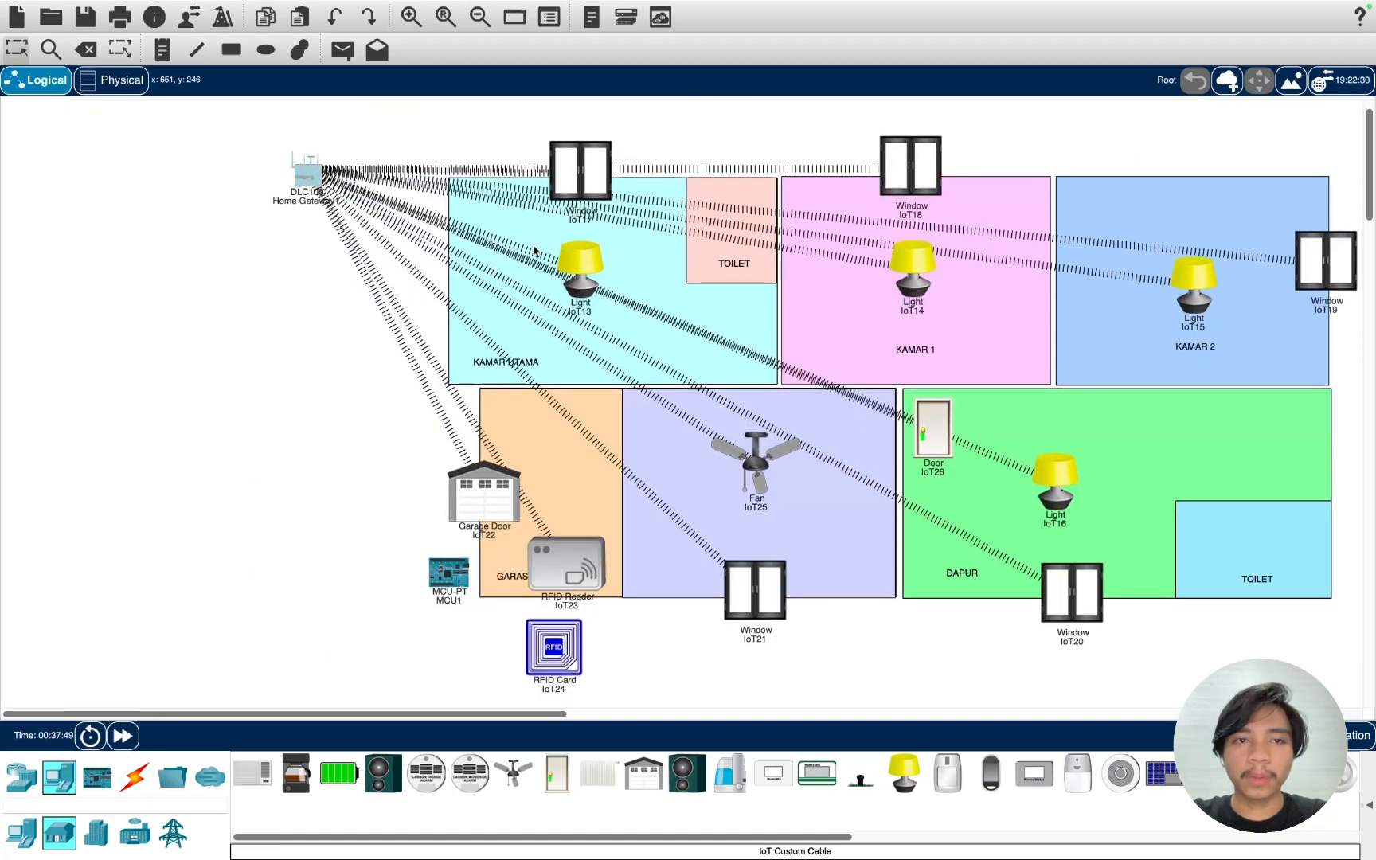
{"action": "left_click", "coordinate": [21, 776]}
{"action": "left_click", "coordinate": [71, 778]}
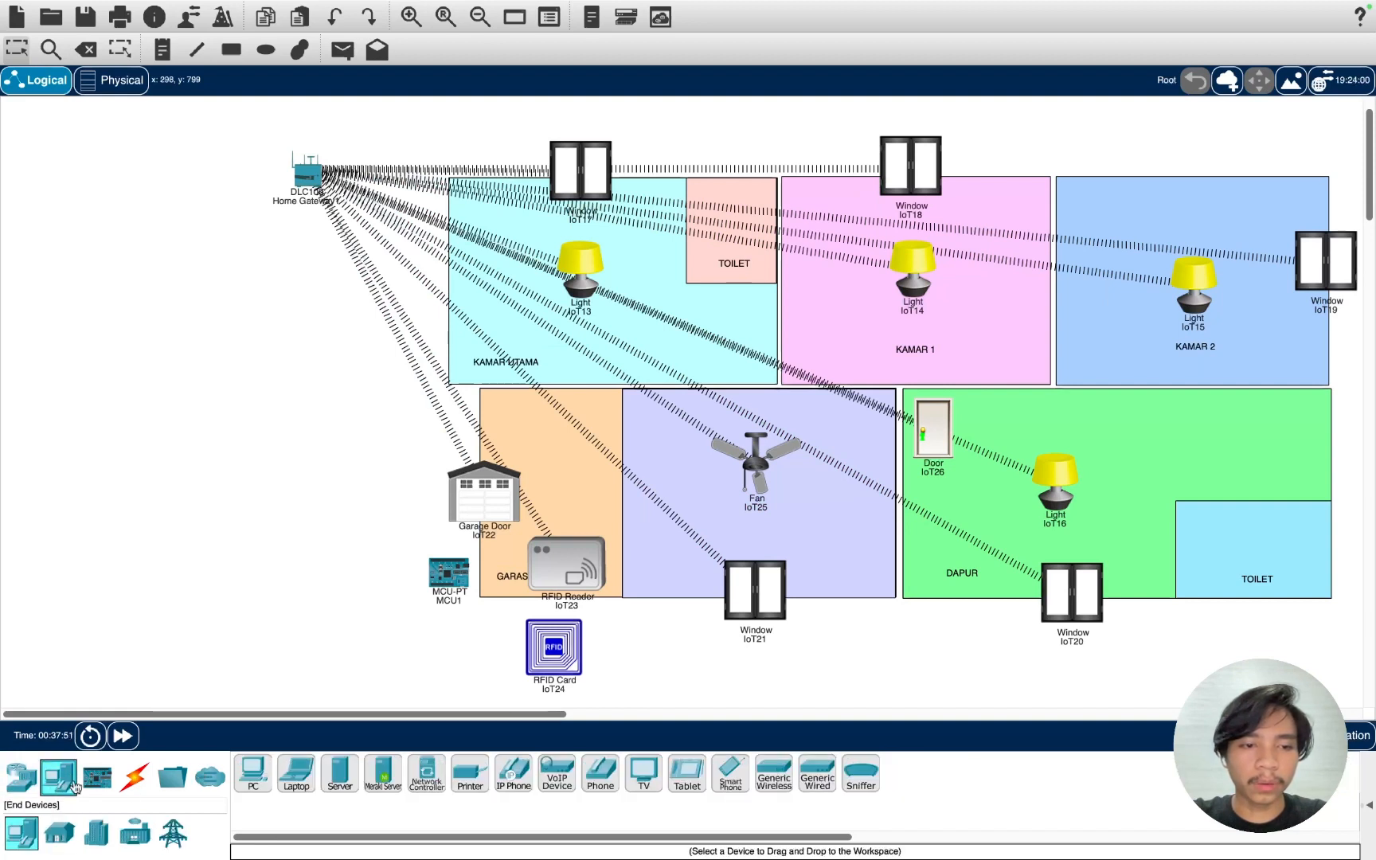
{"action": "left_click", "coordinate": [253, 772]}
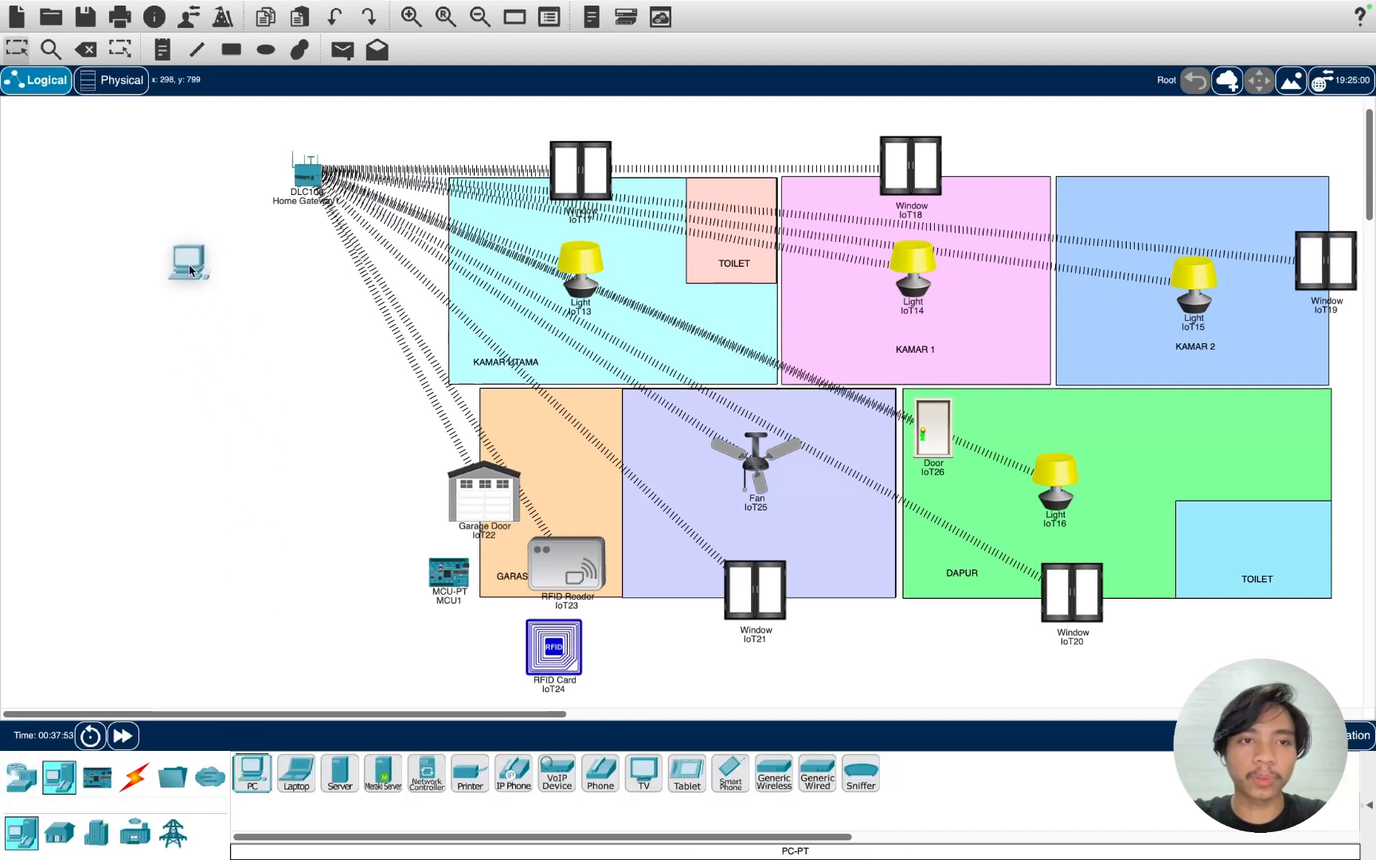
{"action": "left_click", "coordinate": [184, 263]}
{"action": "left_click", "coordinate": [183, 263]}
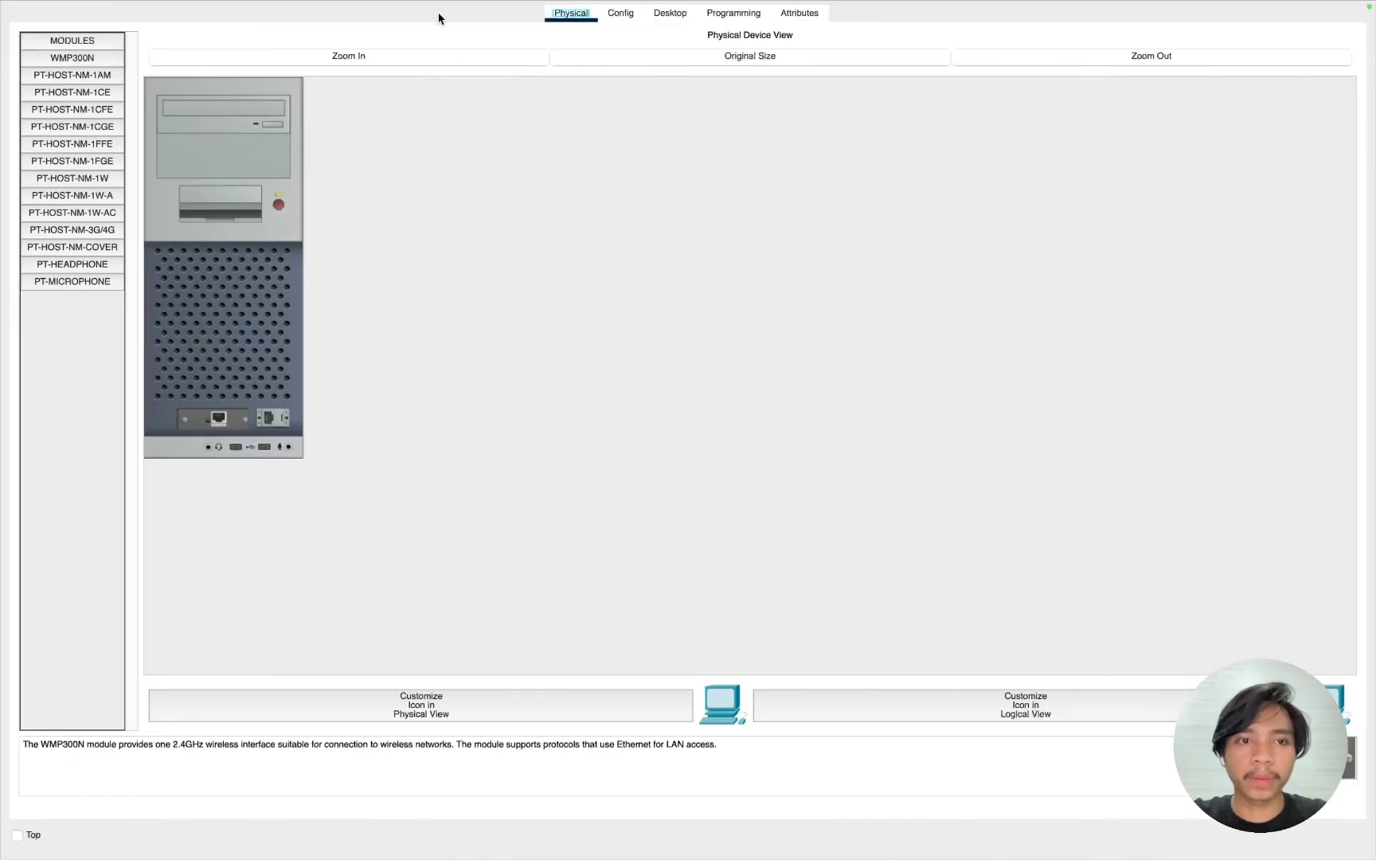
{"action": "key", "text": "ctrl+Left"}
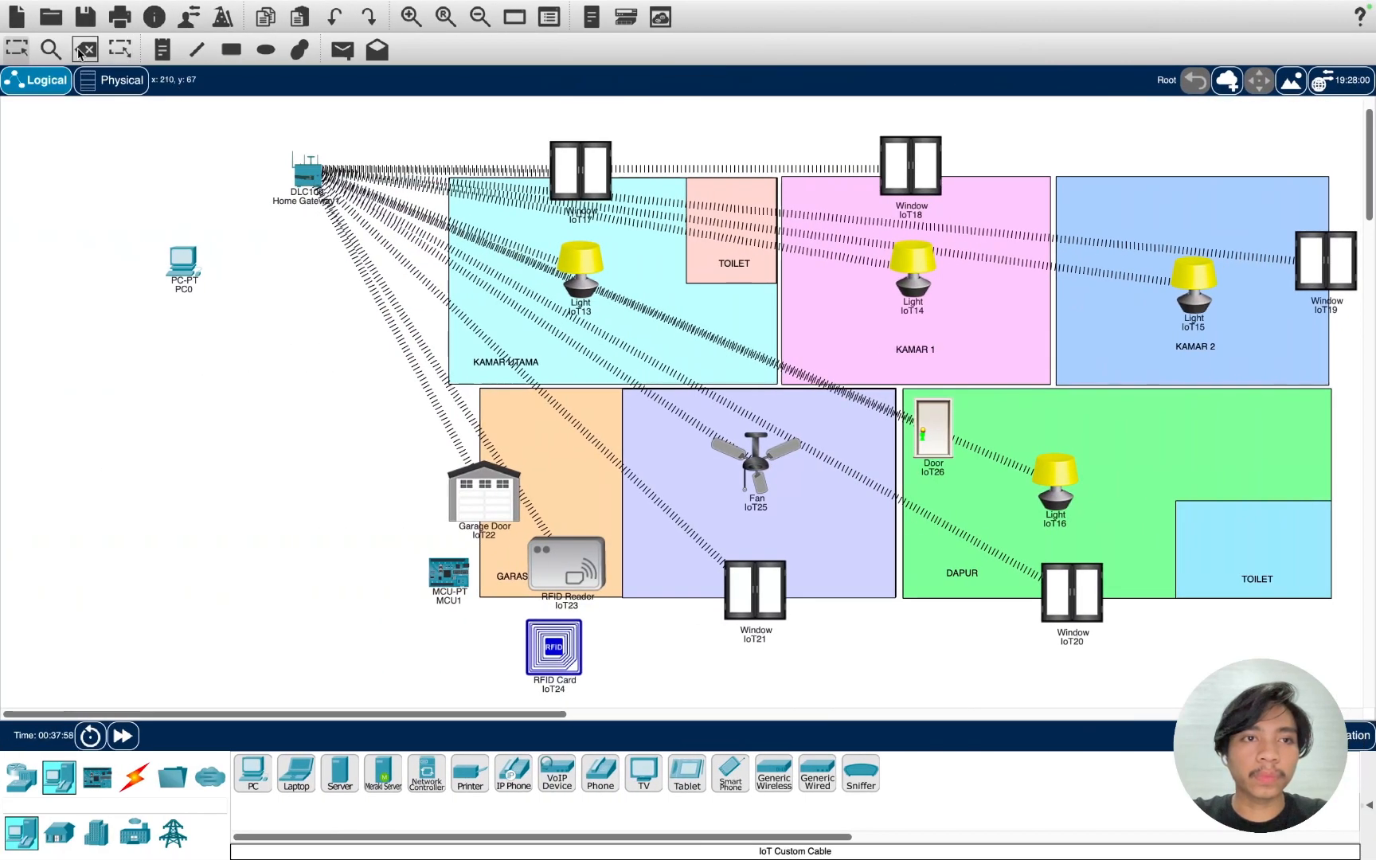
{"action": "left_click", "coordinate": [84, 50]}
{"action": "left_click", "coordinate": [183, 263]}
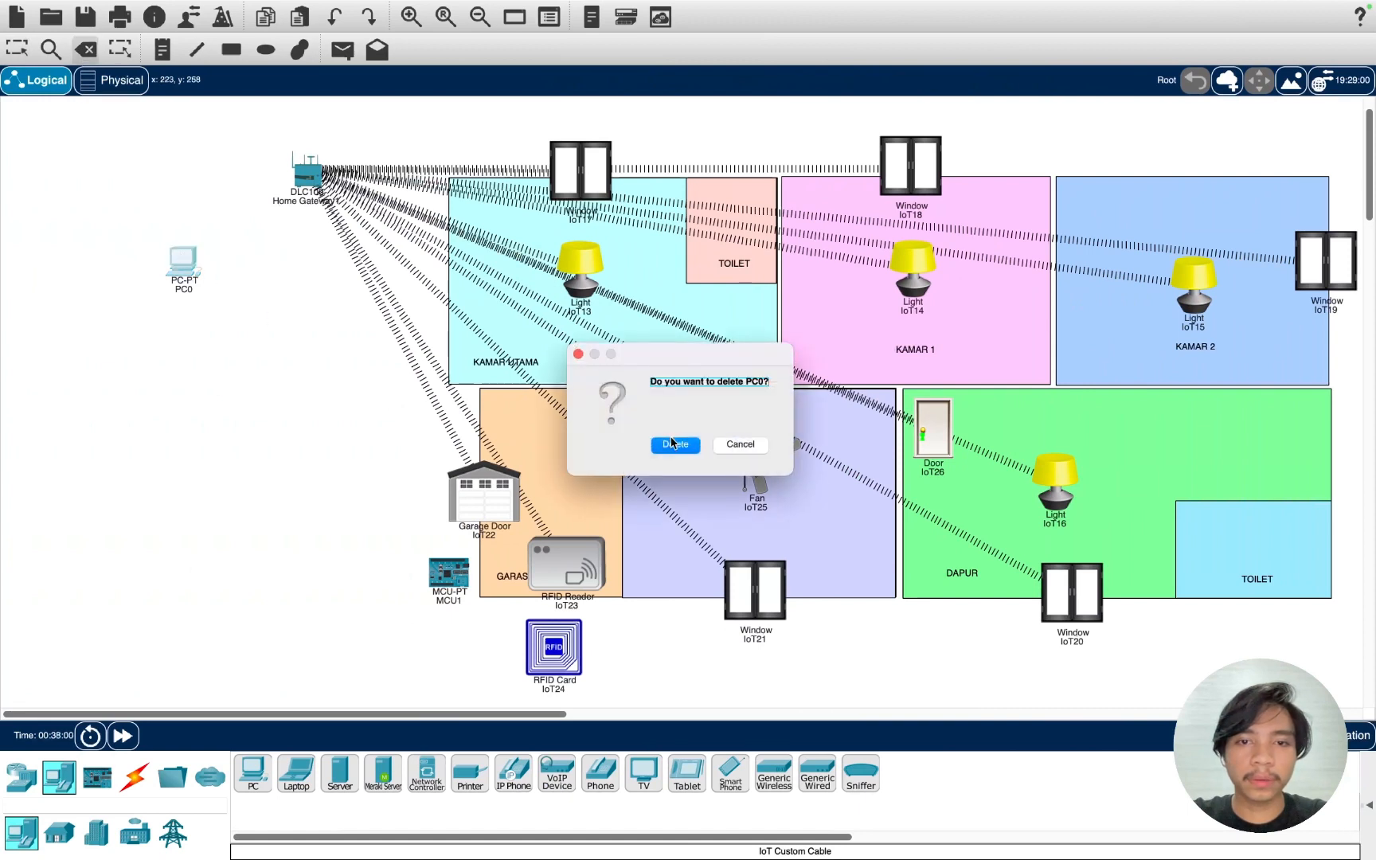
{"action": "left_click", "coordinate": [676, 445]}
- Place a laptop in the empty area near the home gateway and return to the selection tool
{"action": "left_click", "coordinate": [296, 771]}
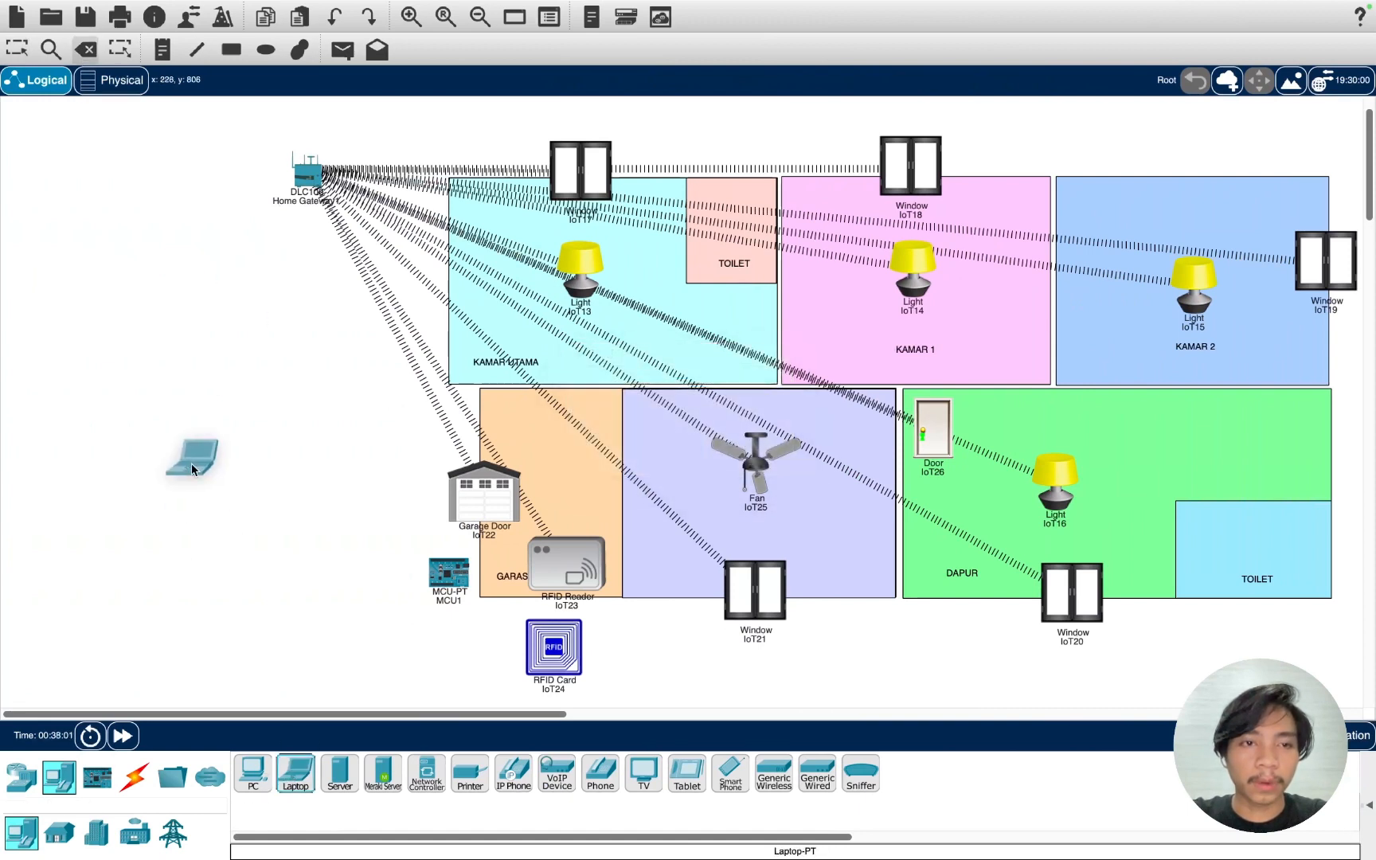
{"action": "left_click", "coordinate": [207, 285]}
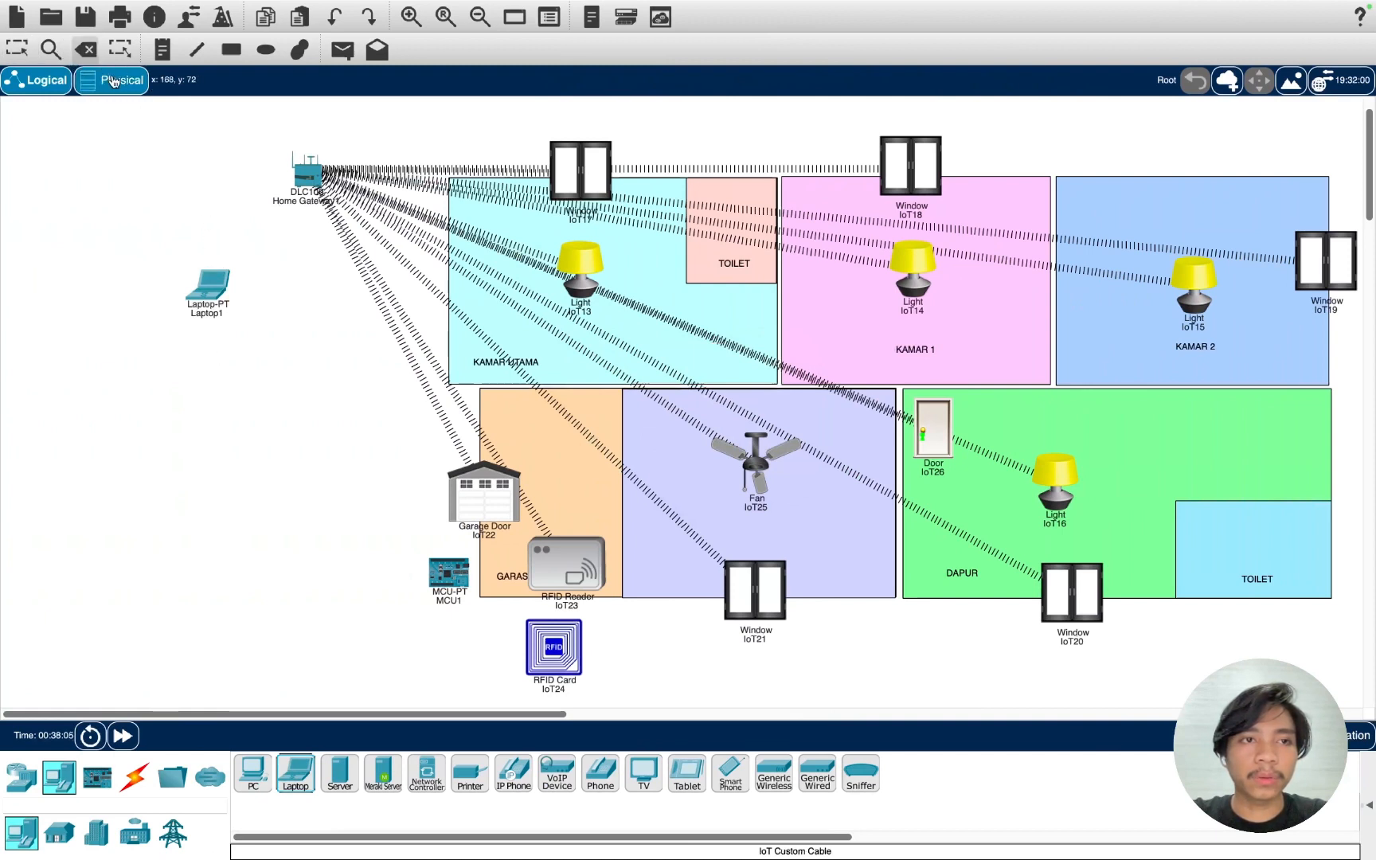
{"action": "left_click", "coordinate": [86, 50]}
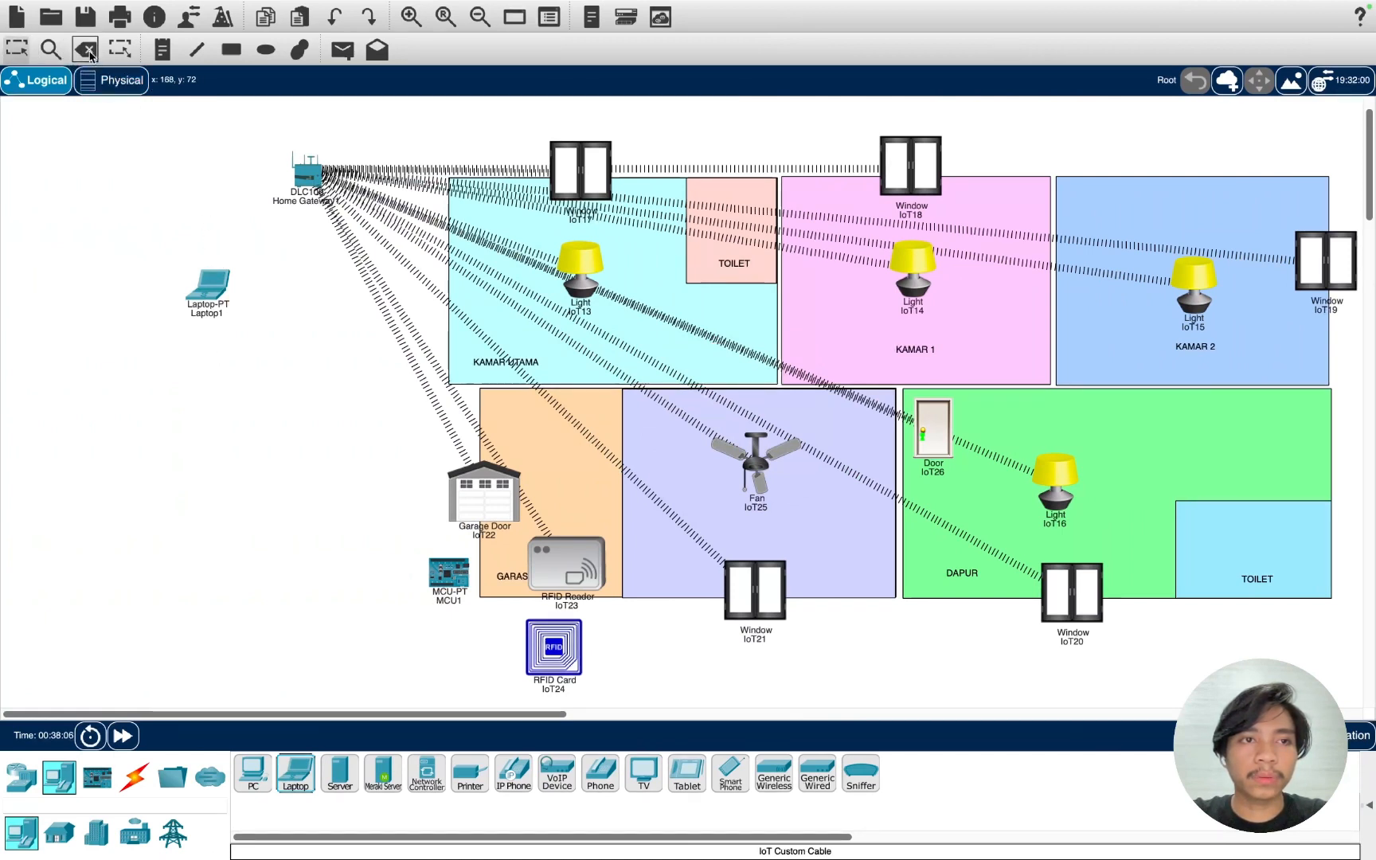
{"action": "left_click", "coordinate": [17, 50]}
- Replace the laptop's Ethernet module with the PT-LAPTOP-NM-1W wireless module and power the laptop back on
{"action": "left_click", "coordinate": [206, 290]}
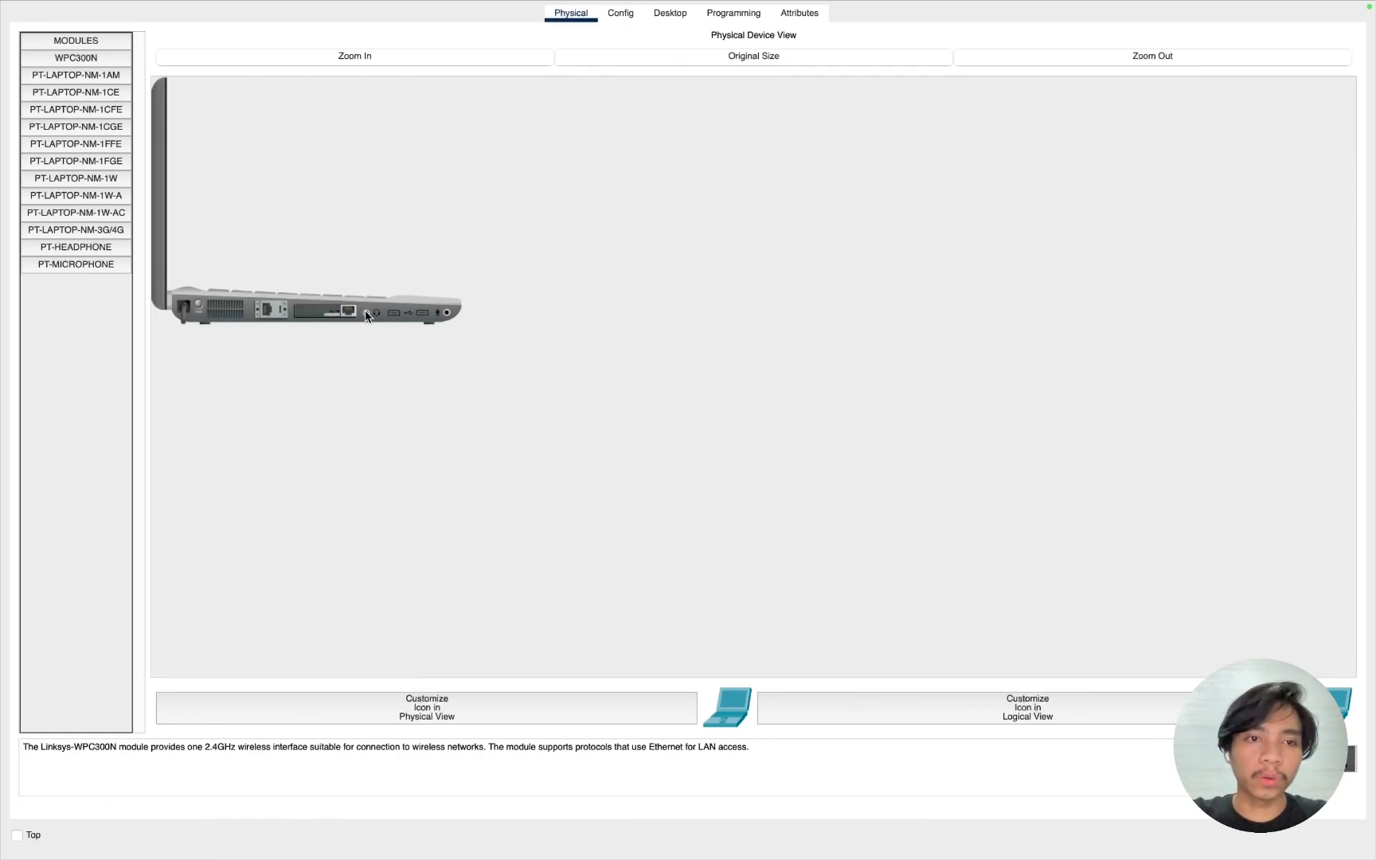
{"action": "left_click_drag", "start_coordinate": [333, 316], "coordinate": [89, 304]}
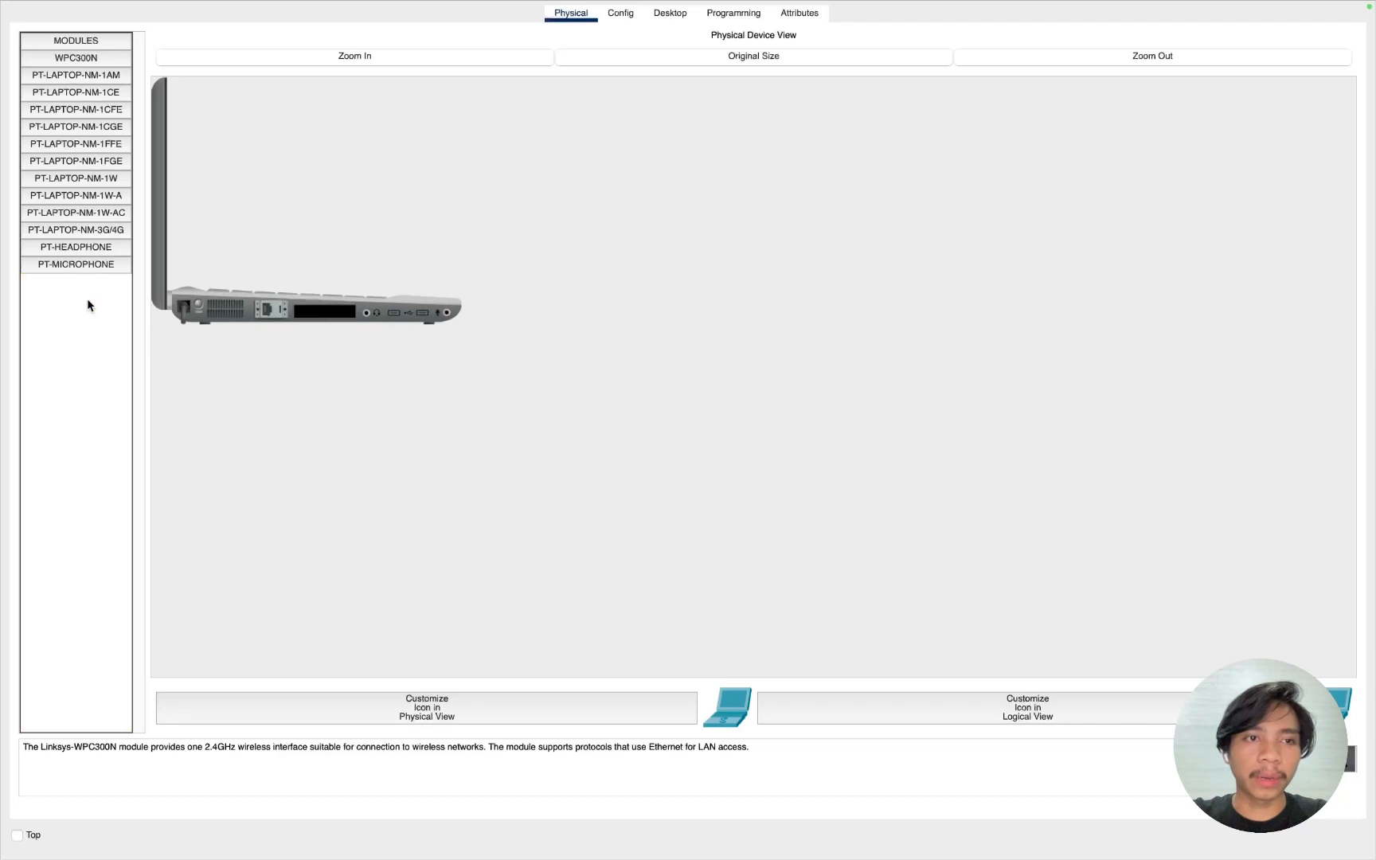
{"action": "left_click", "coordinate": [112, 178]}
{"action": "left_click_drag", "start_coordinate": [112, 179], "coordinate": [326, 312]}
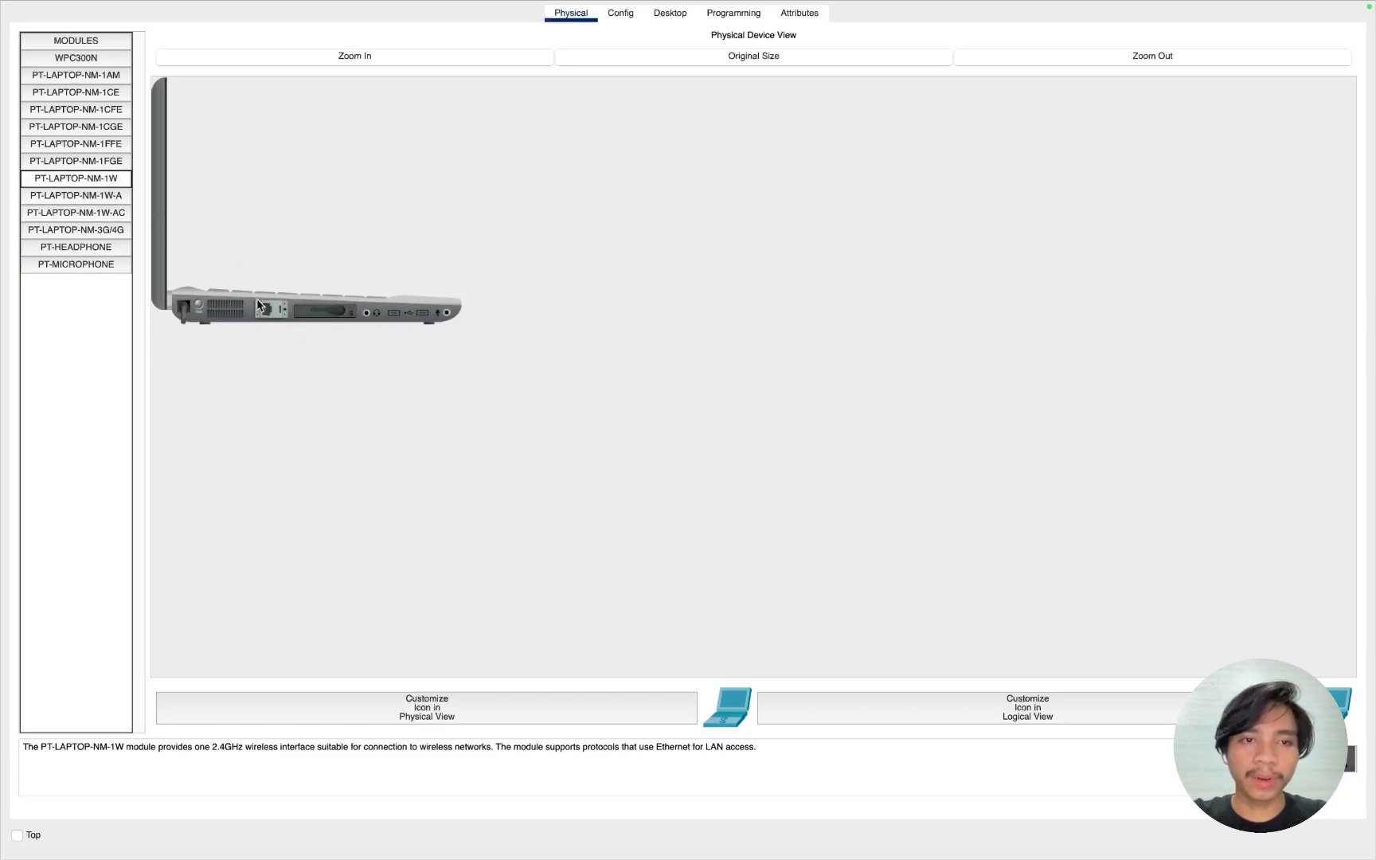
{"action": "left_click", "coordinate": [202, 309]}
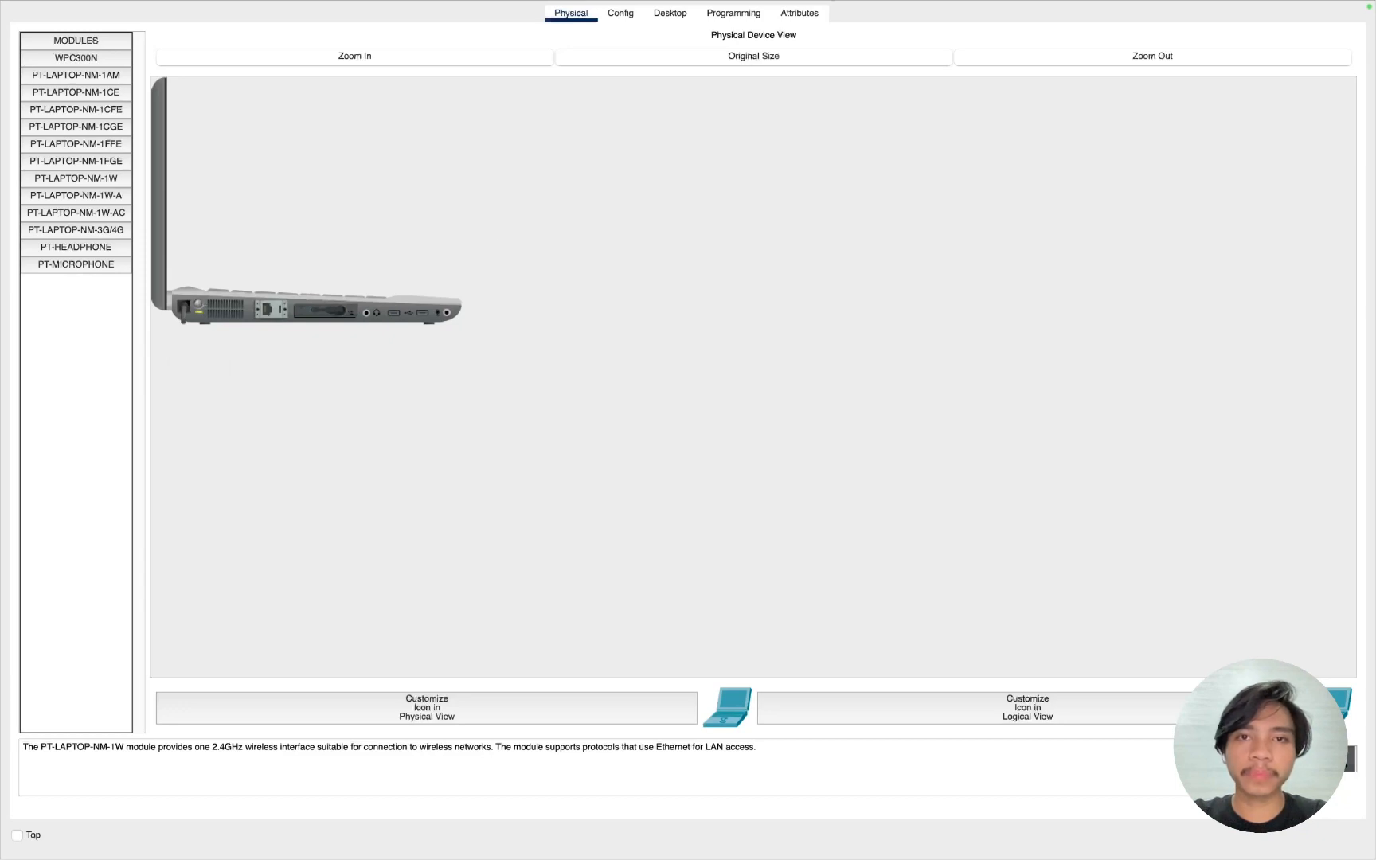
- Set the laptop's Wireless0 SSID to RumahHeri with DHCP addressing and return to the workspace
{"action": "left_click", "coordinate": [620, 15]}
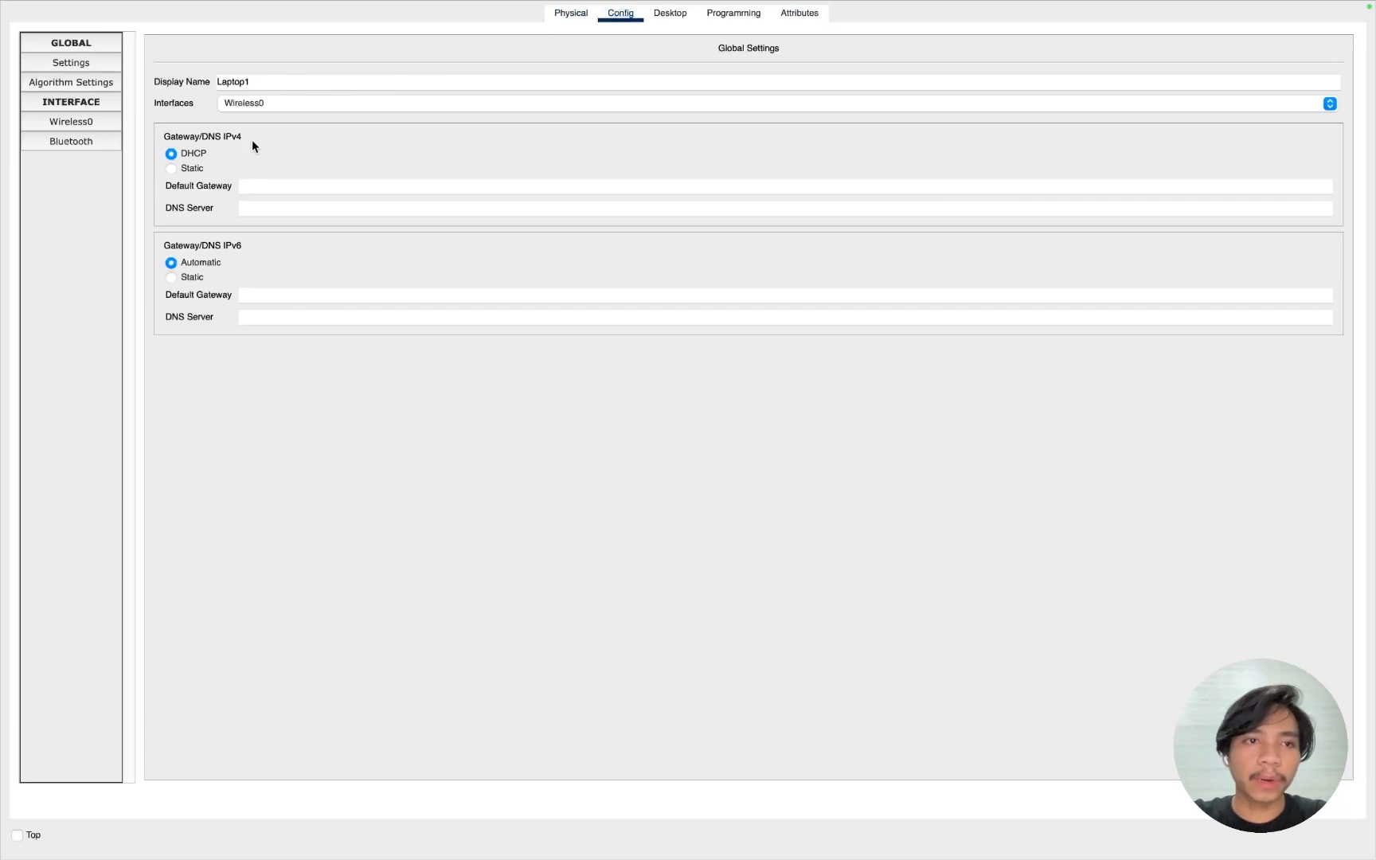
{"action": "left_click", "coordinate": [90, 130]}
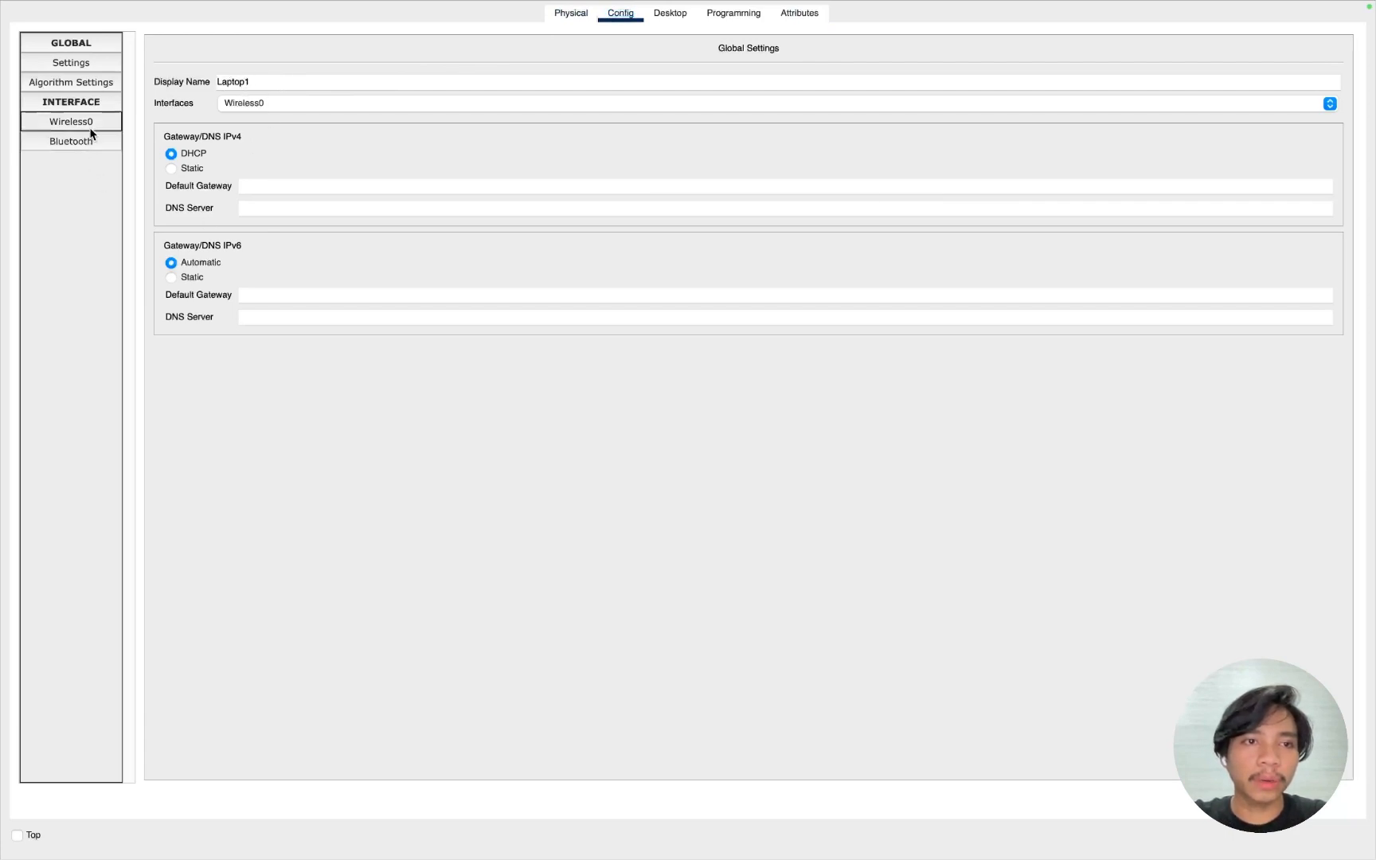
{"action": "double_click", "coordinate": [792, 138]}
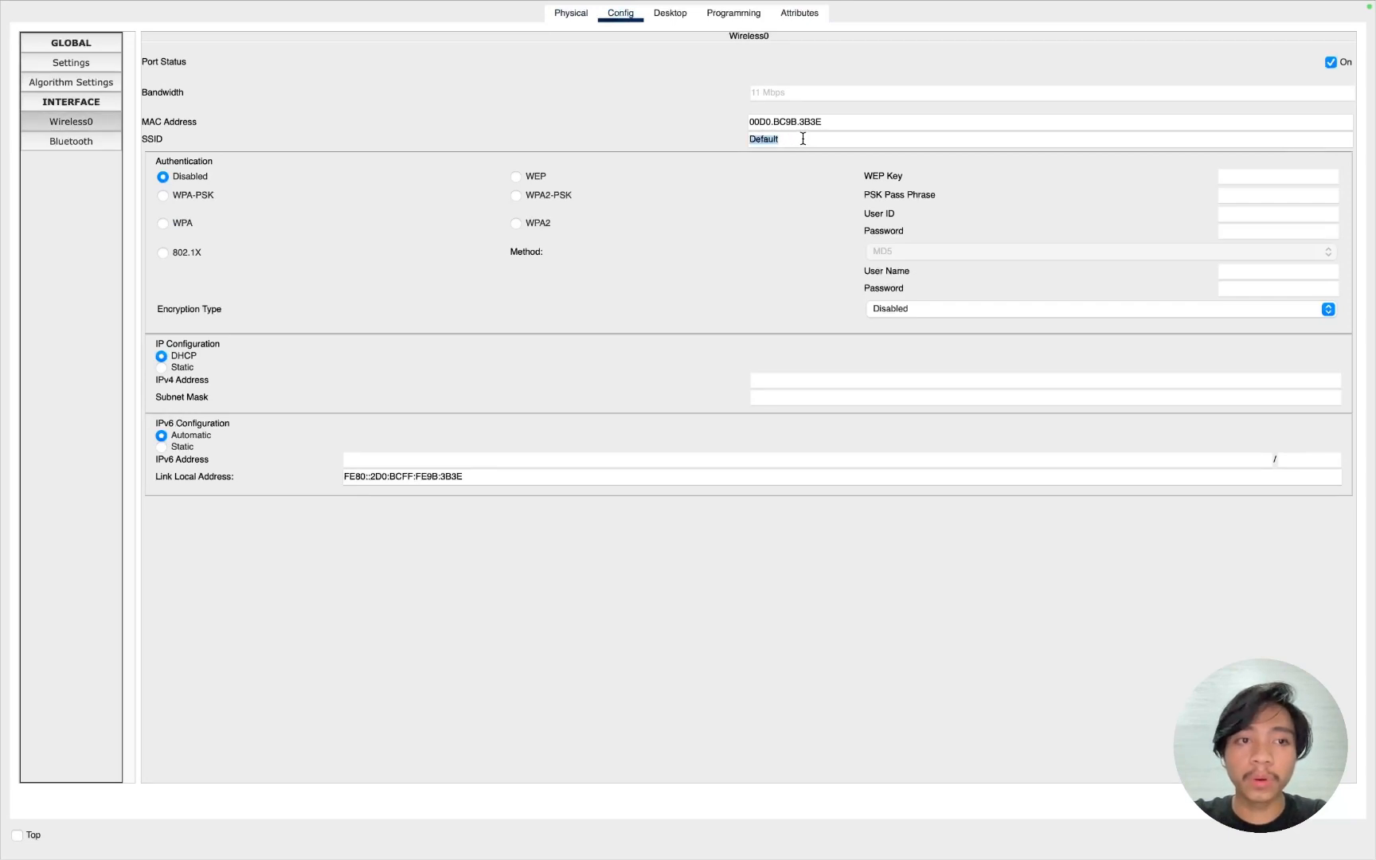
{"action": "type", "text": "RumahHeri"}
{"action": "key", "text": "Return"}
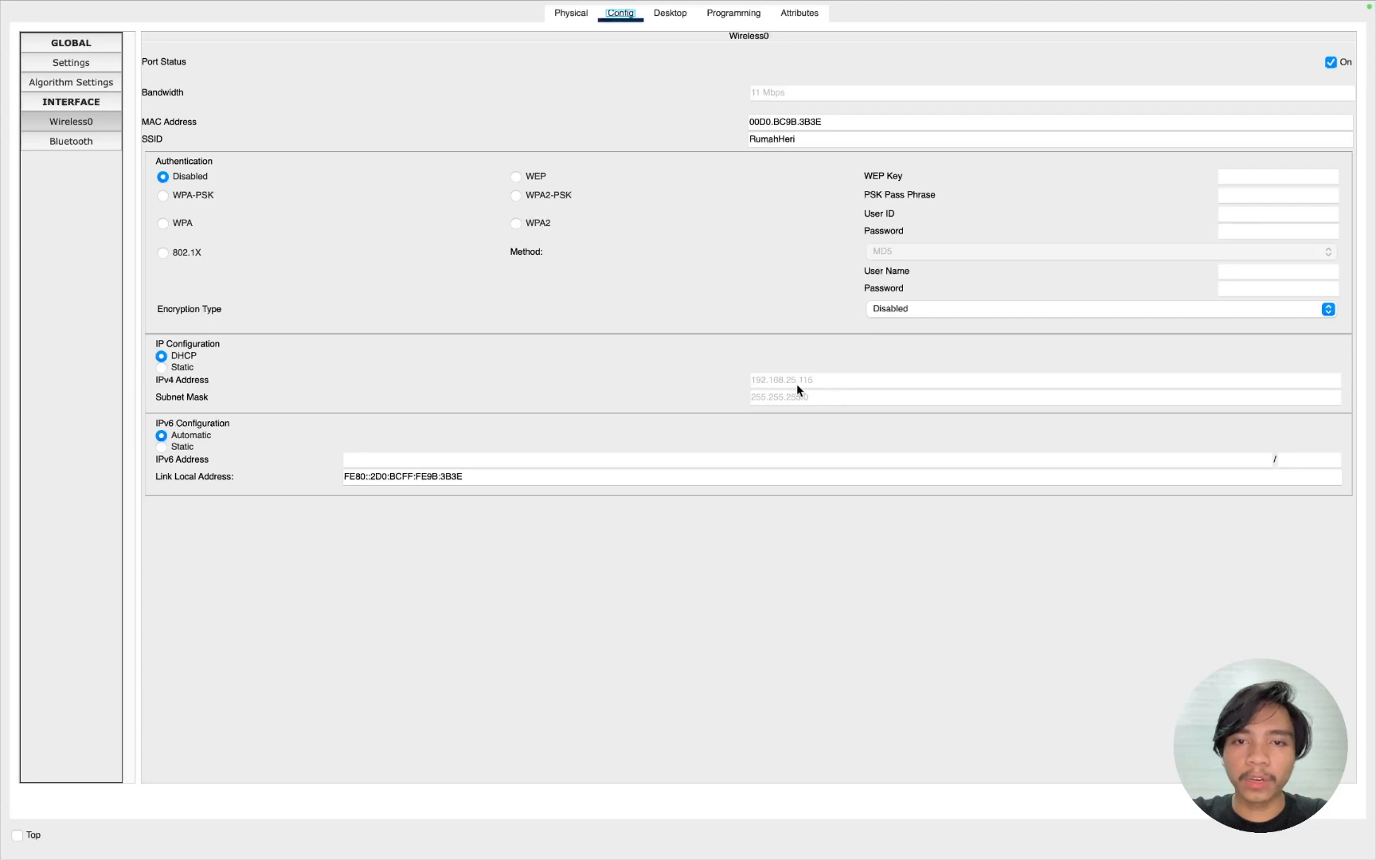
{"action": "left_click", "coordinate": [813, 358]}
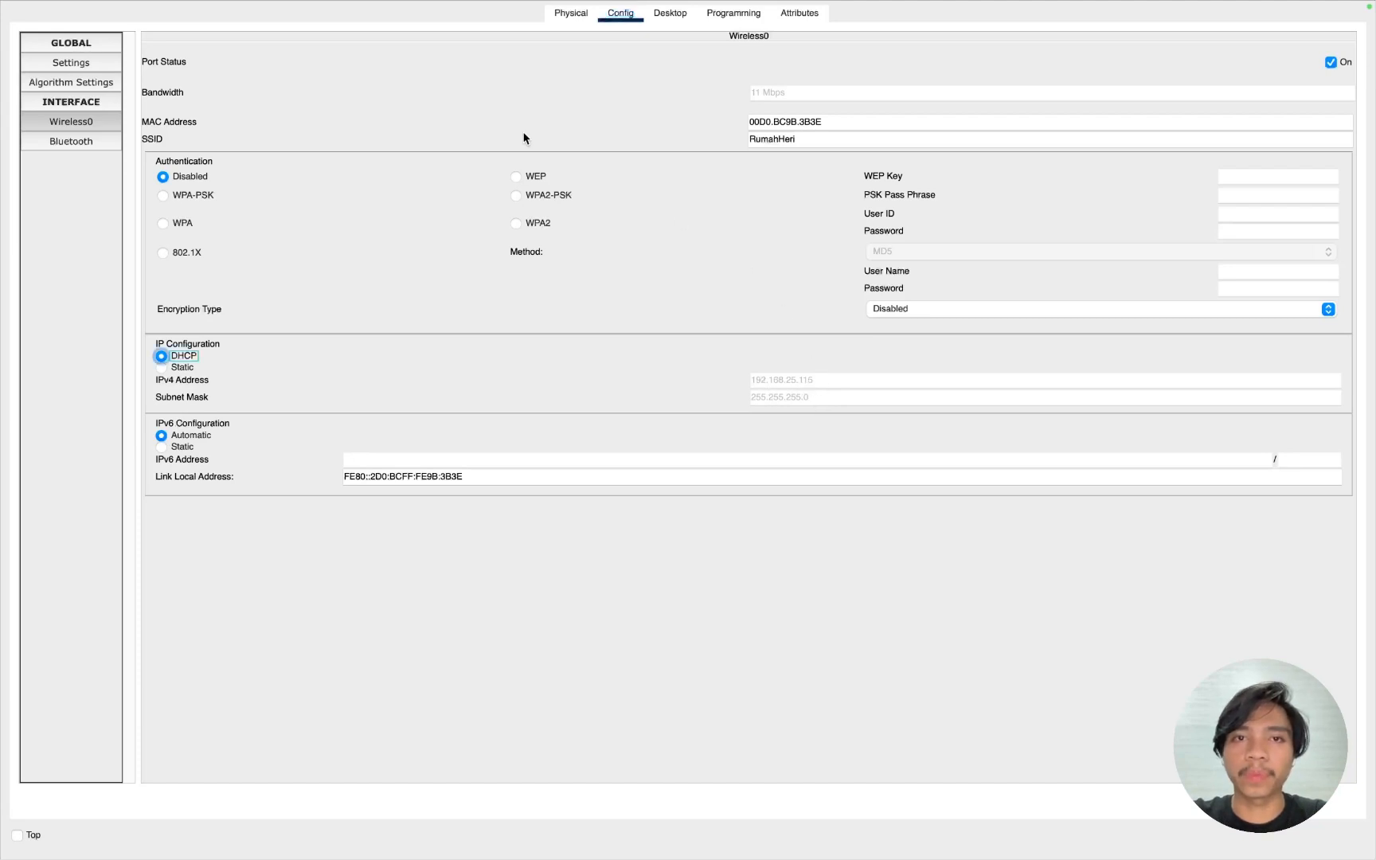
{"action": "left_click", "coordinate": [531, 14]}
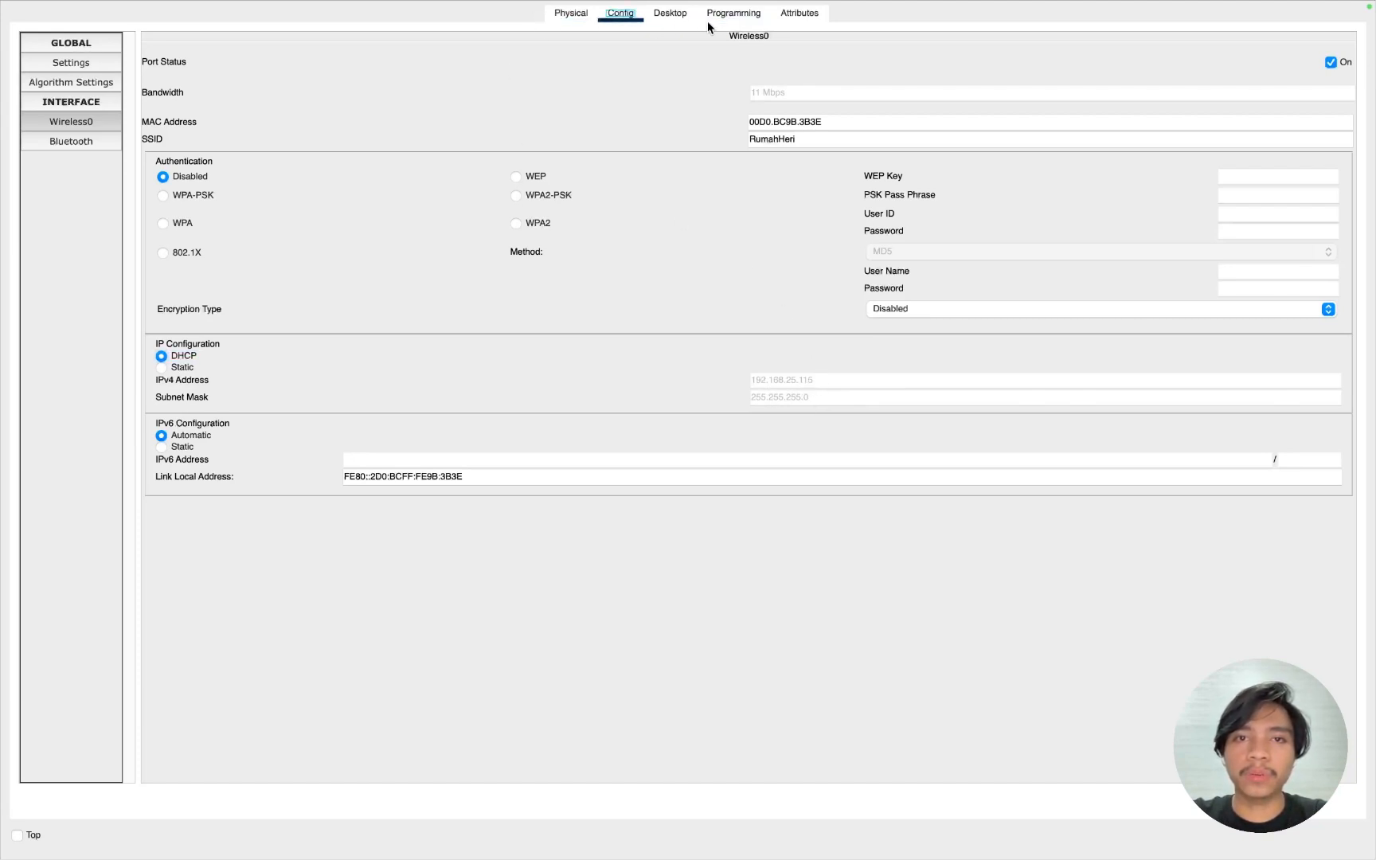
{"action": "left_click", "coordinate": [670, 13]}
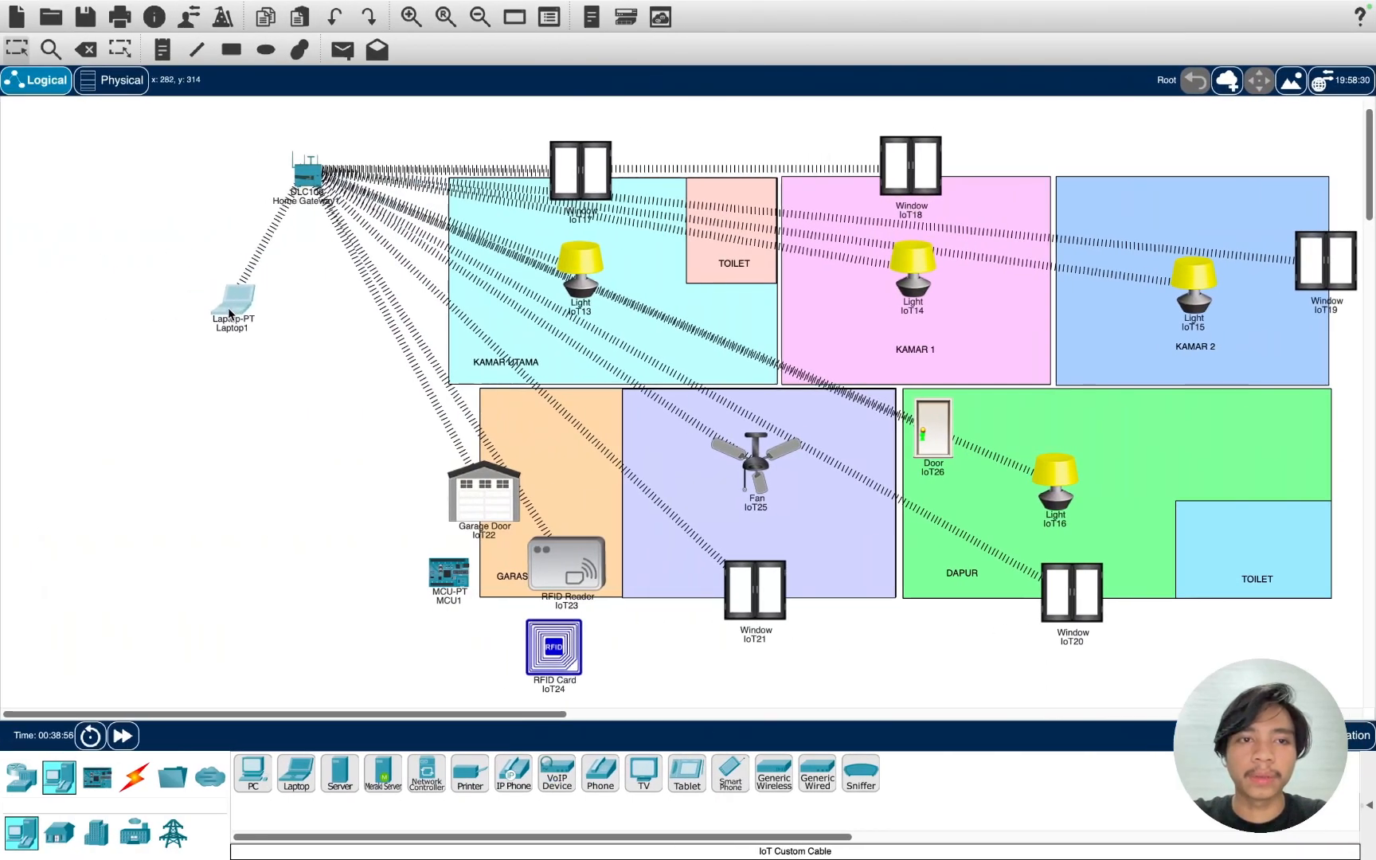
- Nudge the laptop's position beside the home gateway and open the IoT Monitor on its desktop
{"action": "left_click_drag", "start_coordinate": [228, 313], "coordinate": [238, 298]}
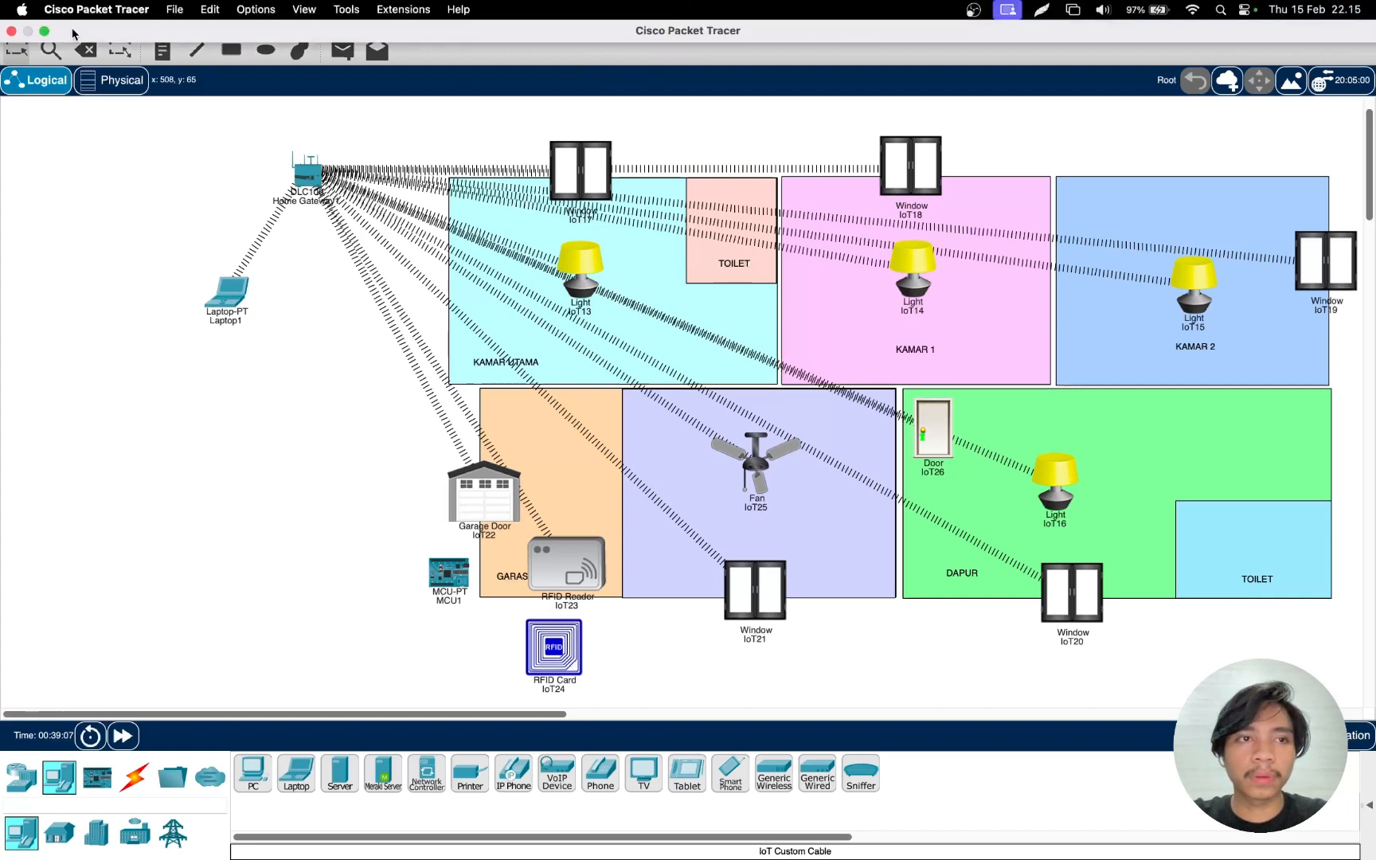
{"action": "left_click", "coordinate": [46, 29]}
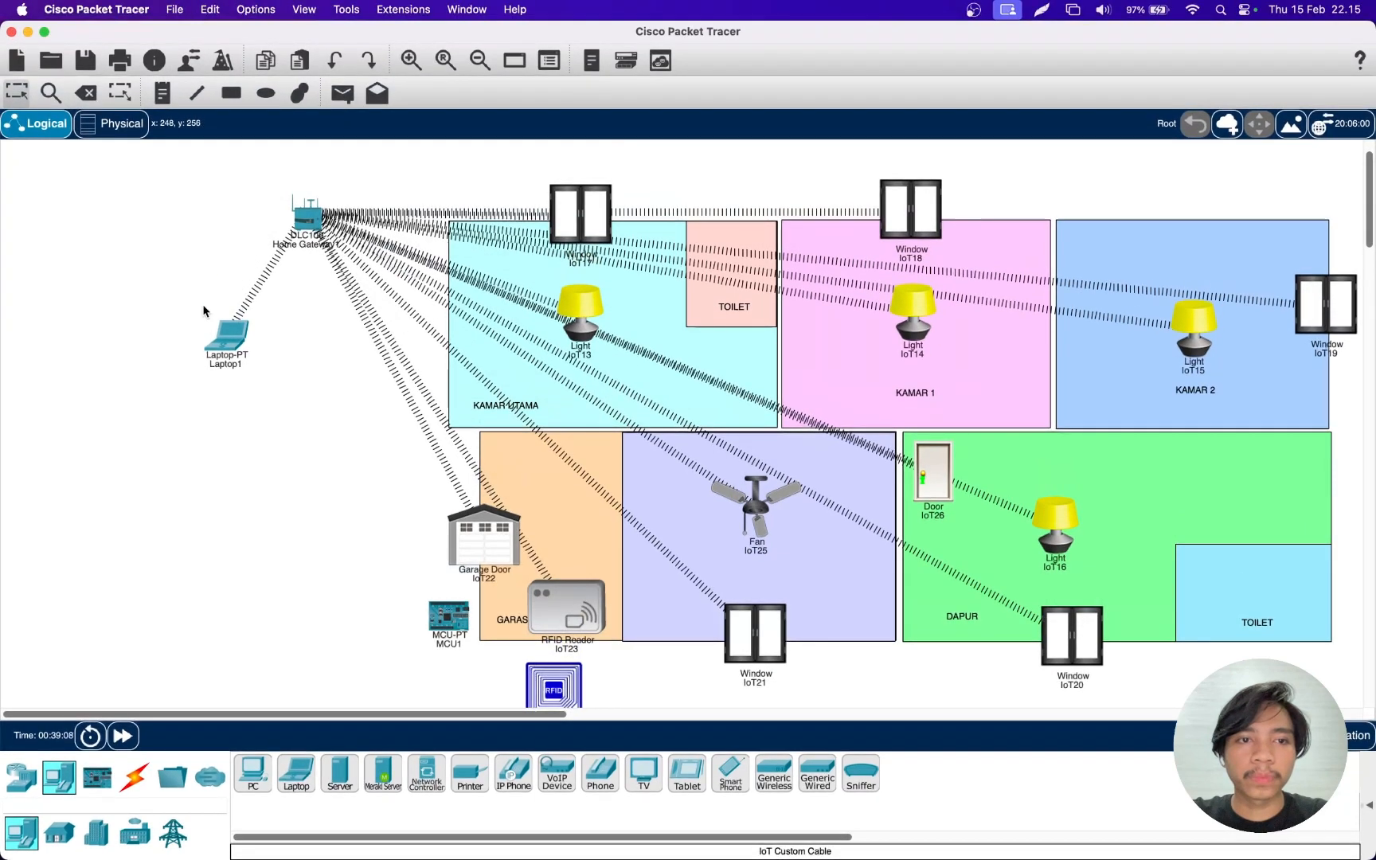
{"action": "left_click", "coordinate": [226, 333]}
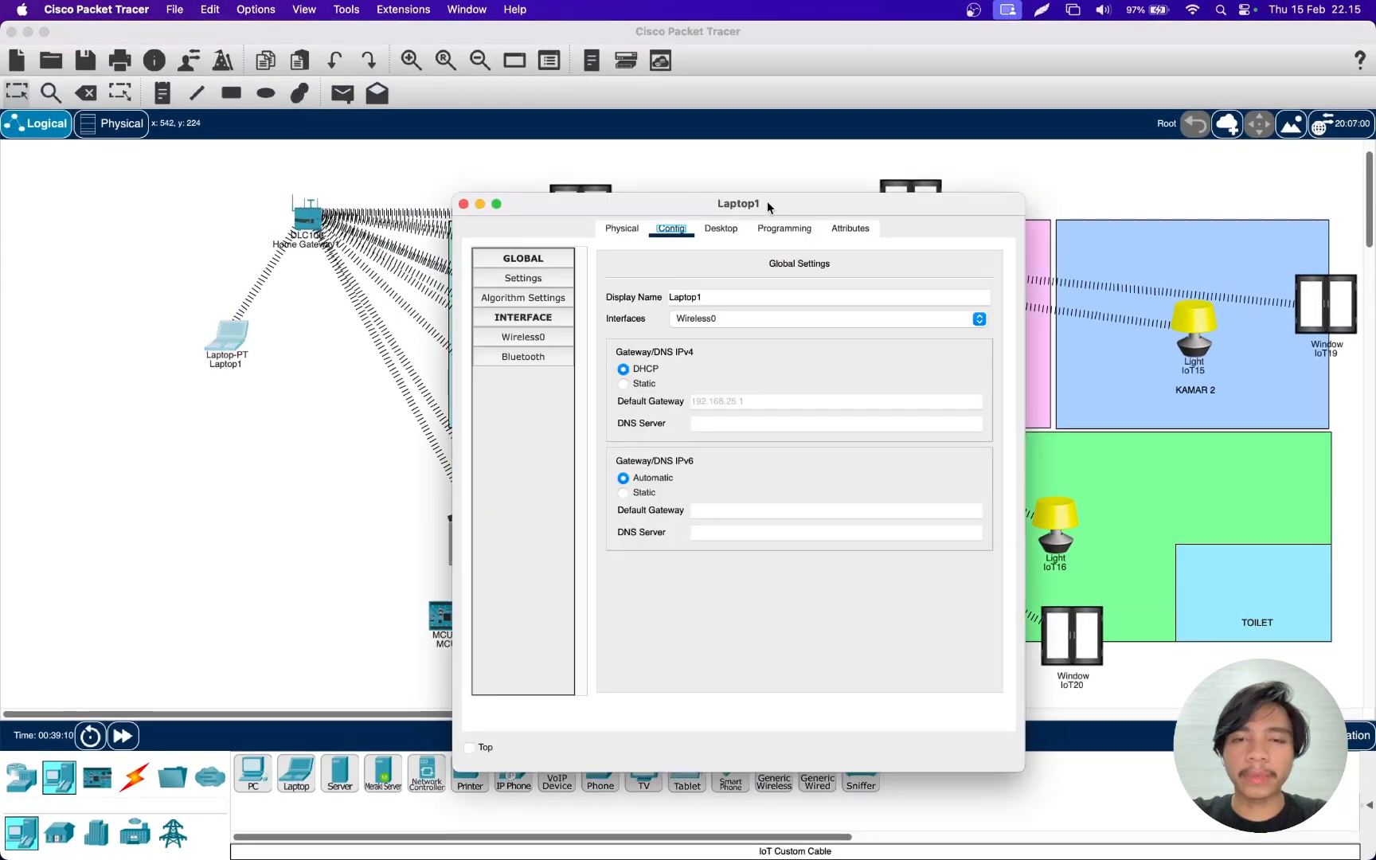
{"action": "left_click_drag", "start_coordinate": [770, 209], "coordinate": [502, 146]}
{"action": "left_click", "coordinate": [451, 164]}
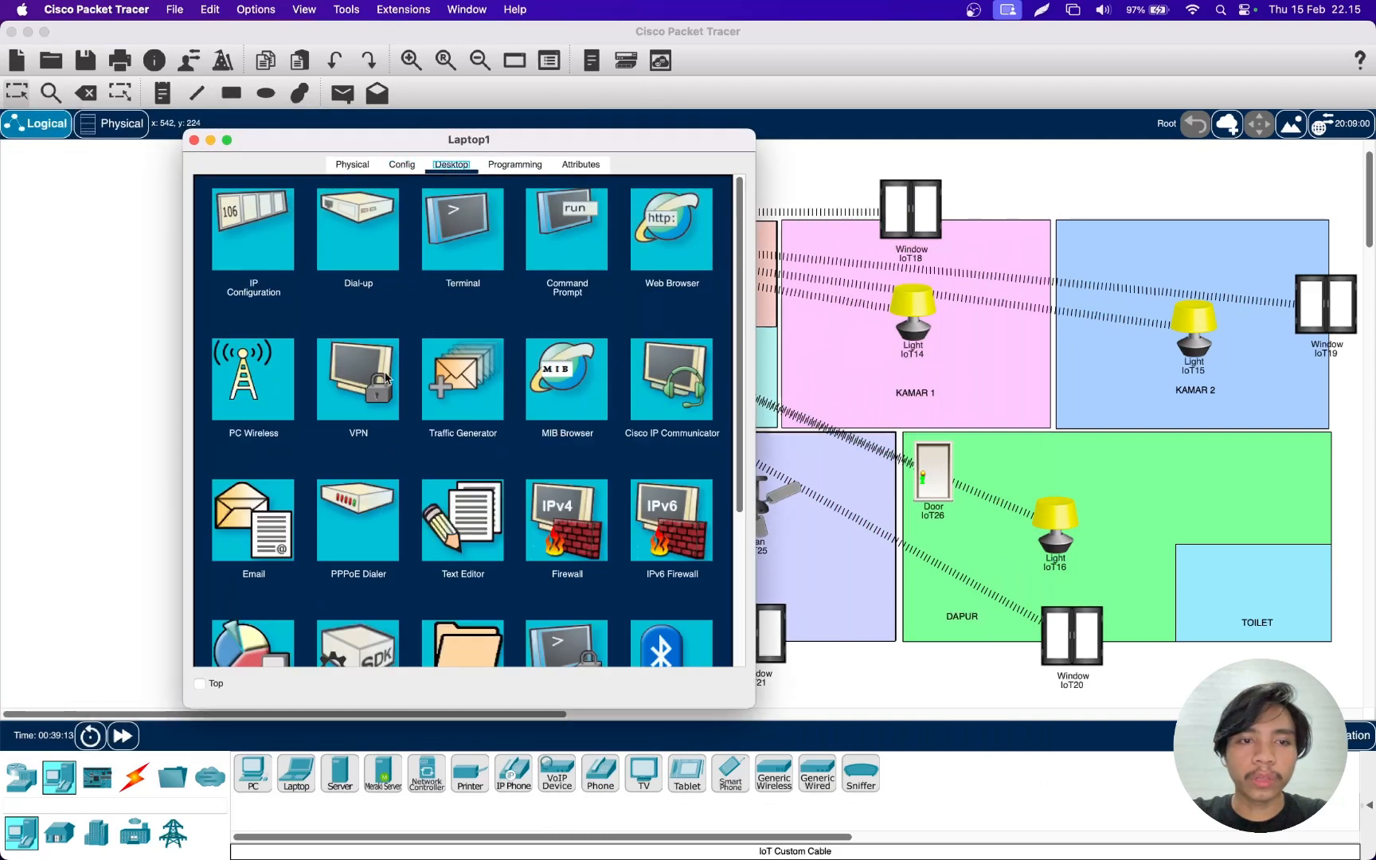
{"action": "scroll", "coordinate": [270, 574], "scroll_direction": "down", "scroll_amount": 5}
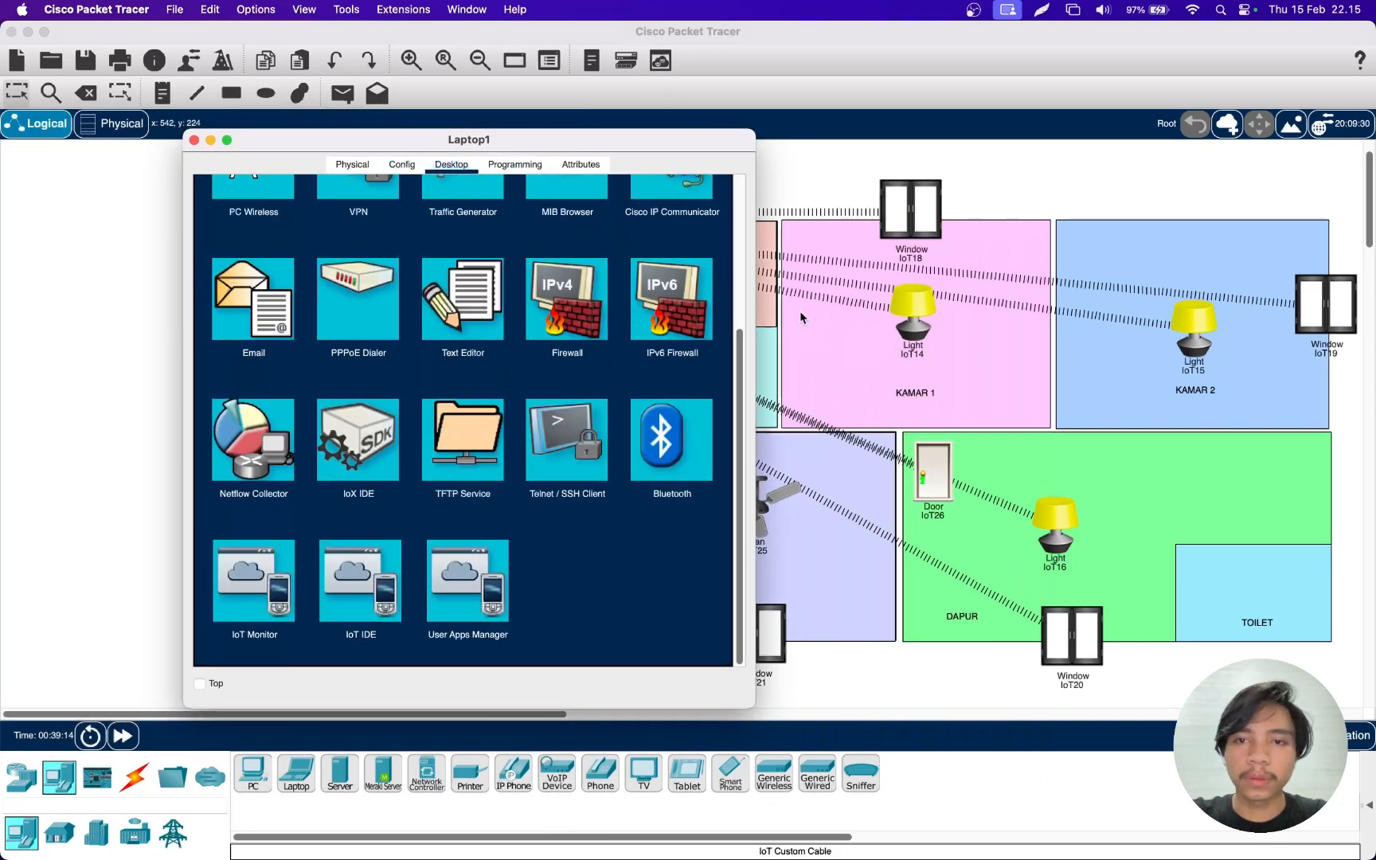
{"action": "left_click", "coordinate": [254, 580]}
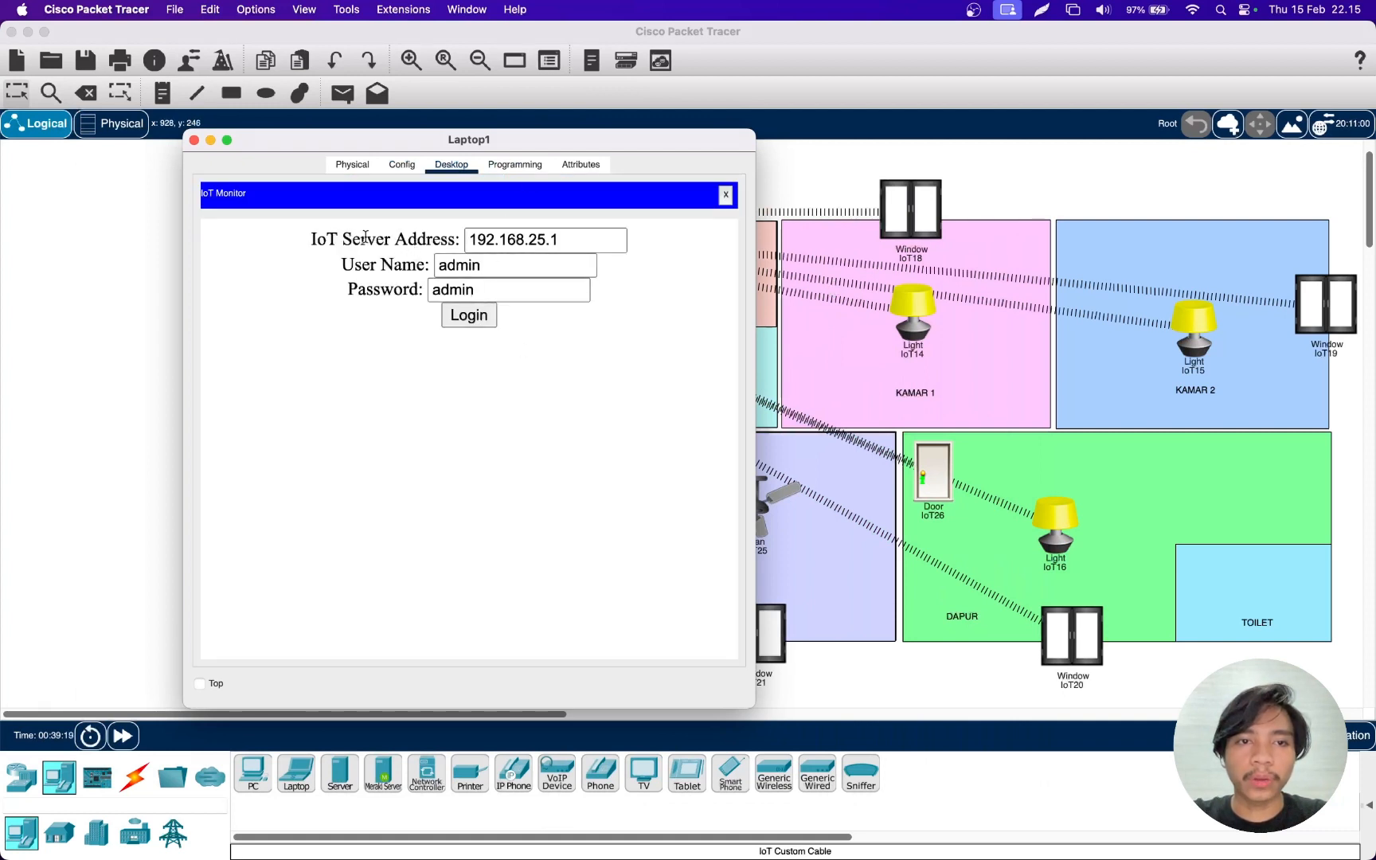
- Log in to the IoT server at 192.168.25.1 with the prefilled credentials and review the registered device list
{"action": "left_click", "coordinate": [482, 239]}
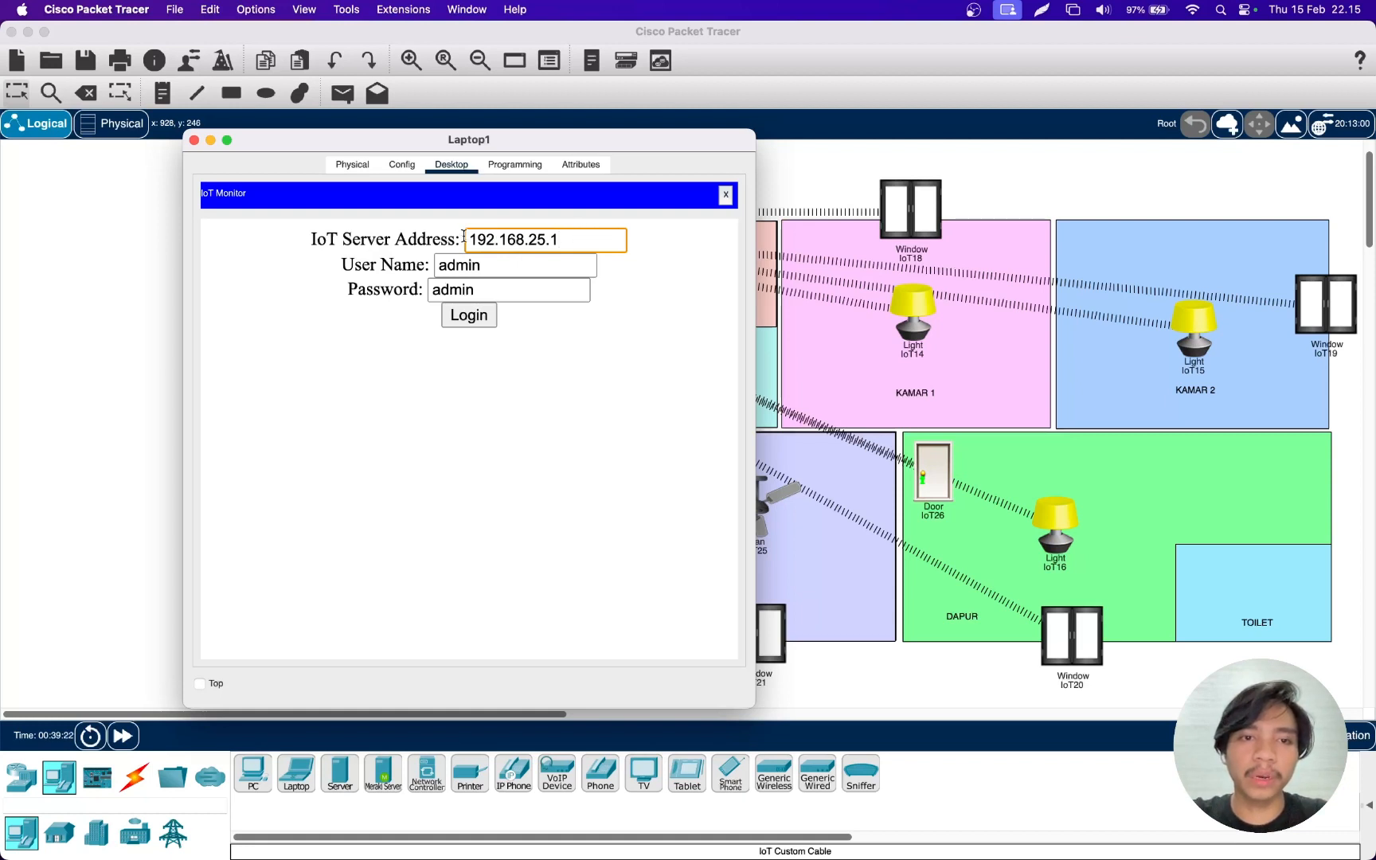
{"action": "left_click", "coordinate": [478, 316]}
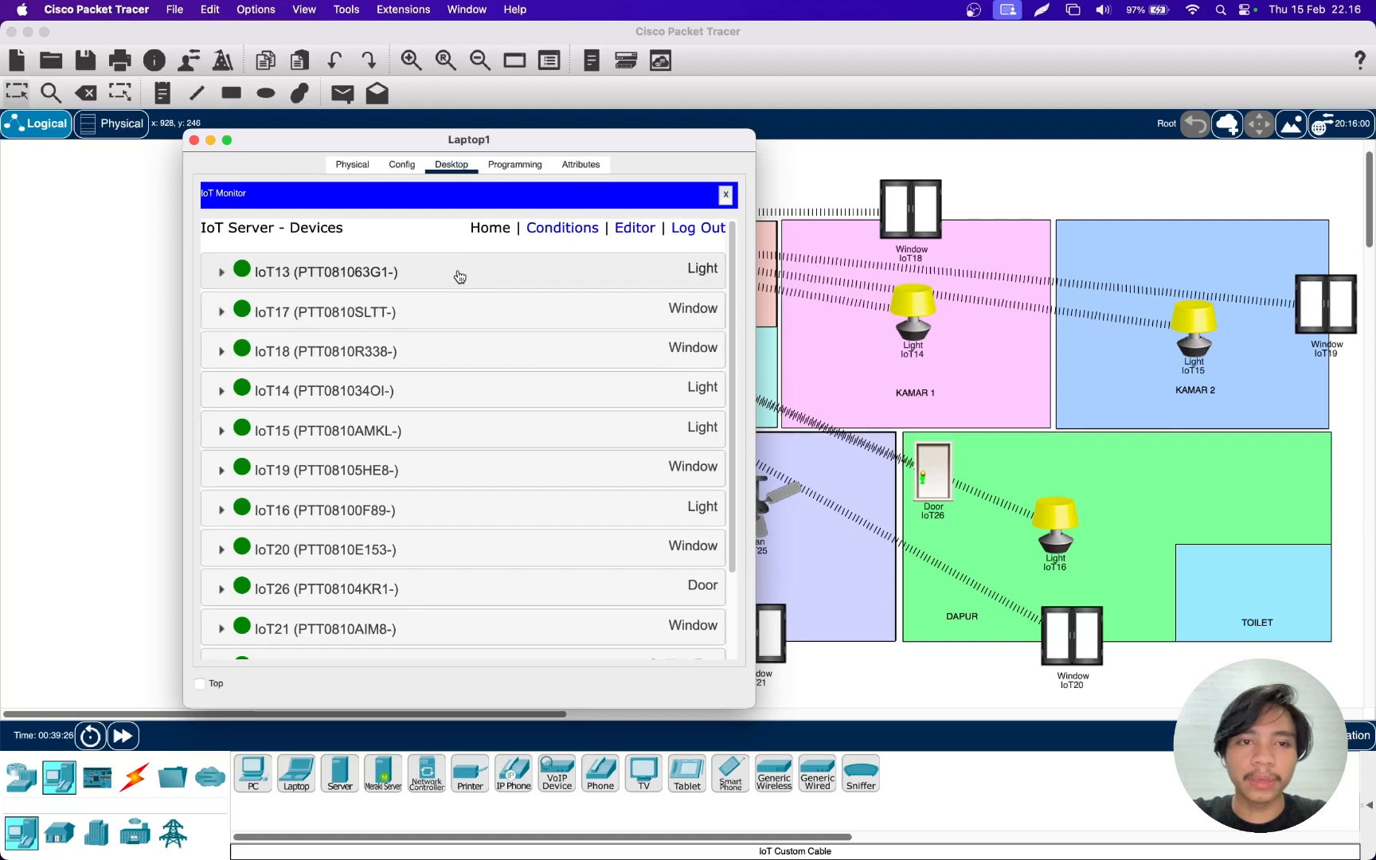
{"action": "scroll", "coordinate": [459, 292], "scroll_direction": "down", "scroll_amount": 5}
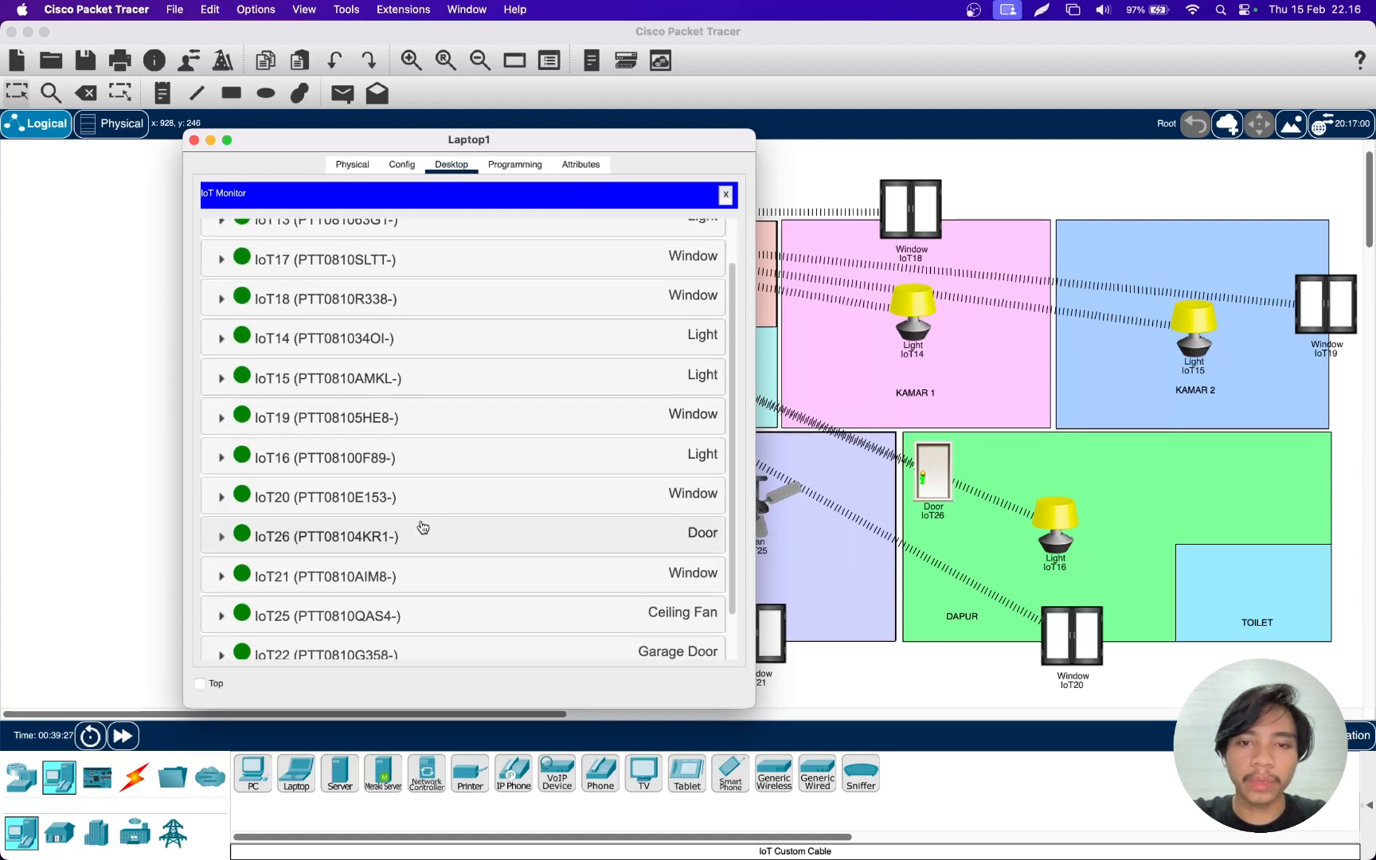
{"action": "scroll", "coordinate": [585, 493], "scroll_direction": "up", "scroll_amount": 5}
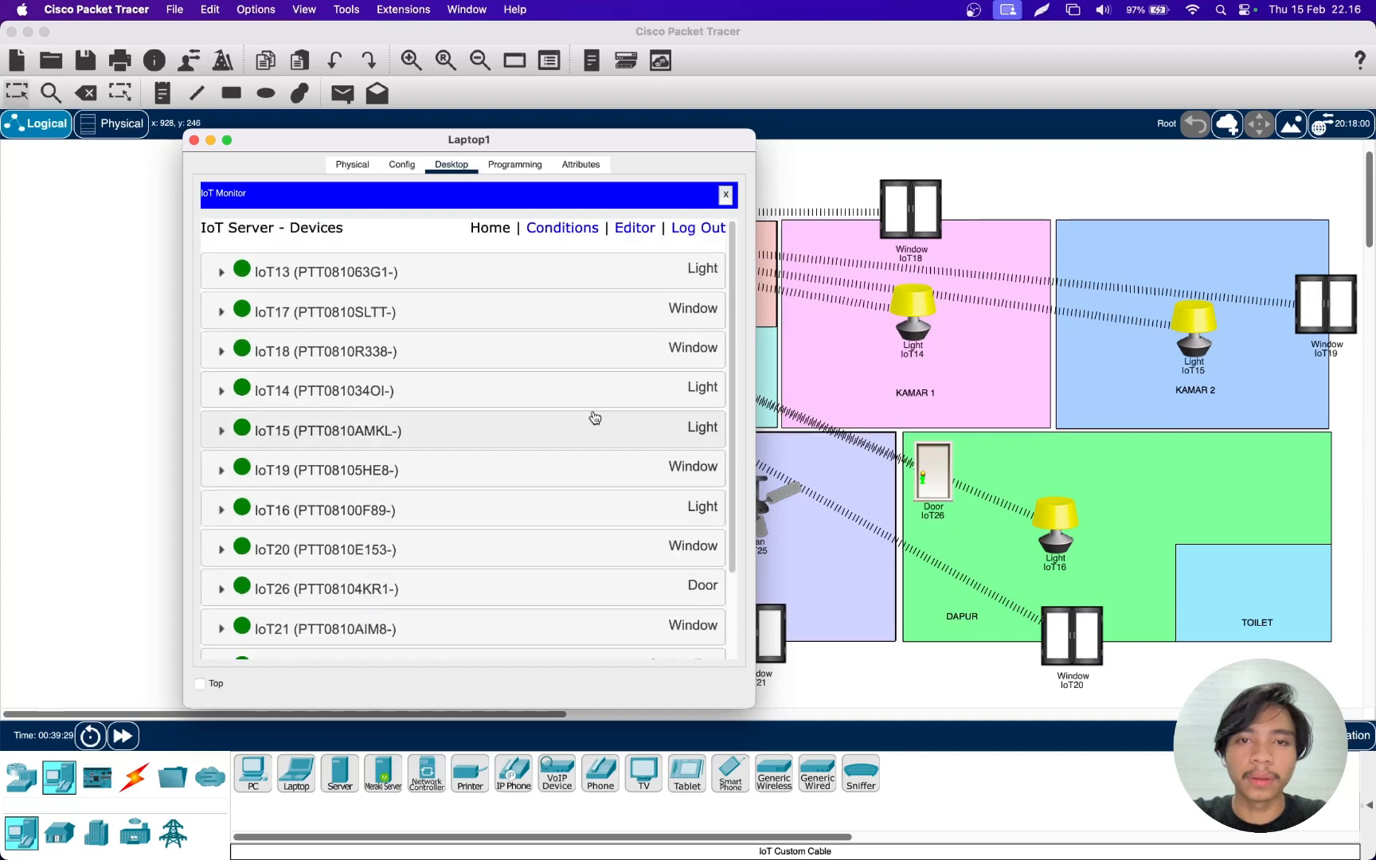
- Move the laptop's window aside so the Kamar 1, Kamar 2 and Dapur rooms can be seen beside the device list
{"action": "left_click_drag", "start_coordinate": [563, 138], "coordinate": [394, 45]}
{"action": "scroll", "coordinate": [811, 314], "scroll_direction": "right", "scroll_amount": 2}
{"action": "scroll", "coordinate": [811, 315], "scroll_direction": "down", "scroll_amount": 2}
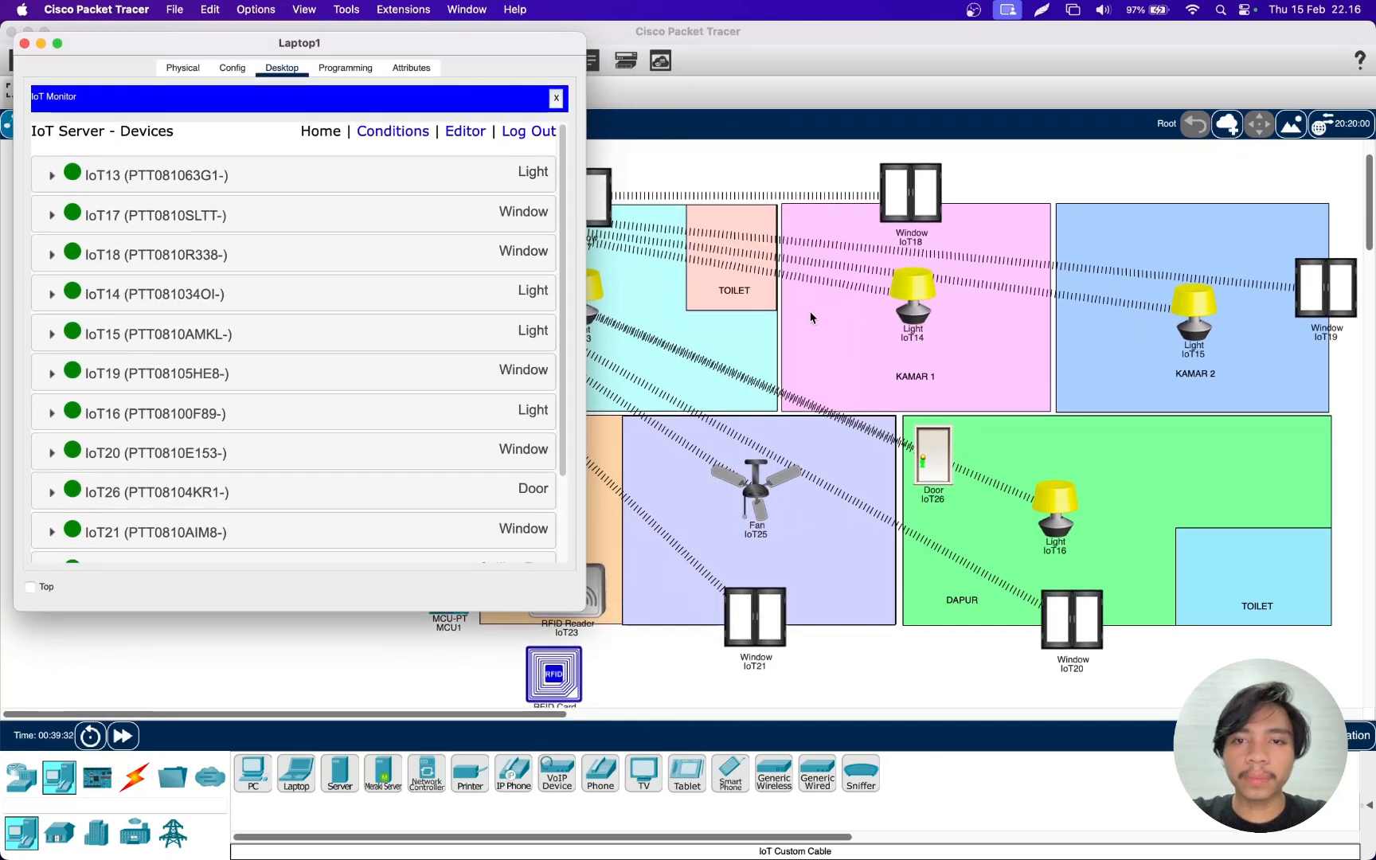
{"action": "scroll", "coordinate": [811, 317], "scroll_direction": "left", "scroll_amount": 2}
{"action": "scroll", "coordinate": [811, 317], "scroll_direction": "down", "scroll_amount": 1}
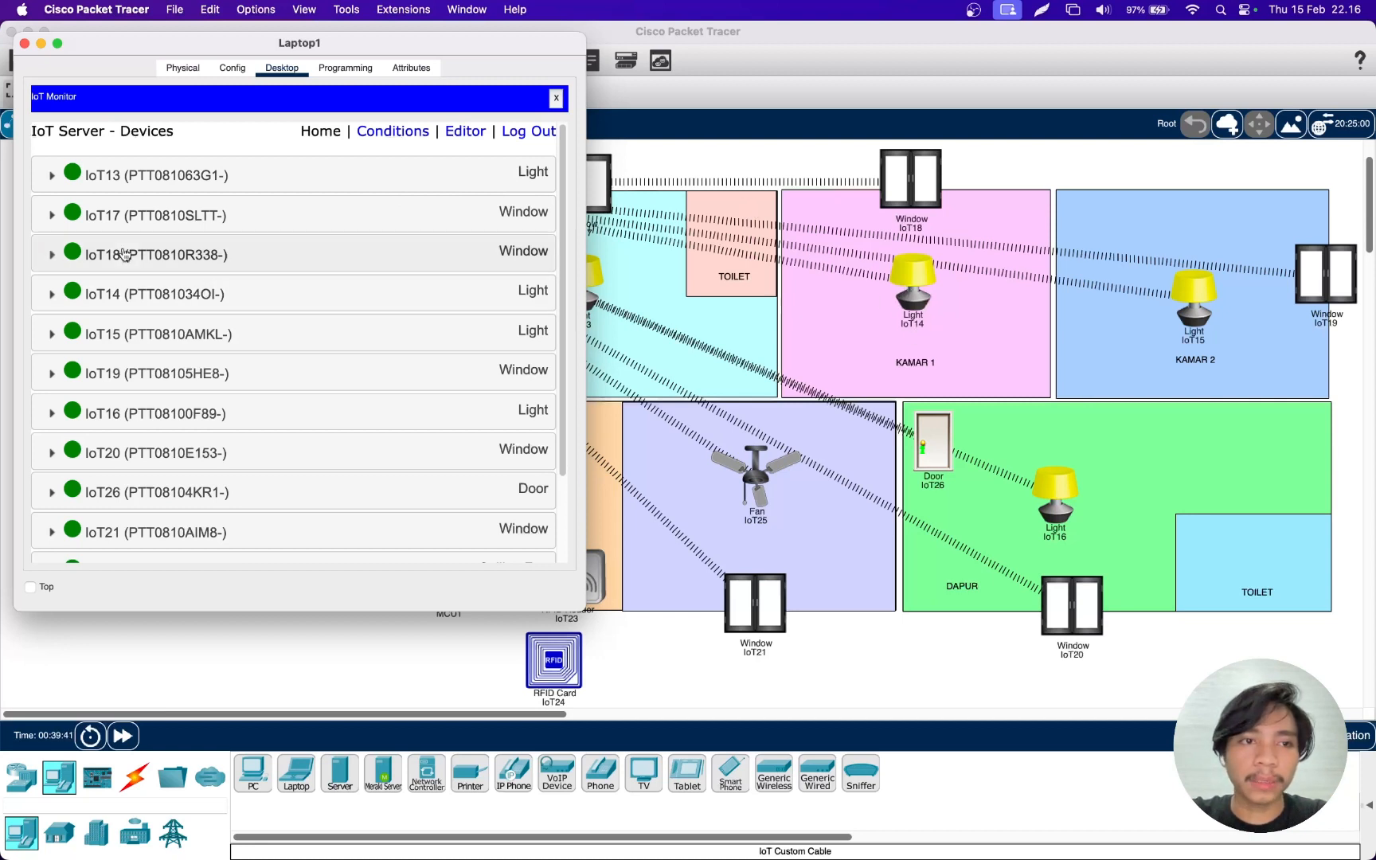
- Test the Kamar 1 light IoT14 from the device list by switching it between Dim, On and Off, ending on Off
{"action": "left_click", "coordinate": [158, 299]}
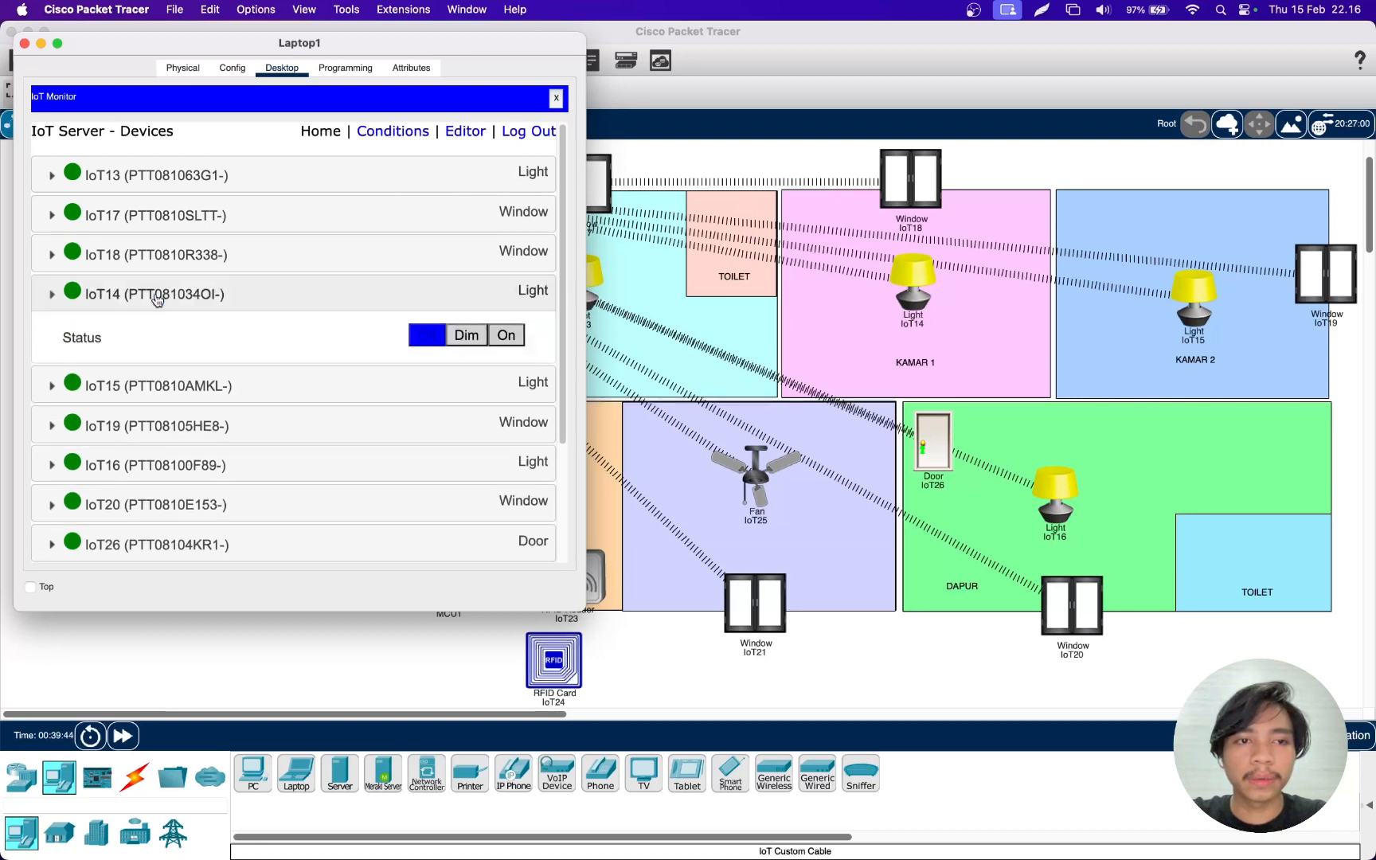
{"action": "left_click", "coordinate": [157, 298]}
{"action": "left_click", "coordinate": [156, 295]}
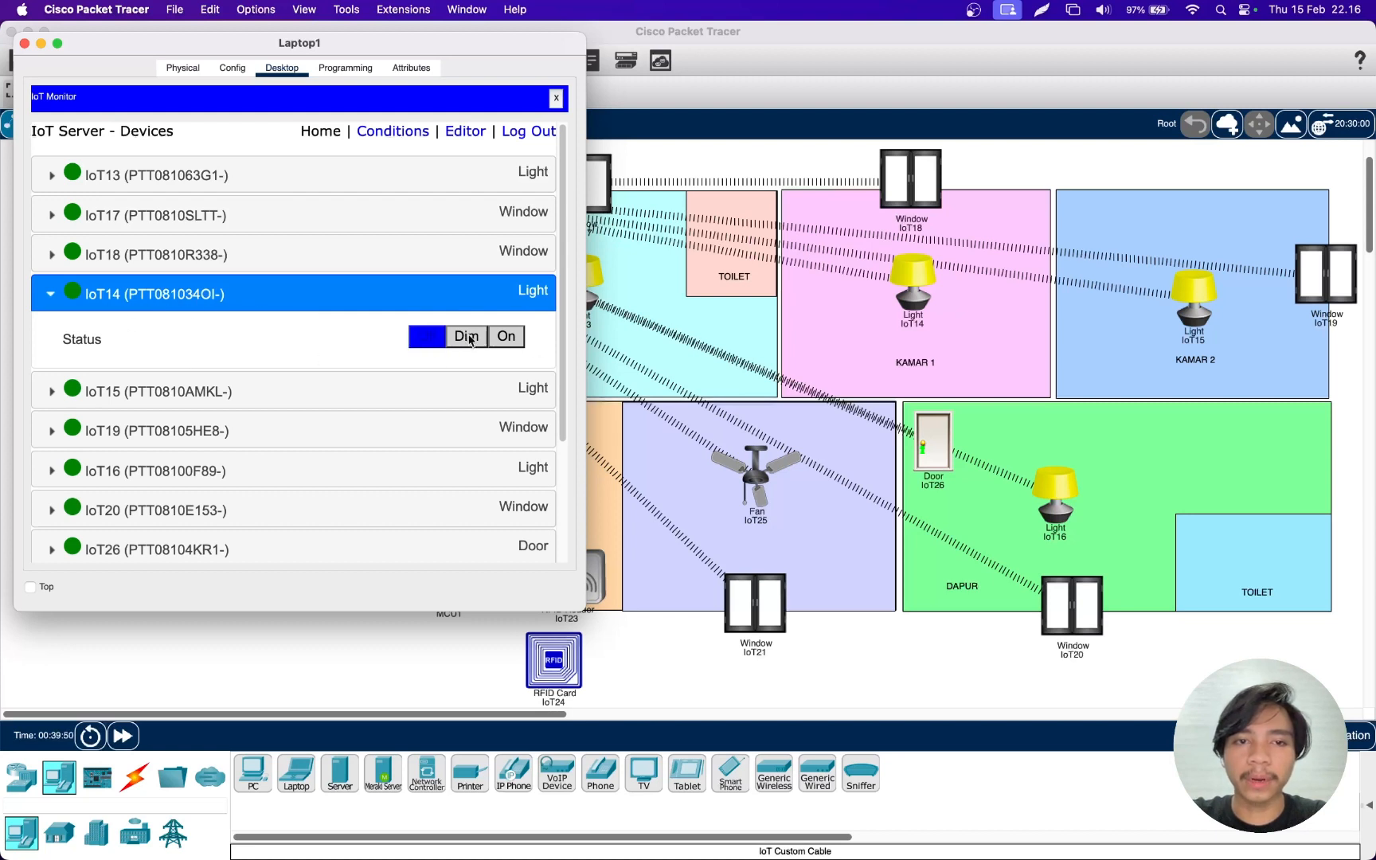
{"action": "left_click", "coordinate": [504, 337]}
{"action": "left_click", "coordinate": [468, 338]}
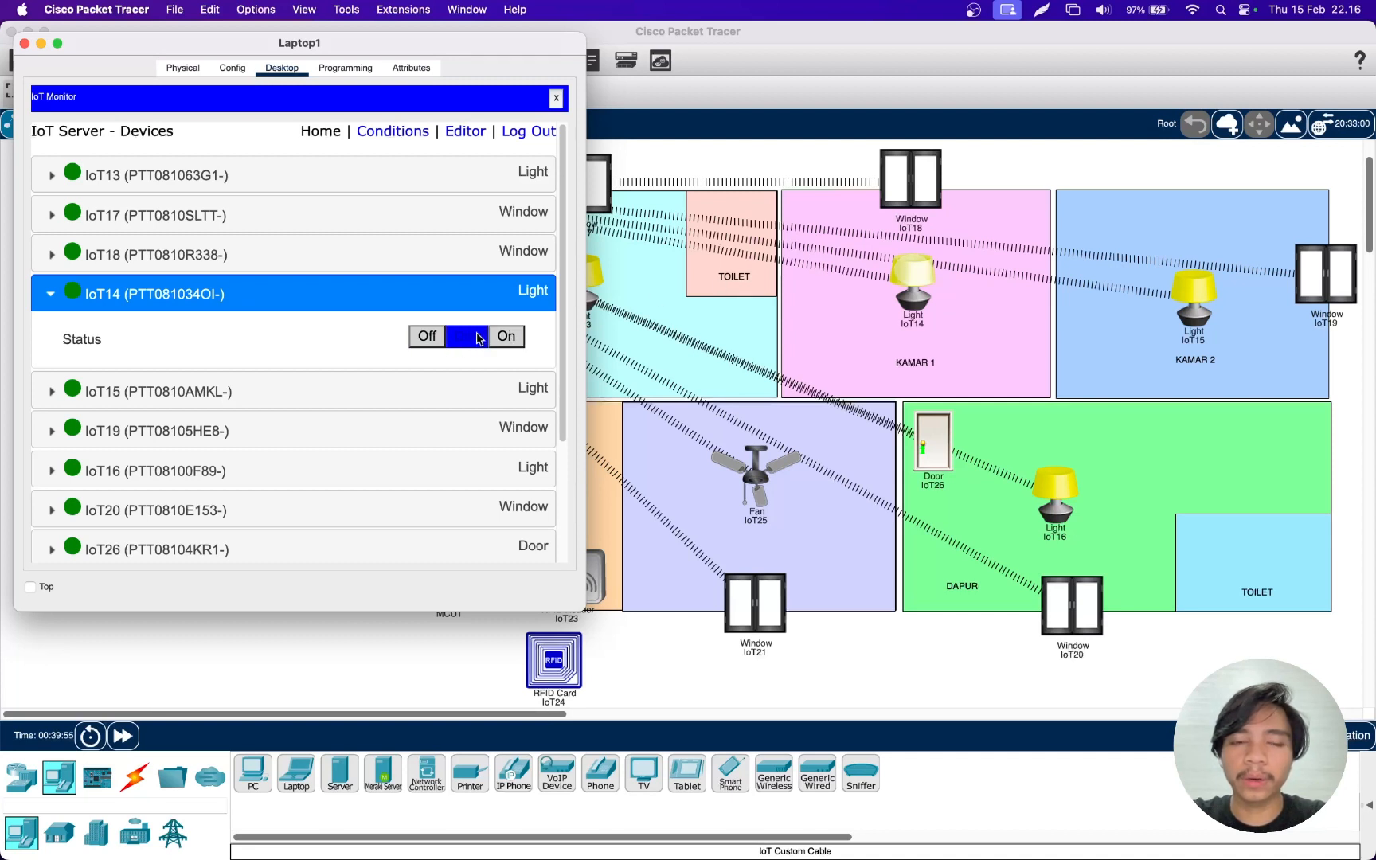
{"action": "left_click", "coordinate": [505, 337]}
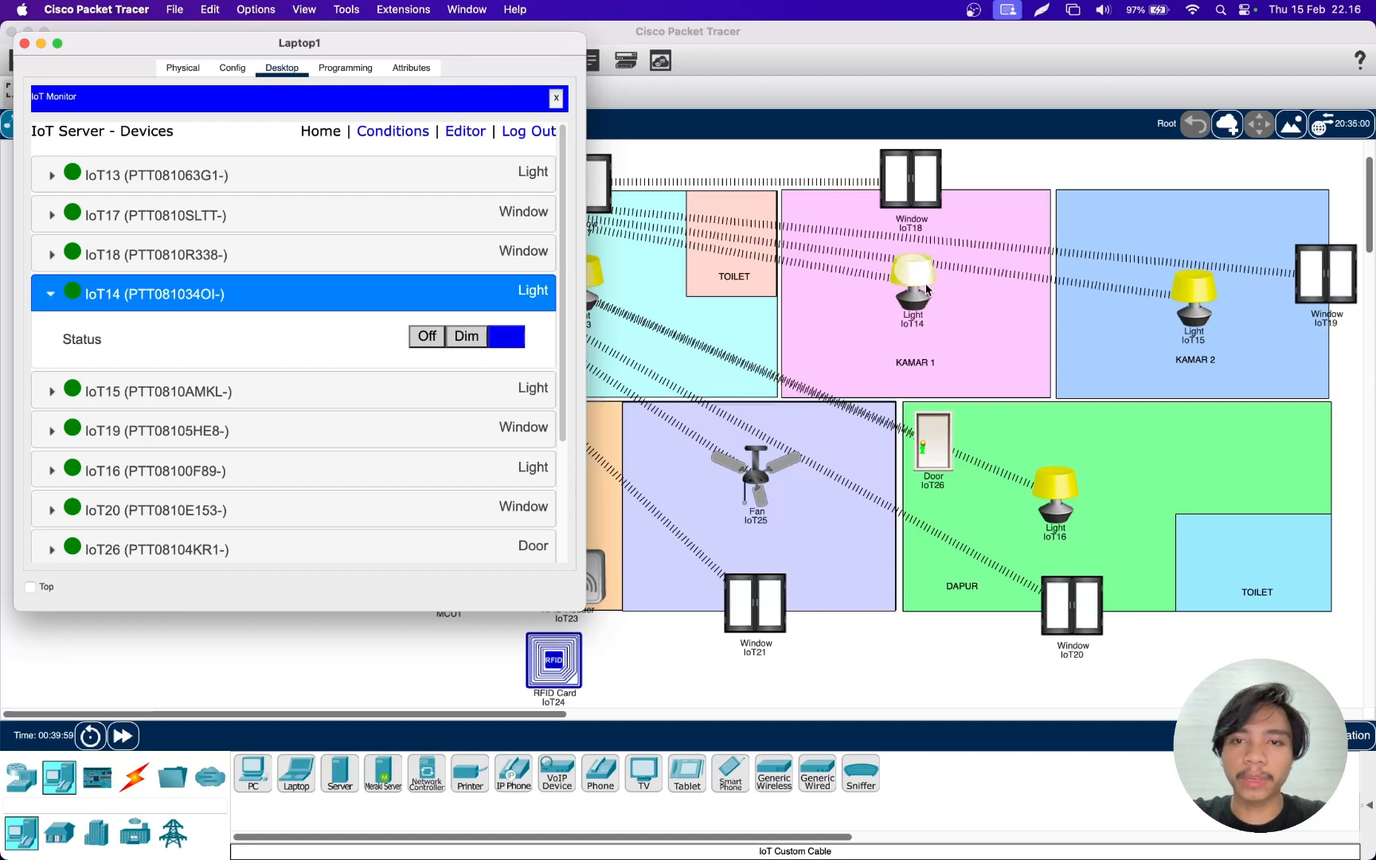
{"action": "left_click", "coordinate": [425, 337]}
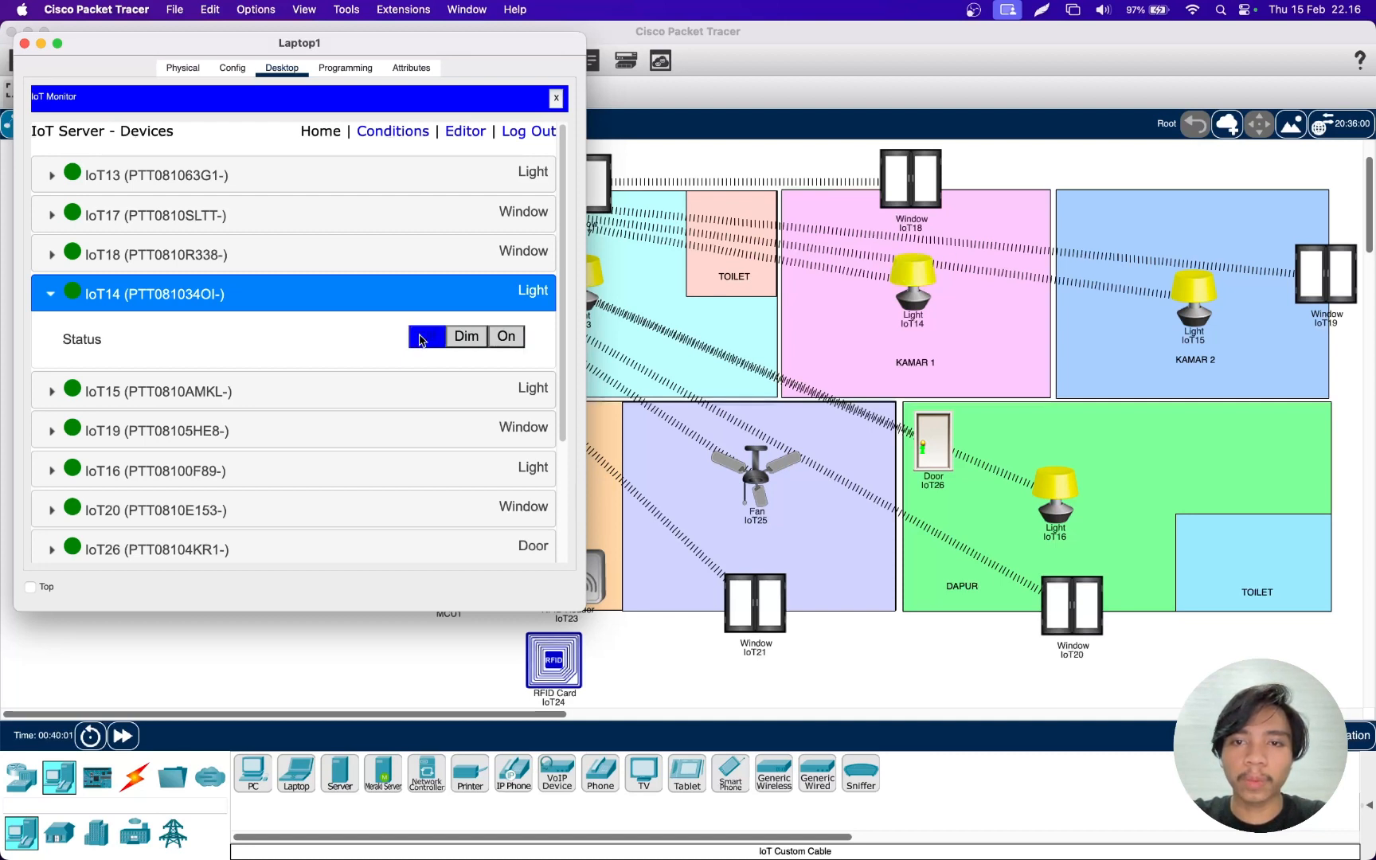
{"action": "left_click", "coordinate": [506, 337]}
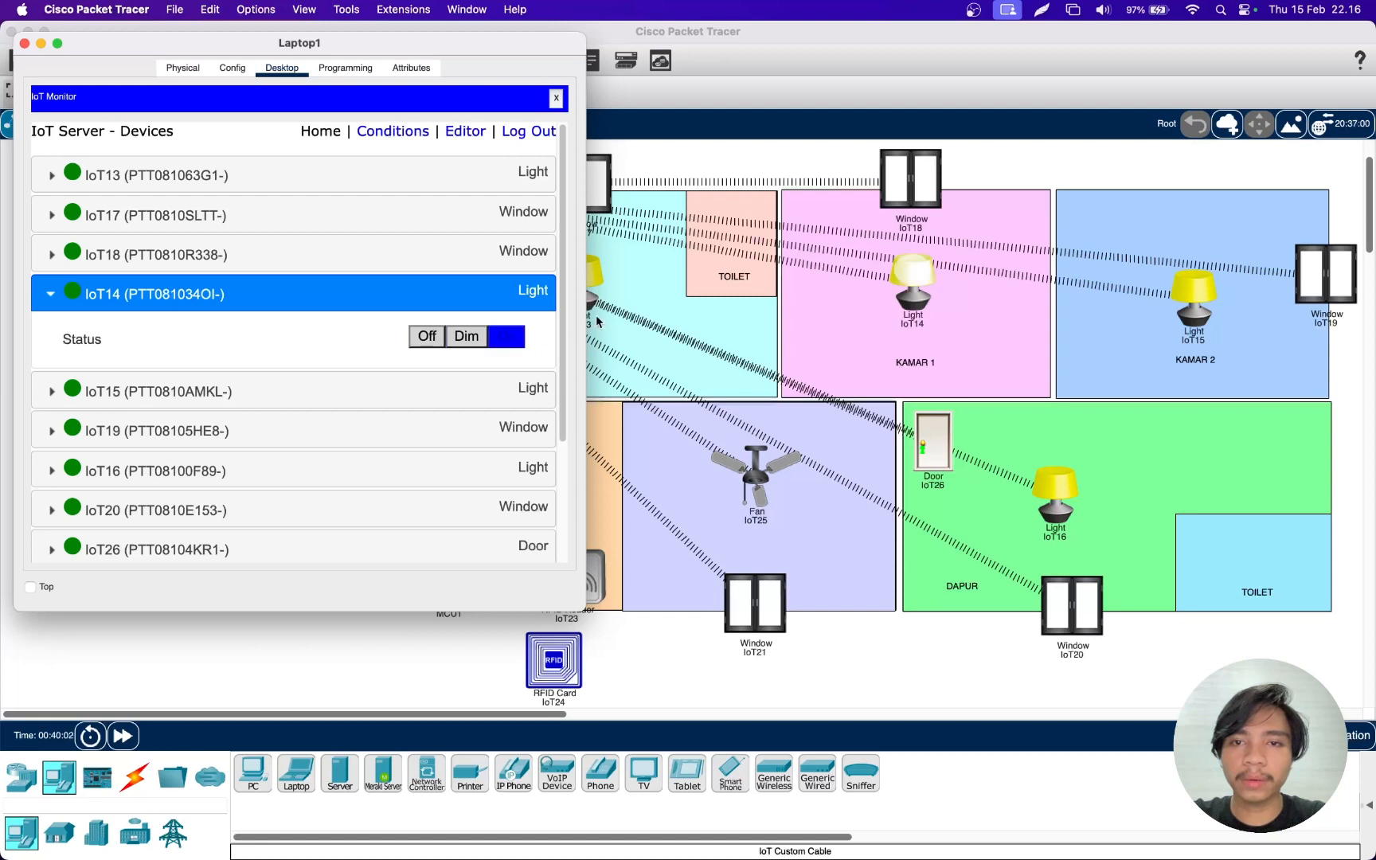
{"action": "left_click", "coordinate": [430, 339]}
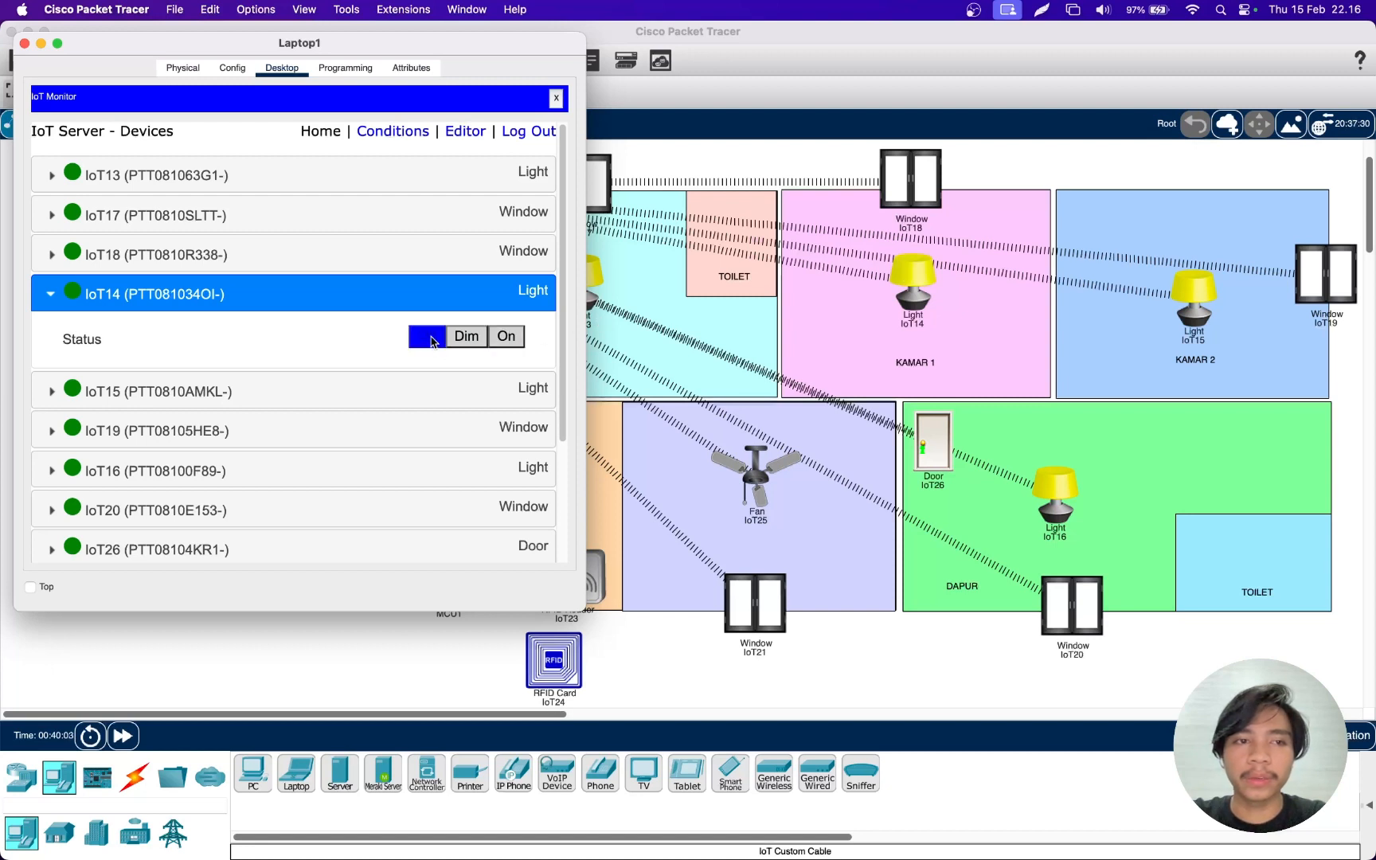
- Open the Kamar 1 window IoT18 and the Kamar 2 window IoT19 remotely from the device list
{"action": "left_click", "coordinate": [410, 258]}
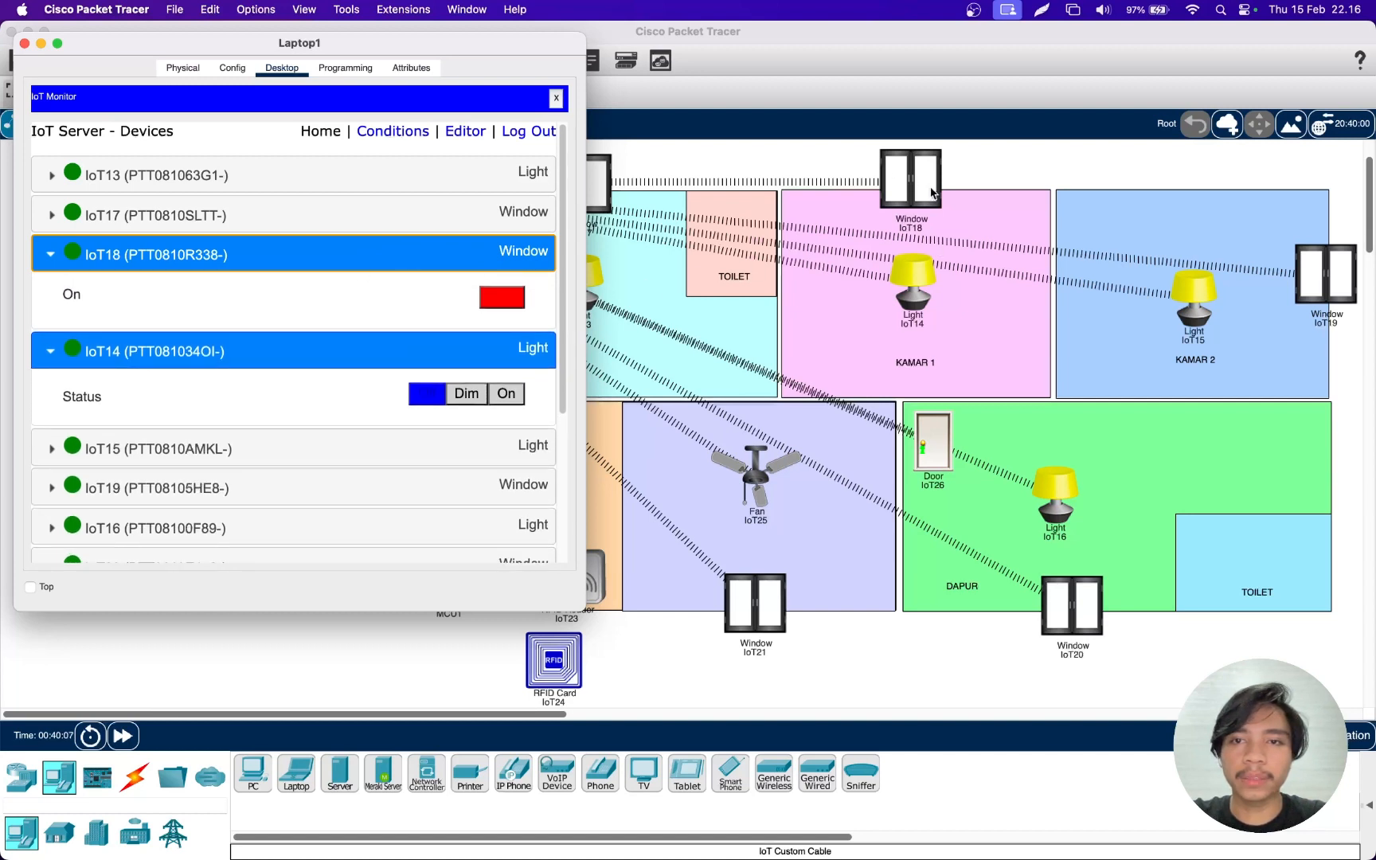
{"action": "left_click", "coordinate": [505, 299]}
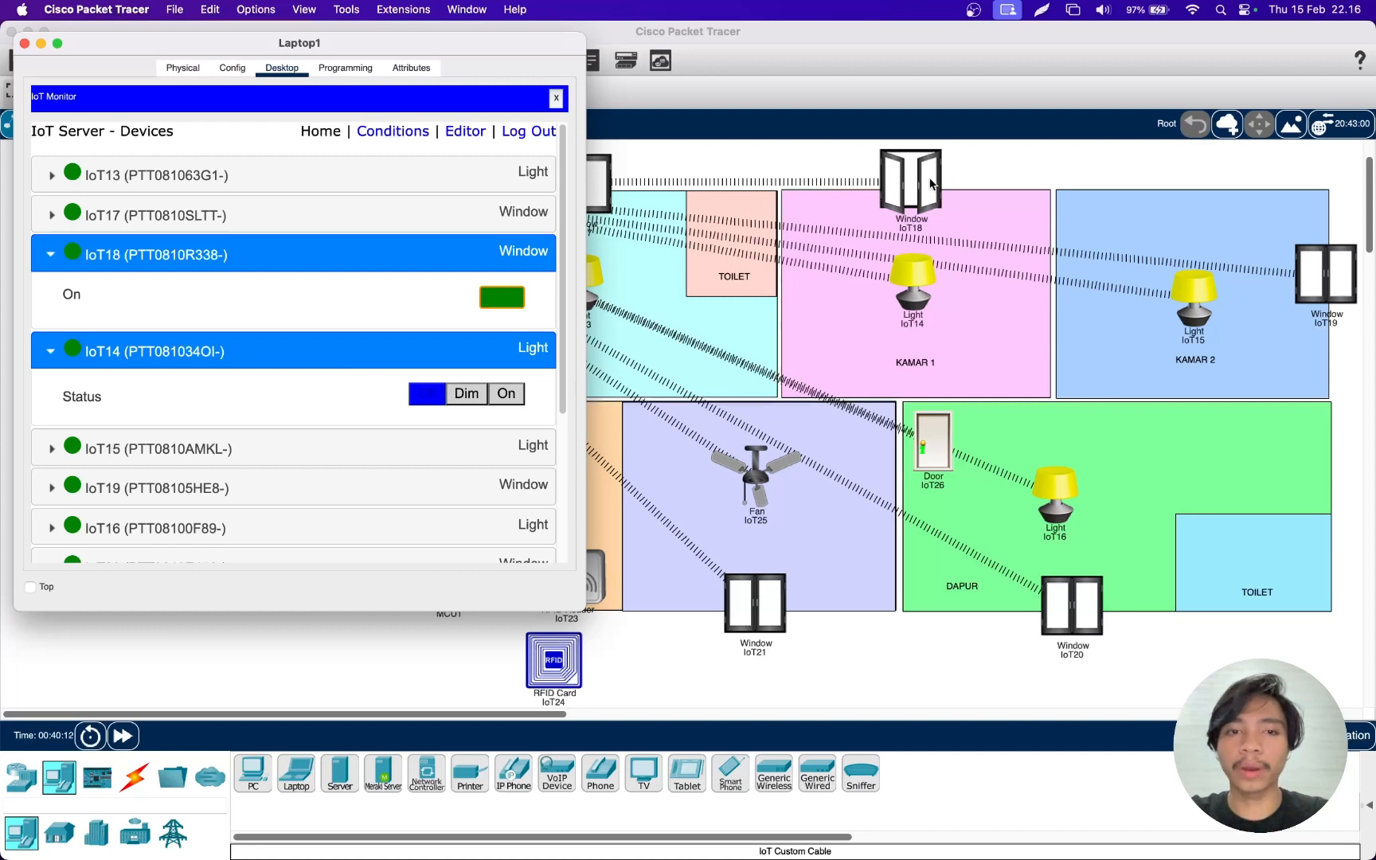
{"action": "scroll", "coordinate": [335, 329], "scroll_direction": "down", "scroll_amount": 2}
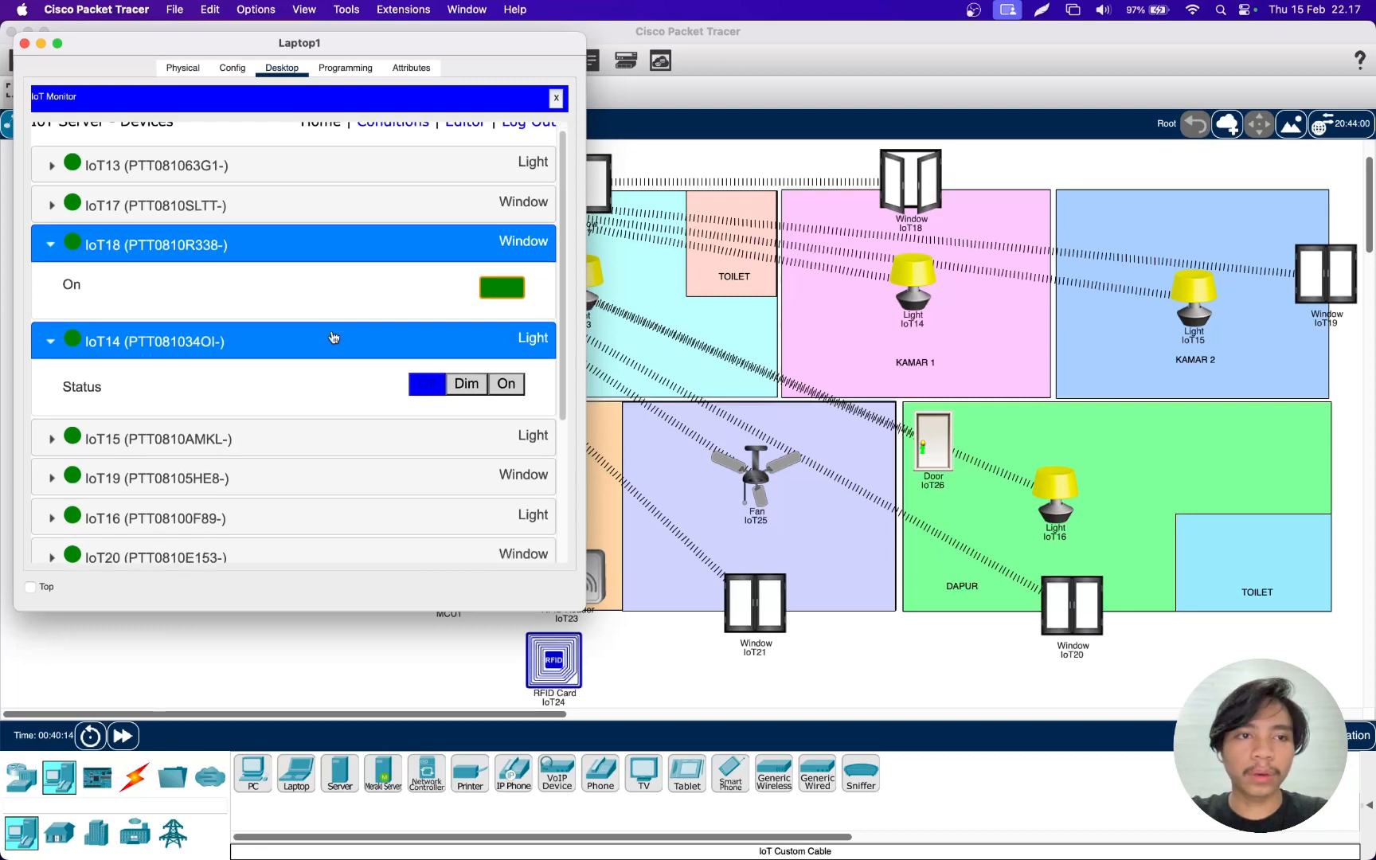
{"action": "left_click", "coordinate": [216, 455]}
{"action": "scroll", "coordinate": [299, 385], "scroll_direction": "down", "scroll_amount": 2}
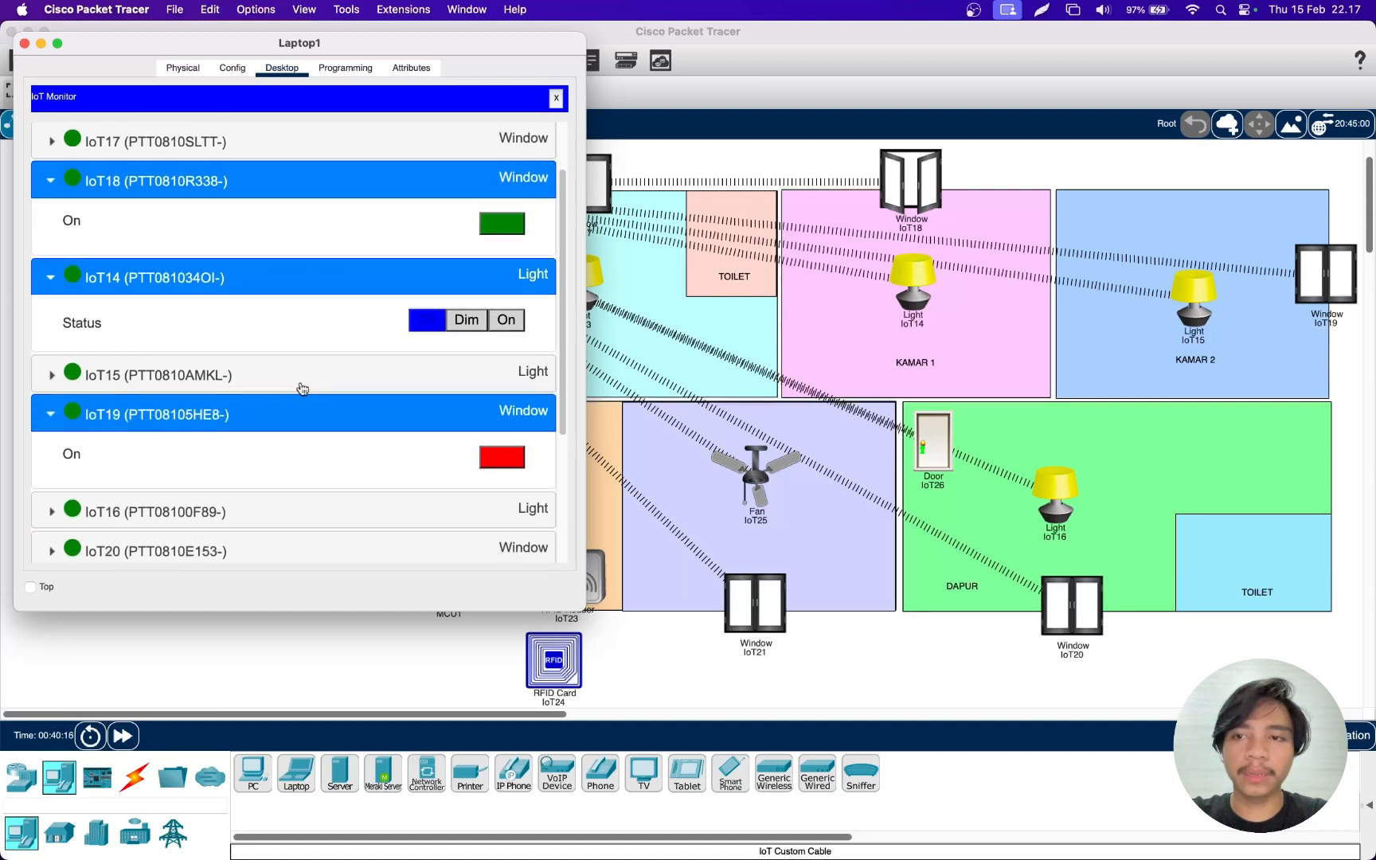
{"action": "left_click", "coordinate": [499, 448]}
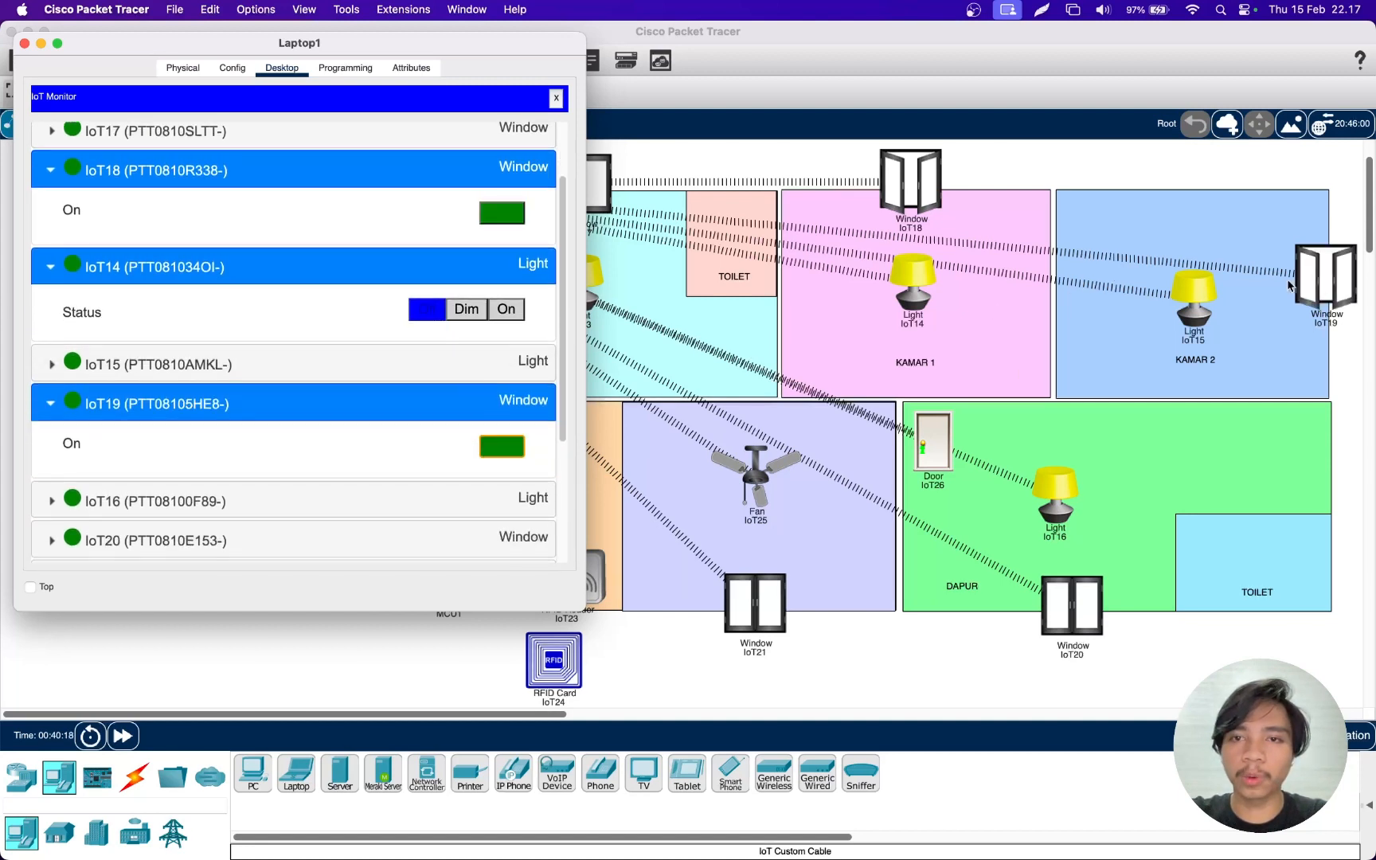
- Collapse the expanded IoT19 window and IoT14 light entries in the device list
{"action": "scroll", "coordinate": [319, 353], "scroll_direction": "down", "scroll_amount": 6}
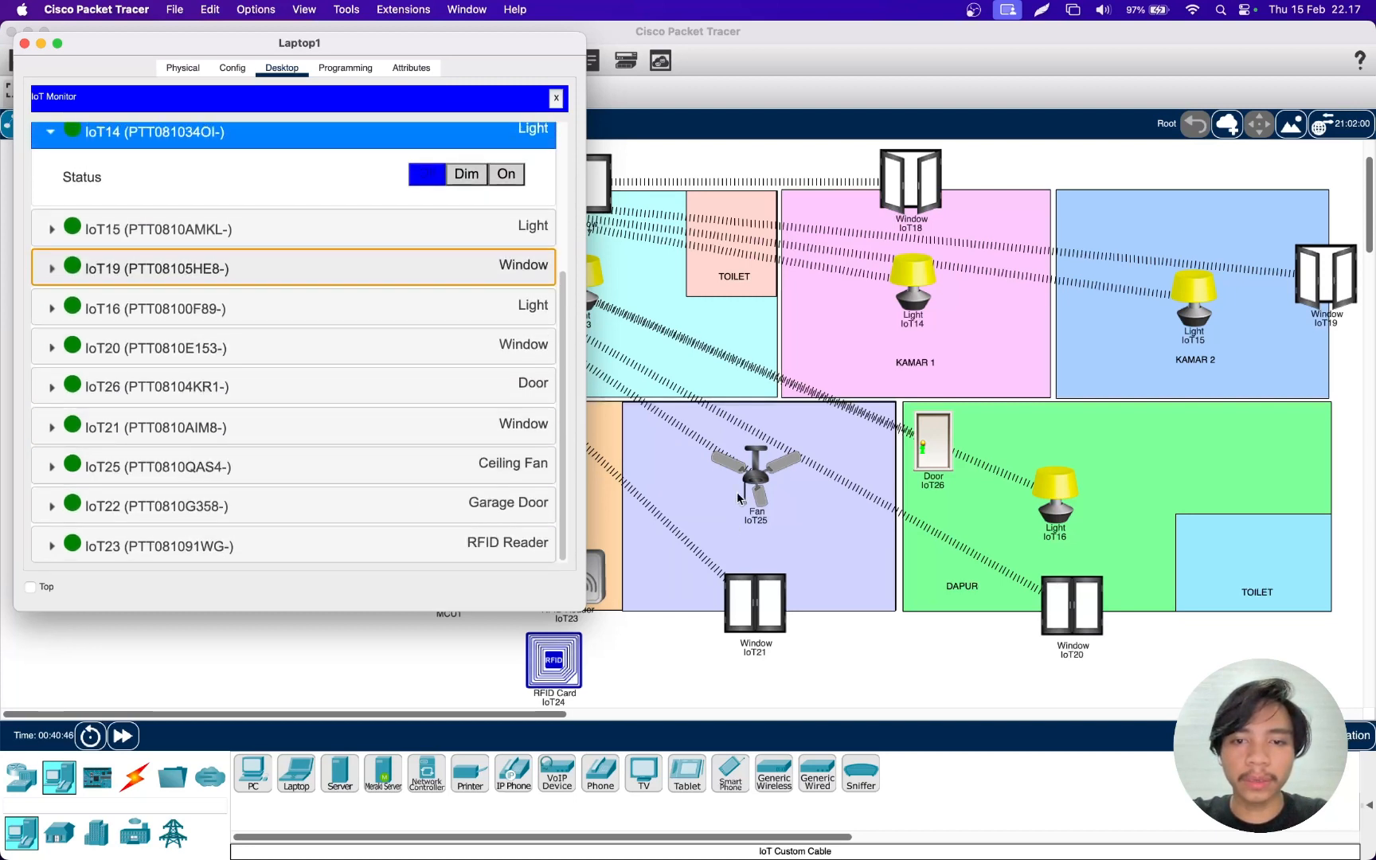
{"action": "scroll", "coordinate": [230, 351], "scroll_direction": "up", "scroll_amount": 1}
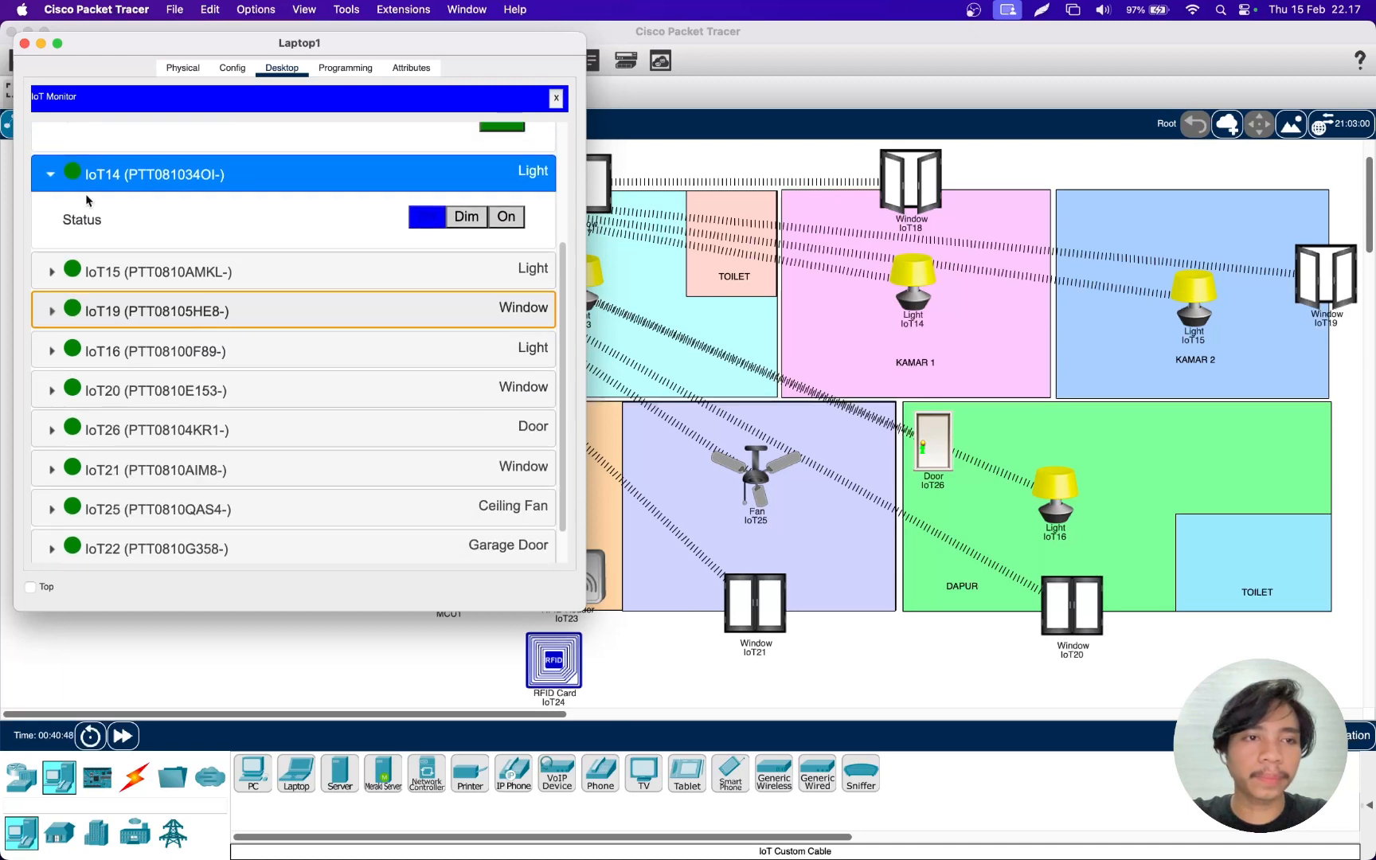
{"action": "left_click", "coordinate": [52, 179]}
{"action": "scroll", "coordinate": [199, 282], "scroll_direction": "up", "scroll_amount": 4}
{"action": "scroll", "coordinate": [195, 295], "scroll_direction": "down", "scroll_amount": 4}
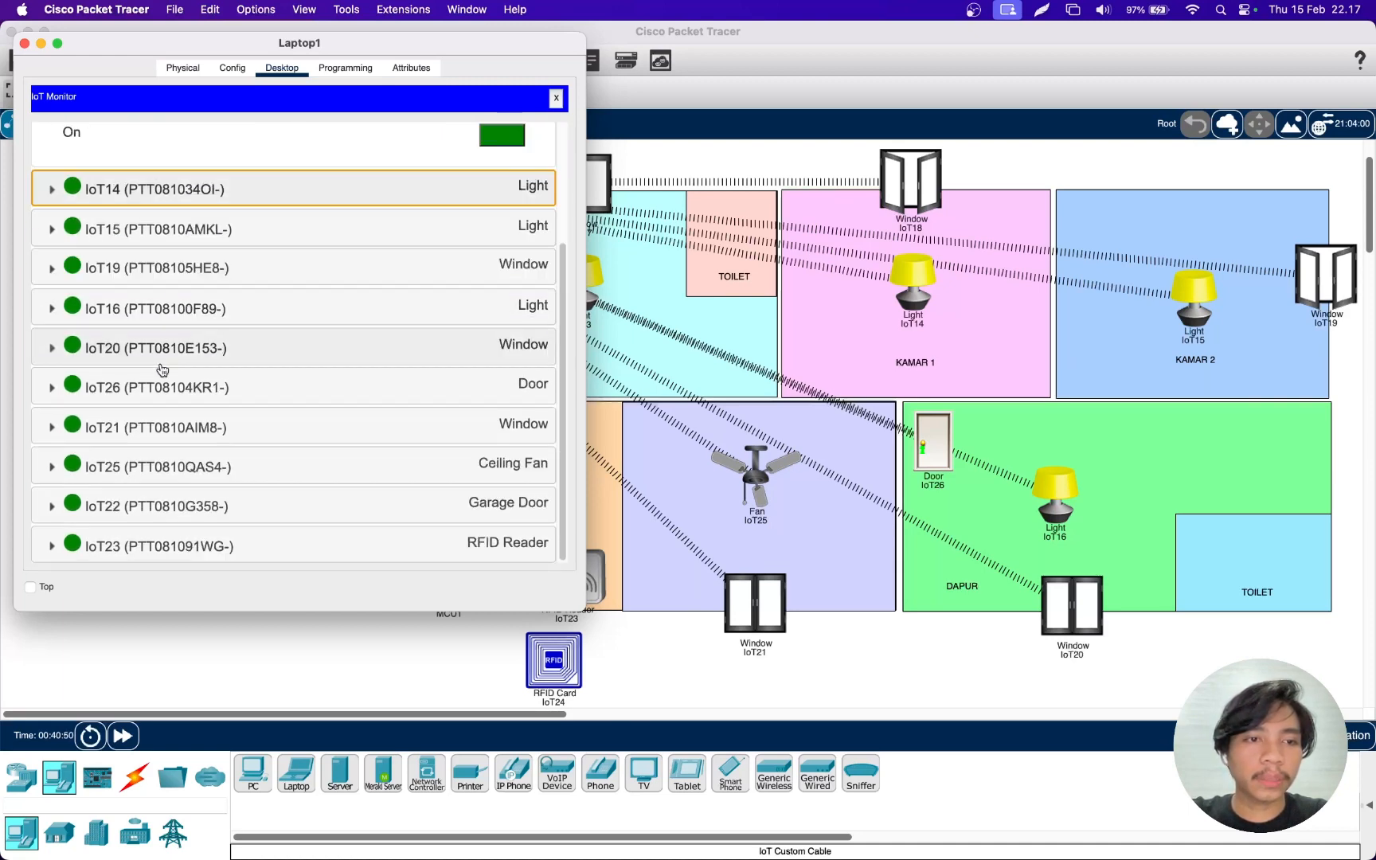
- Test the ceiling fan IoT25 by setting its status to Low, High and back to Off
{"action": "left_click", "coordinate": [137, 466]}
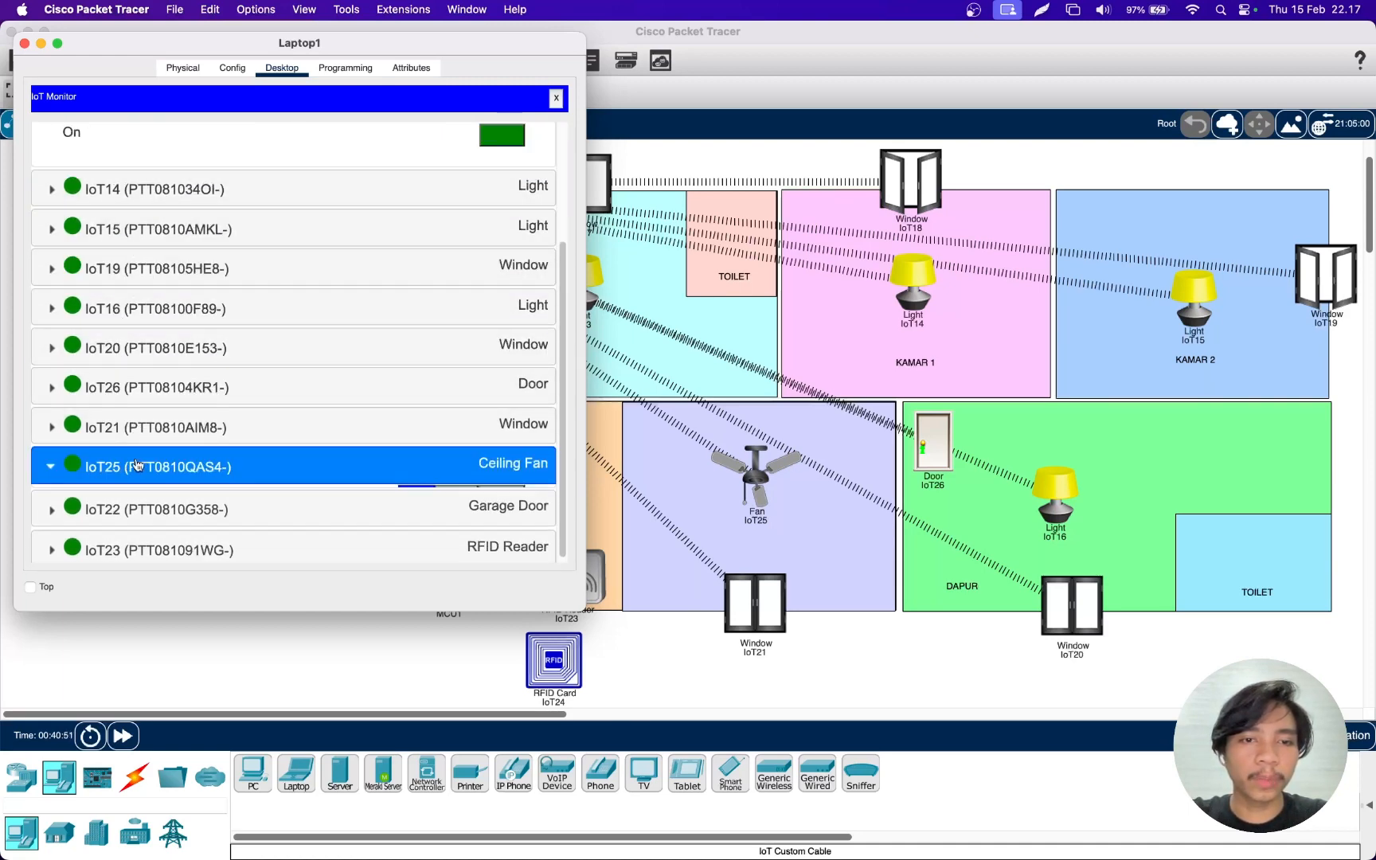
{"action": "scroll", "coordinate": [299, 366], "scroll_direction": "down", "scroll_amount": 1}
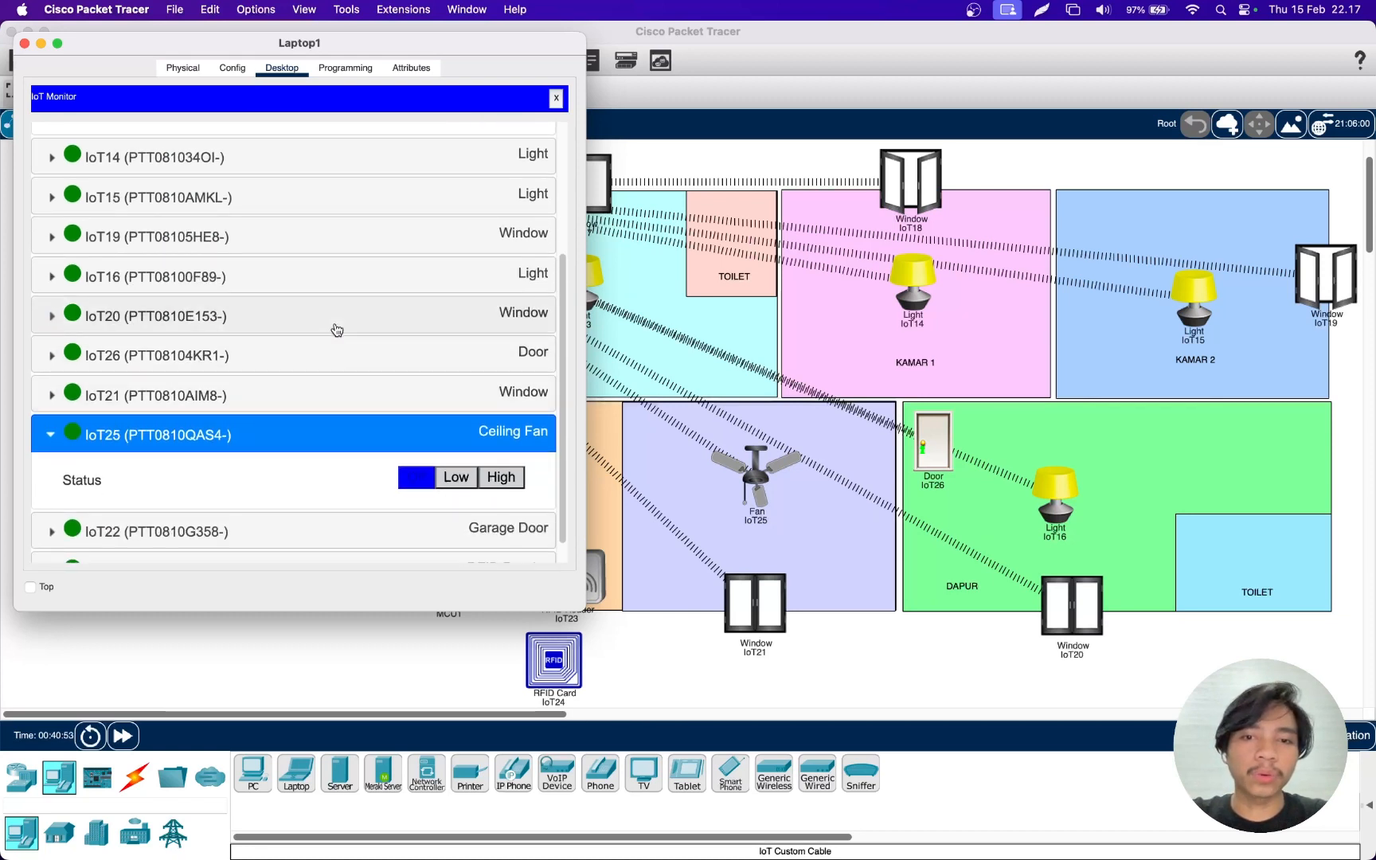
{"action": "scroll", "coordinate": [339, 331], "scroll_direction": "down", "scroll_amount": 1}
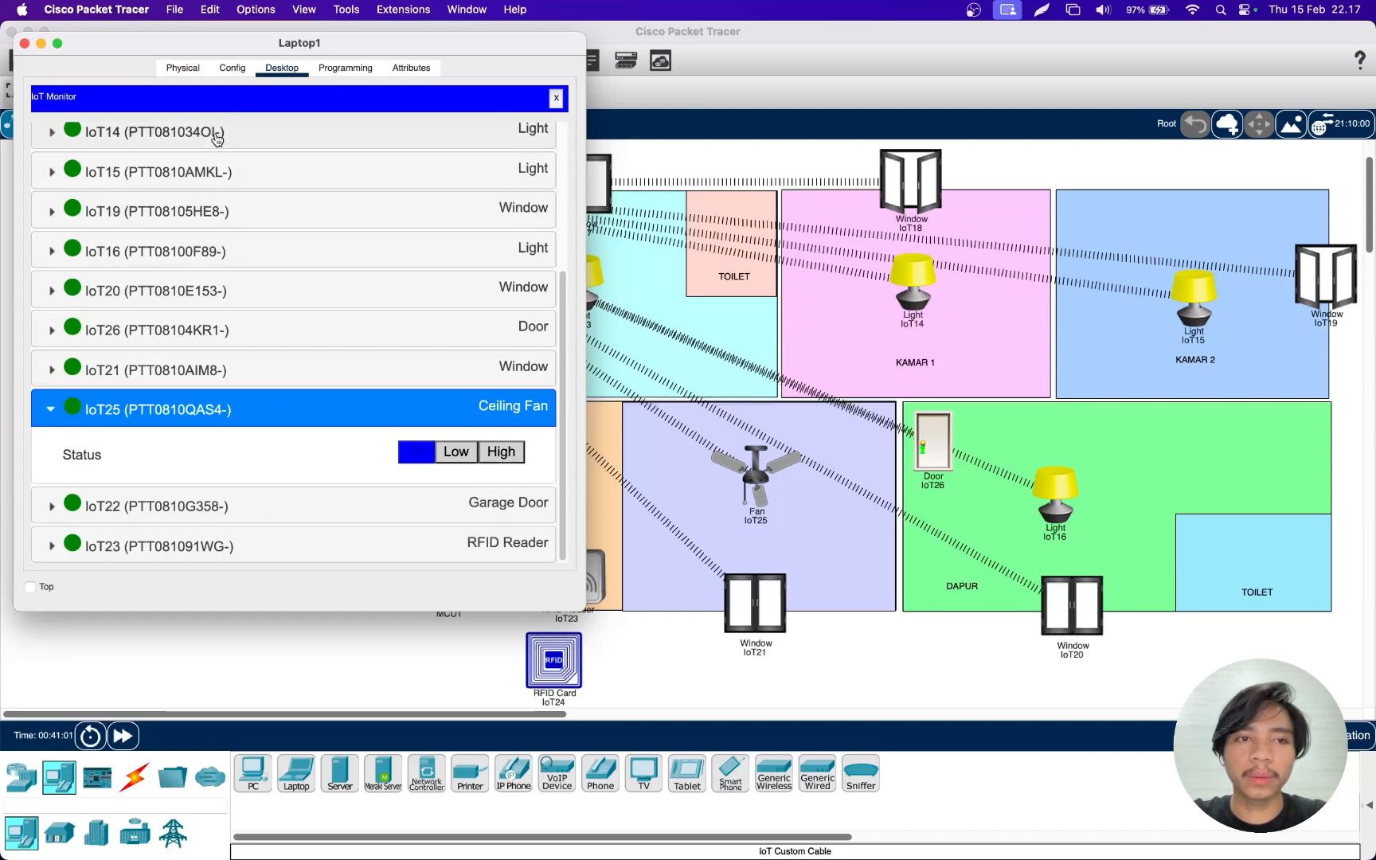
{"action": "left_click", "coordinate": [470, 455]}
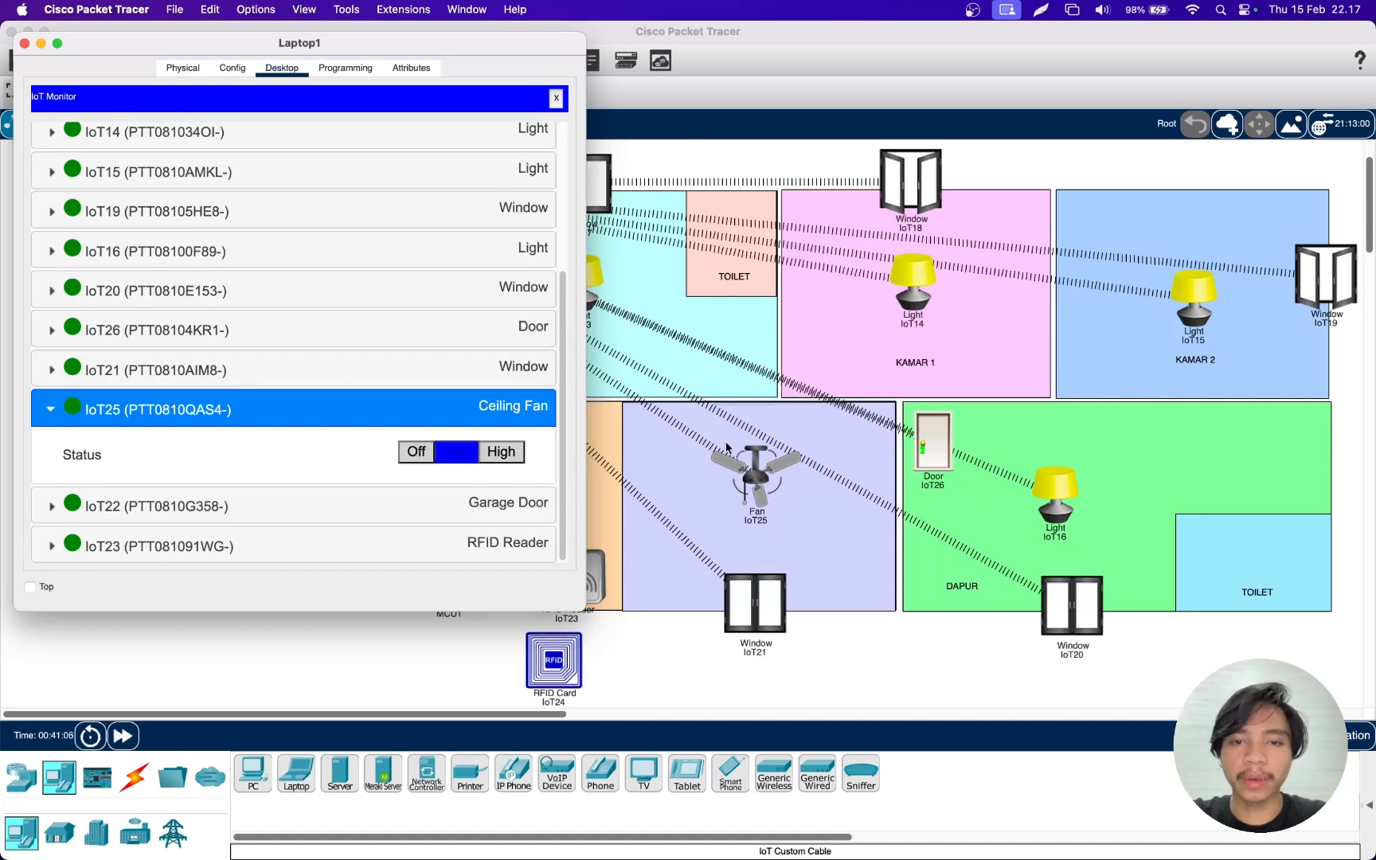
{"action": "left_click", "coordinate": [503, 456]}
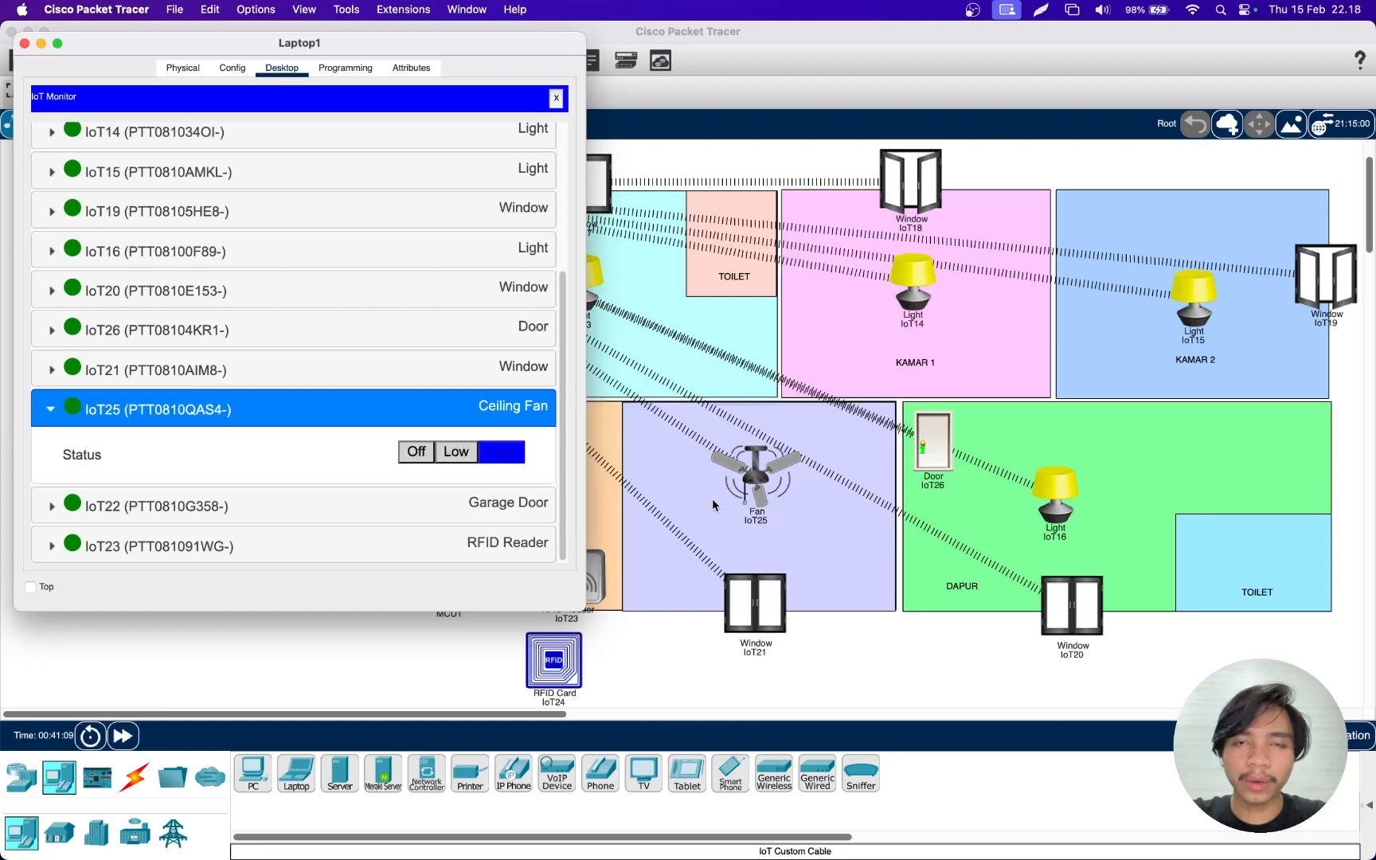
{"action": "left_click", "coordinate": [410, 460]}
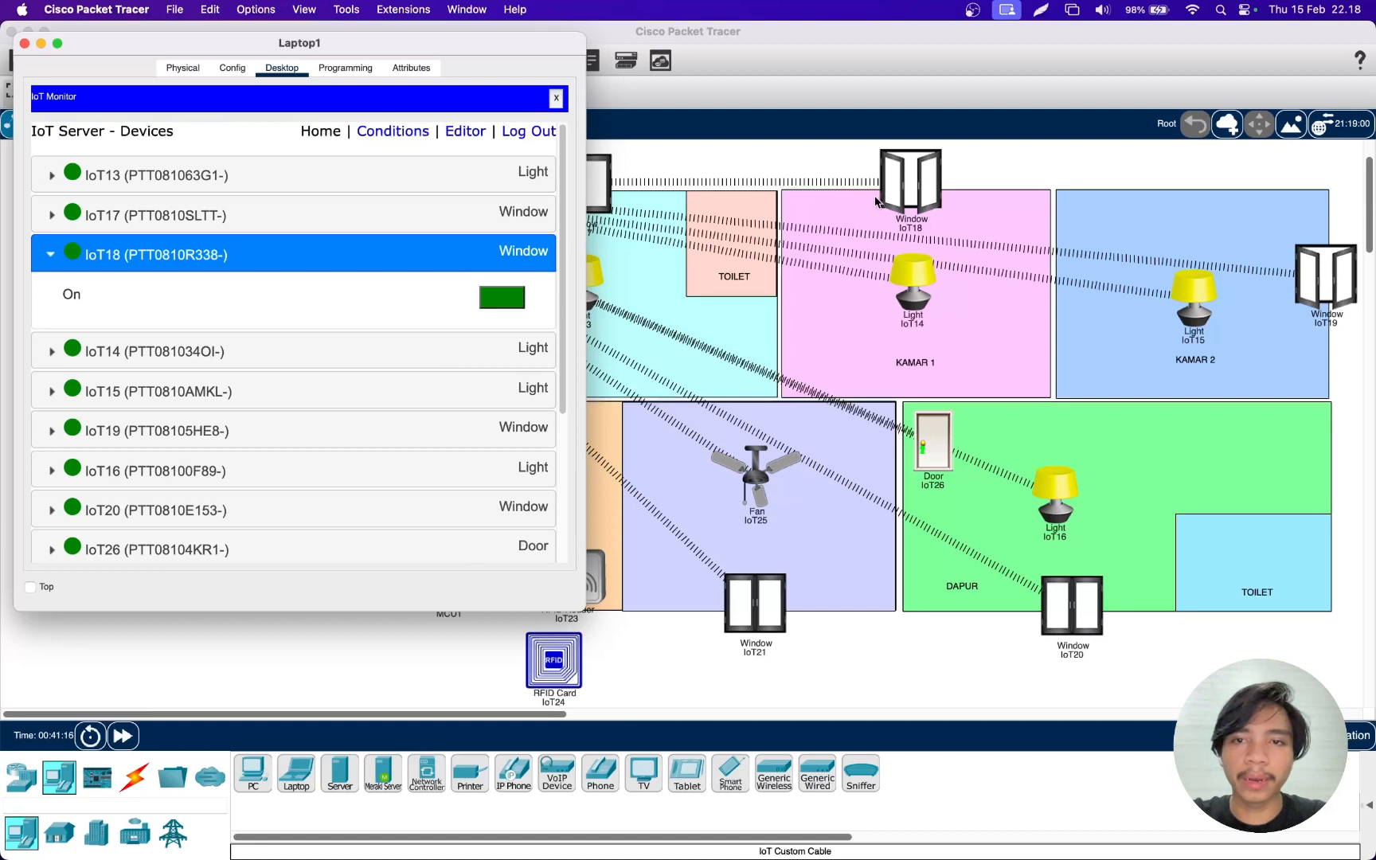
- Close the Kamar 1 window IoT18 remotely from the device list
{"action": "left_click", "coordinate": [502, 297]}
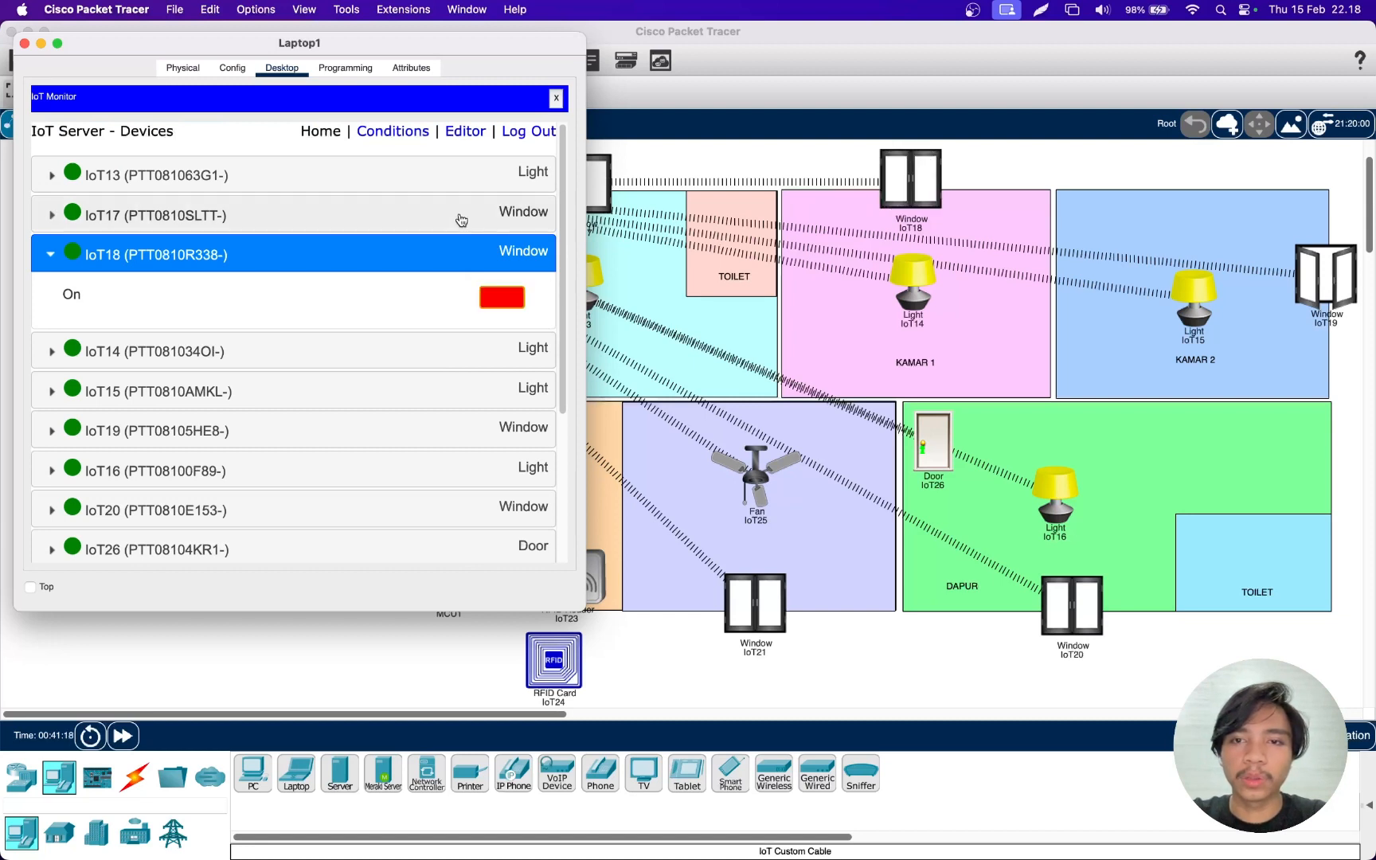
{"action": "scroll", "coordinate": [462, 220], "scroll_direction": "down", "scroll_amount": 1}
{"action": "scroll", "coordinate": [462, 220], "scroll_direction": "down", "scroll_amount": 1}
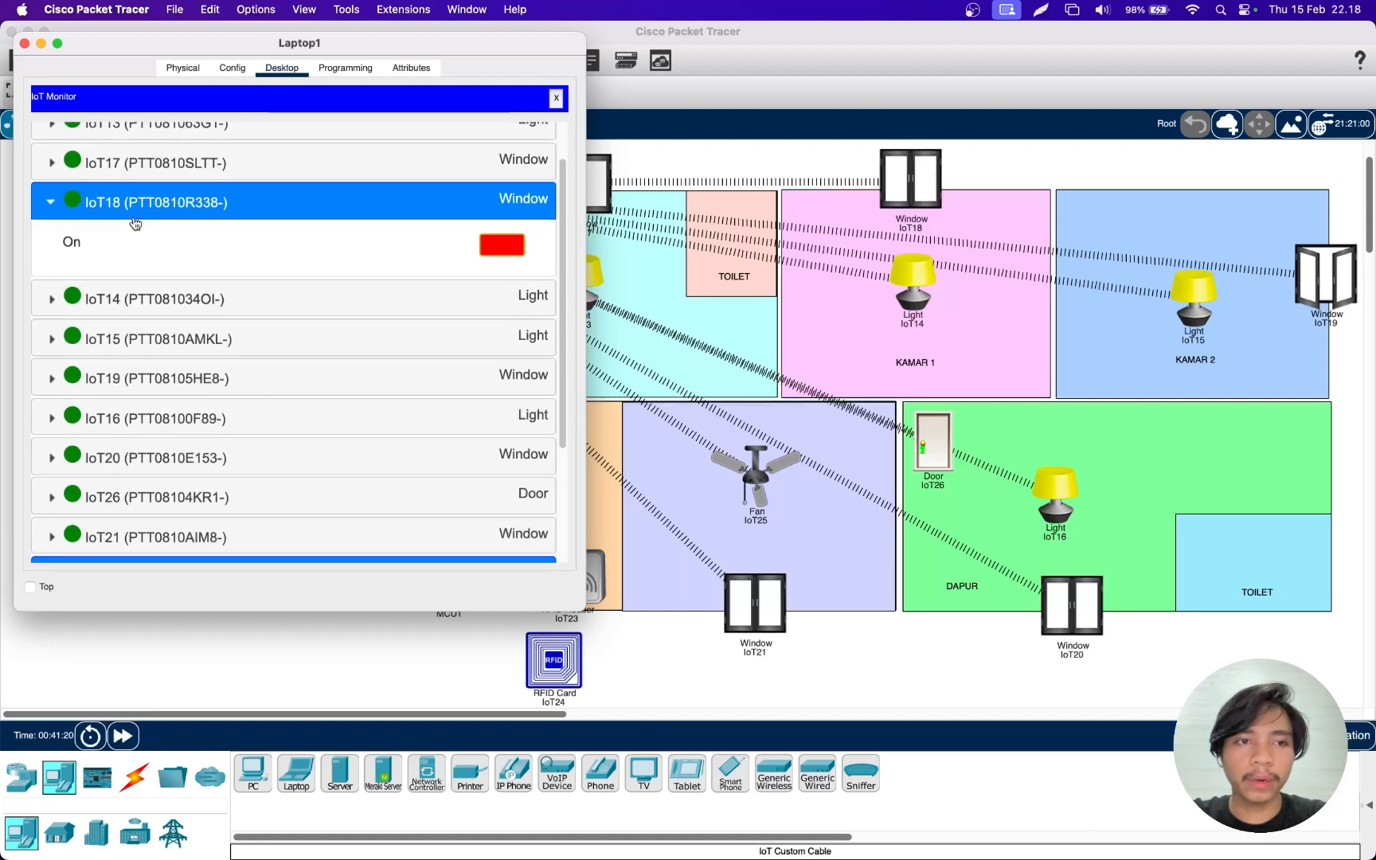
- Collapse the IoT18 entry and close the Kamar 2 window IoT19 remotely from the device list
{"action": "left_click", "coordinate": [52, 204]}
{"action": "left_click", "coordinate": [294, 323]}
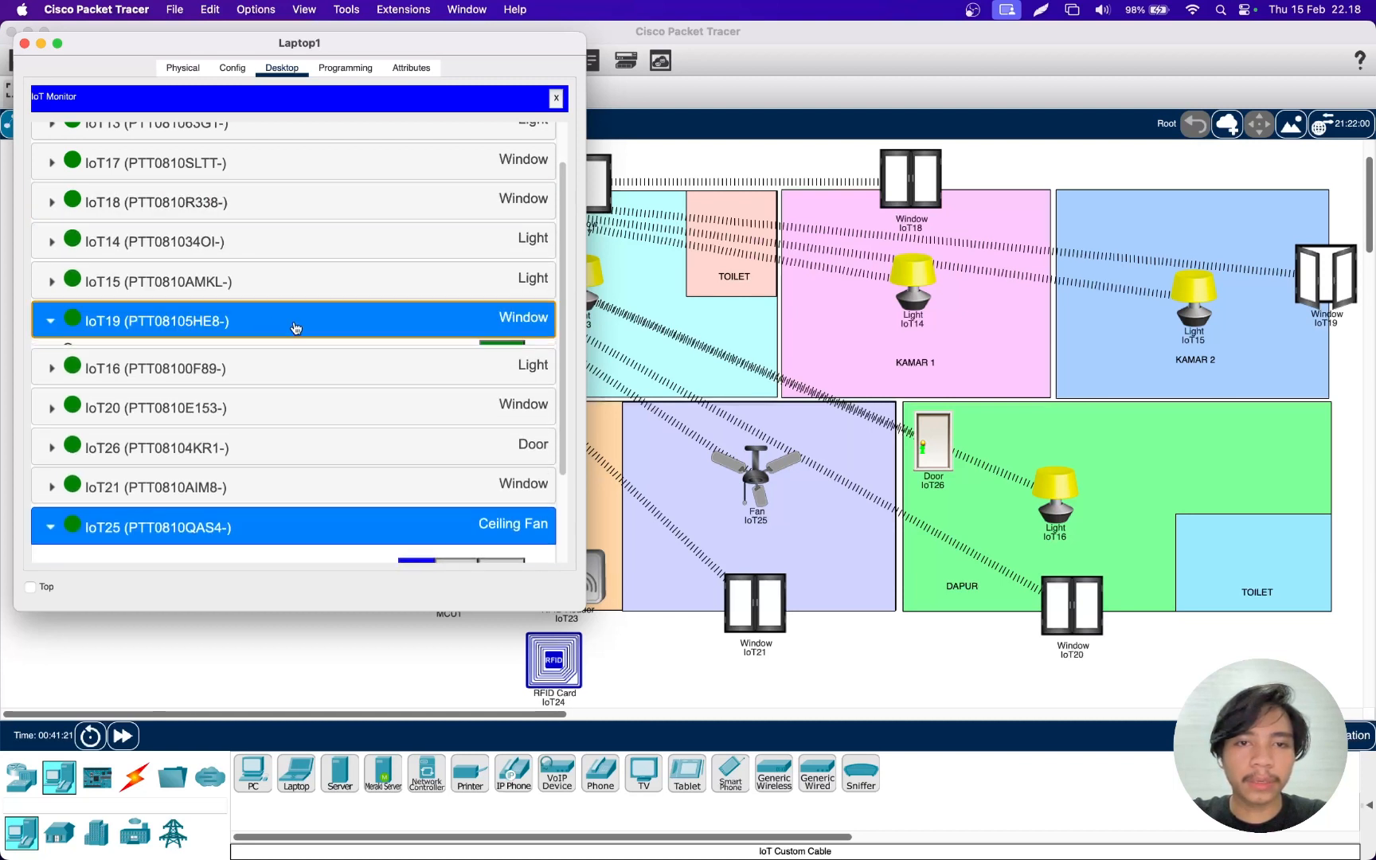
{"action": "left_click", "coordinate": [494, 368]}
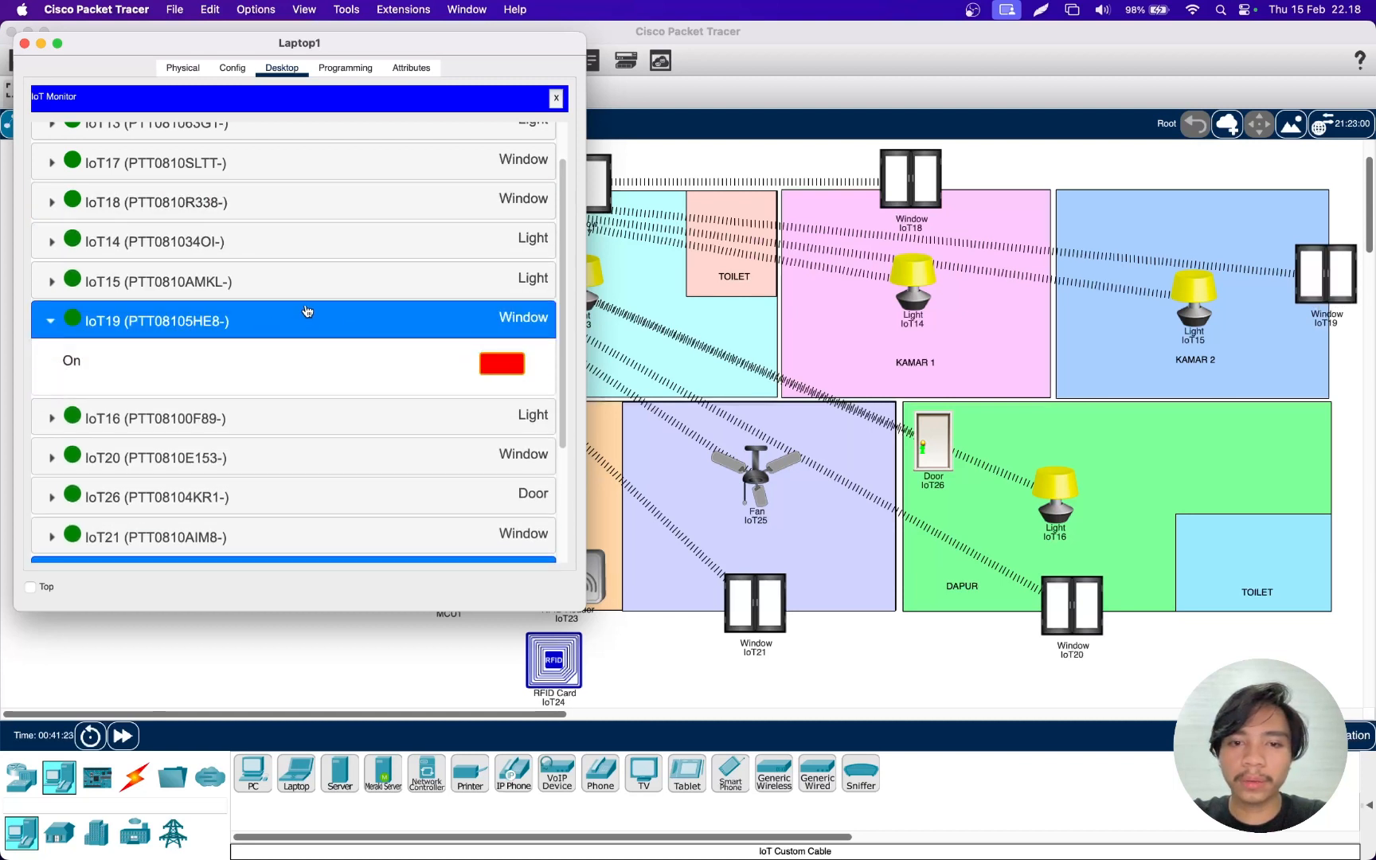
- Collapse the ceiling fan IoT25 and window IoT19 entries, and close the Laptop1 window
{"action": "scroll", "coordinate": [307, 315], "scroll_direction": "down", "scroll_amount": 1}
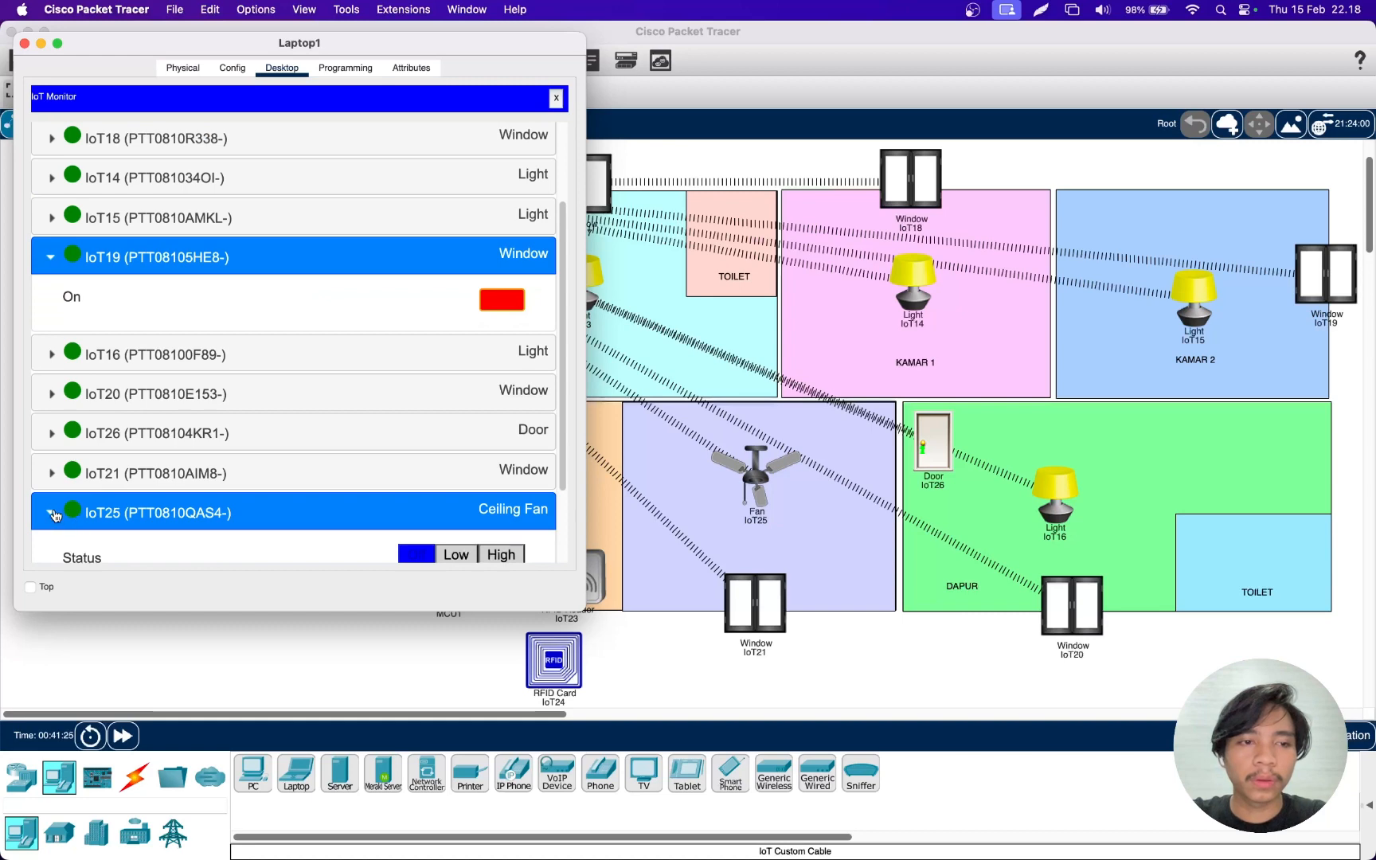
{"action": "left_click", "coordinate": [70, 514]}
{"action": "left_click", "coordinate": [68, 254]}
{"action": "scroll", "coordinate": [325, 276], "scroll_direction": "up", "scroll_amount": 3}
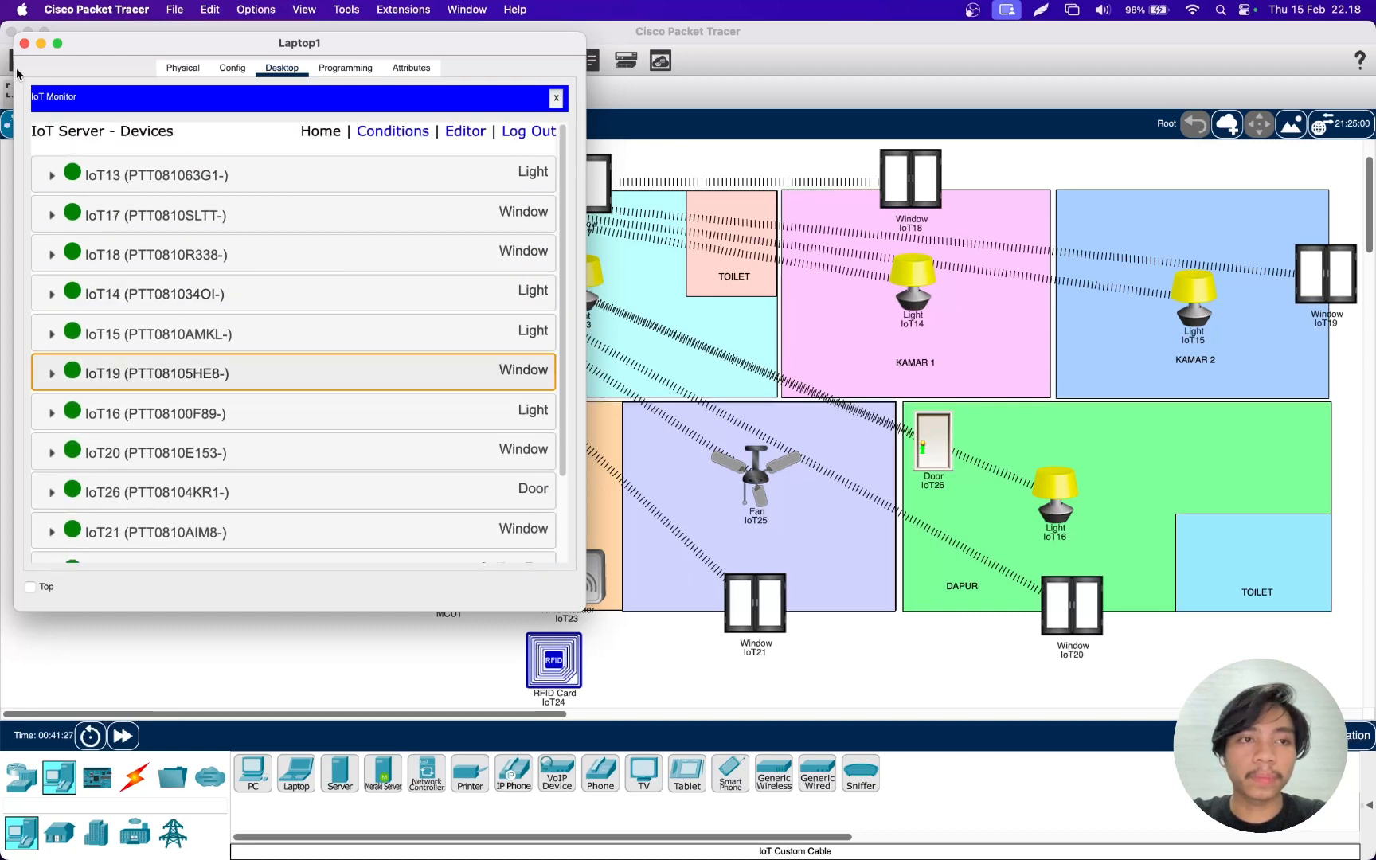
{"action": "left_click", "coordinate": [24, 43]}
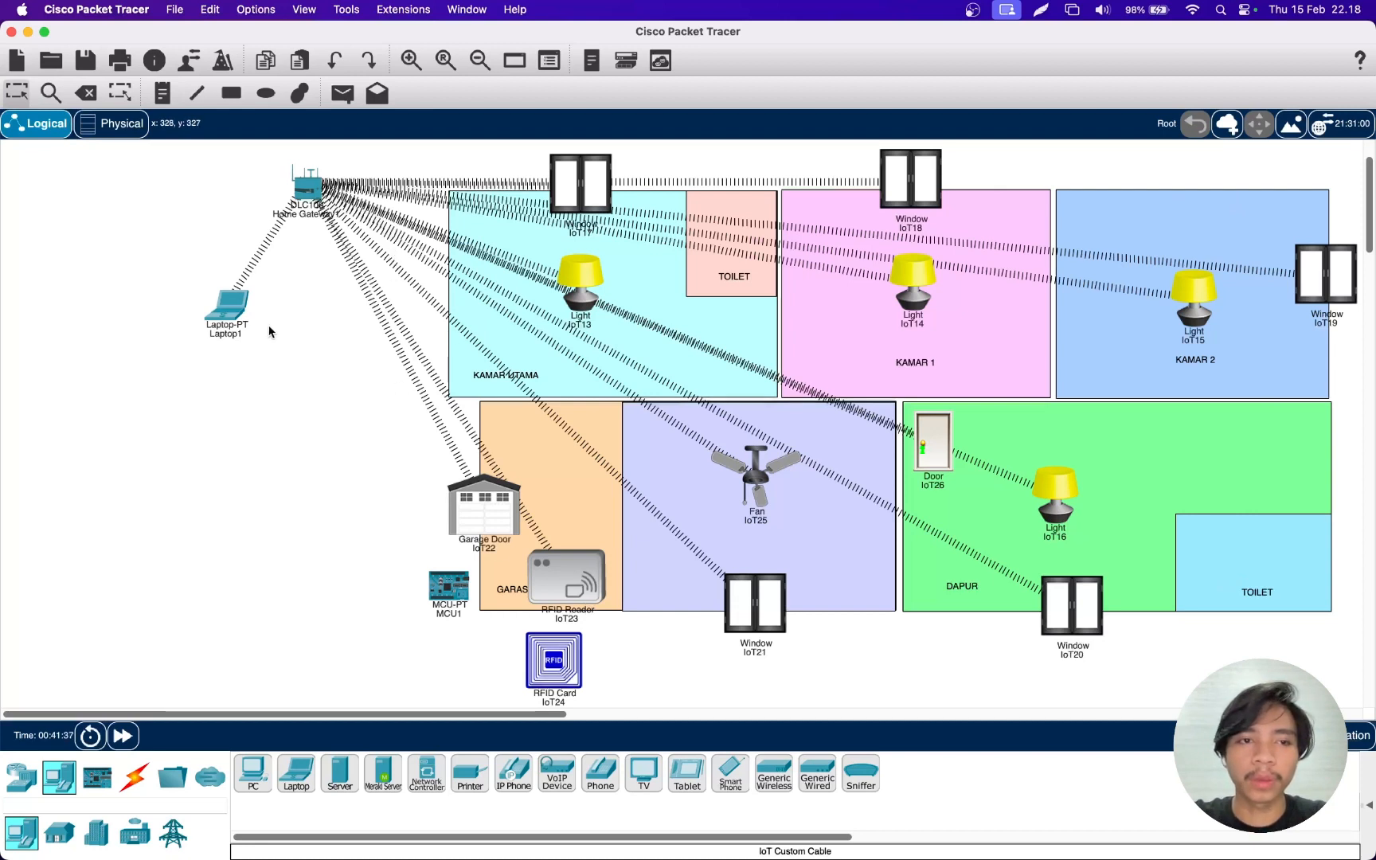
- Shift Laptop1 slightly on the workspace and reopen its IoT Monitor, keeping its window clear of the garage
{"action": "left_click_drag", "start_coordinate": [232, 311], "coordinate": [211, 297]}
{"action": "double_click", "coordinate": [211, 297]}
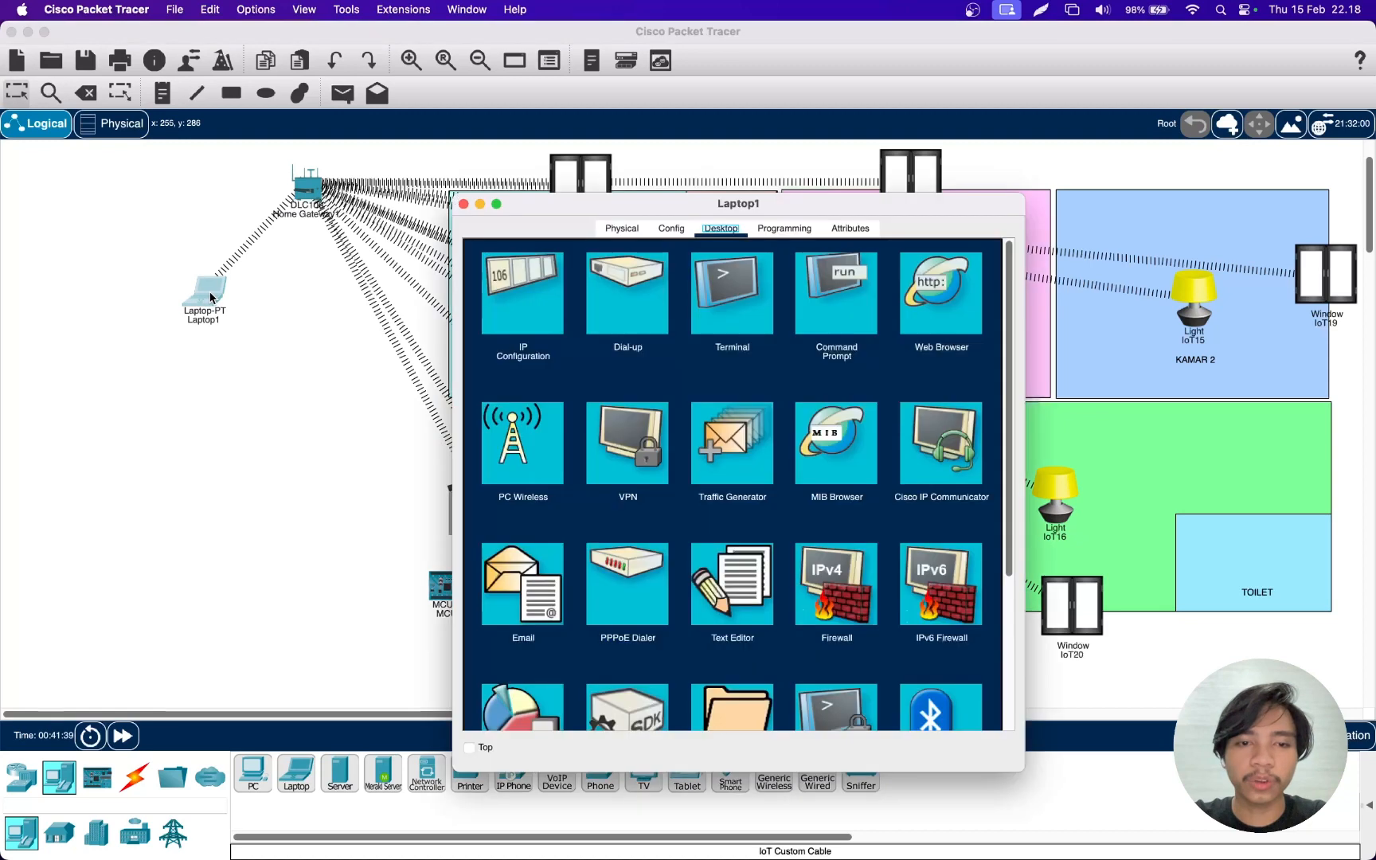
{"action": "scroll", "coordinate": [570, 585], "scroll_direction": "down", "scroll_amount": 5}
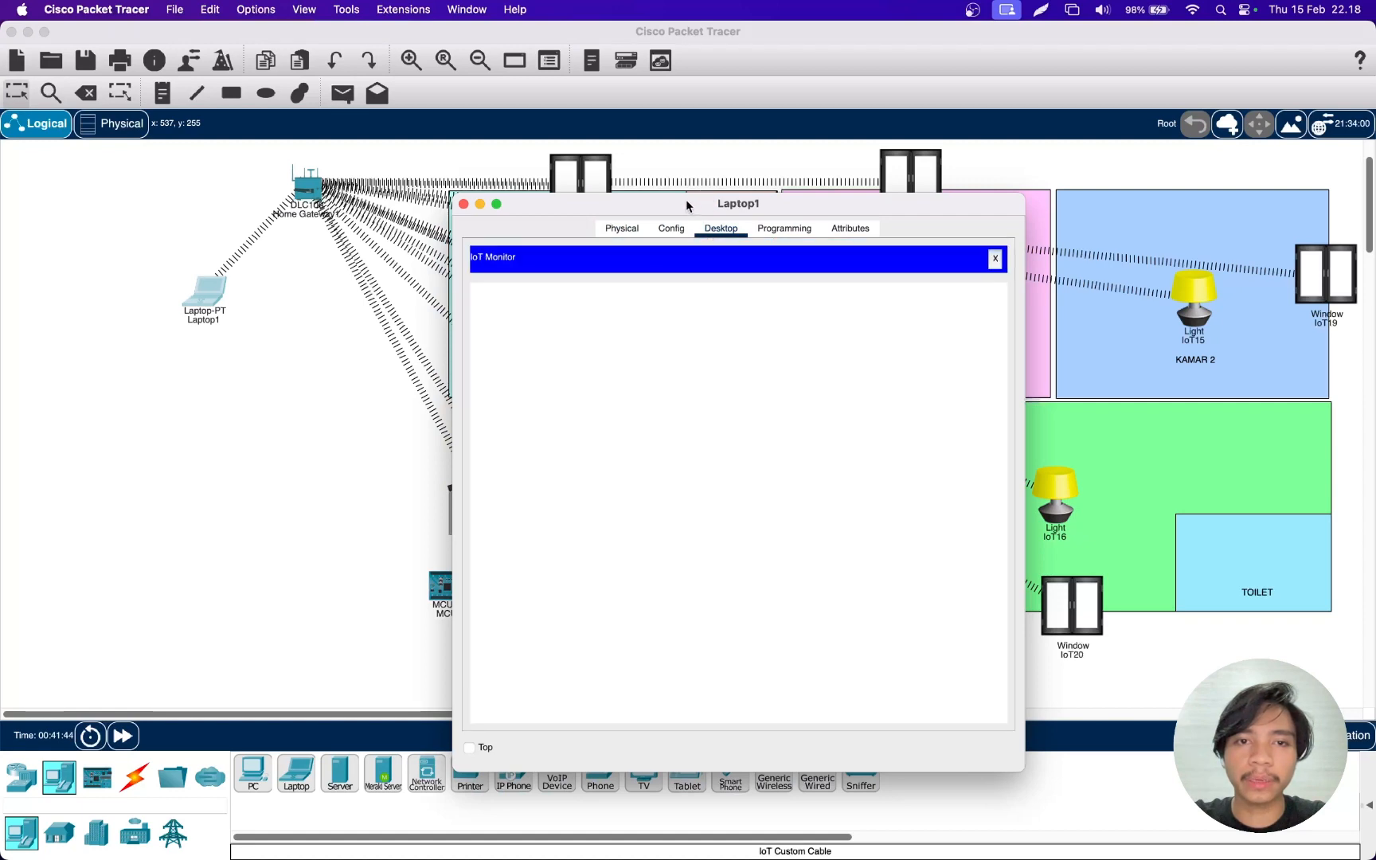
{"action": "left_click_drag", "start_coordinate": [684, 201], "coordinate": [934, 133]}
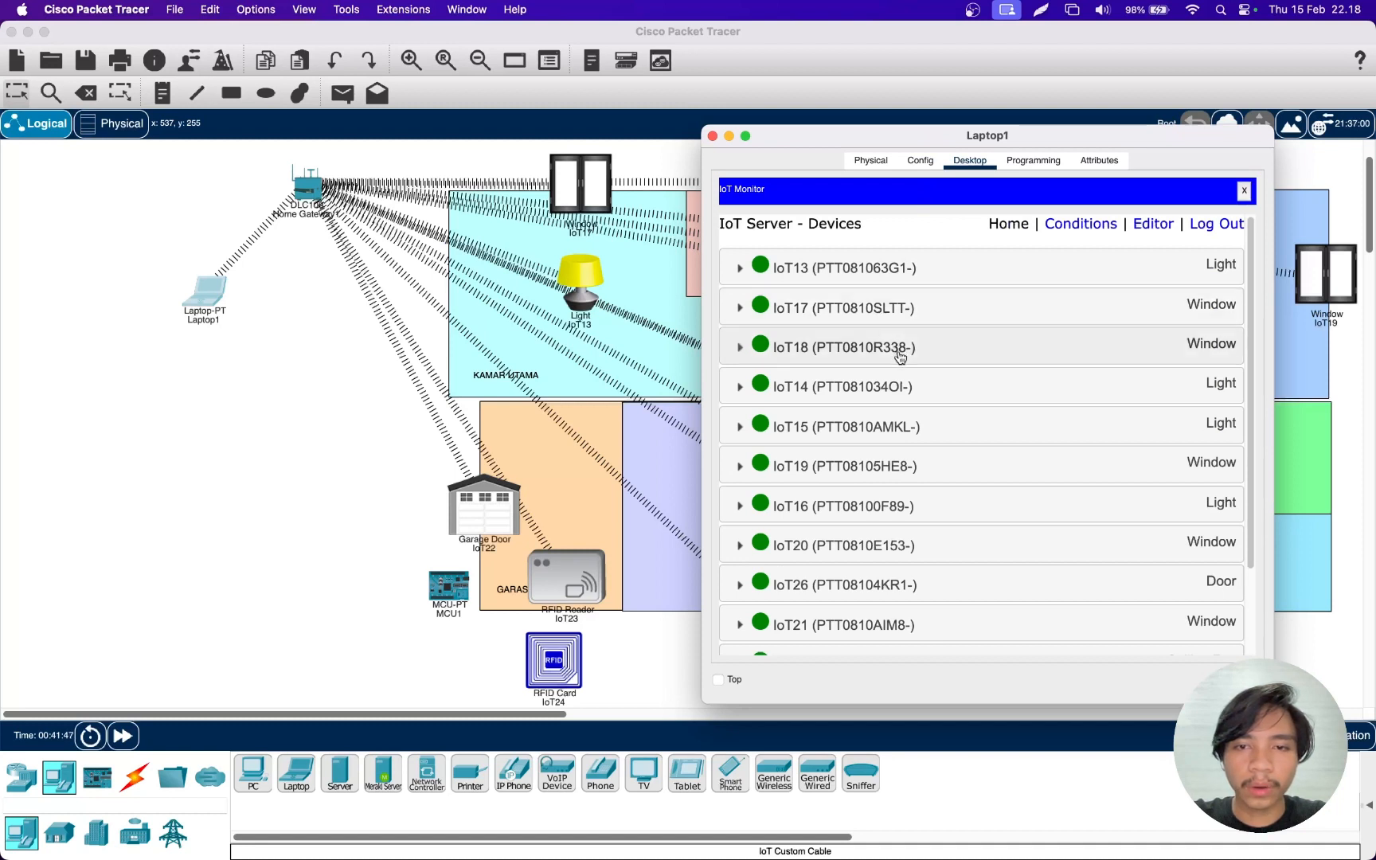
- Test the garage door IoT22 from the device list by opening and closing it, and close the Laptop1 window
{"action": "scroll", "coordinate": [900, 357], "scroll_direction": "down", "scroll_amount": 3}
{"action": "left_click", "coordinate": [839, 598]}
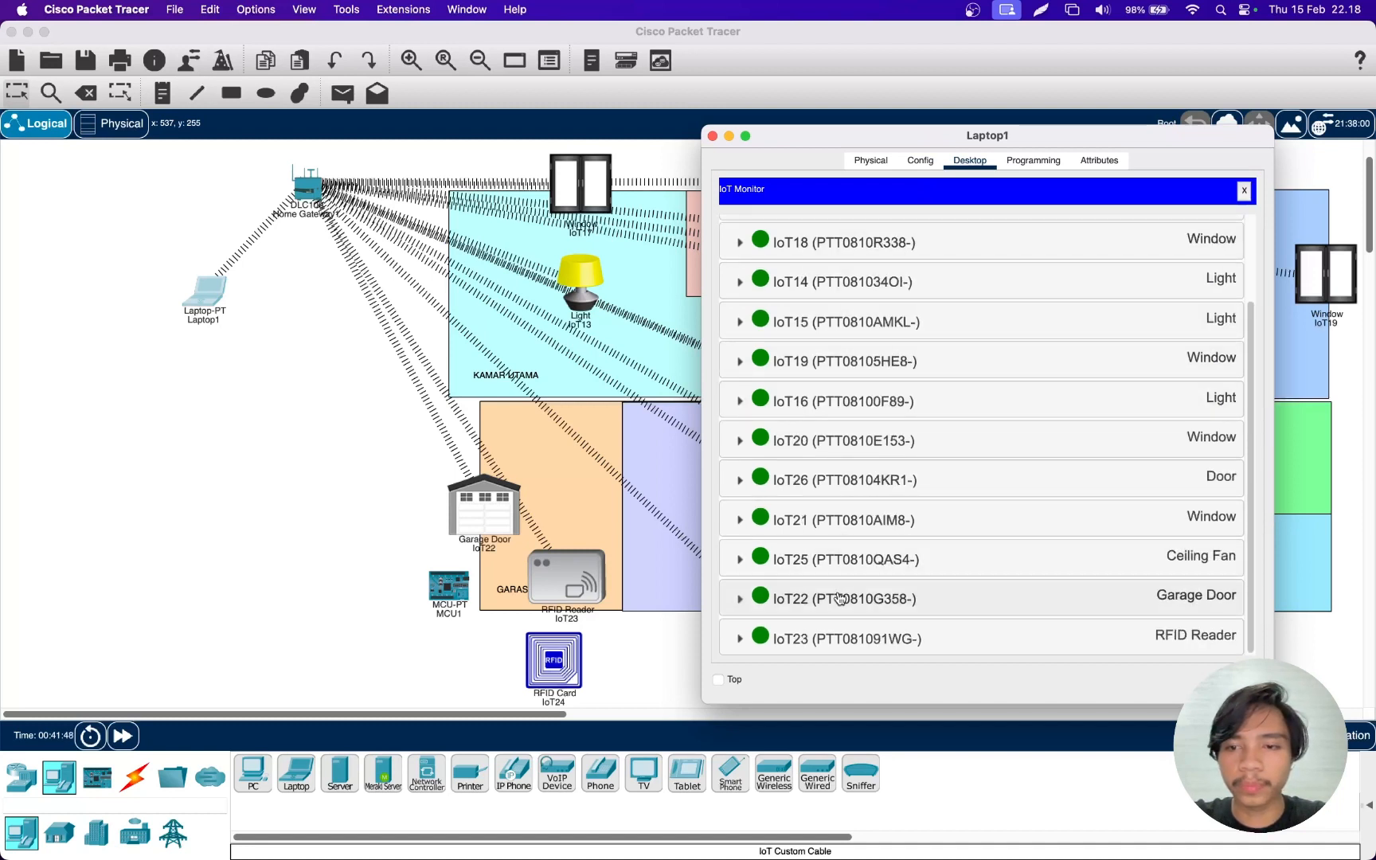
{"action": "scroll", "coordinate": [958, 435], "scroll_direction": "down", "scroll_amount": 2}
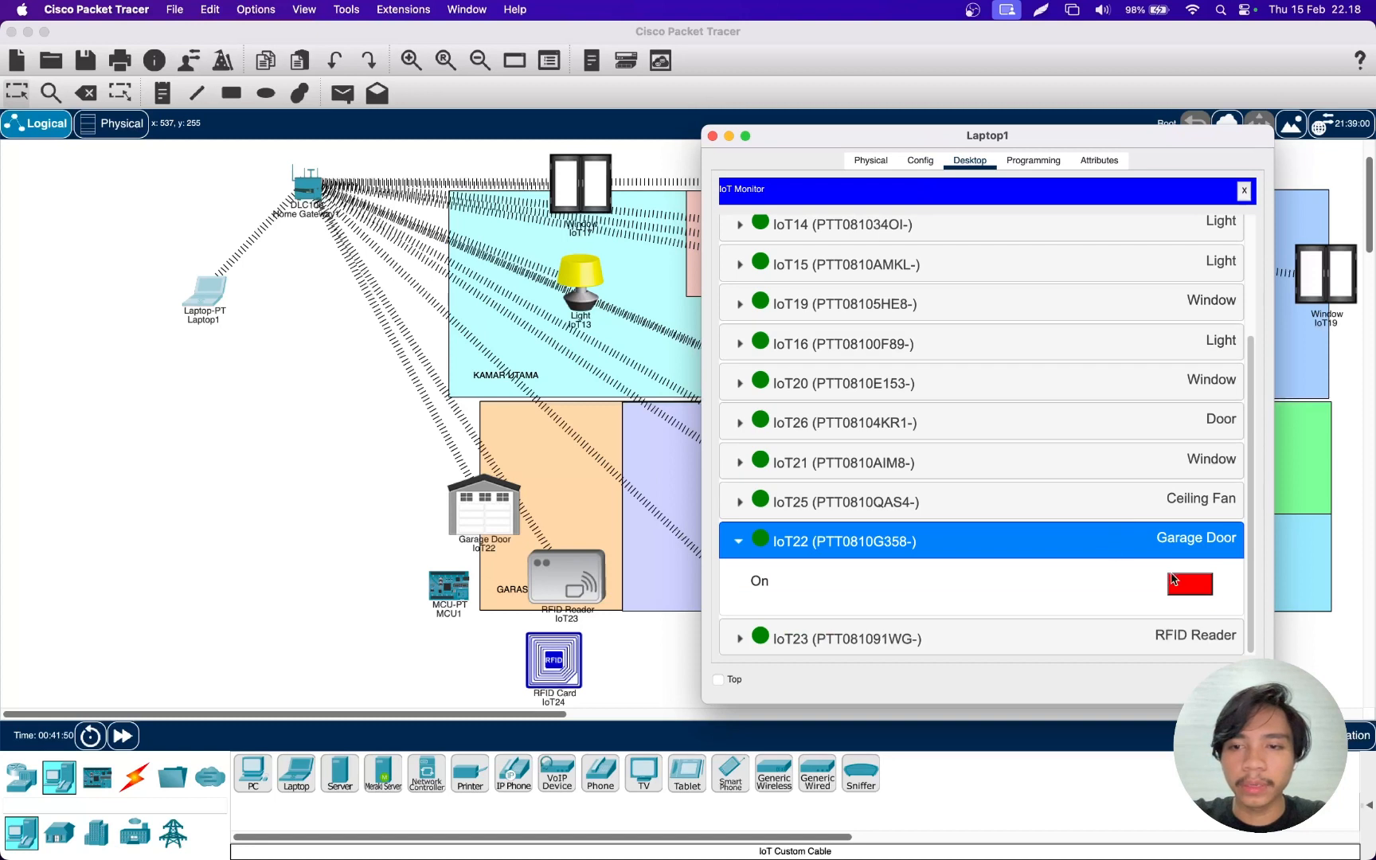
{"action": "left_click", "coordinate": [1189, 590]}
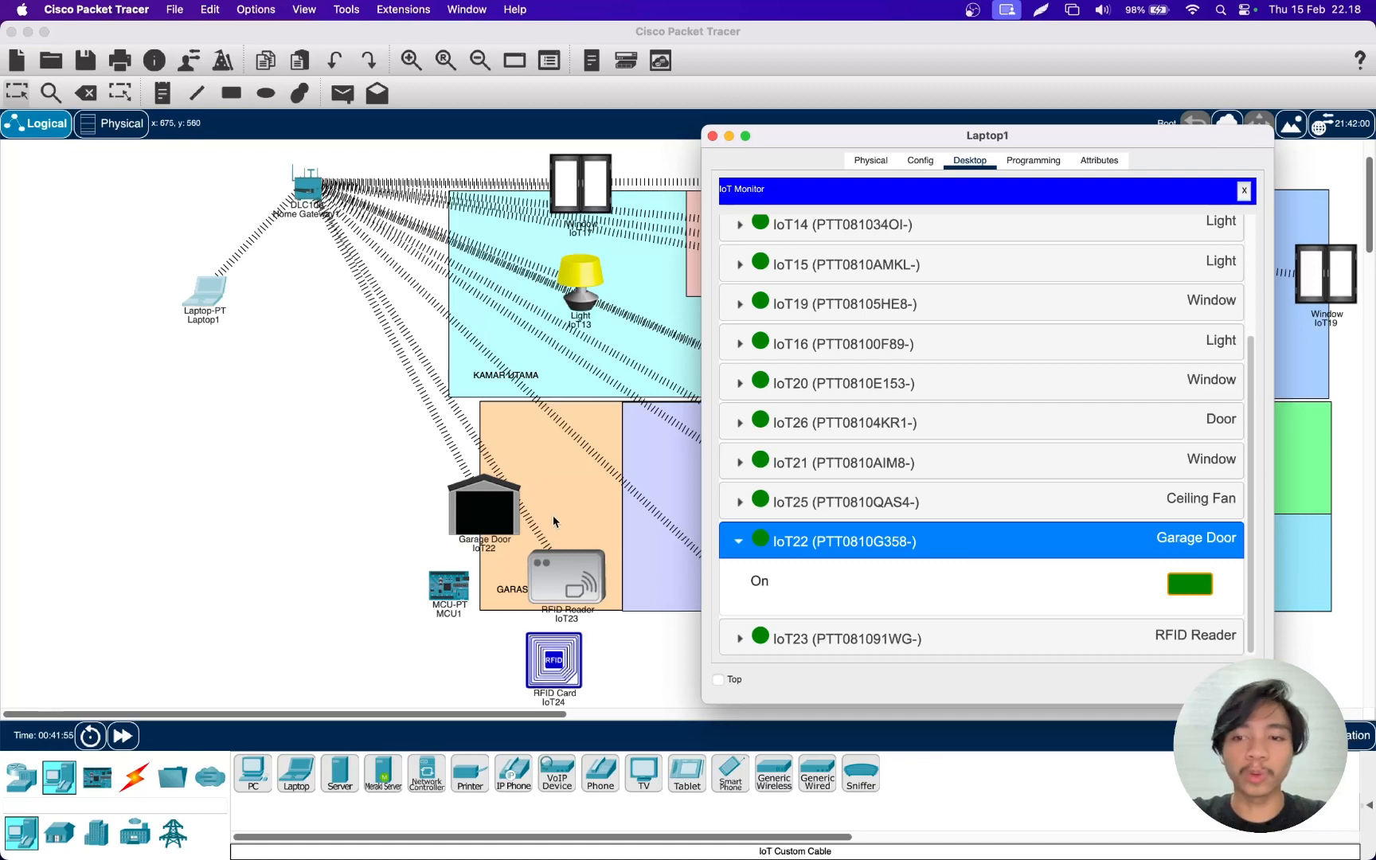
{"action": "left_click", "coordinate": [1189, 590]}
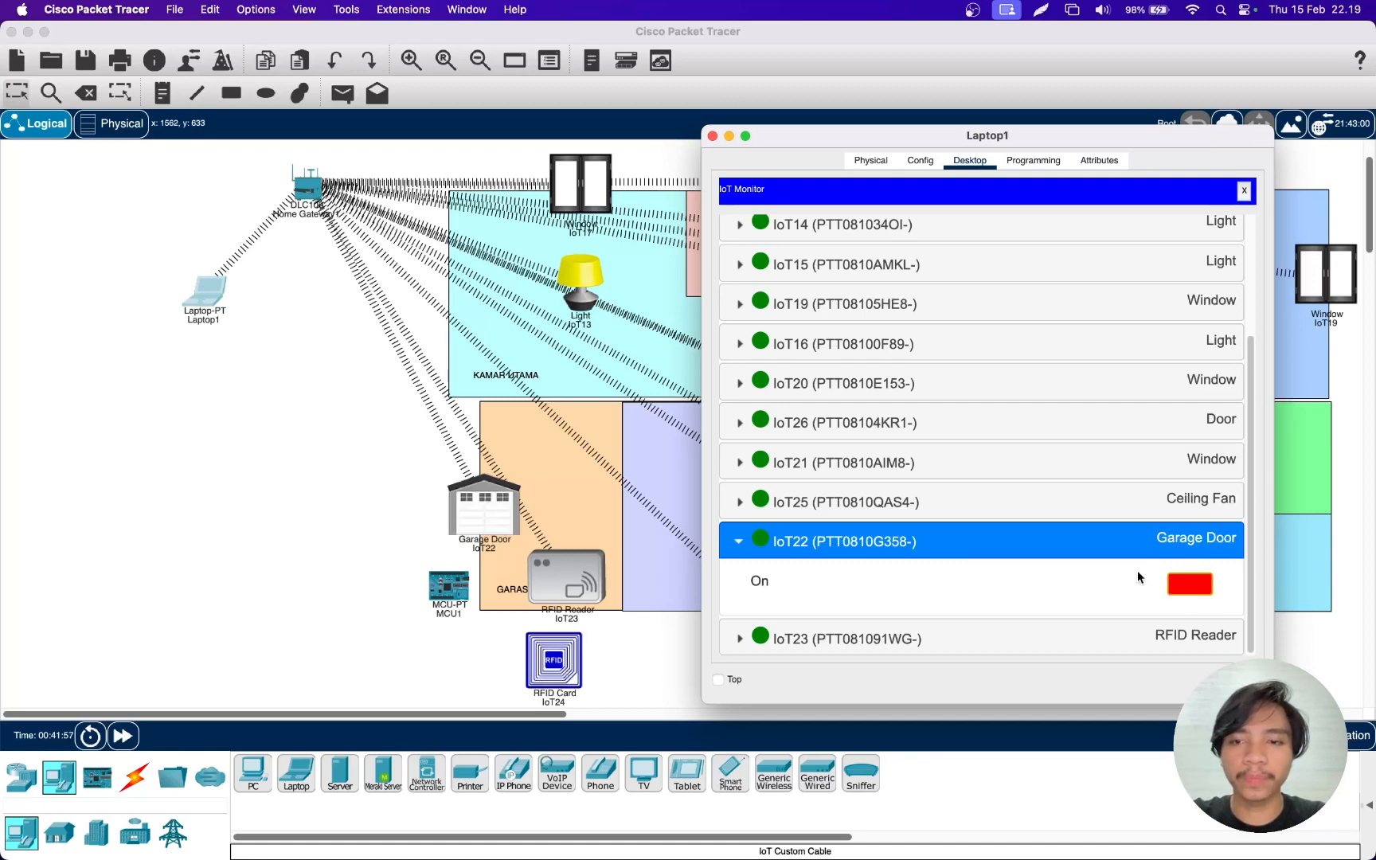
{"action": "left_click", "coordinate": [713, 137]}
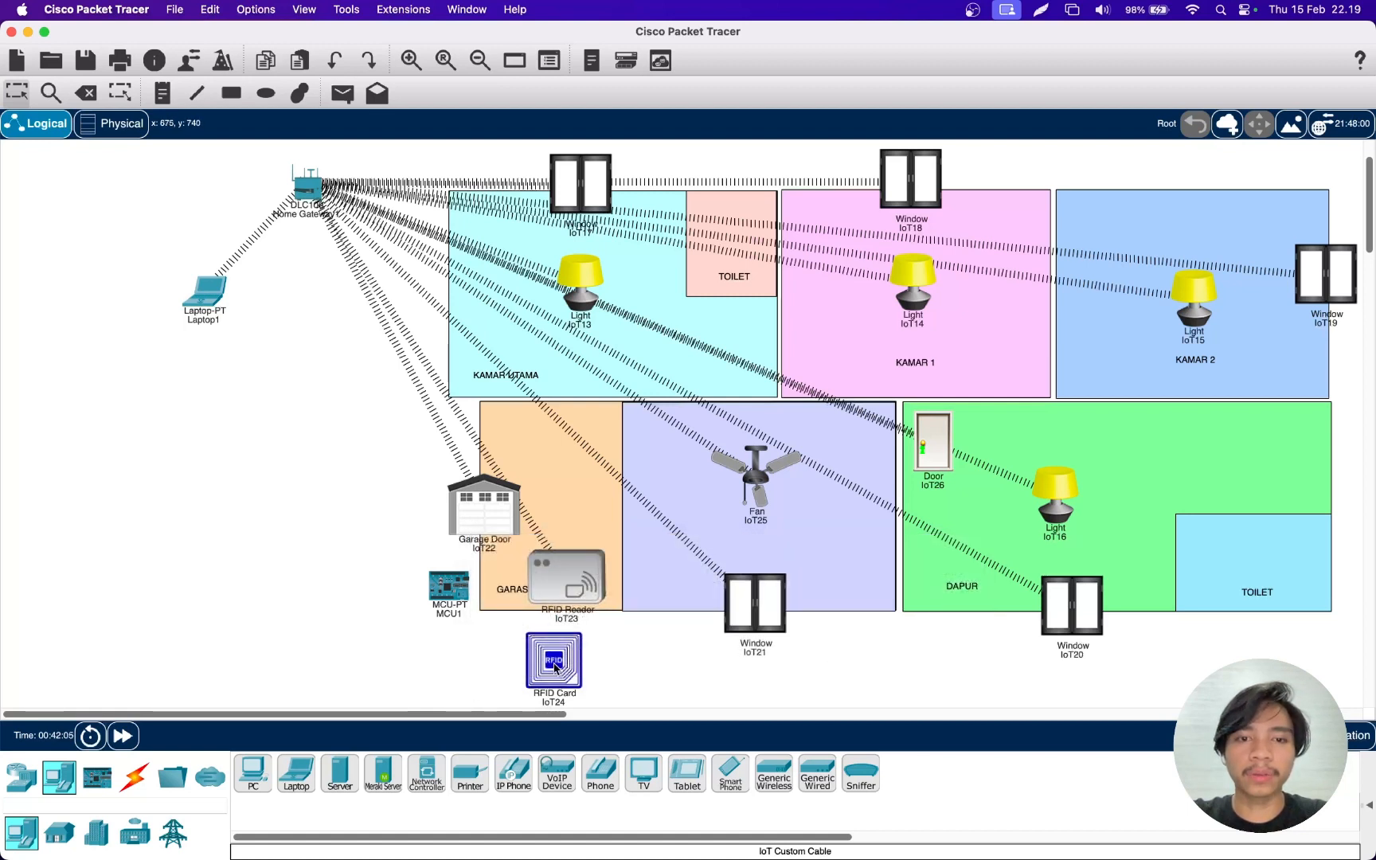
- Nudge the RFID card IoT24 slightly to the right beneath the RFID reader
{"action": "mouse_move", "coordinate": [555, 668]}
{"action": "left_mouse_down"}
{"action": "mouse_move", "coordinate": [528, 653]}
{"action": "mouse_move", "coordinate": [575, 637]}
{"action": "mouse_move", "coordinate": [596, 590]}
{"action": "mouse_move", "coordinate": [577, 579]}
{"action": "mouse_move", "coordinate": [563, 651]}
{"action": "left_mouse_up"}
{"action": "left_click", "coordinate": [381, 607]}
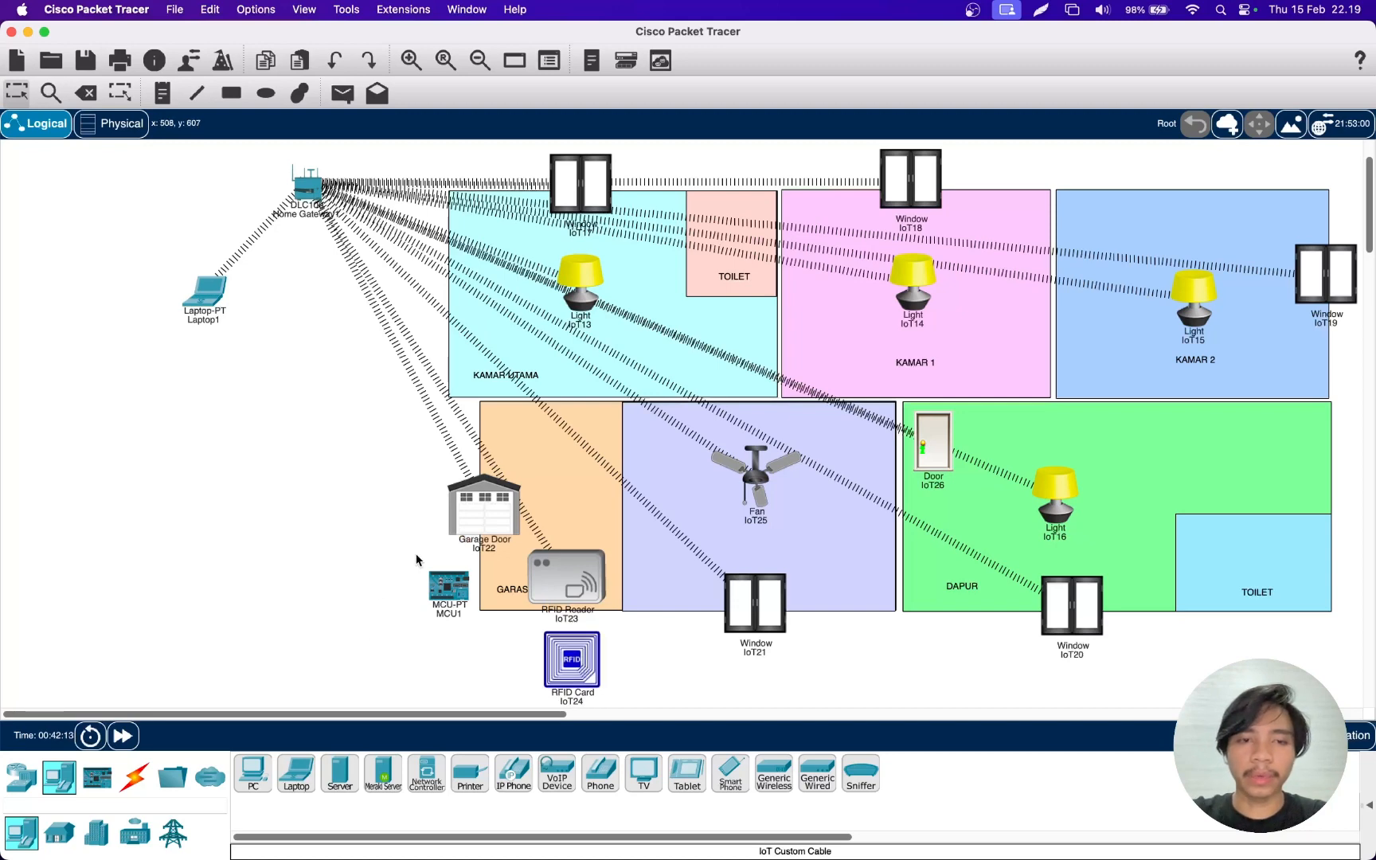
- Connect the garage door IoT22 to port D1 of MCU1 with an IoT Custom Cable, and move MCU1 farther from the door
{"action": "left_click", "coordinate": [411, 60]}
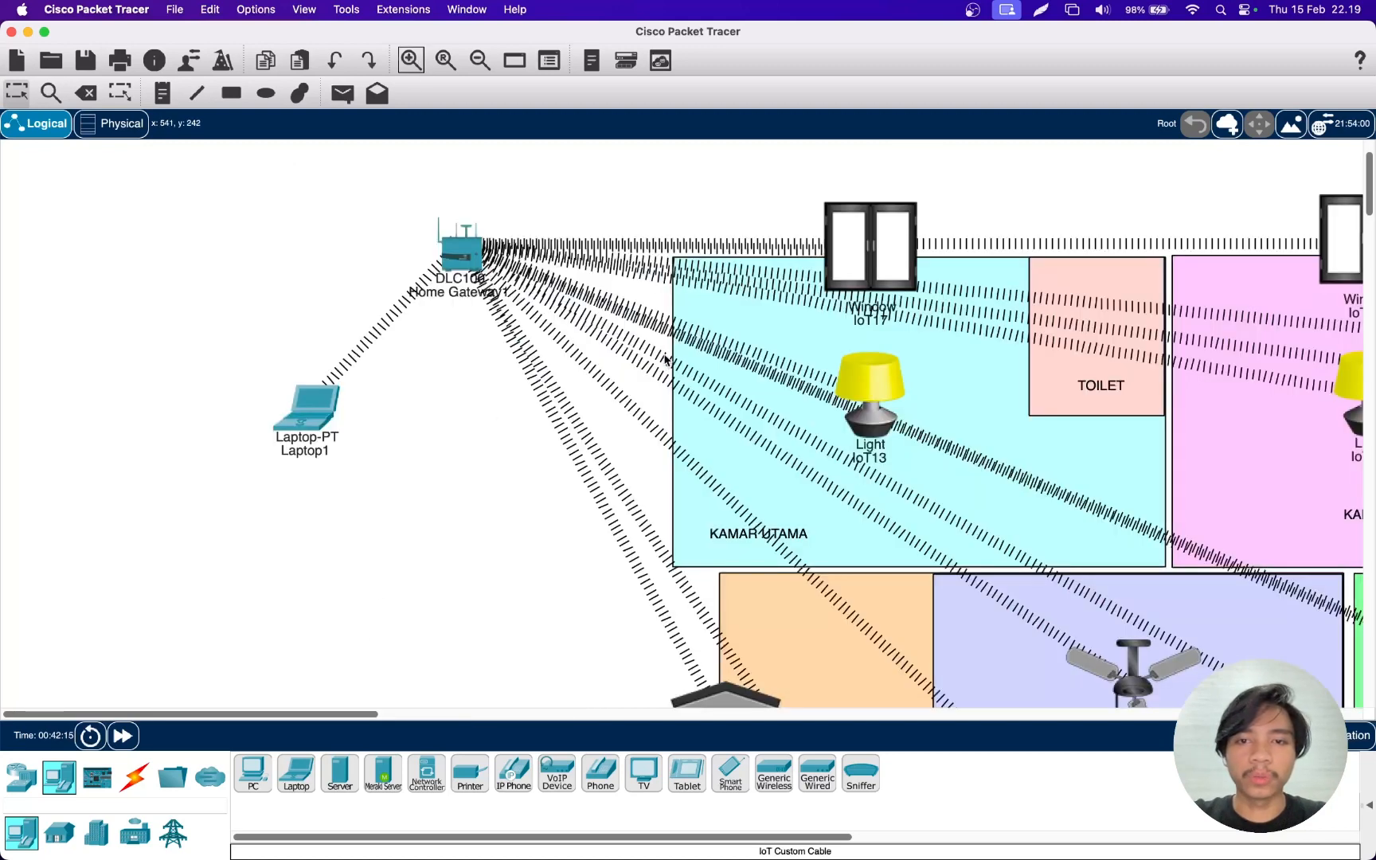
{"action": "scroll", "coordinate": [664, 358], "scroll_direction": "down", "scroll_amount": 10}
{"action": "scroll", "coordinate": [664, 355], "scroll_direction": "right", "scroll_amount": 8}
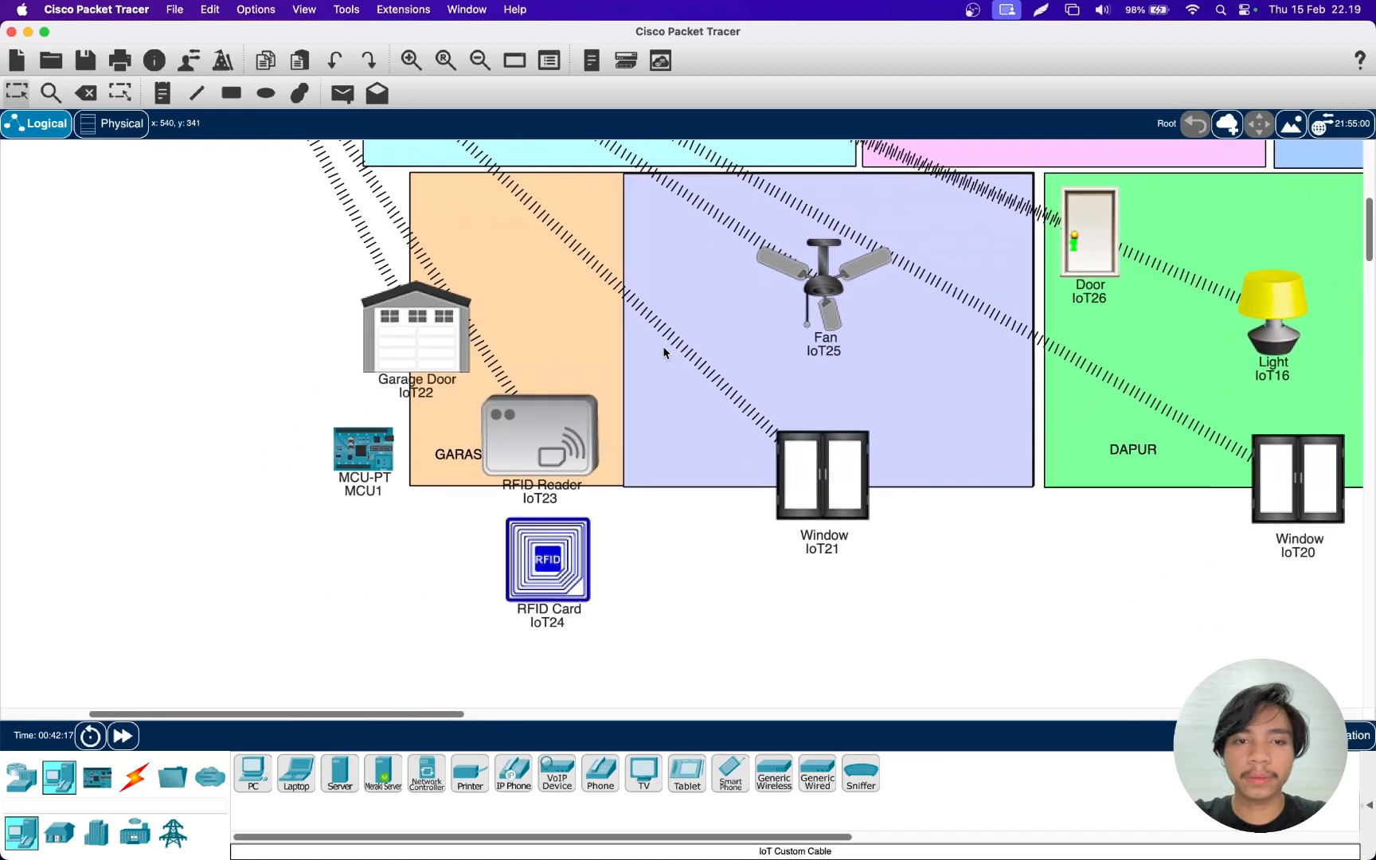
{"action": "scroll", "coordinate": [664, 352], "scroll_direction": "left", "scroll_amount": 3}
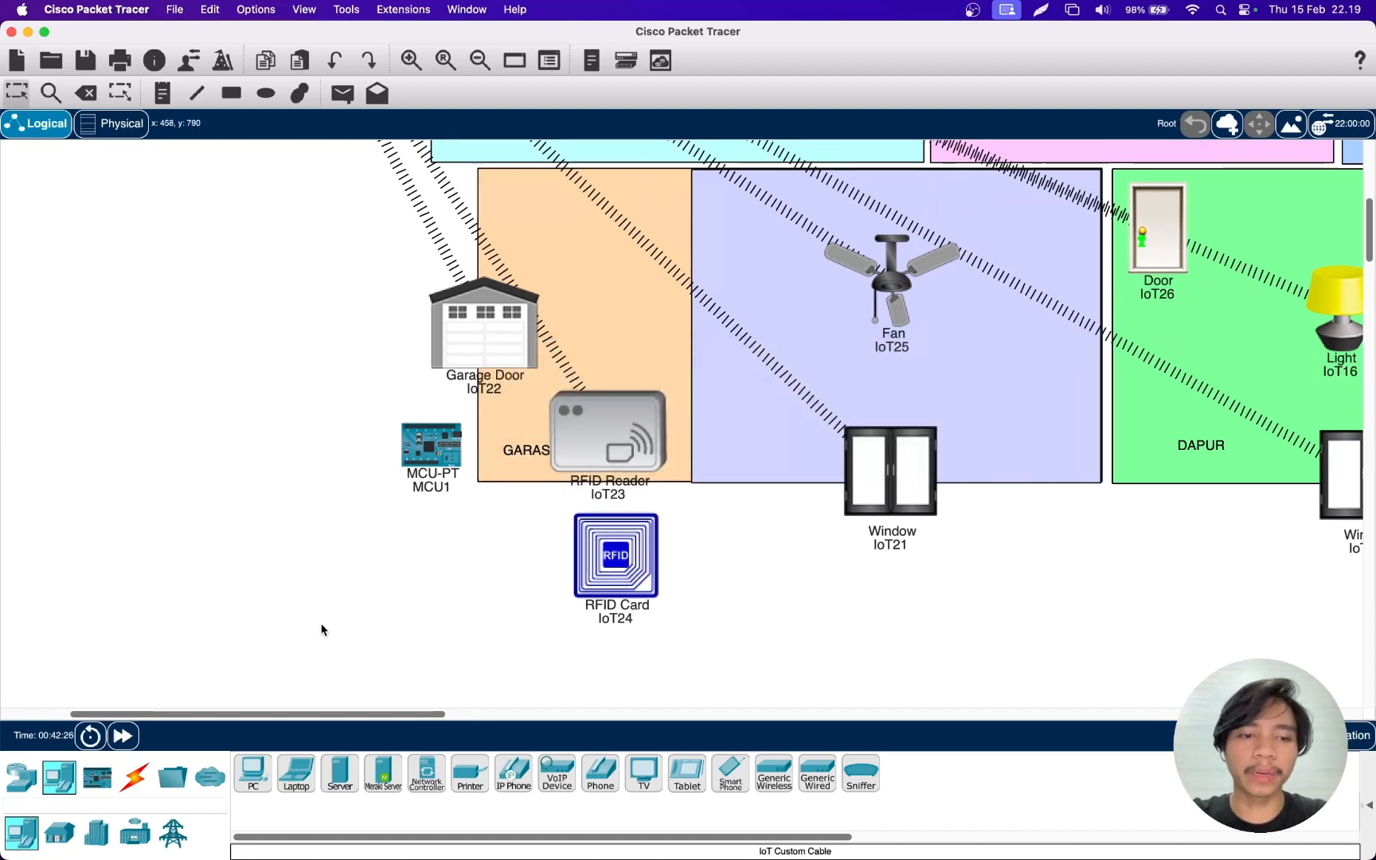
{"action": "left_click", "coordinate": [137, 776]}
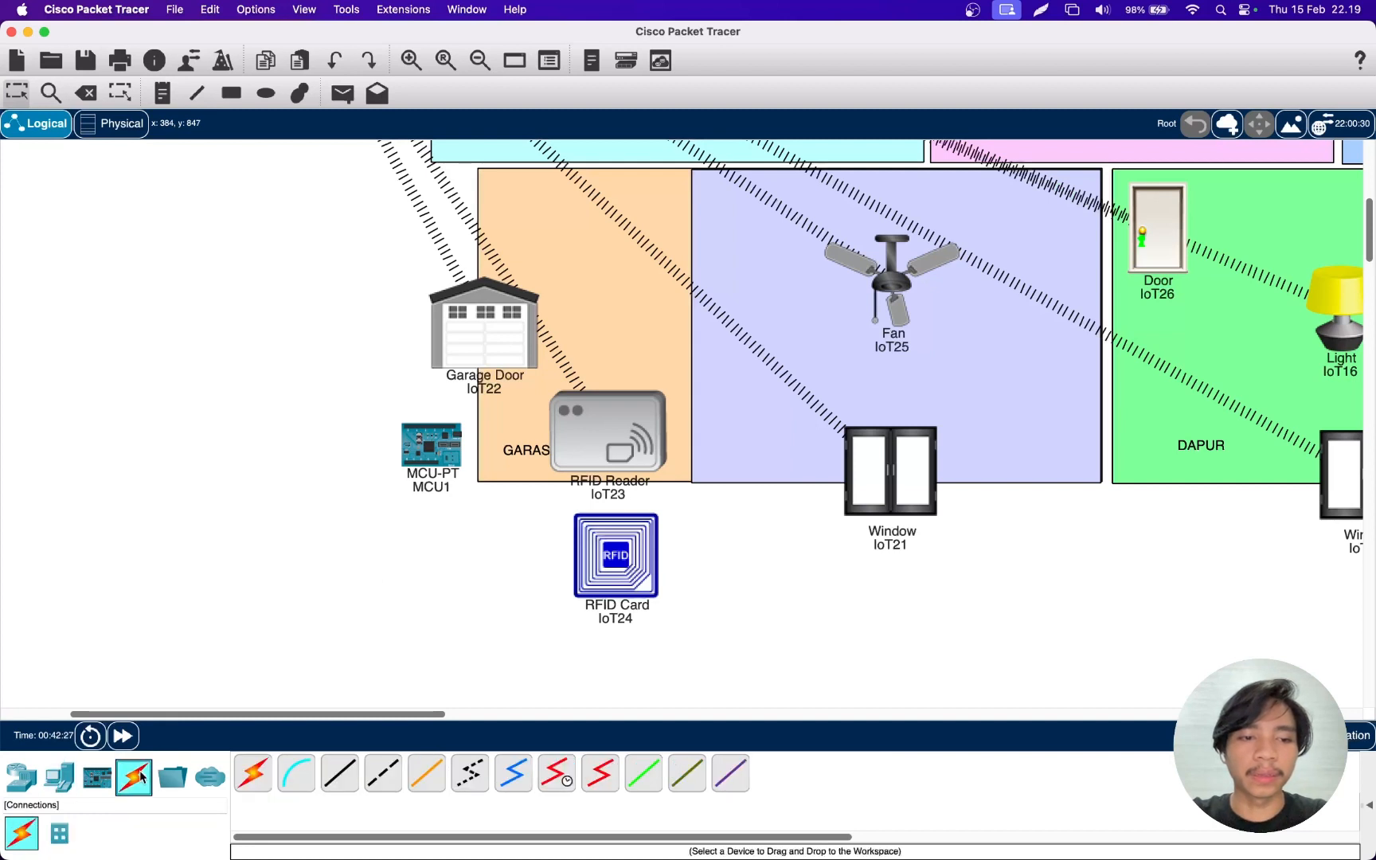
{"action": "left_click", "coordinate": [681, 769]}
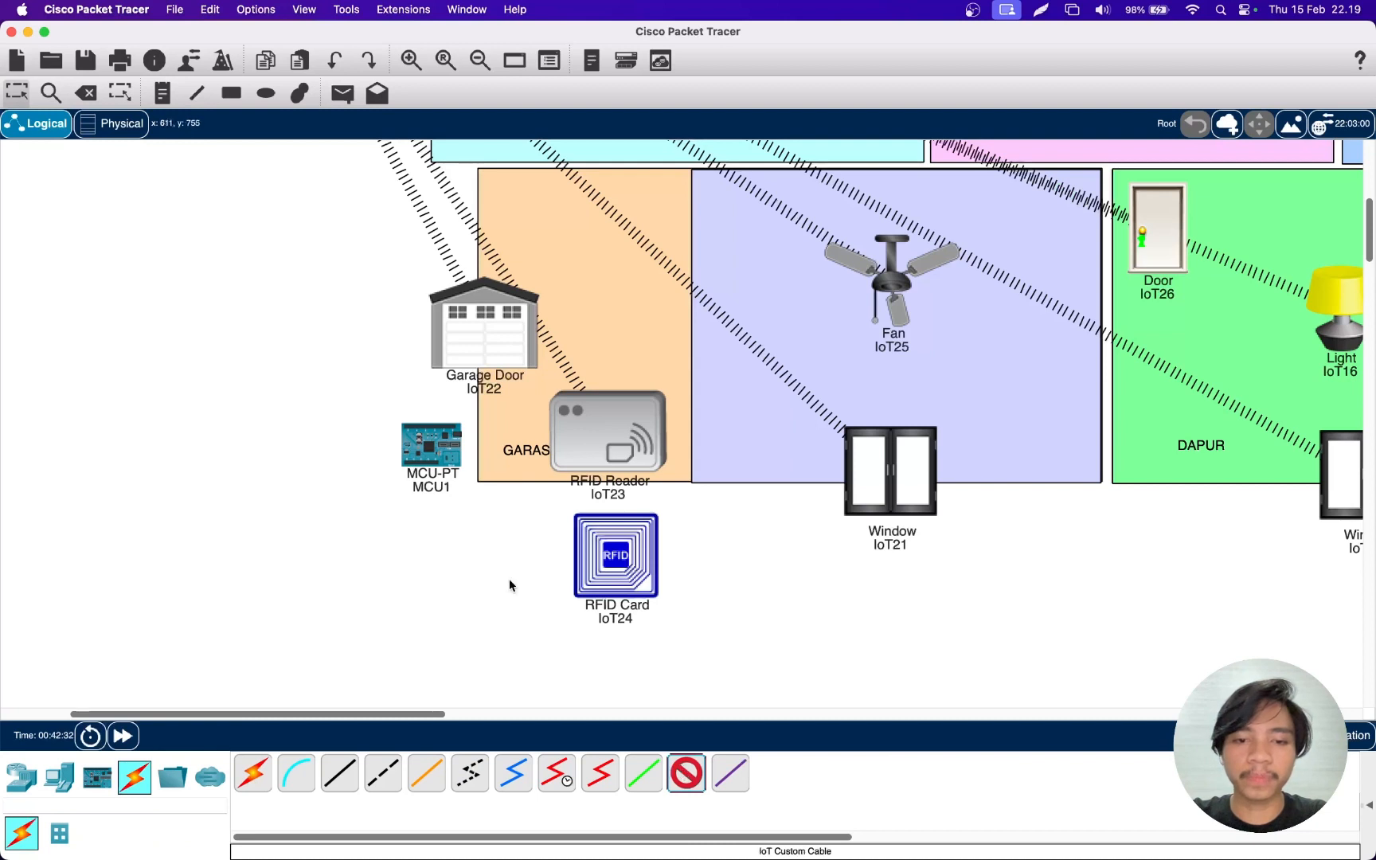
{"action": "left_click", "coordinate": [469, 332]}
{"action": "left_click", "coordinate": [495, 337]}
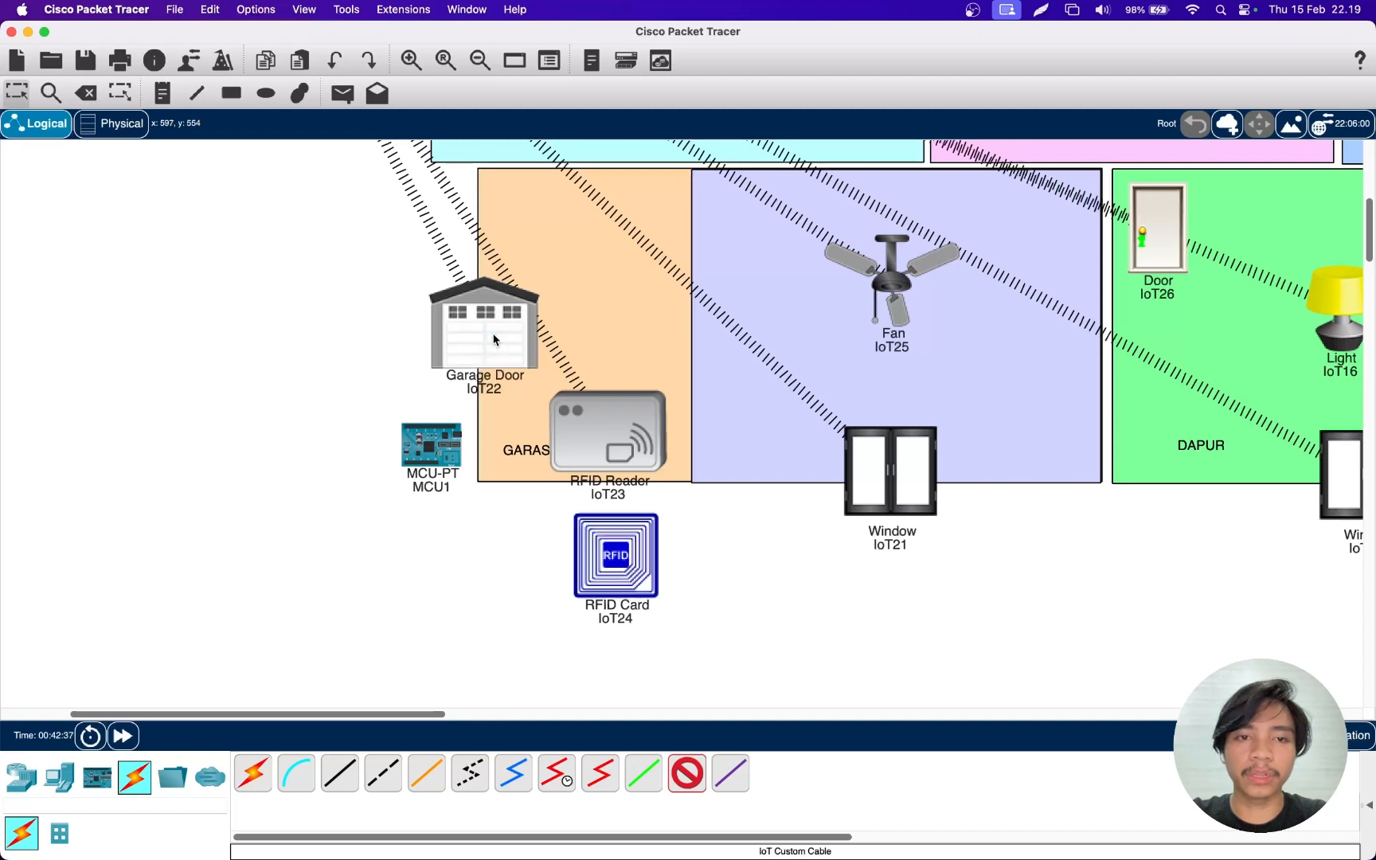
{"action": "left_click", "coordinate": [436, 455]}
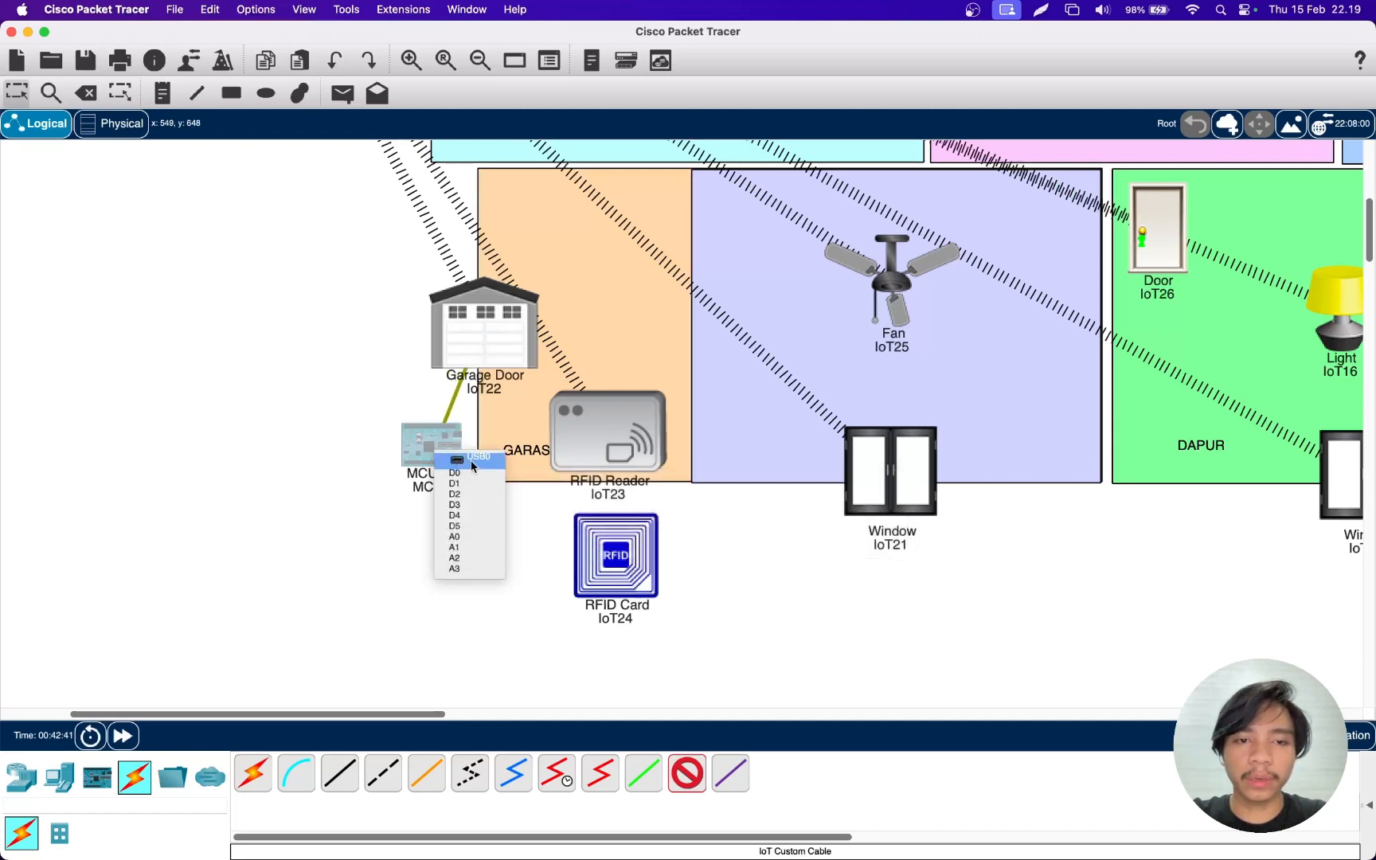
{"action": "left_click", "coordinate": [466, 483]}
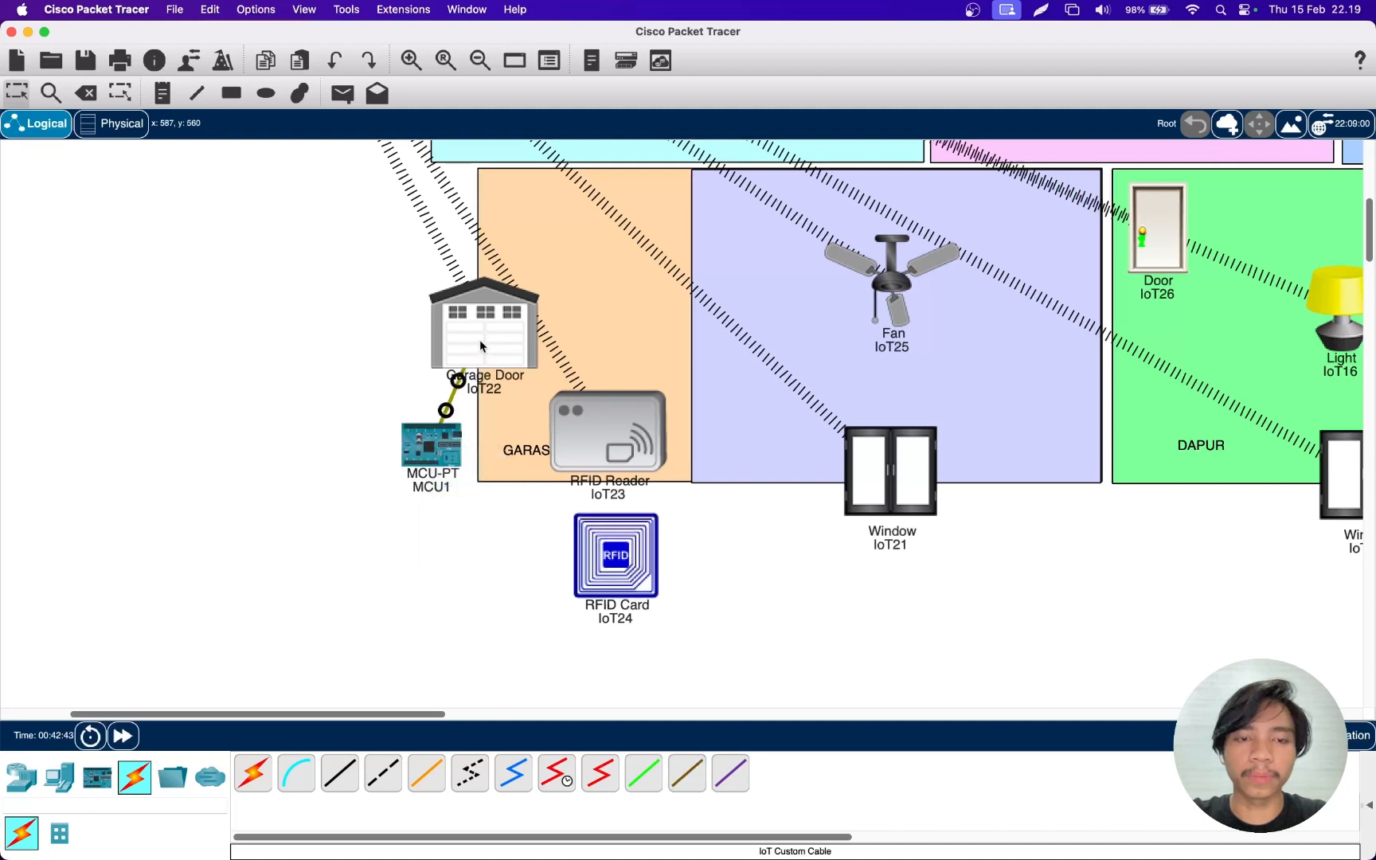
{"action": "left_click_drag", "start_coordinate": [441, 439], "coordinate": [399, 469]}
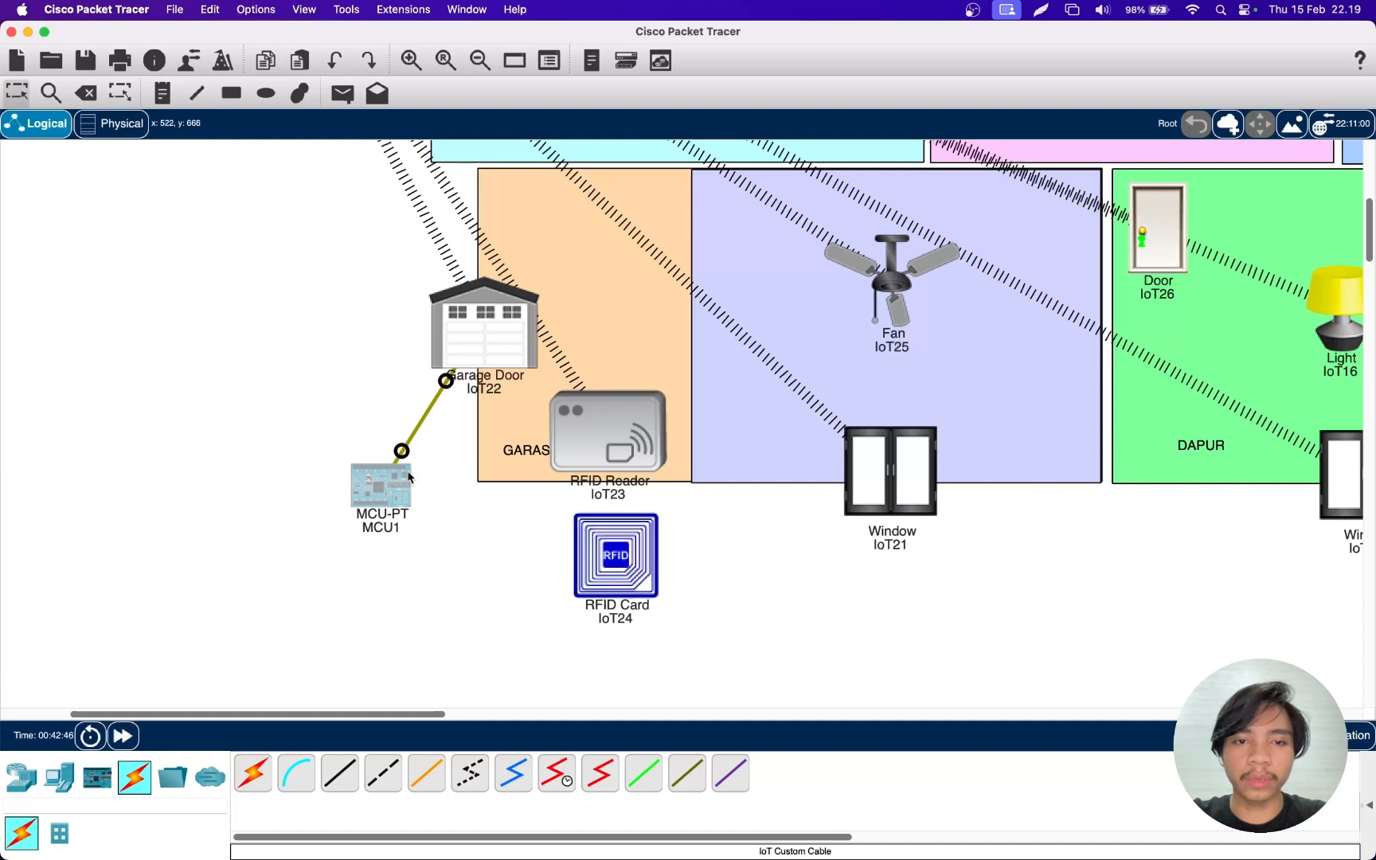
- Set the RFID reader IoT23 to 2 analog slots in its advanced I/O configuration, and close its window
{"action": "left_click", "coordinate": [612, 430]}
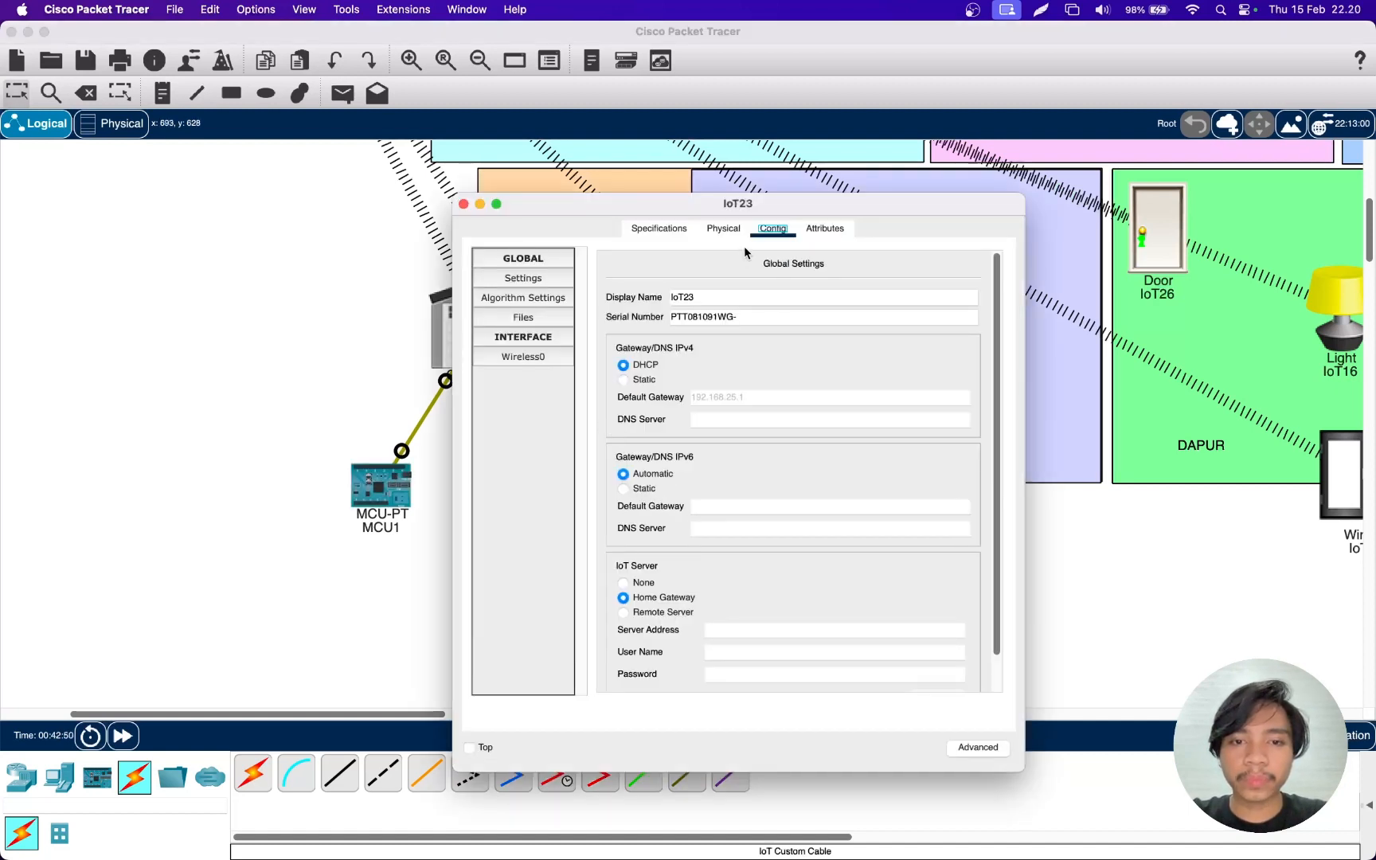
{"action": "left_click", "coordinate": [660, 229]}
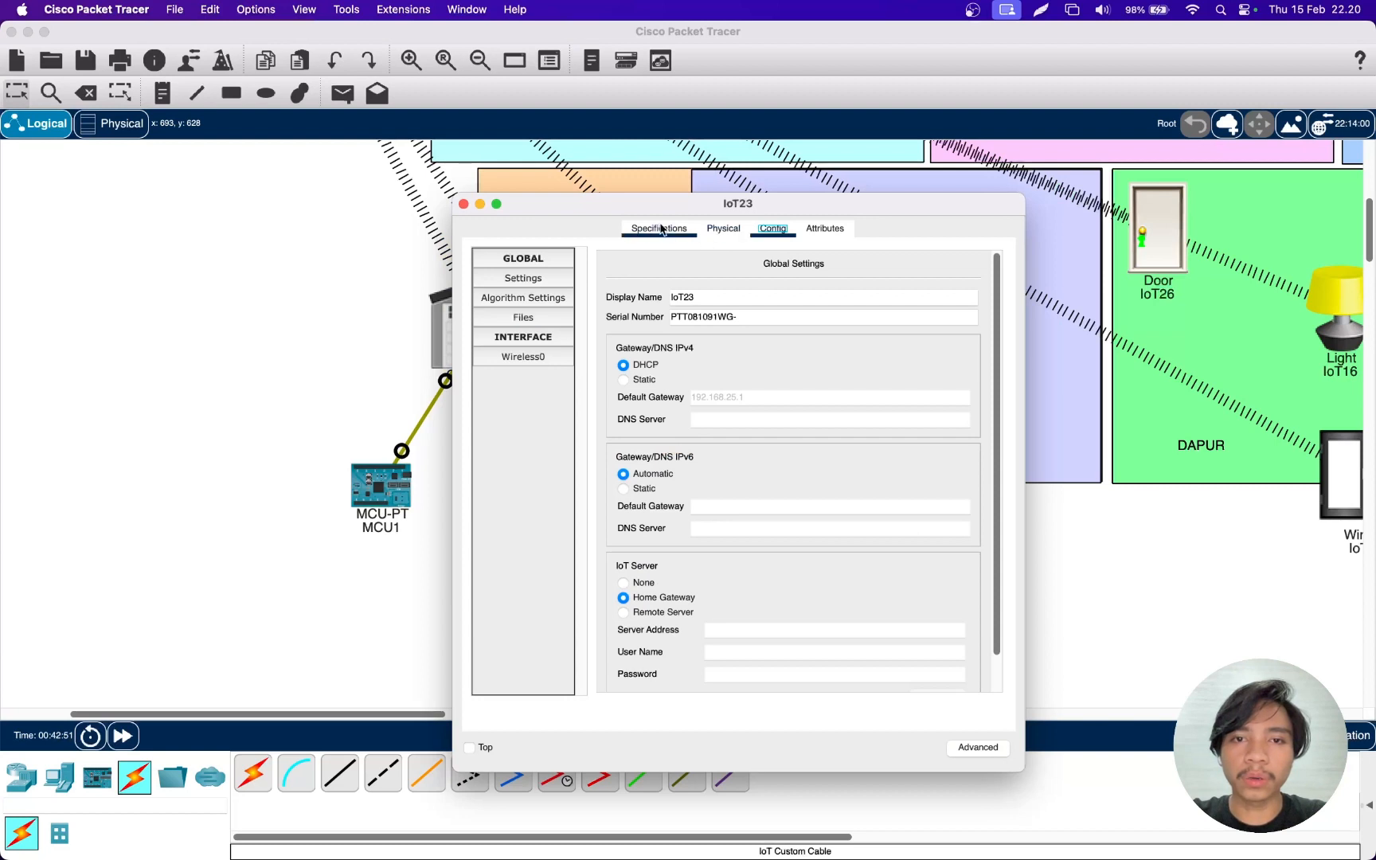
{"action": "left_click", "coordinate": [983, 748]}
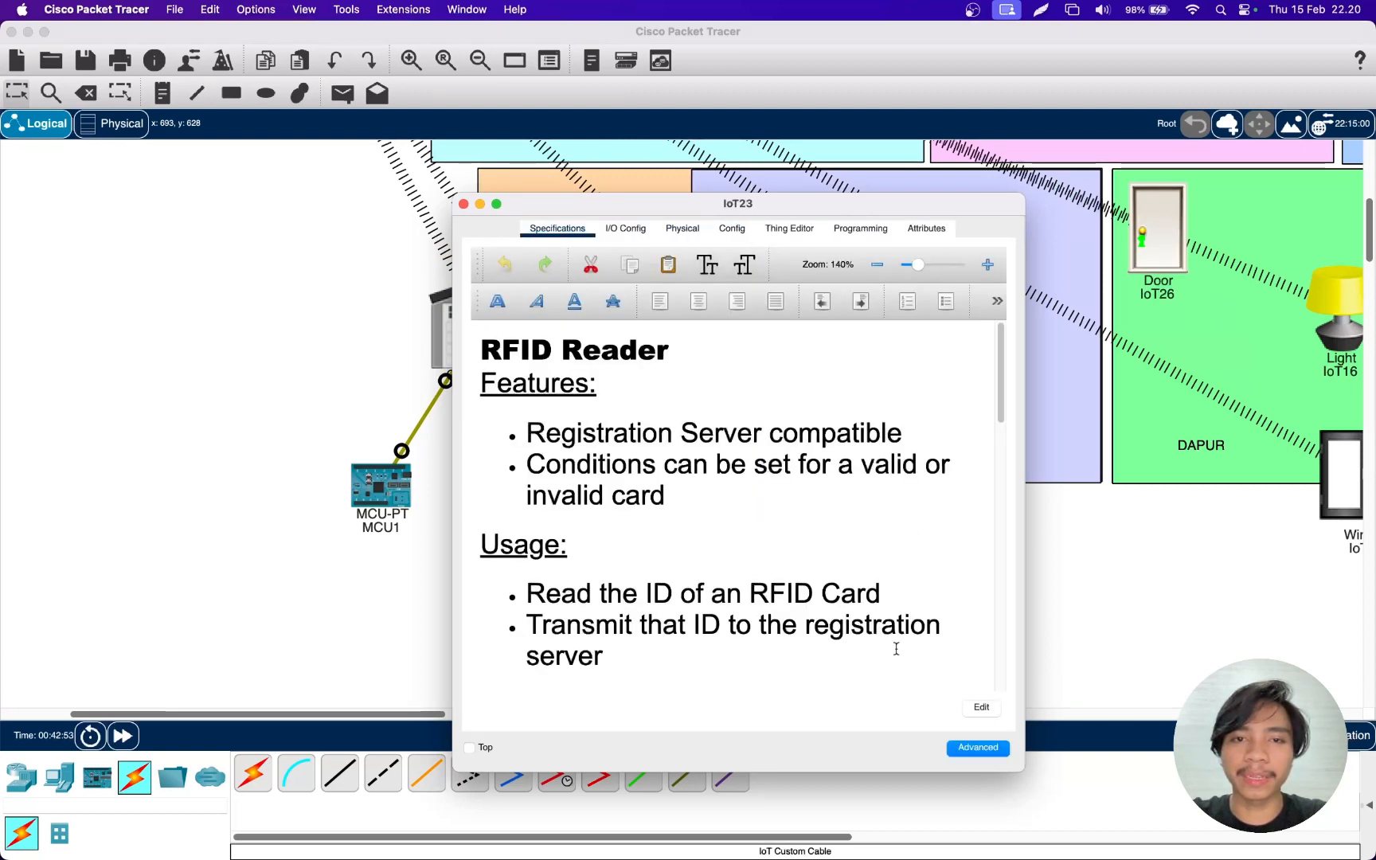
{"action": "left_click", "coordinate": [629, 230]}
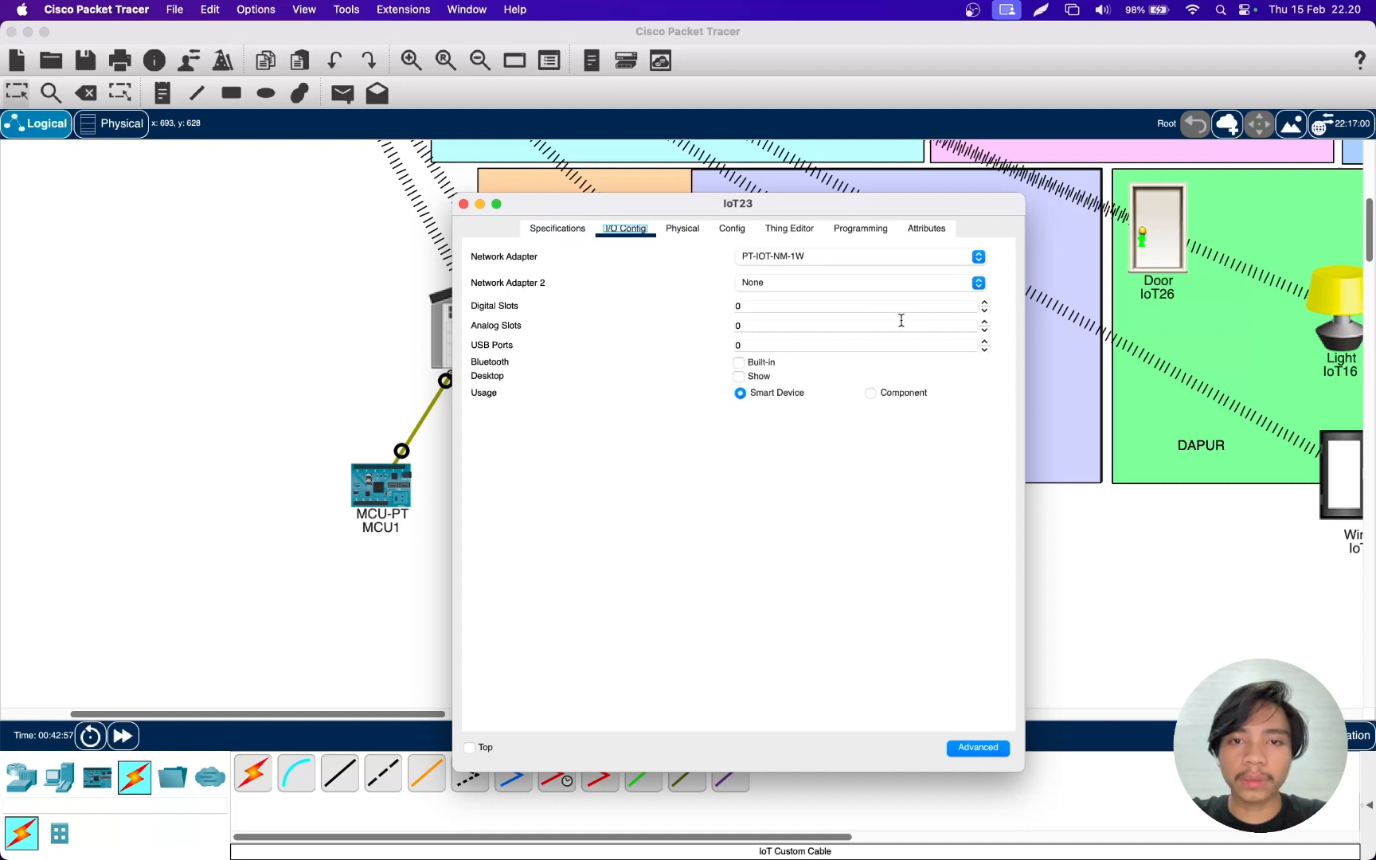
{"action": "left_click", "coordinate": [986, 323]}
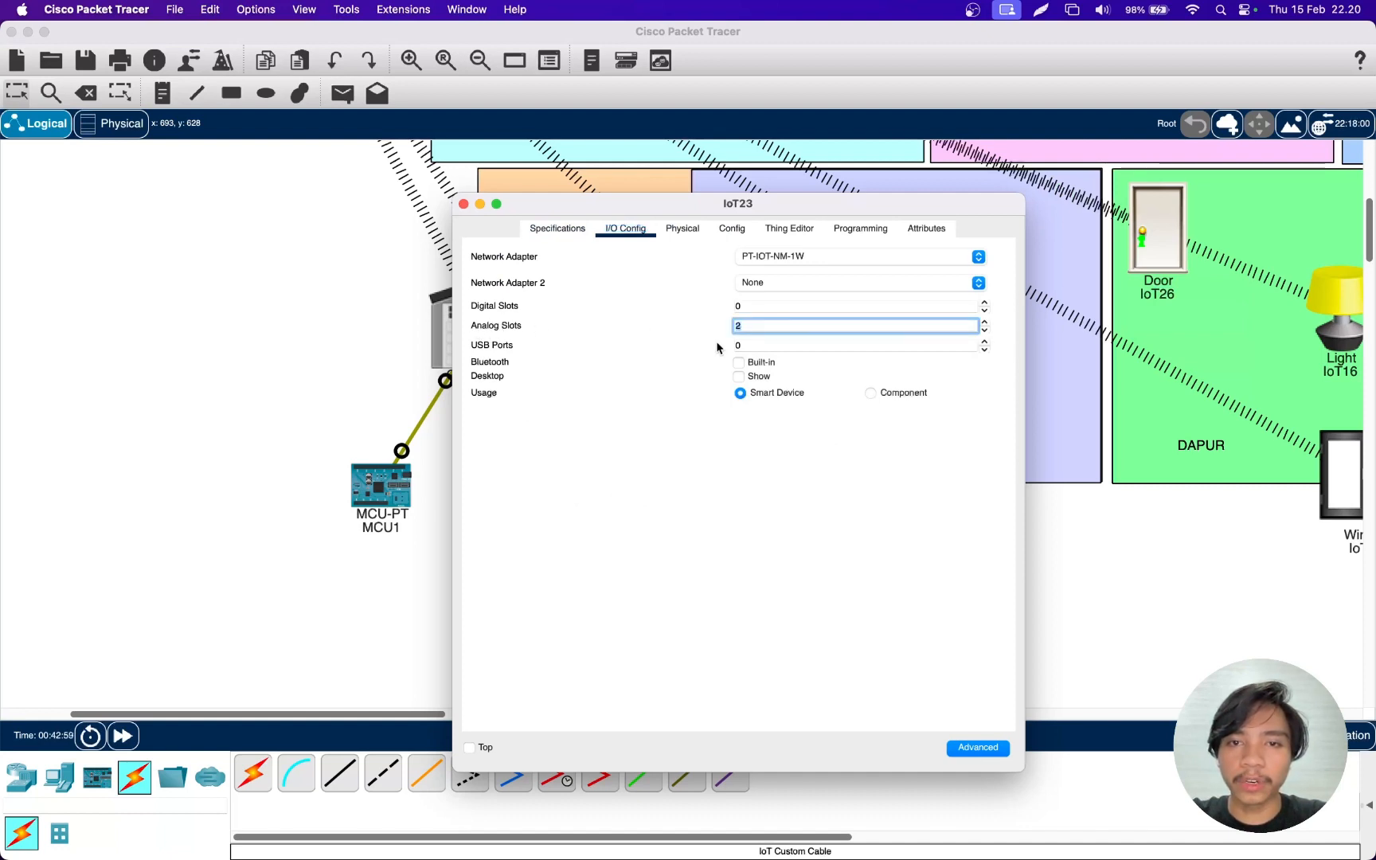
{"action": "left_click", "coordinate": [488, 224]}
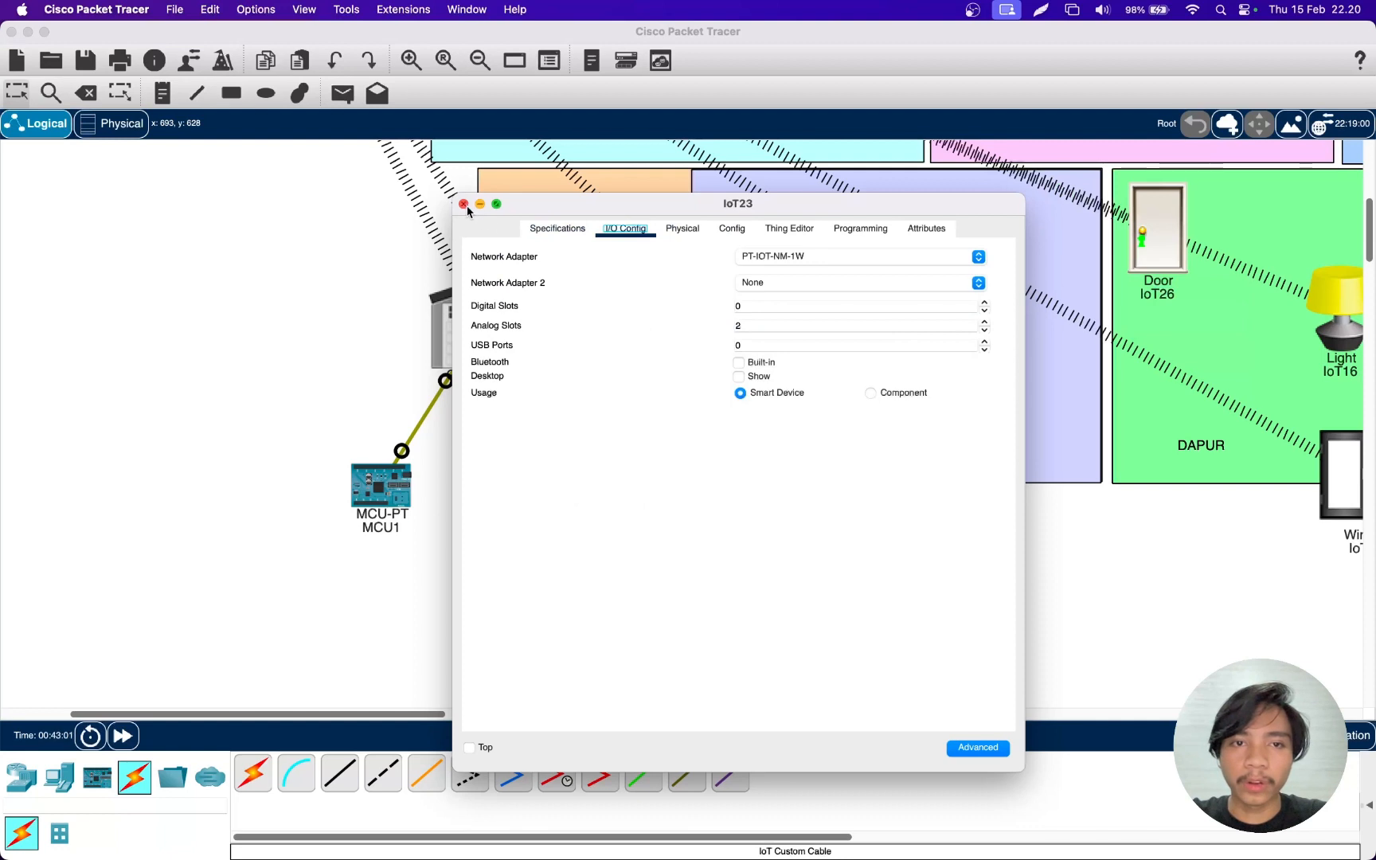
{"action": "left_click", "coordinate": [464, 204]}
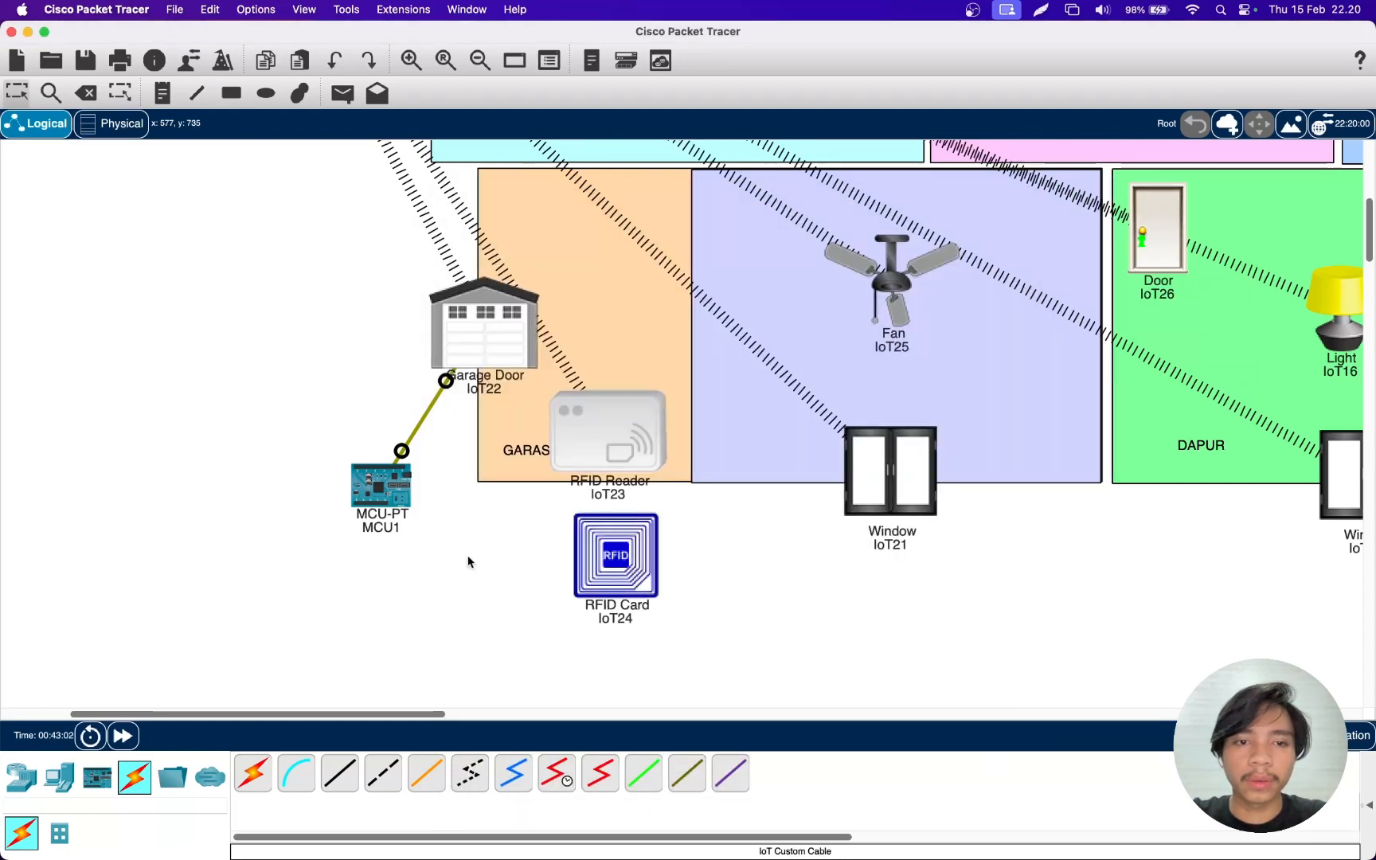
- Connect port A1 of the RFID reader IoT23 to port A0 of MCU1 with an IoT Custom Cable, and shift both devices to the right
{"action": "left_click", "coordinate": [677, 771]}
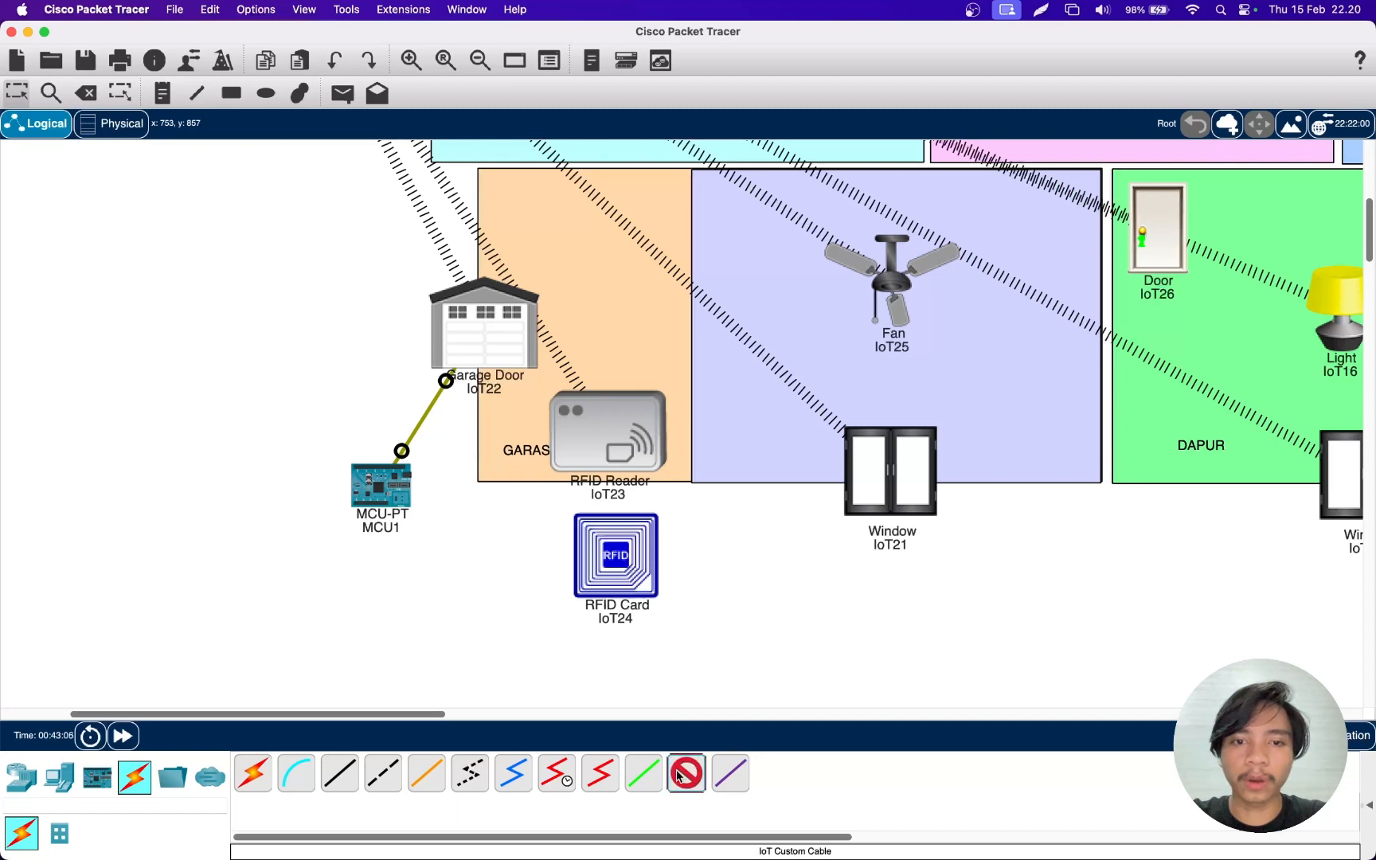
{"action": "left_click", "coordinate": [599, 423]}
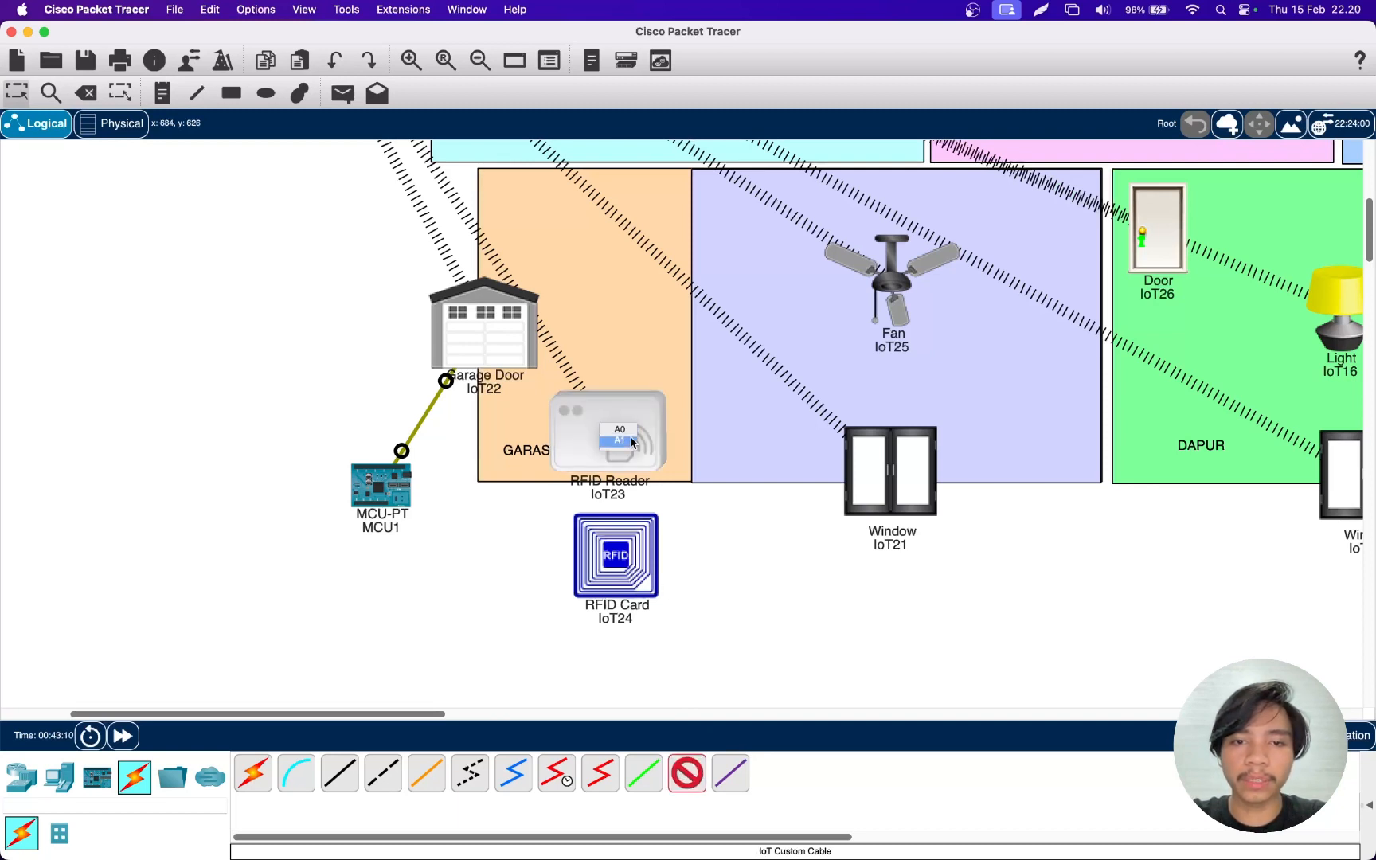
{"action": "left_click", "coordinate": [631, 443]}
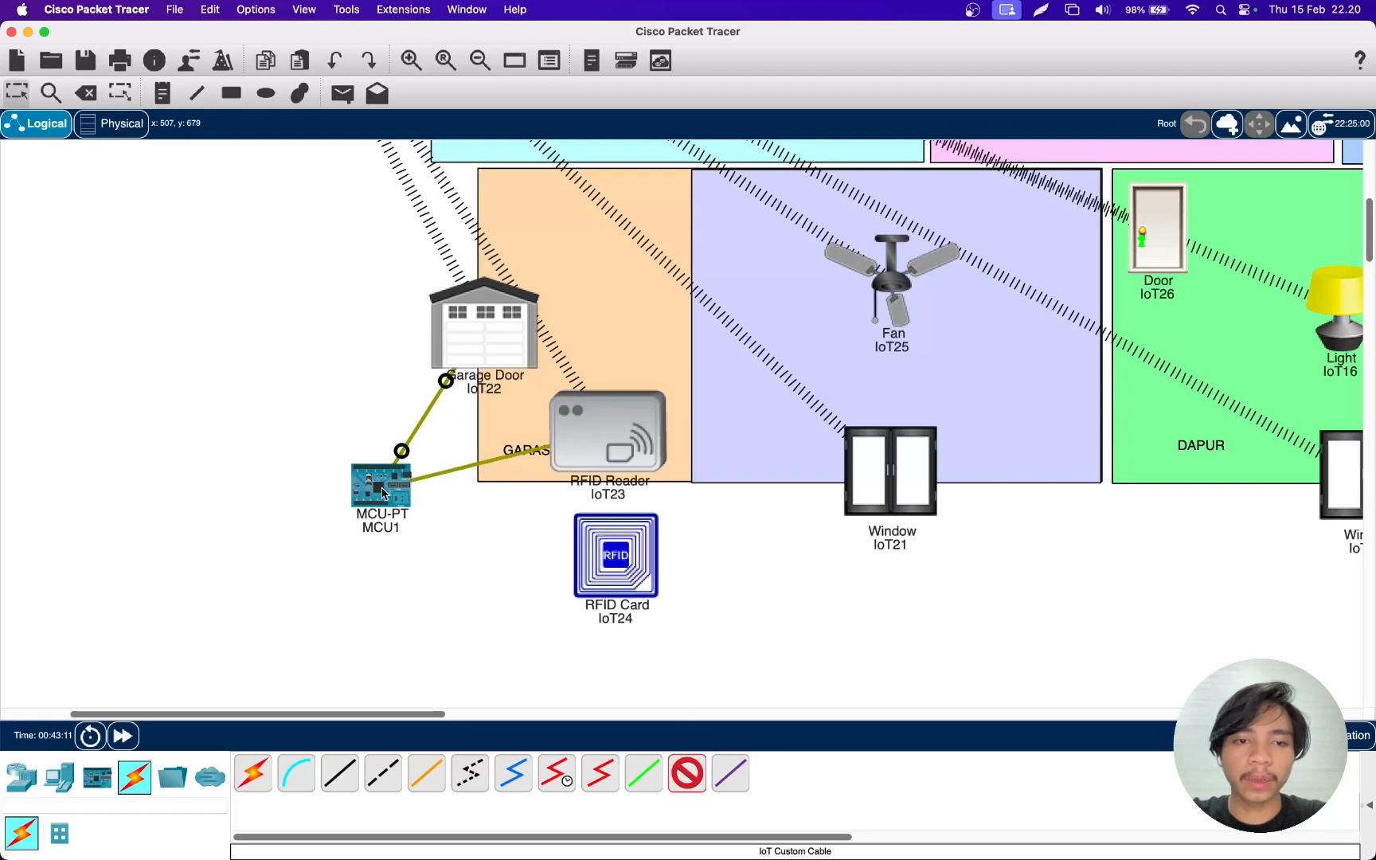
{"action": "left_click", "coordinate": [385, 493]}
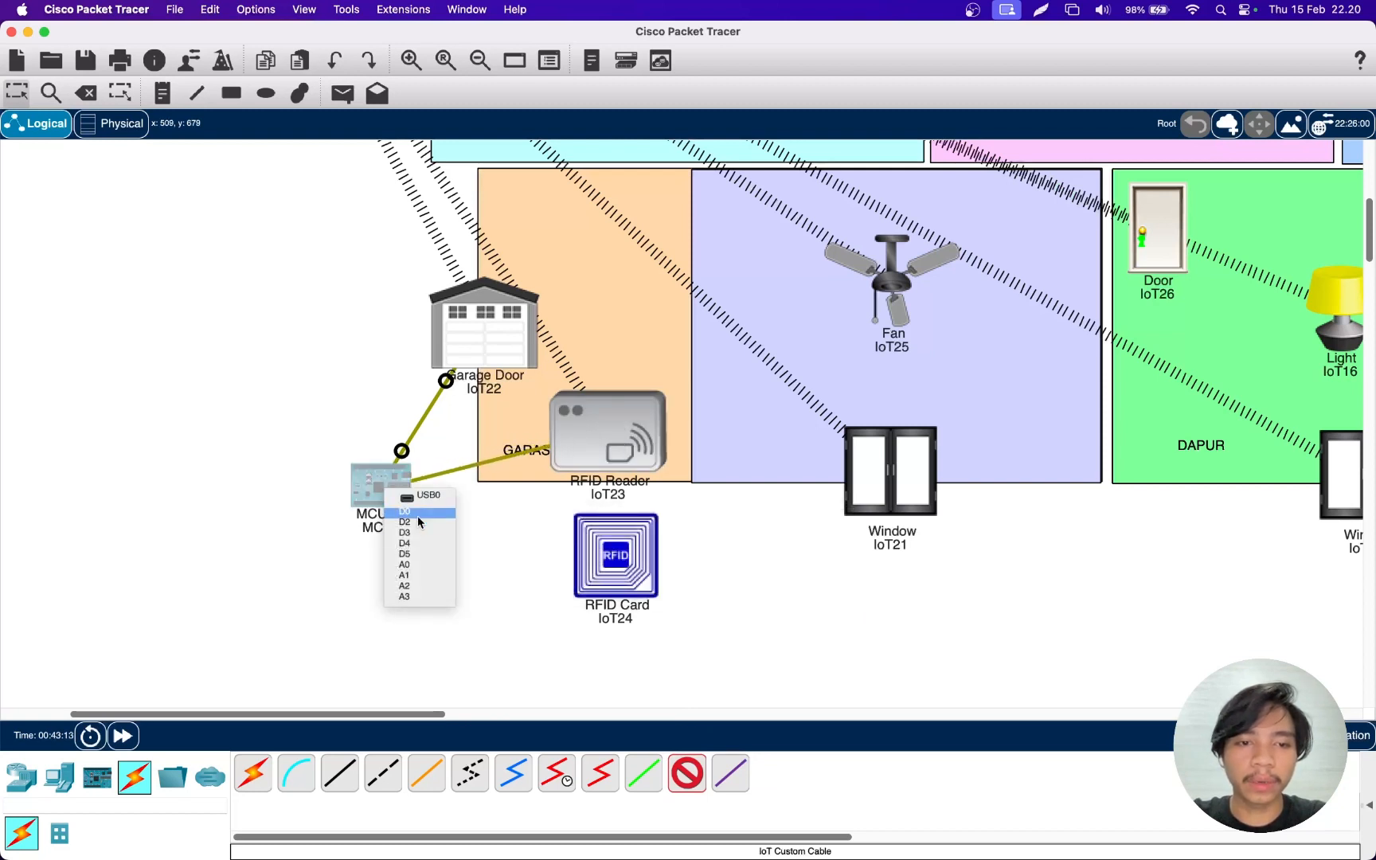
{"action": "left_click", "coordinate": [414, 566]}
{"action": "left_click_drag", "start_coordinate": [621, 424], "coordinate": [658, 430]}
{"action": "left_click_drag", "start_coordinate": [382, 492], "coordinate": [417, 497]}
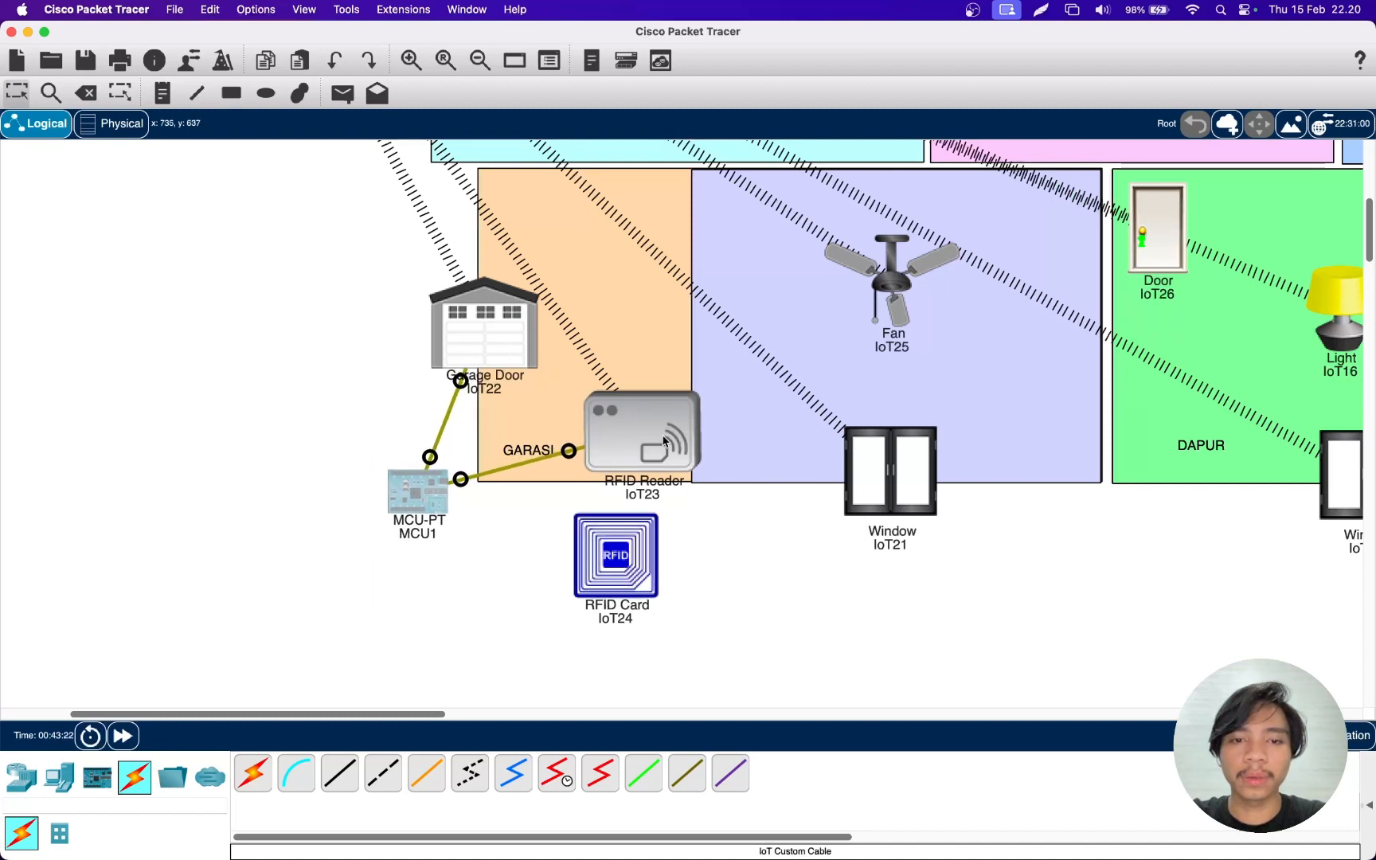
- Examine the CardID property in the attributes of the RFID card IoT24, and move the card slightly to the right beneath the reader
{"action": "left_click_drag", "start_coordinate": [625, 545], "coordinate": [670, 548]}
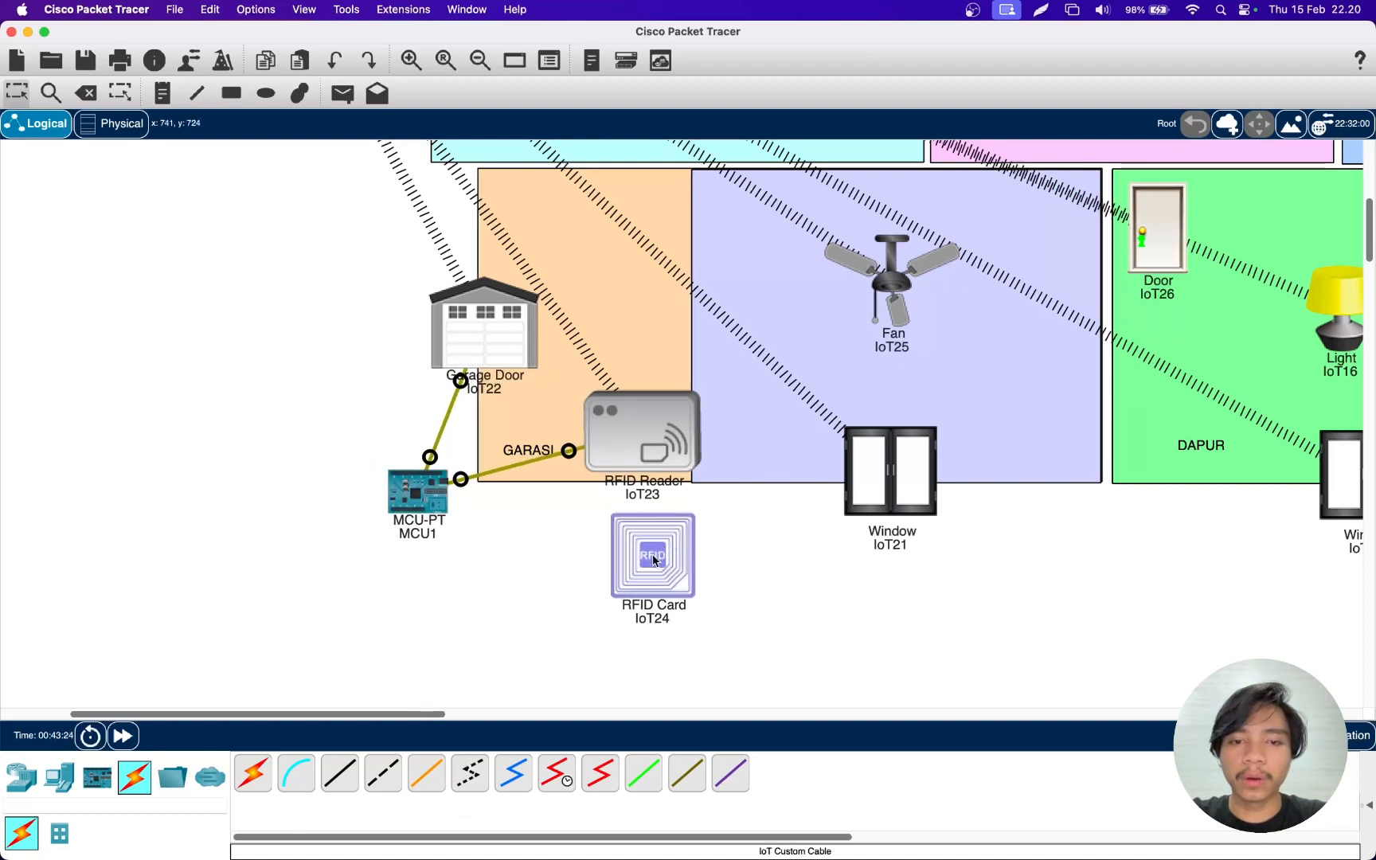
{"action": "left_click", "coordinate": [652, 558]}
{"action": "left_click", "coordinate": [774, 229]}
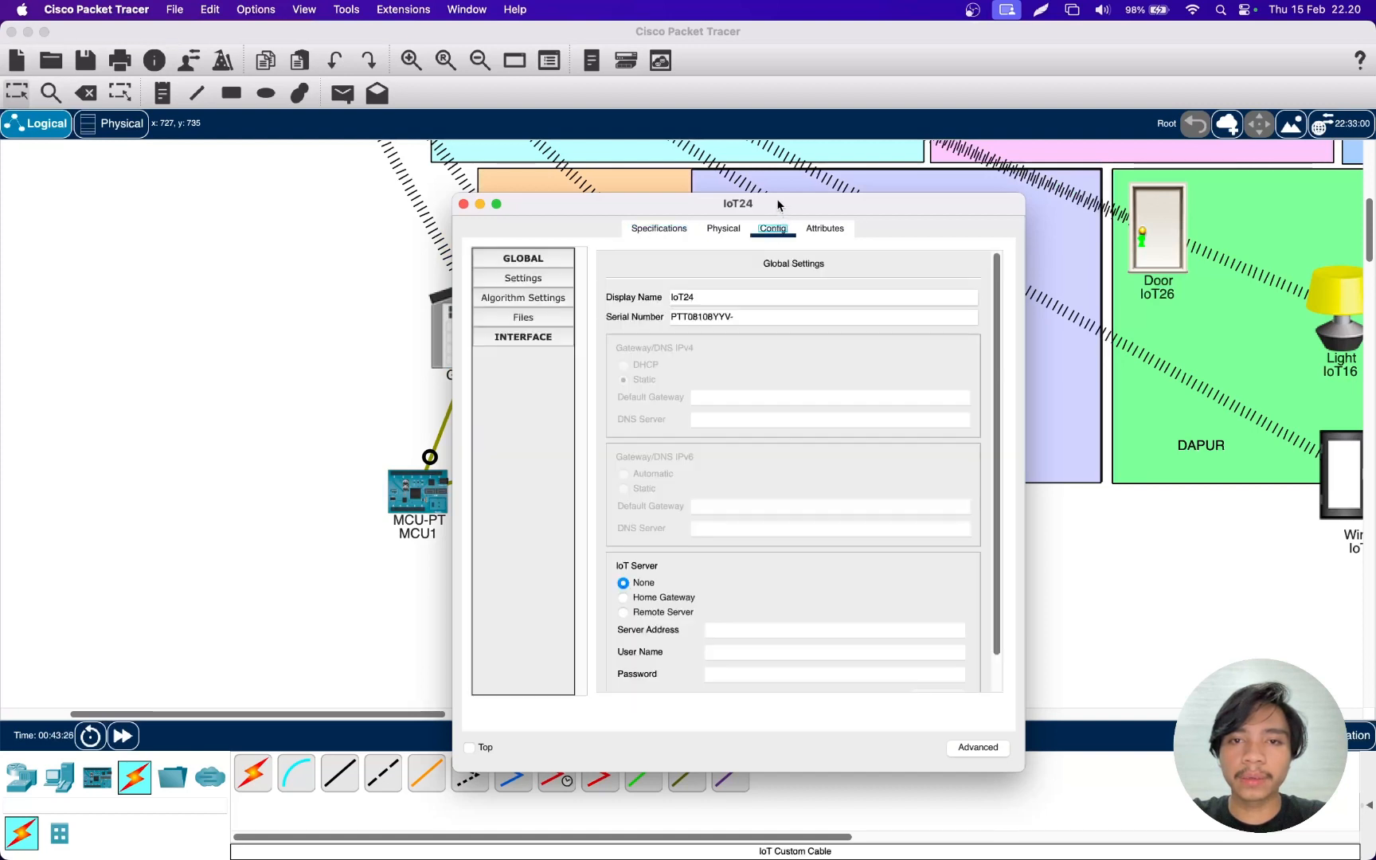
{"action": "left_click", "coordinate": [825, 229]}
{"action": "left_click_drag", "start_coordinate": [816, 205], "coordinate": [771, 145]}
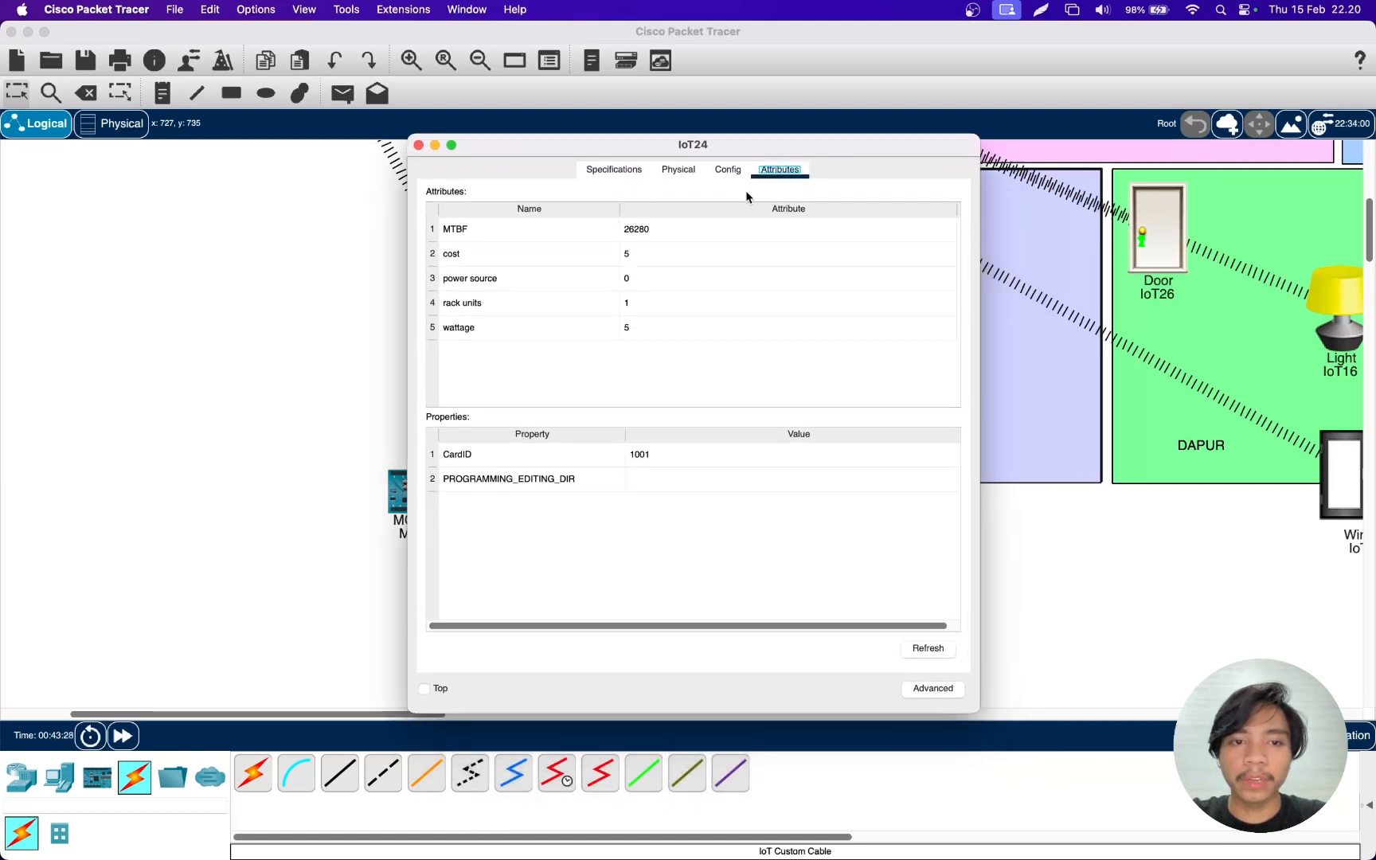
{"action": "left_click", "coordinate": [651, 457]}
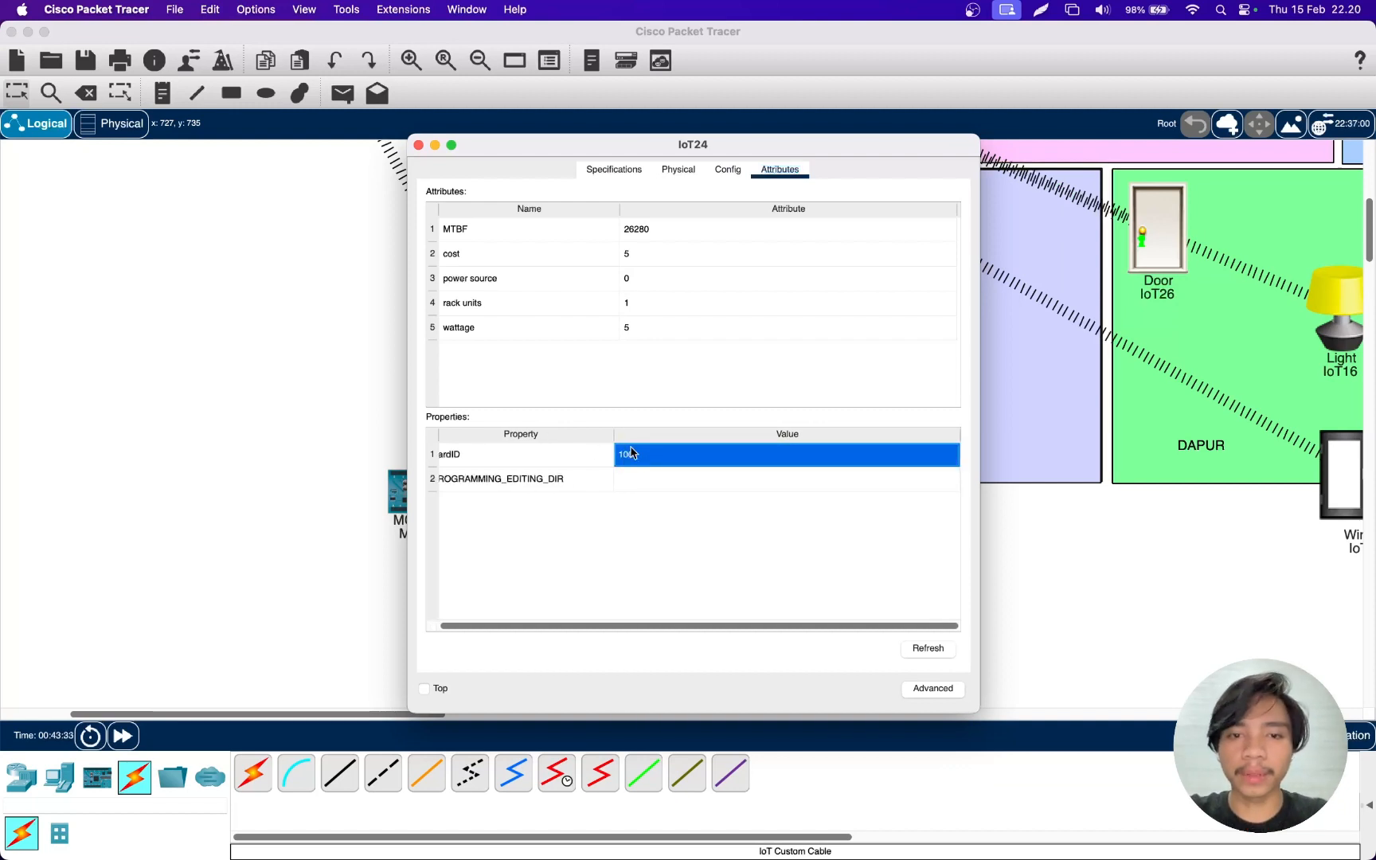
{"action": "left_click", "coordinate": [418, 145]}
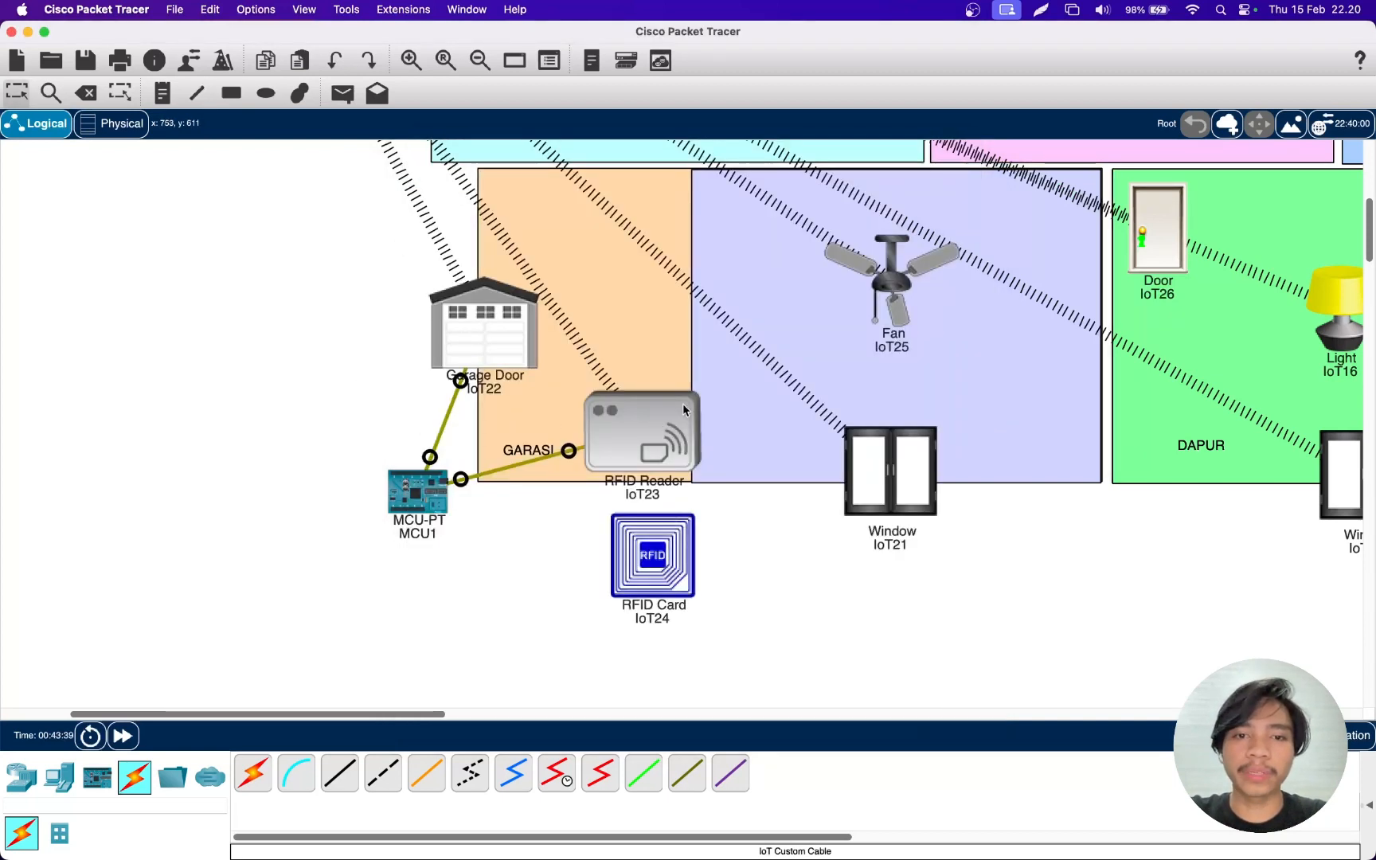
{"action": "left_click_drag", "start_coordinate": [659, 552], "coordinate": [702, 552]}
{"action": "left_click", "coordinate": [757, 563]}
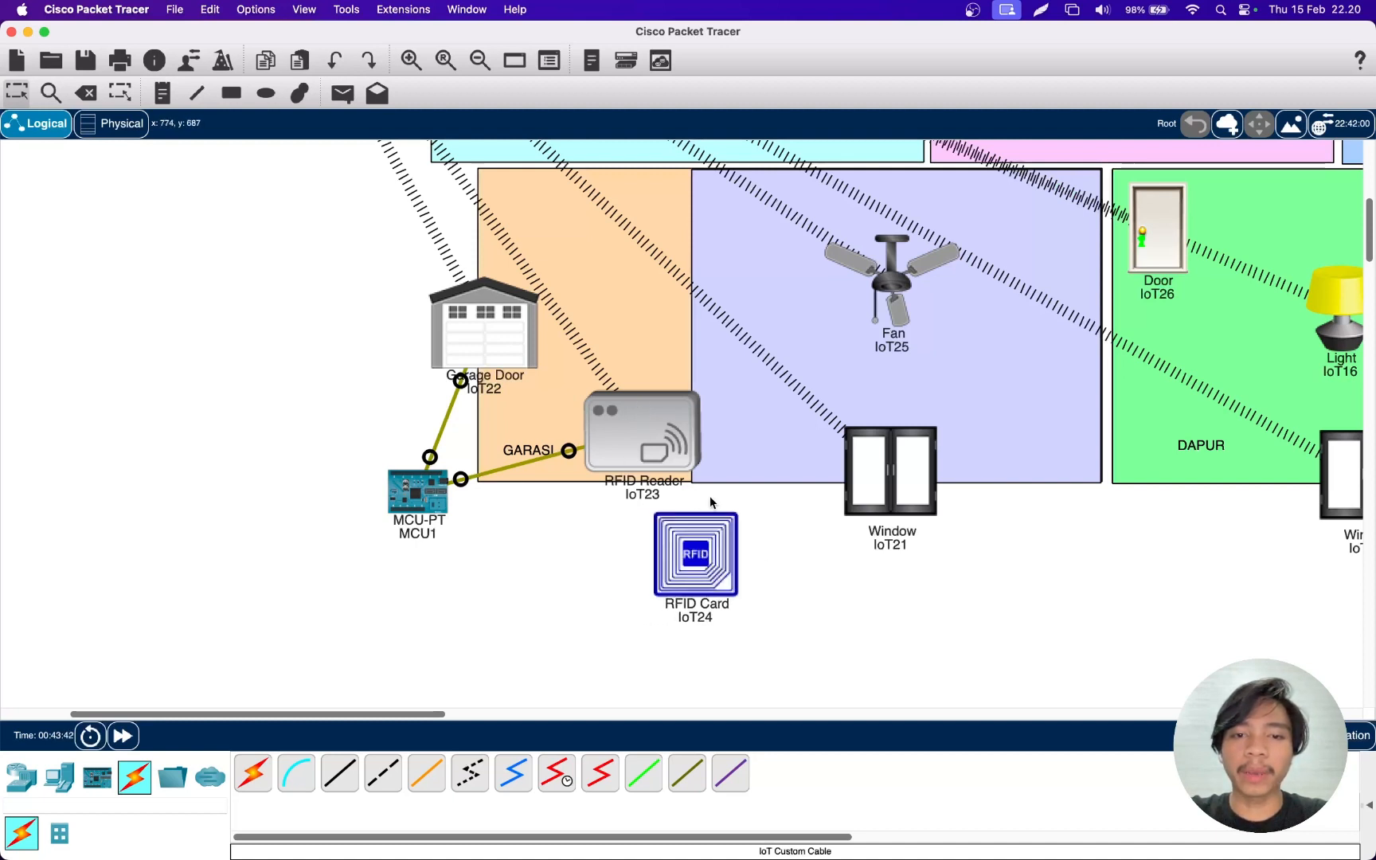
- Open main.js of the RFID Reader (JavaScript) project on the RFID reader IoT23, and enlarge its window
{"action": "left_click", "coordinate": [650, 435]}
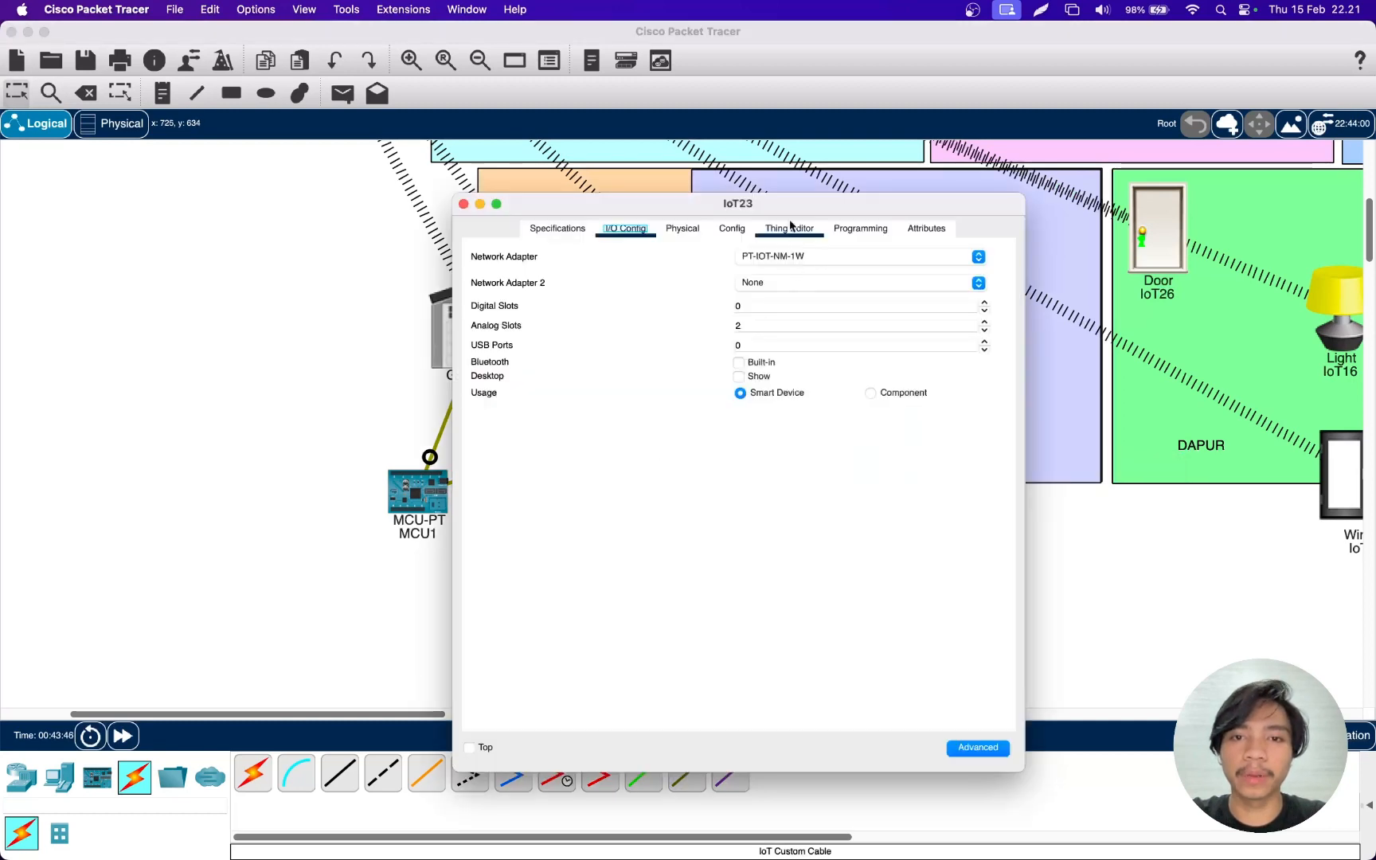
{"action": "left_click", "coordinate": [814, 206]}
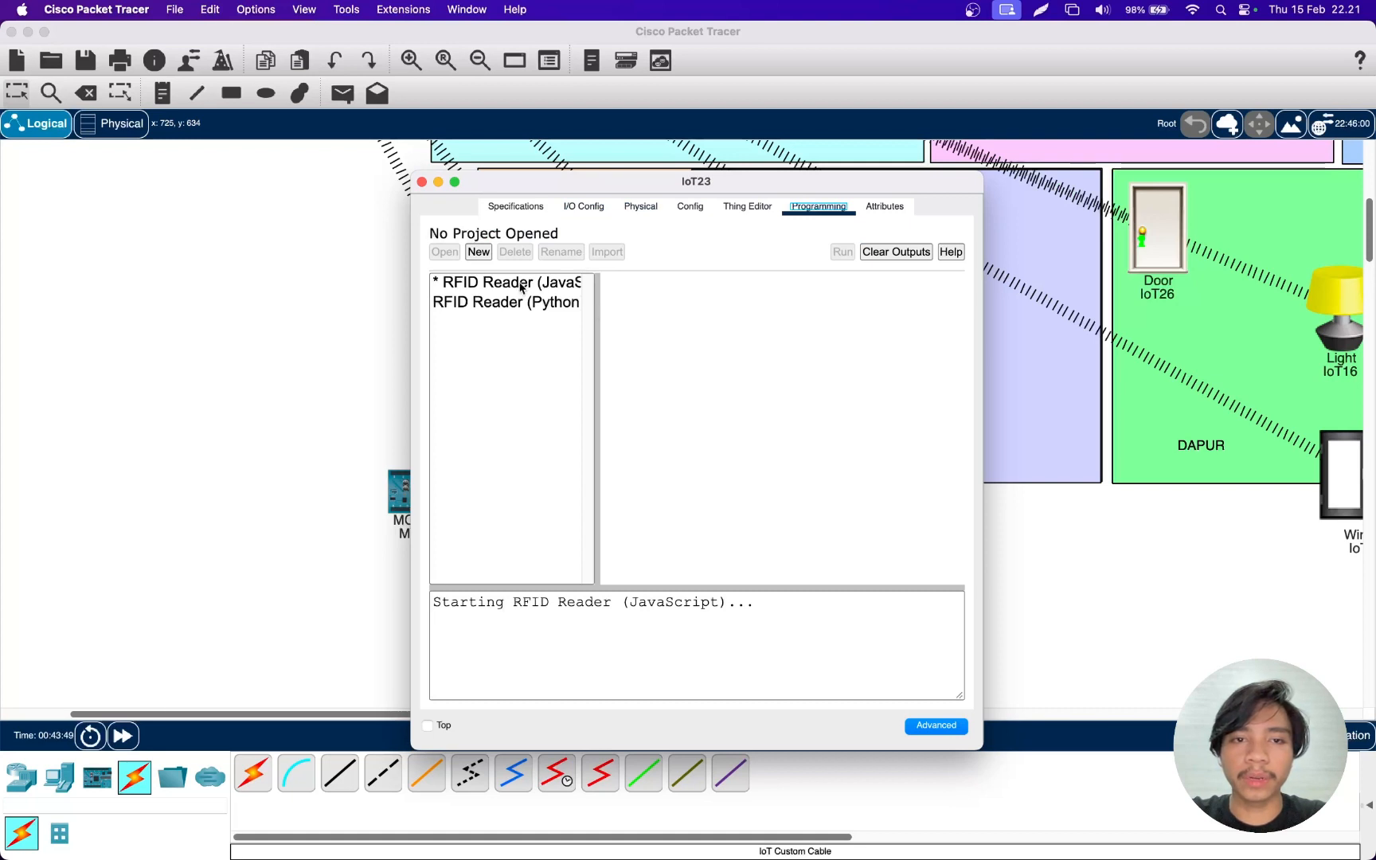
{"action": "left_click", "coordinate": [530, 284]}
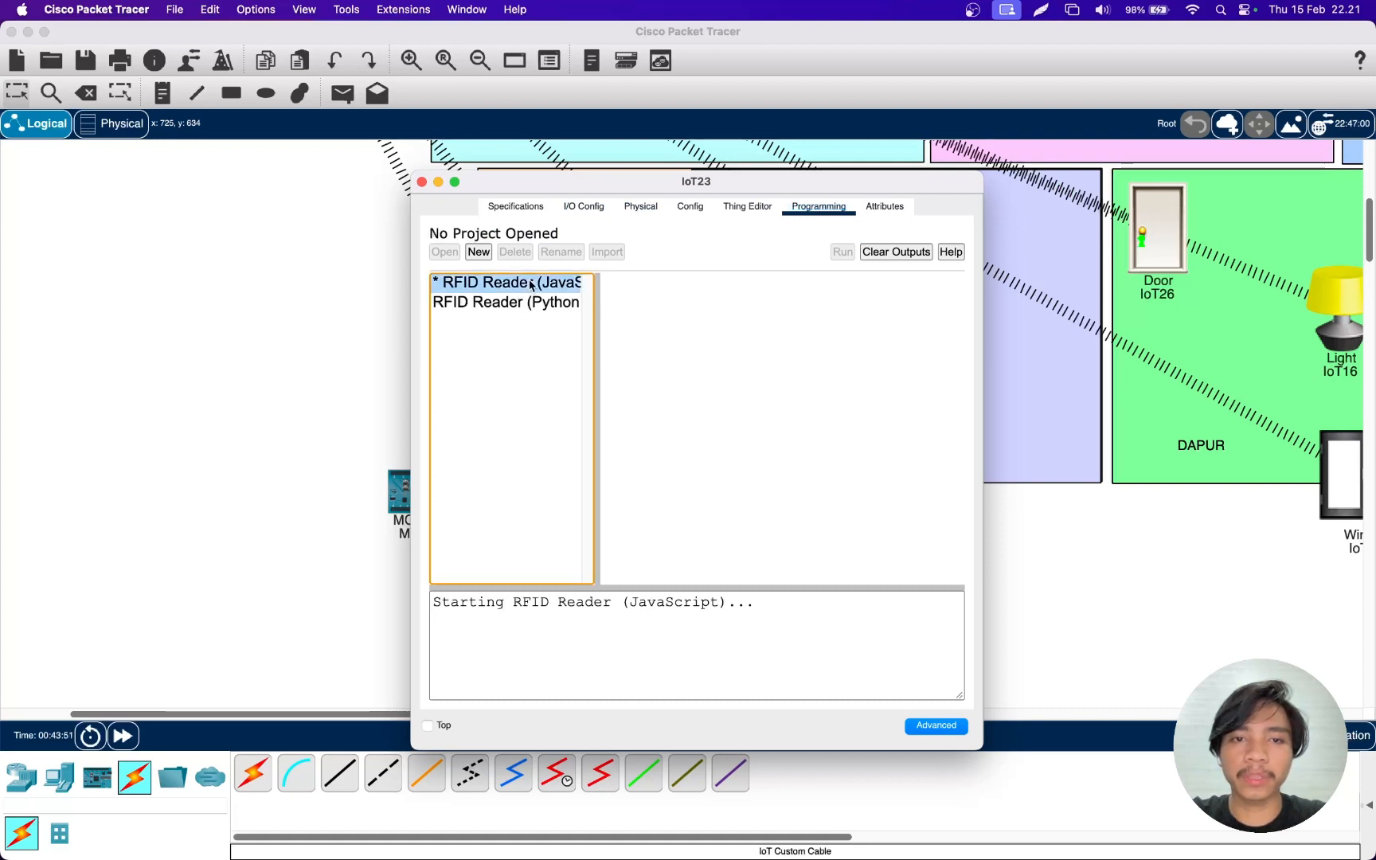
{"action": "left_click", "coordinate": [537, 302]}
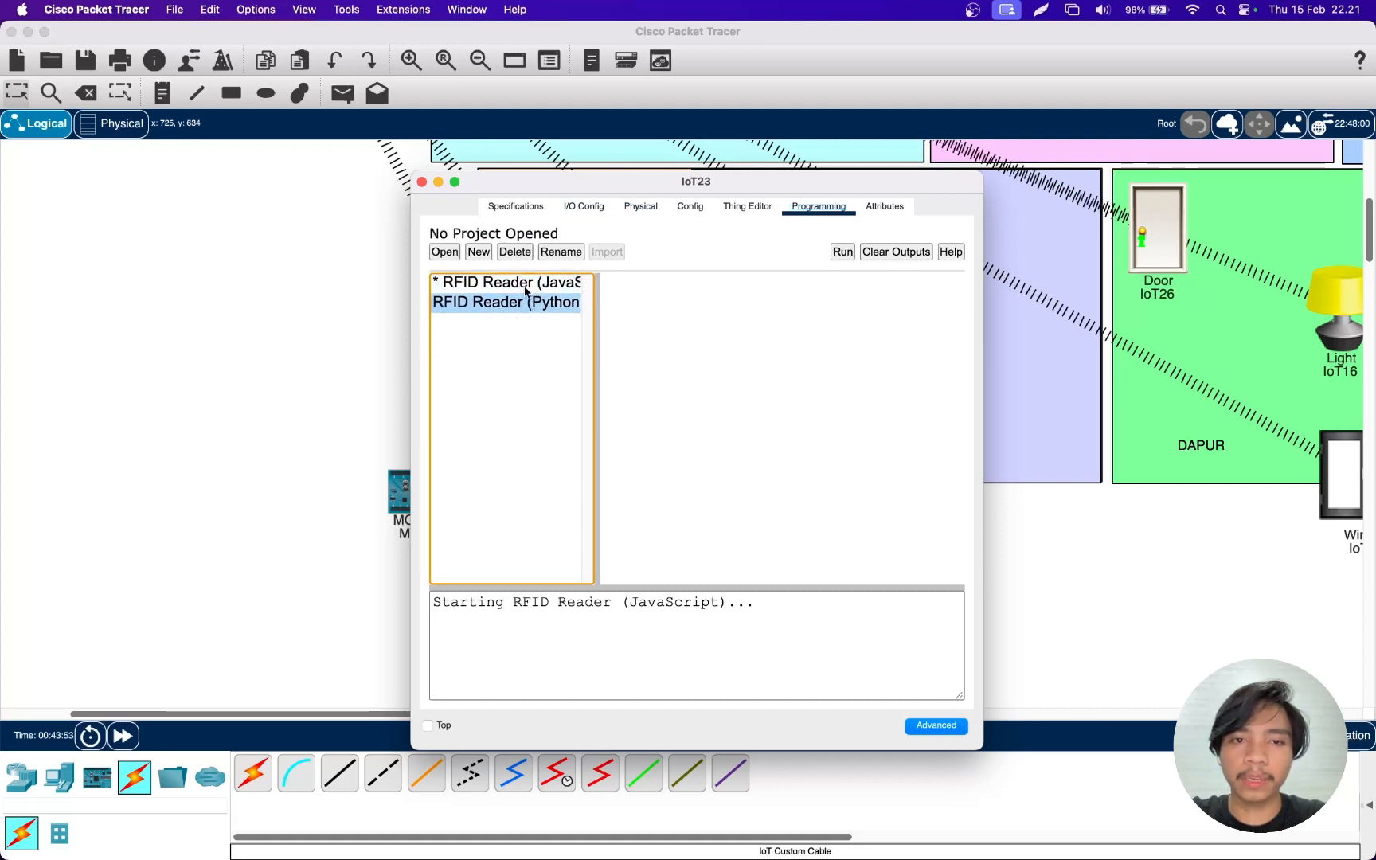
{"action": "left_click", "coordinate": [520, 284]}
{"action": "double_click", "coordinate": [522, 287]}
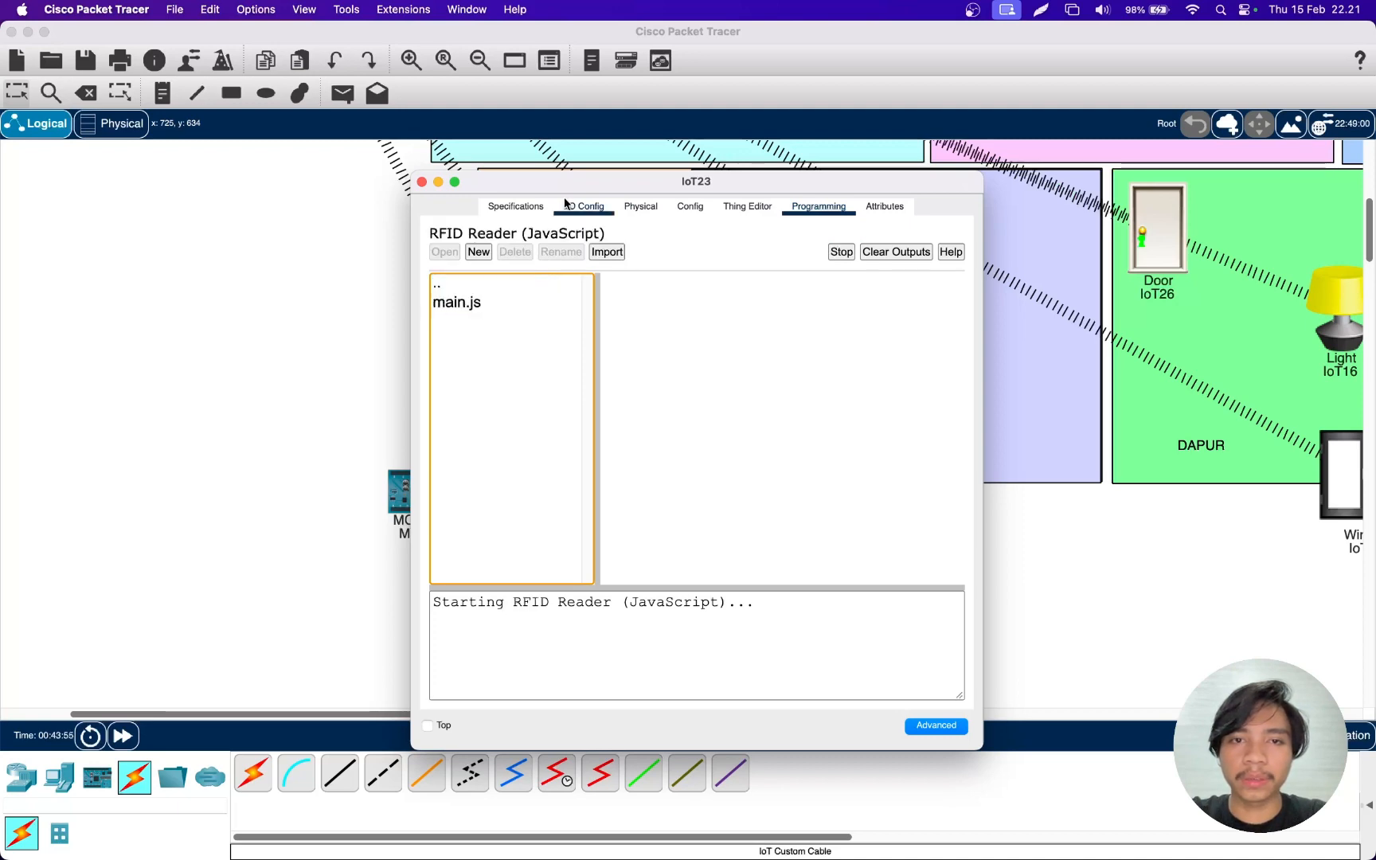
{"action": "left_click", "coordinate": [478, 307]}
{"action": "double_click", "coordinate": [478, 307]}
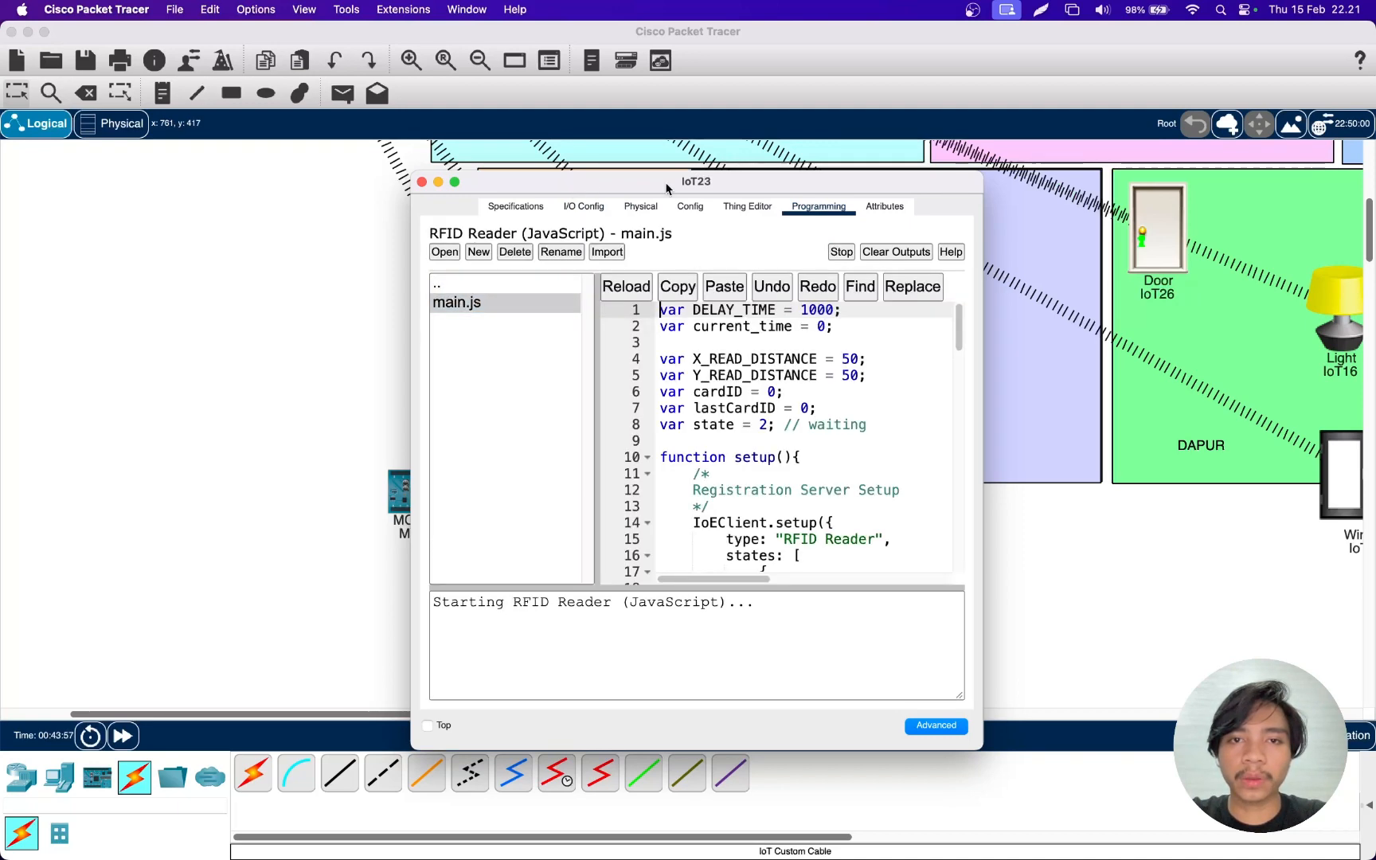
{"action": "left_click_drag", "start_coordinate": [669, 184], "coordinate": [499, 108]}
{"action": "left_click_drag", "start_coordinate": [809, 291], "coordinate": [1180, 288]}
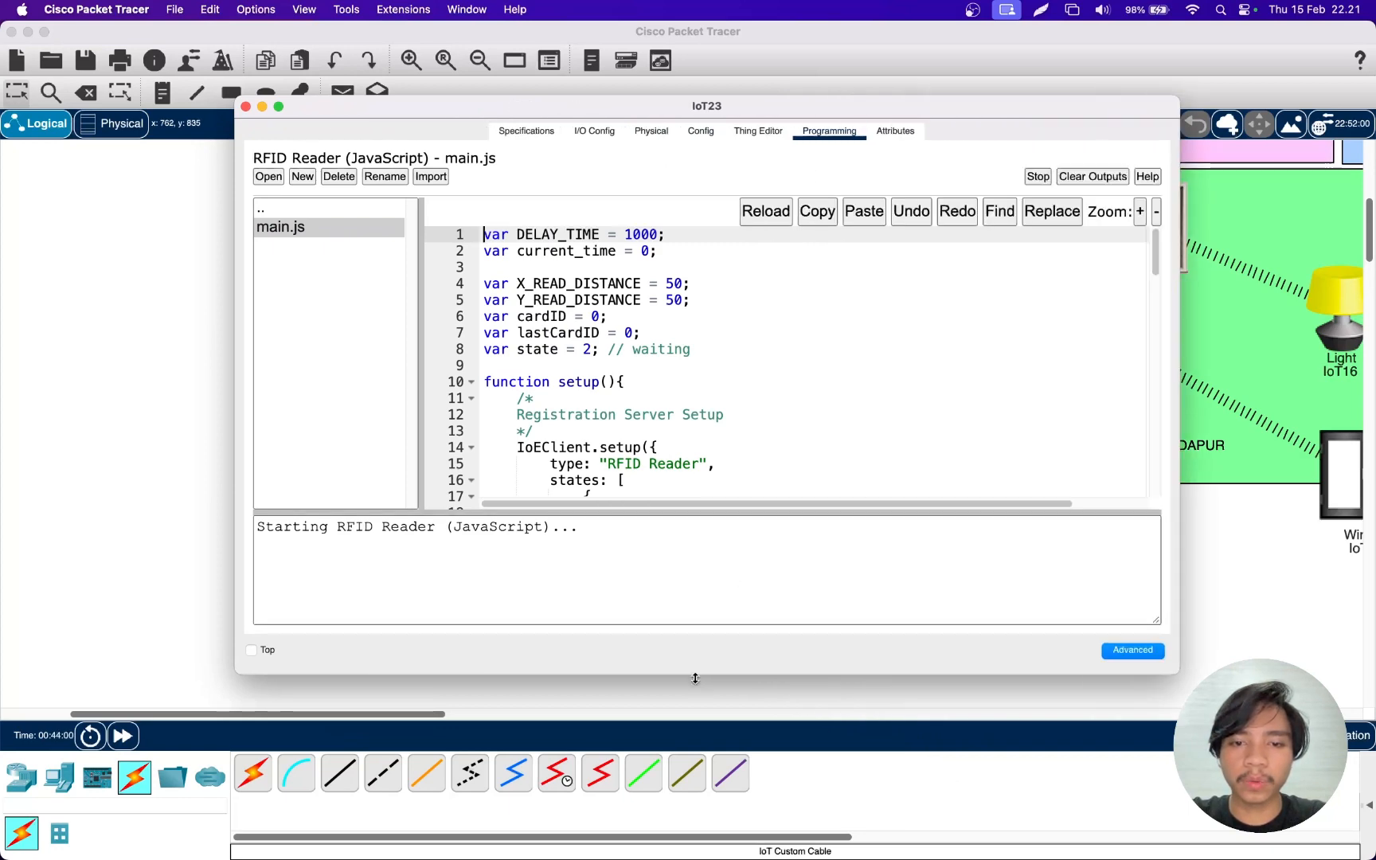
{"action": "left_click_drag", "start_coordinate": [697, 677], "coordinate": [697, 805]}
- Insert an empty if block in the loop() function of main.js, between the existing else block and the delay(DELAY_TIME) call
{"action": "scroll", "coordinate": [709, 410], "scroll_direction": "down", "scroll_amount": 10}
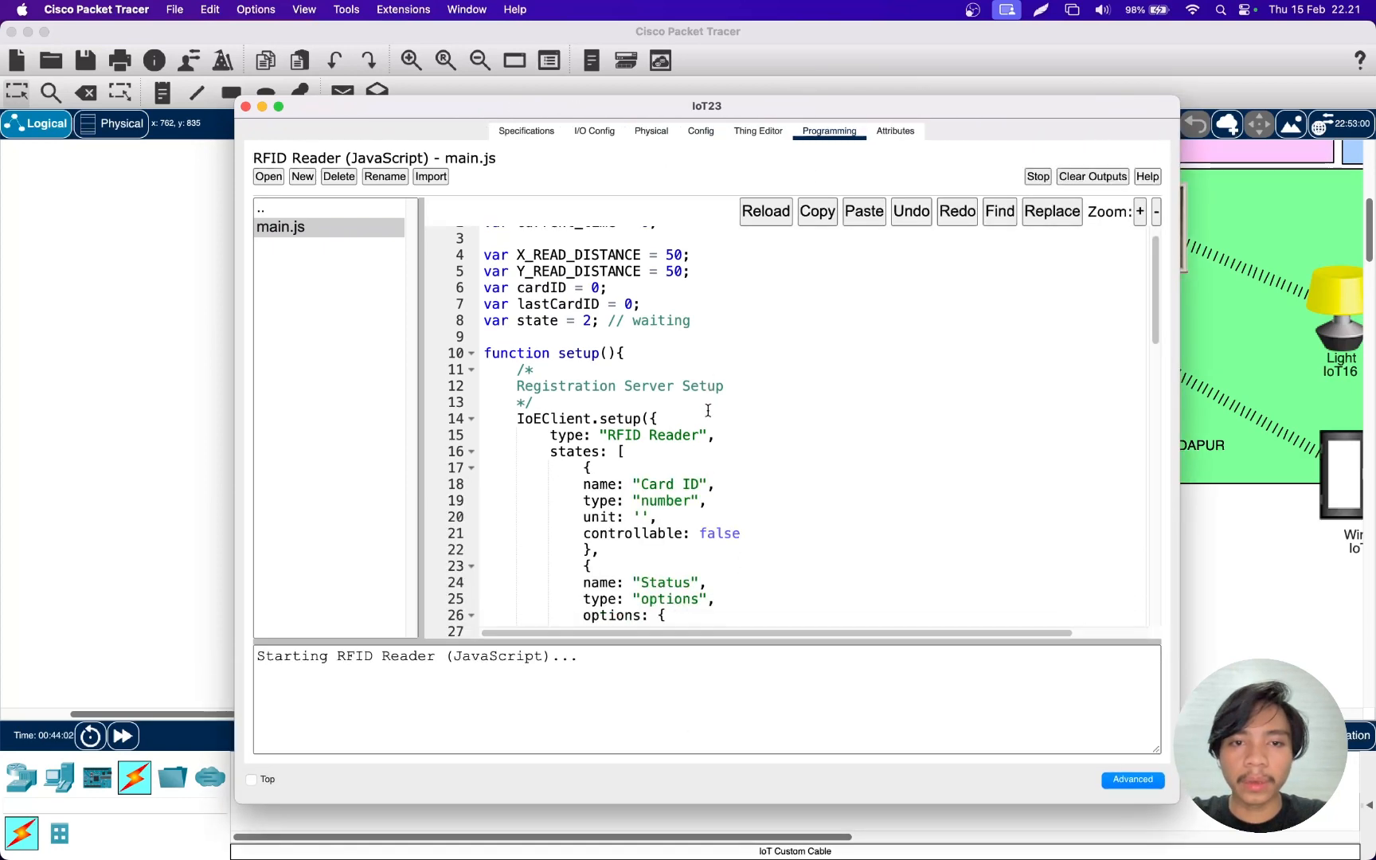
{"action": "scroll", "coordinate": [697, 420], "scroll_direction": "down", "scroll_amount": 5}
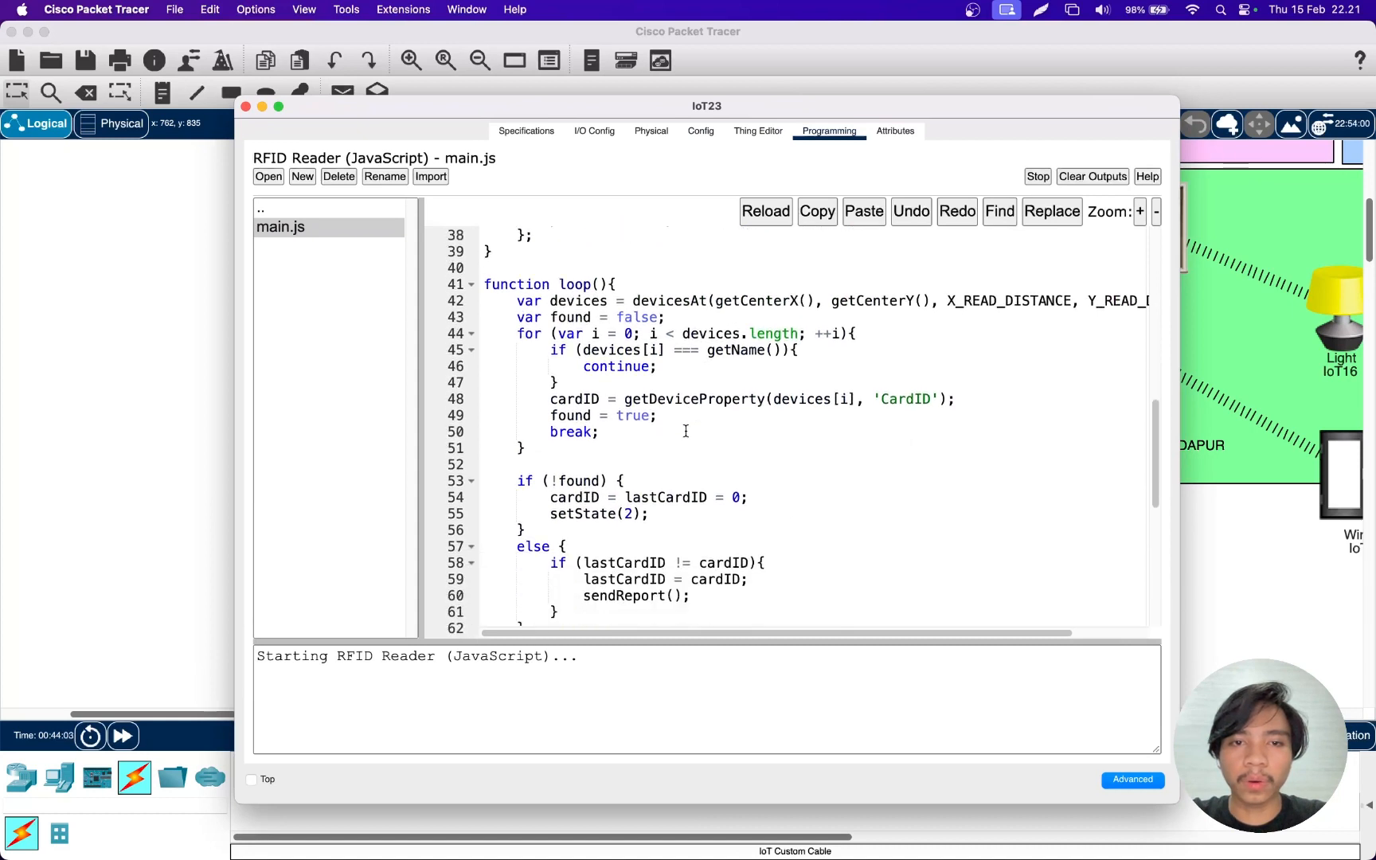
{"action": "scroll", "coordinate": [686, 430], "scroll_direction": "down", "scroll_amount": 3}
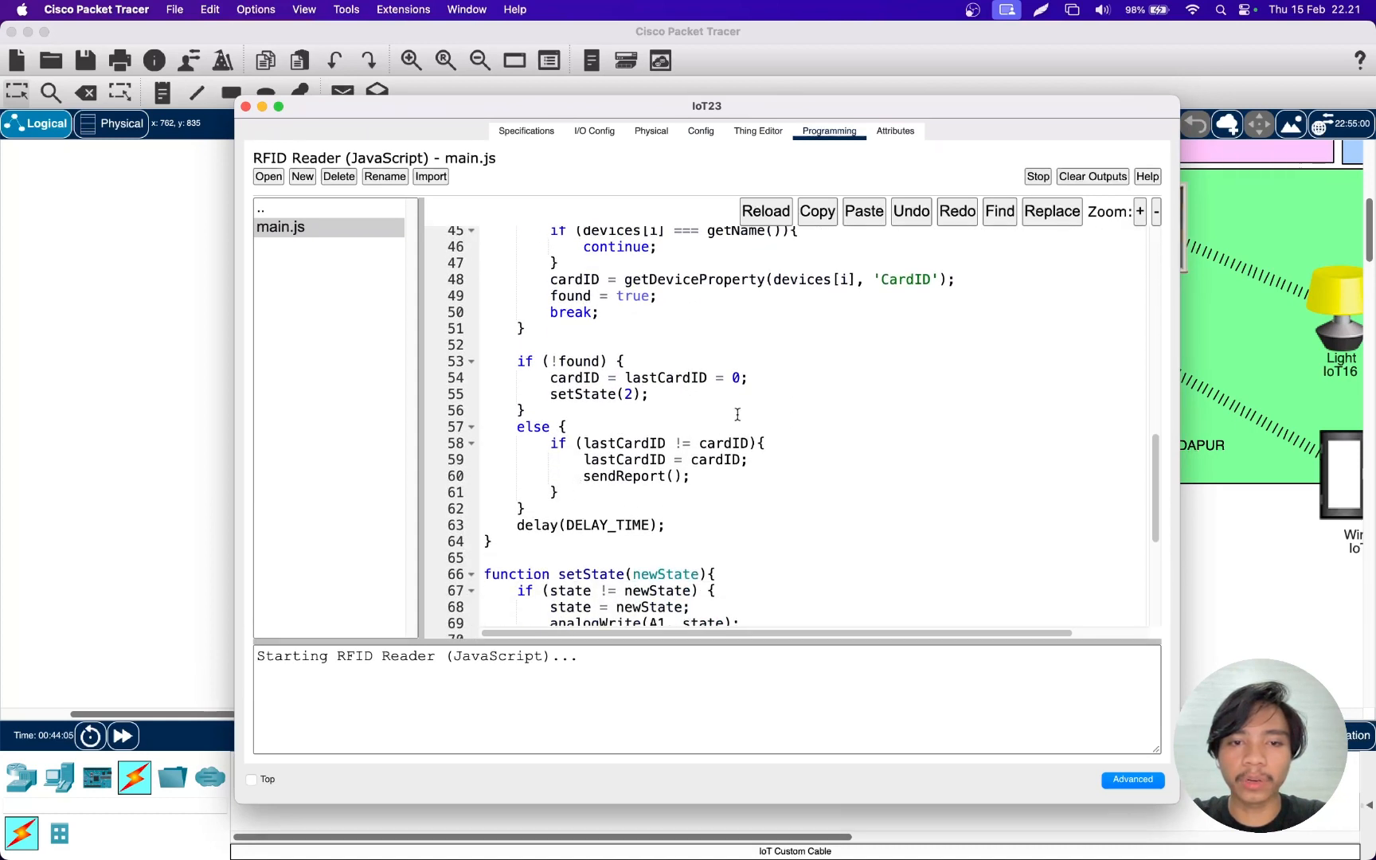
{"action": "scroll", "coordinate": [560, 504], "scroll_direction": "down", "scroll_amount": 2}
{"action": "left_click", "coordinate": [545, 478]}
{"action": "key", "text": "Return"}
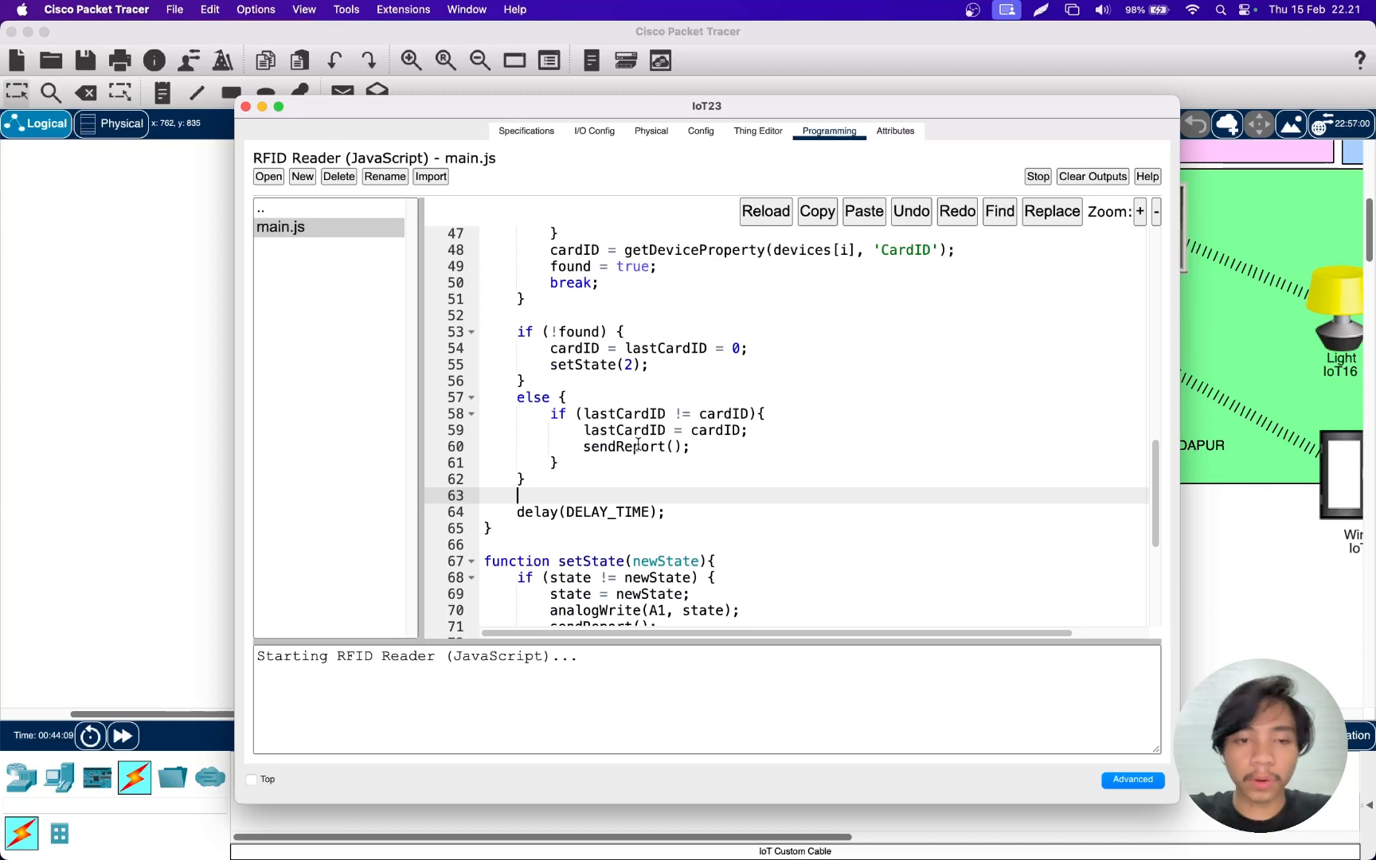
{"action": "type", "text": "if()"}
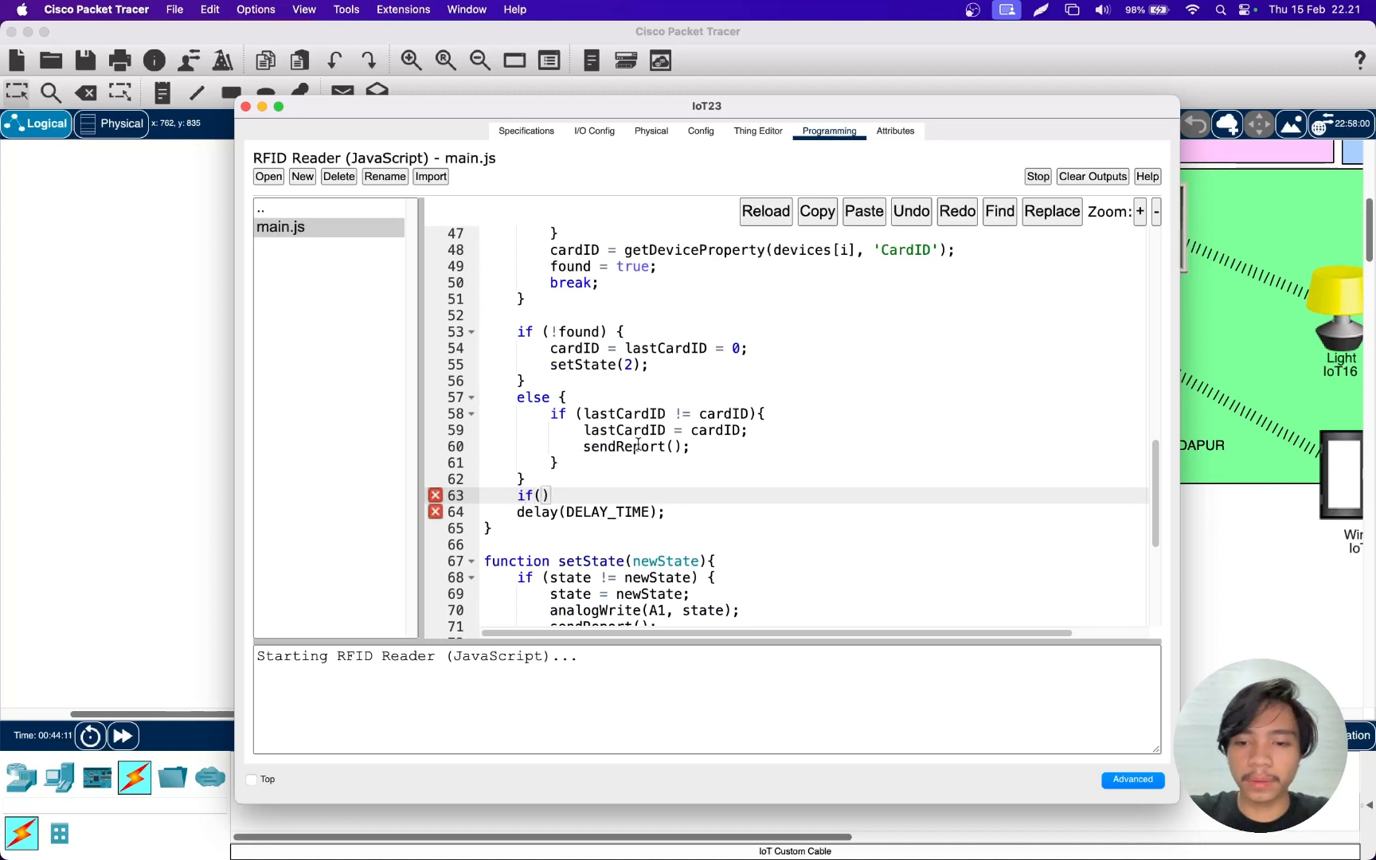
{"action": "type", "text": "{"}
{"action": "key", "text": "Return"}
{"action": "key", "text": "super+z"}
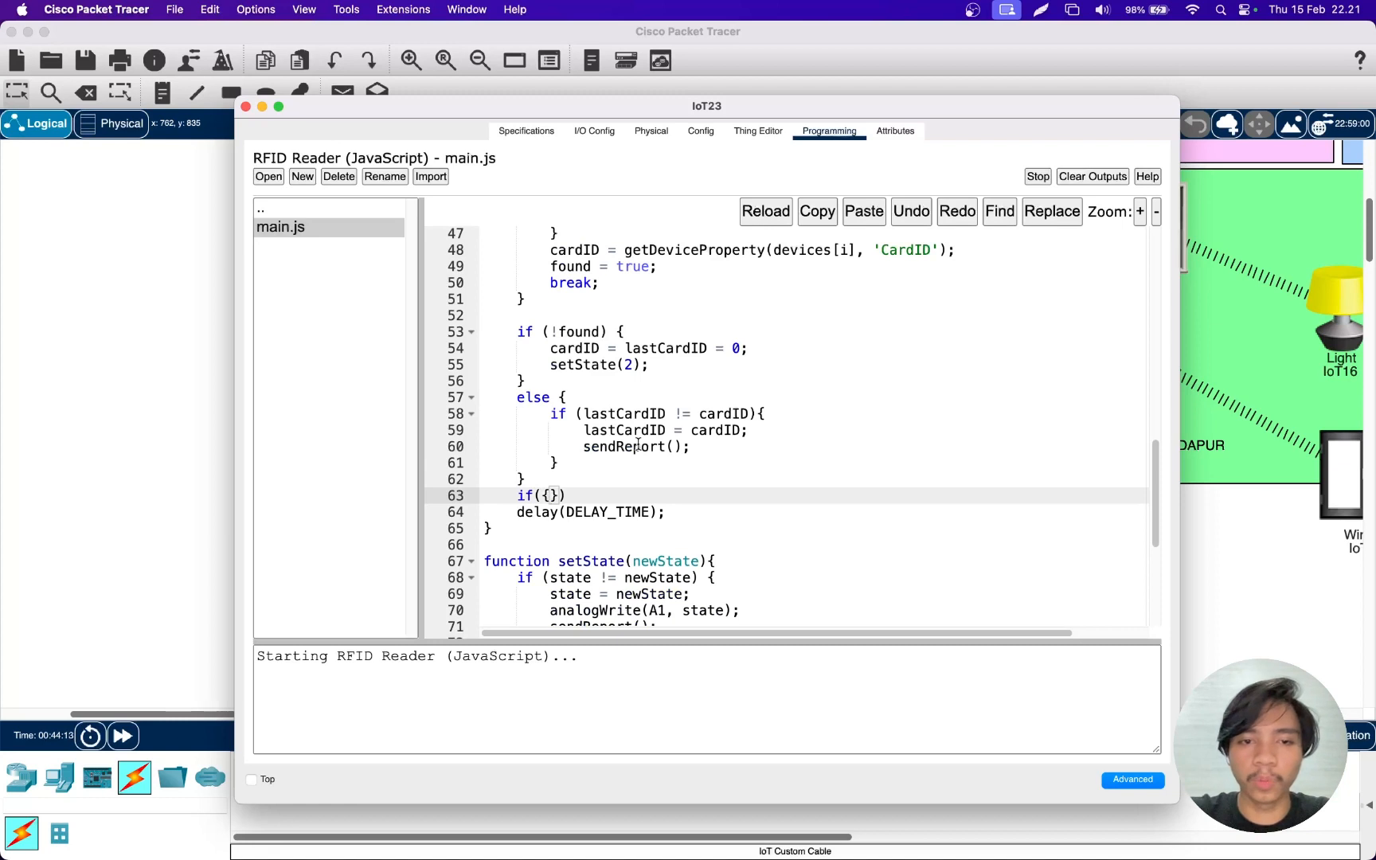
{"action": "key", "text": "BackSpace"}
{"action": "key", "text": "Right"}
{"action": "type", "text": "{"}
{"action": "key", "text": "Return"}
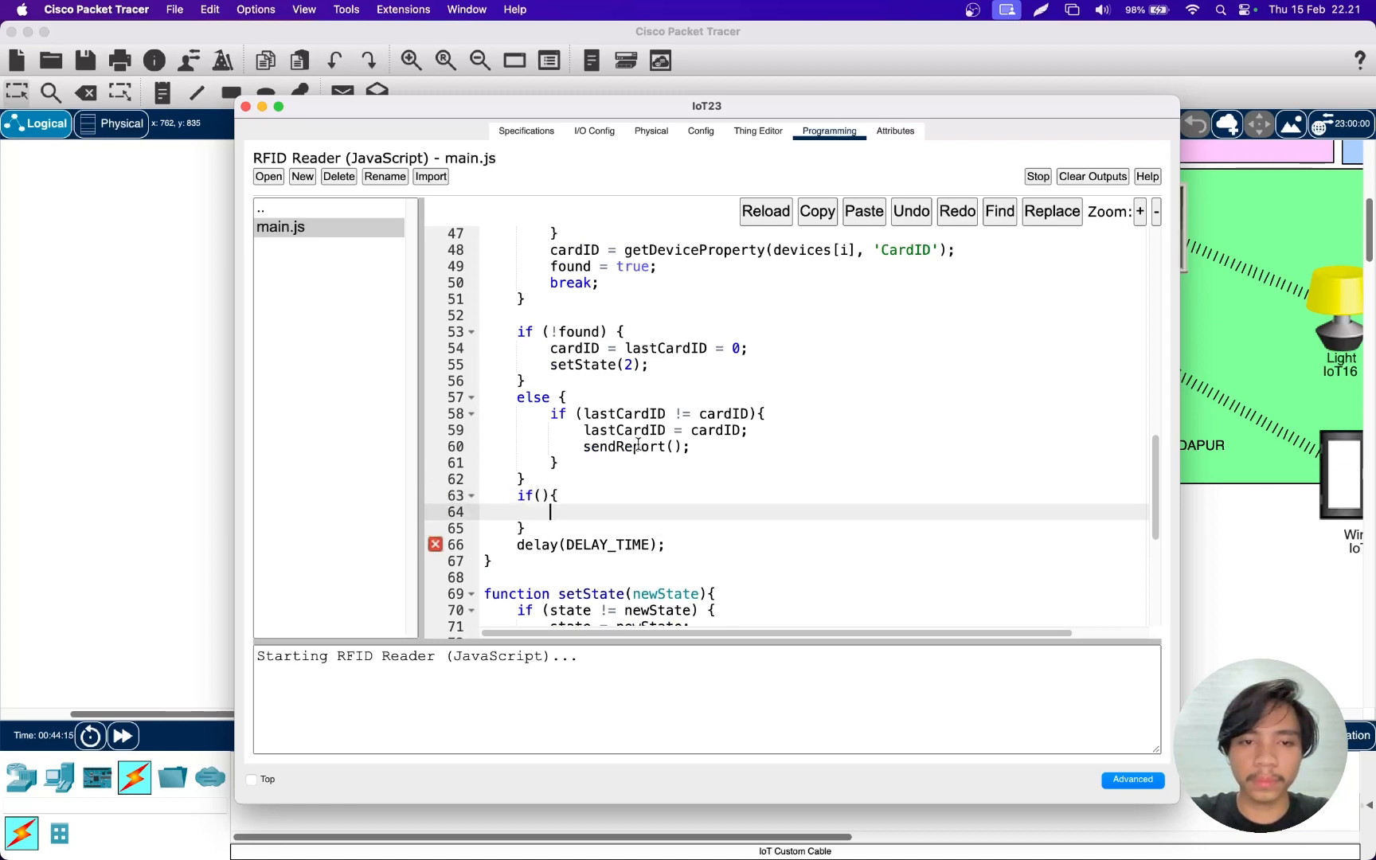
- Add an empty else block to the new if statement in loop()
{"action": "key", "text": "Down"}
{"action": "type", "text": "else"}
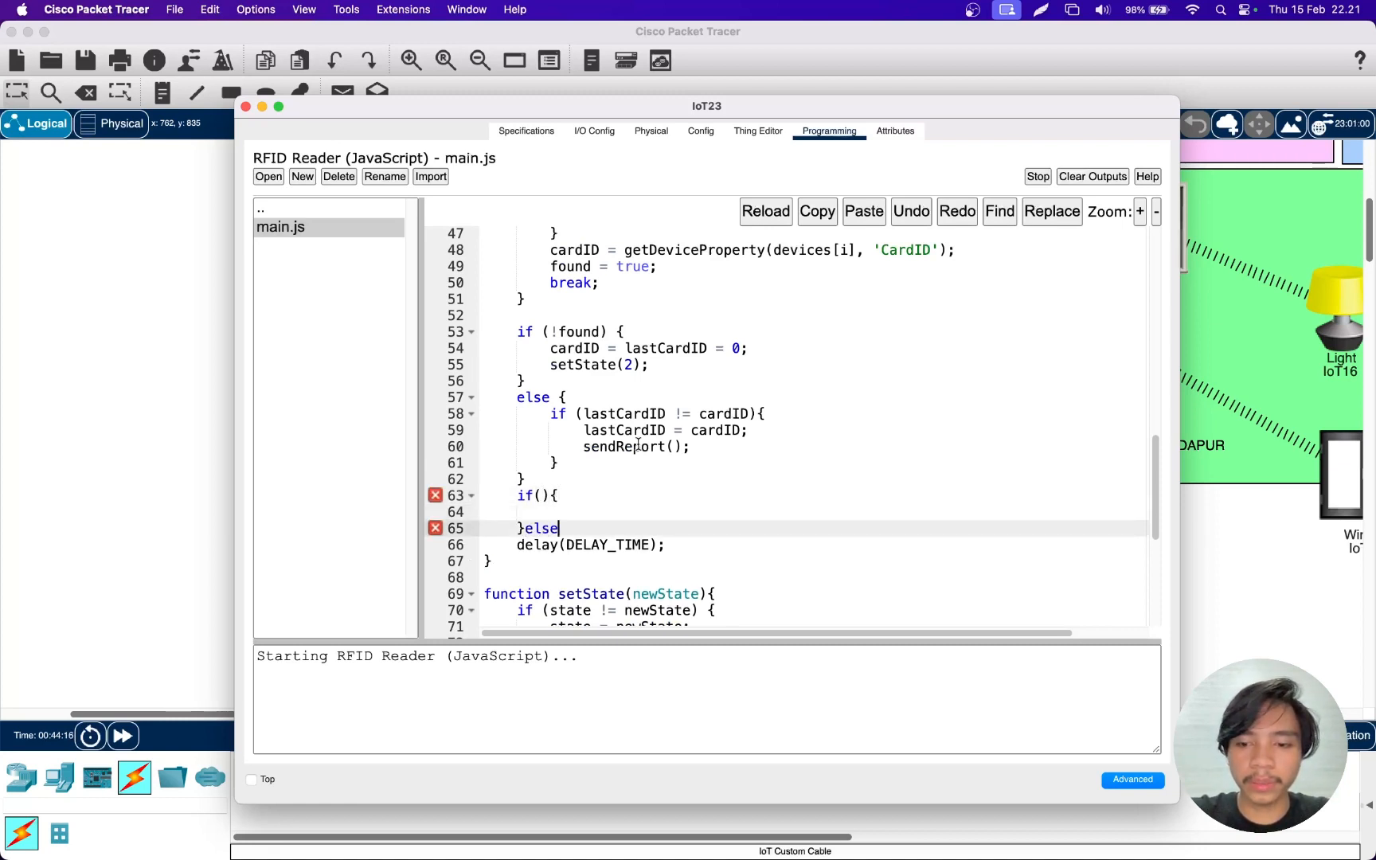
{"action": "type", "text": "{"}
{"action": "key", "text": "Return"}
{"action": "key", "text": "Up"}
{"action": "key", "text": "Up"}
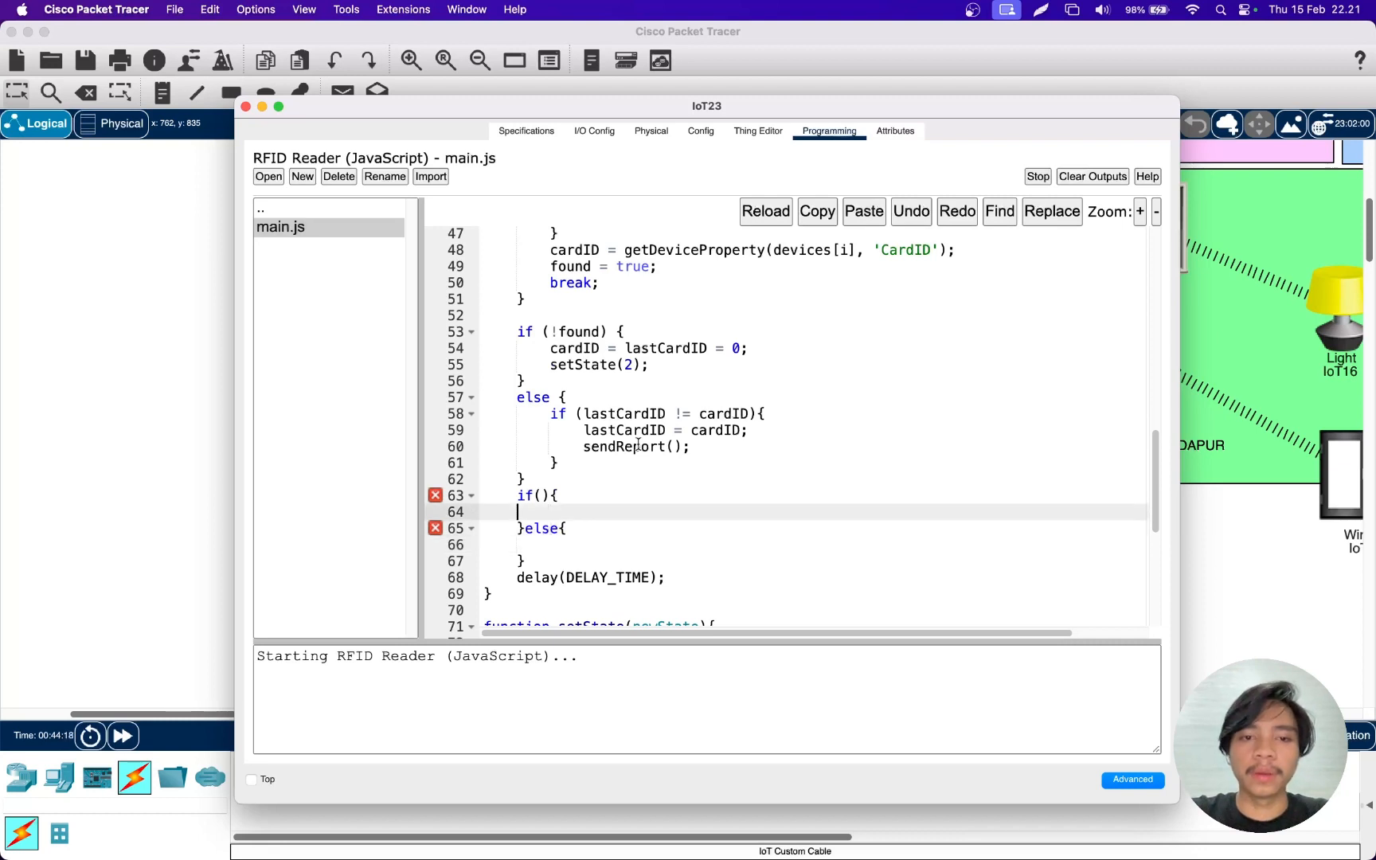
- Enter "cardID = 1001" as the condition of the new if statement
{"action": "key", "text": "Up"}
{"action": "key", "text": "Right"}
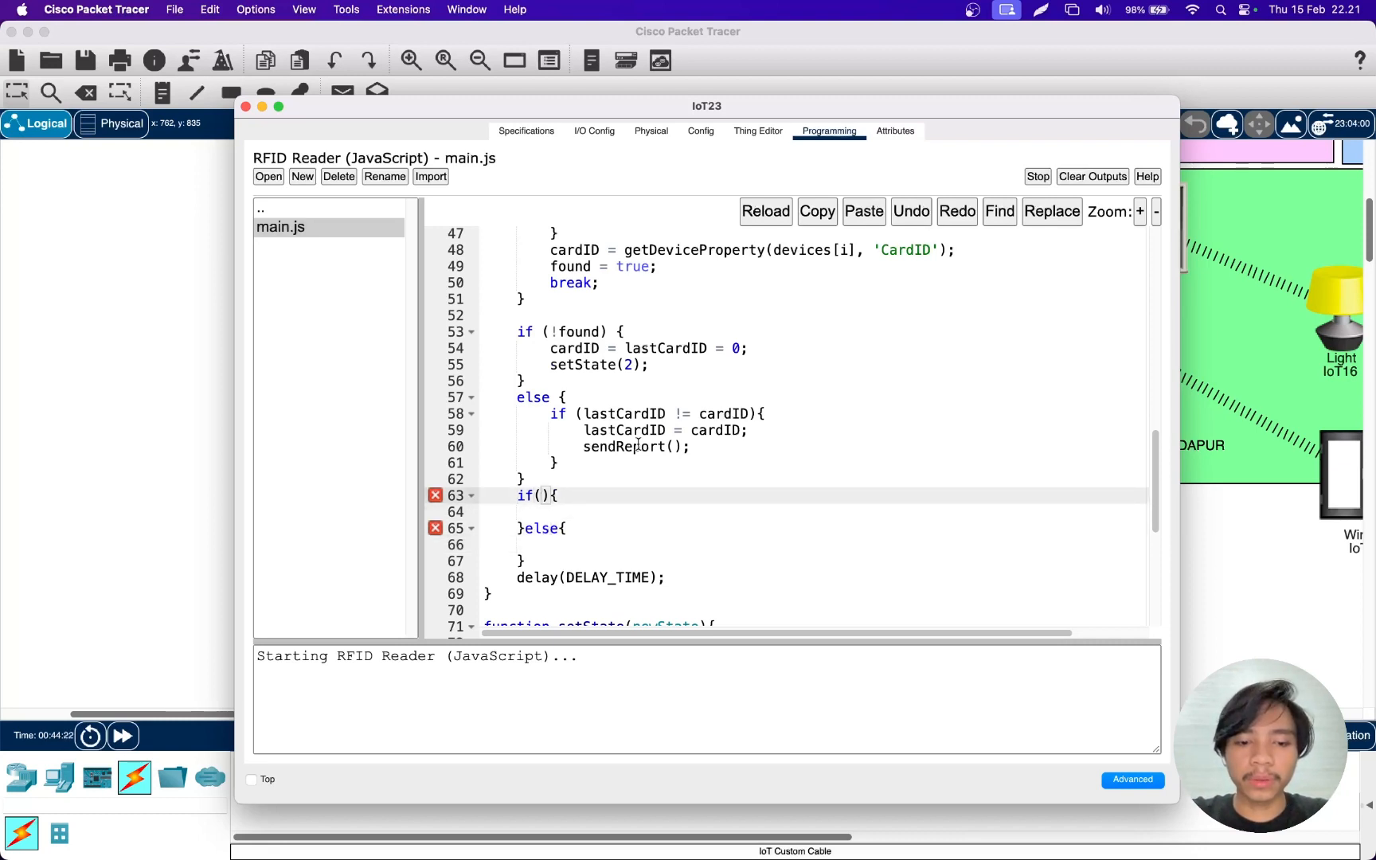
{"action": "type", "text": "card"}
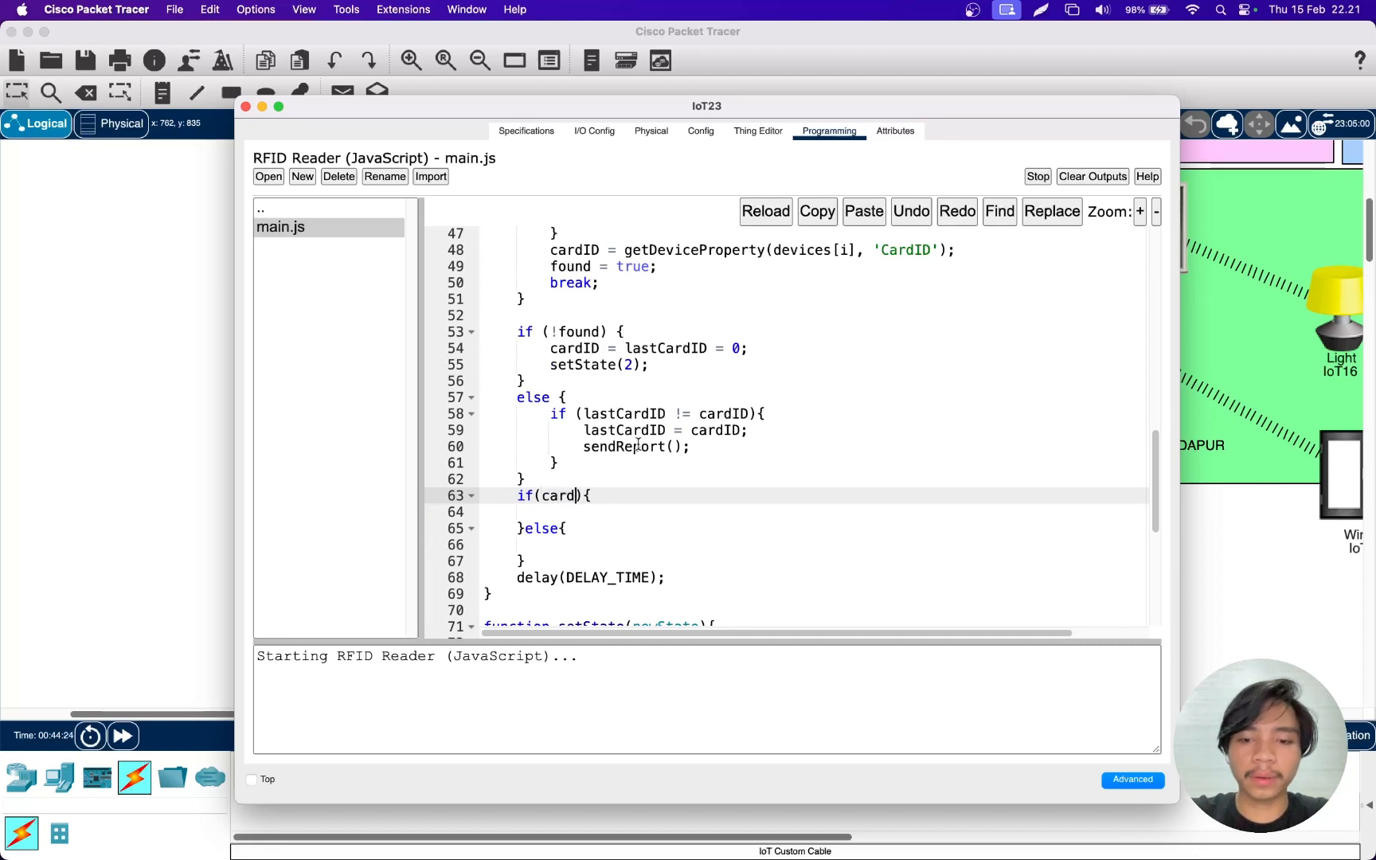
{"action": "type", "text": "ID = "}
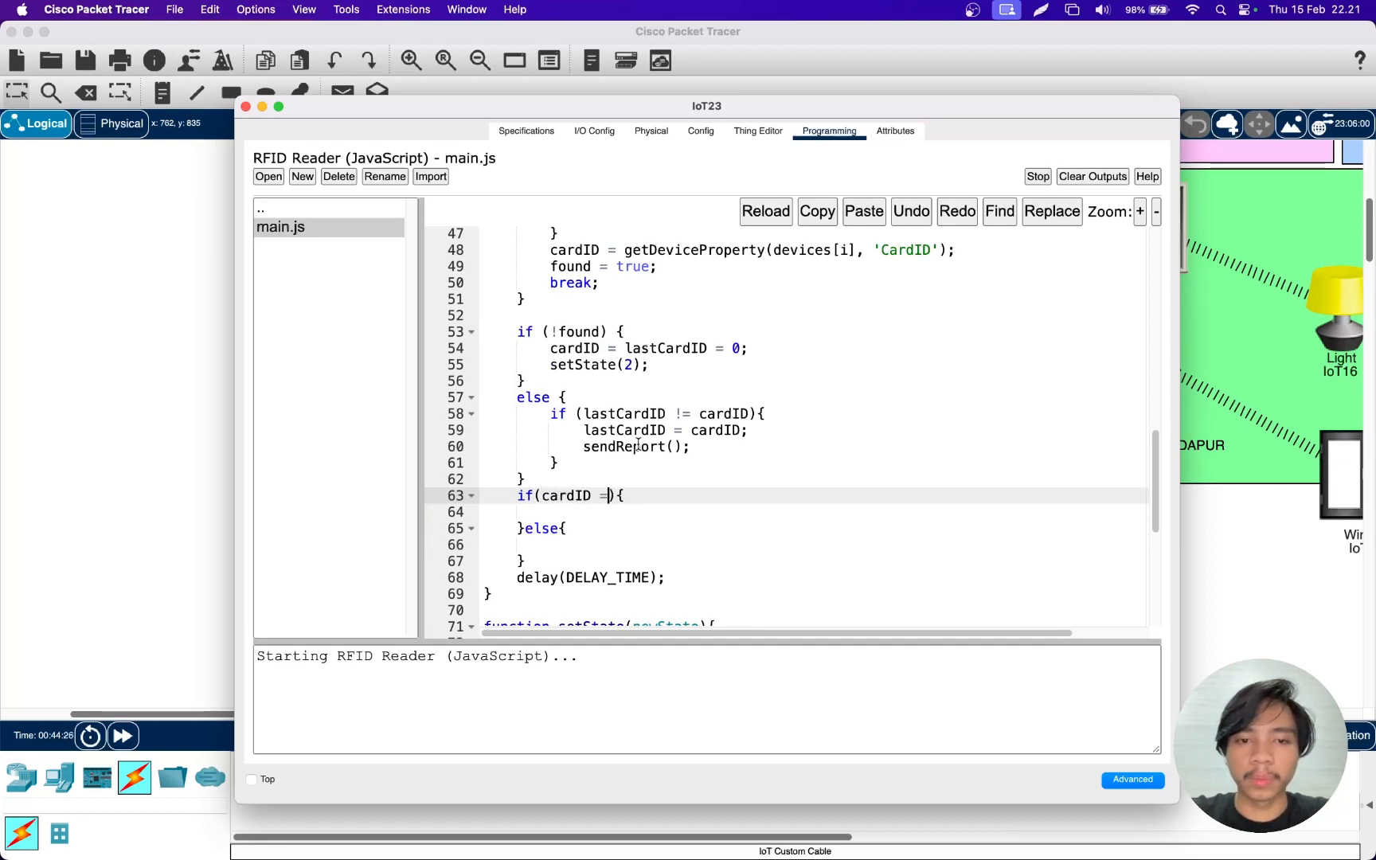
{"action": "type", "text": "1001"}
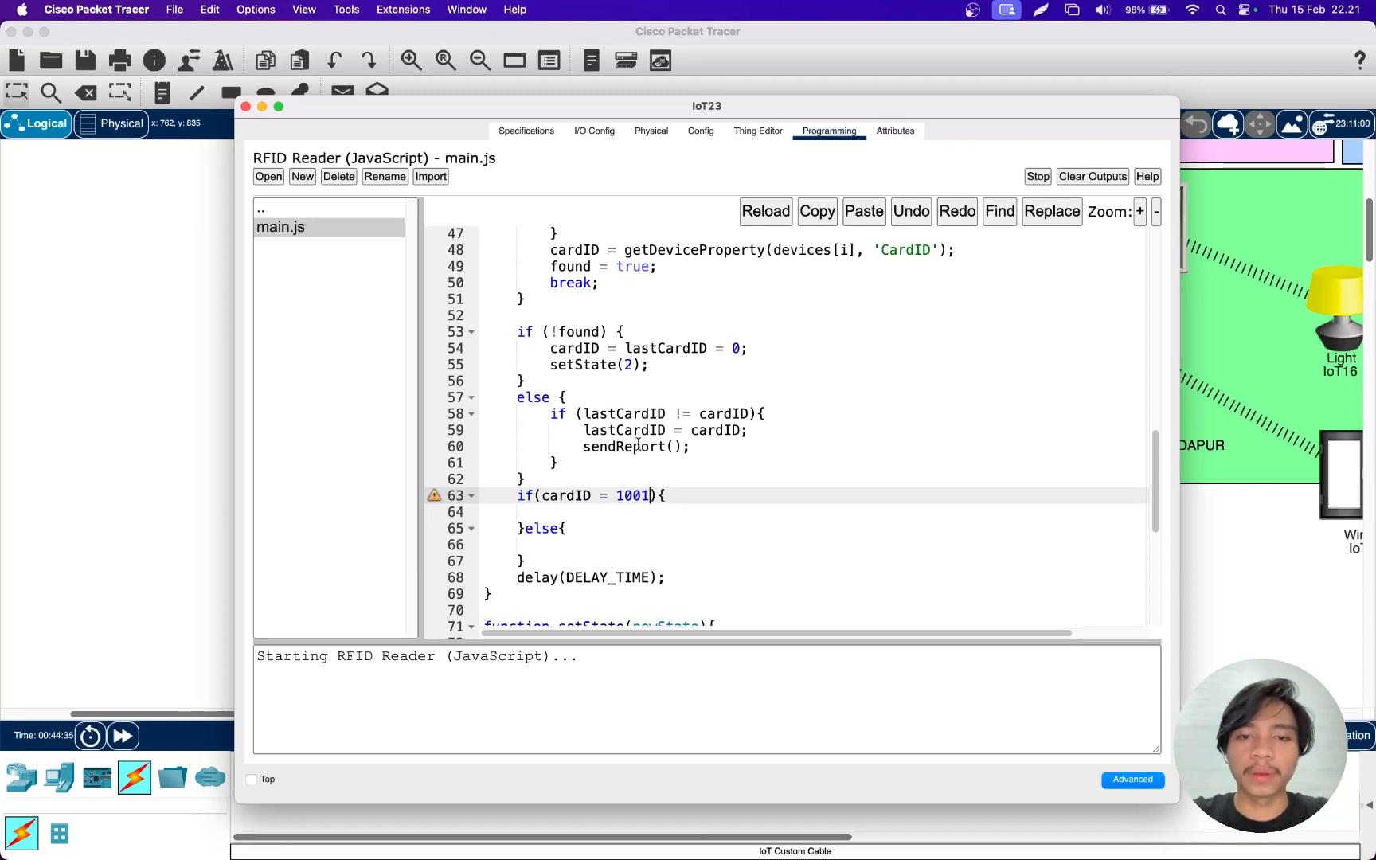
- Add the call setState(0) to the body of the if block for the matching card ID
{"action": "key", "text": "Down"}
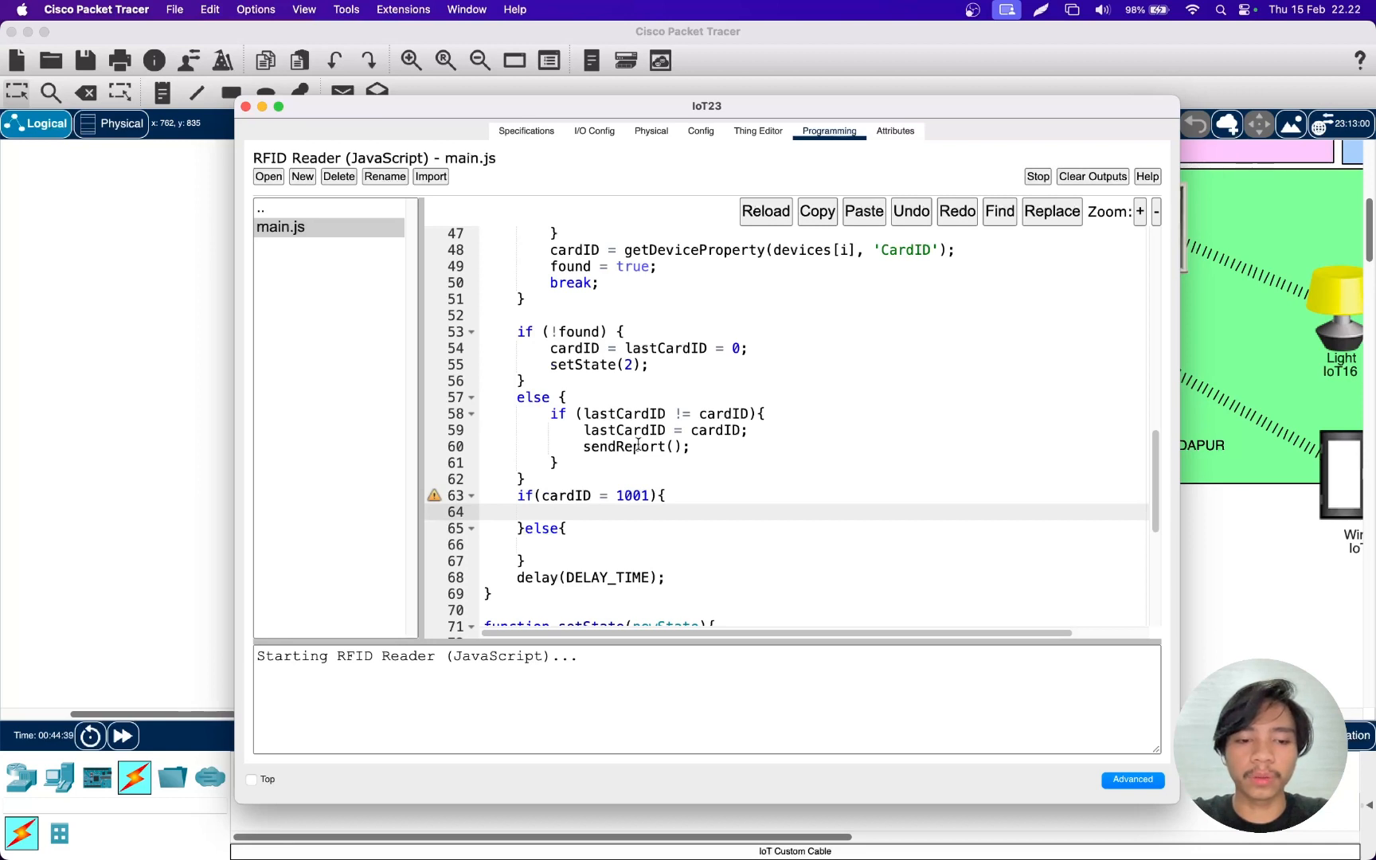
{"action": "type", "text": "serStae"}
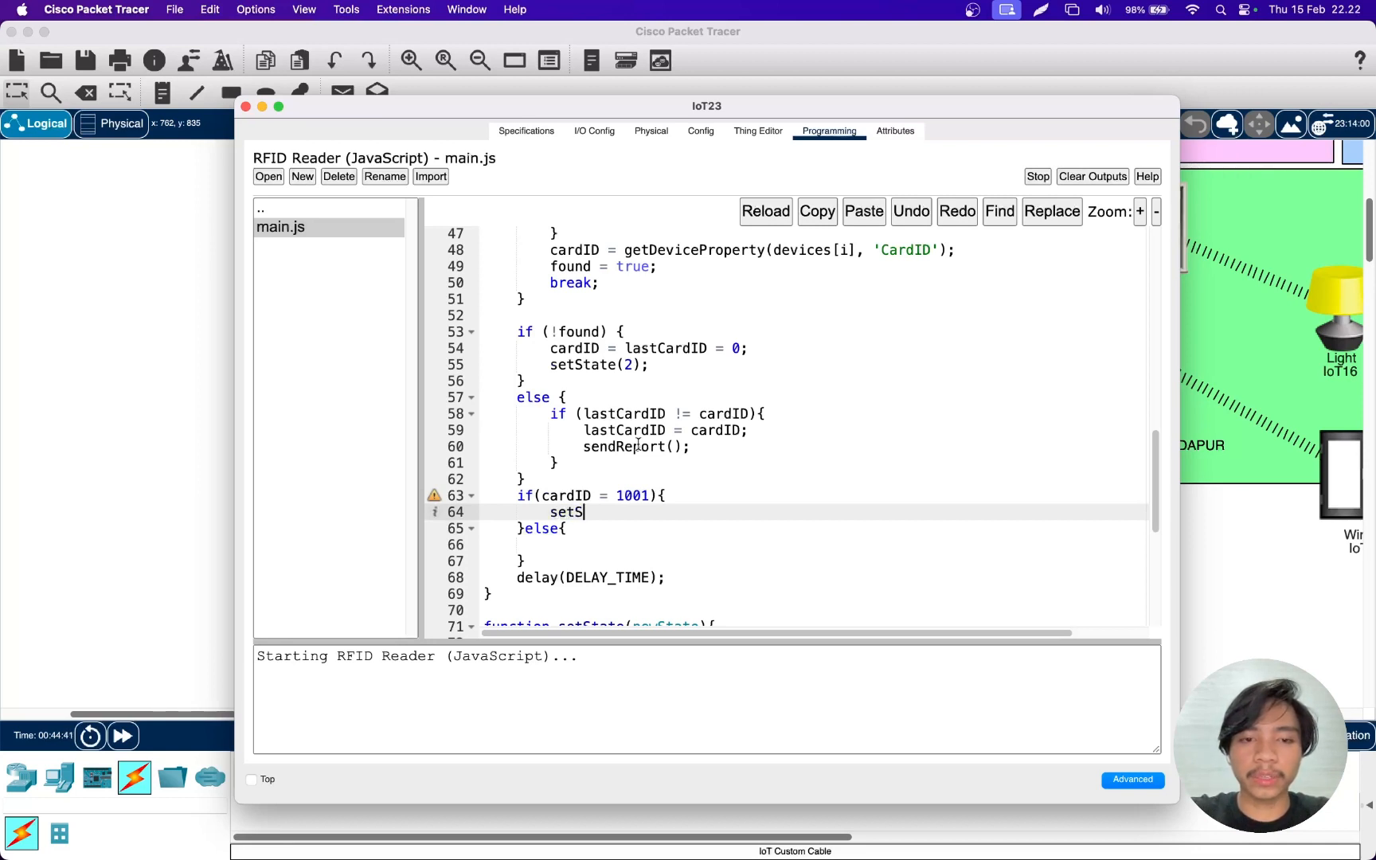
{"action": "key", "text": "BackSpace"}
{"action": "key", "text": "BackSpace"}
{"action": "key", "text": "BackSpace"}
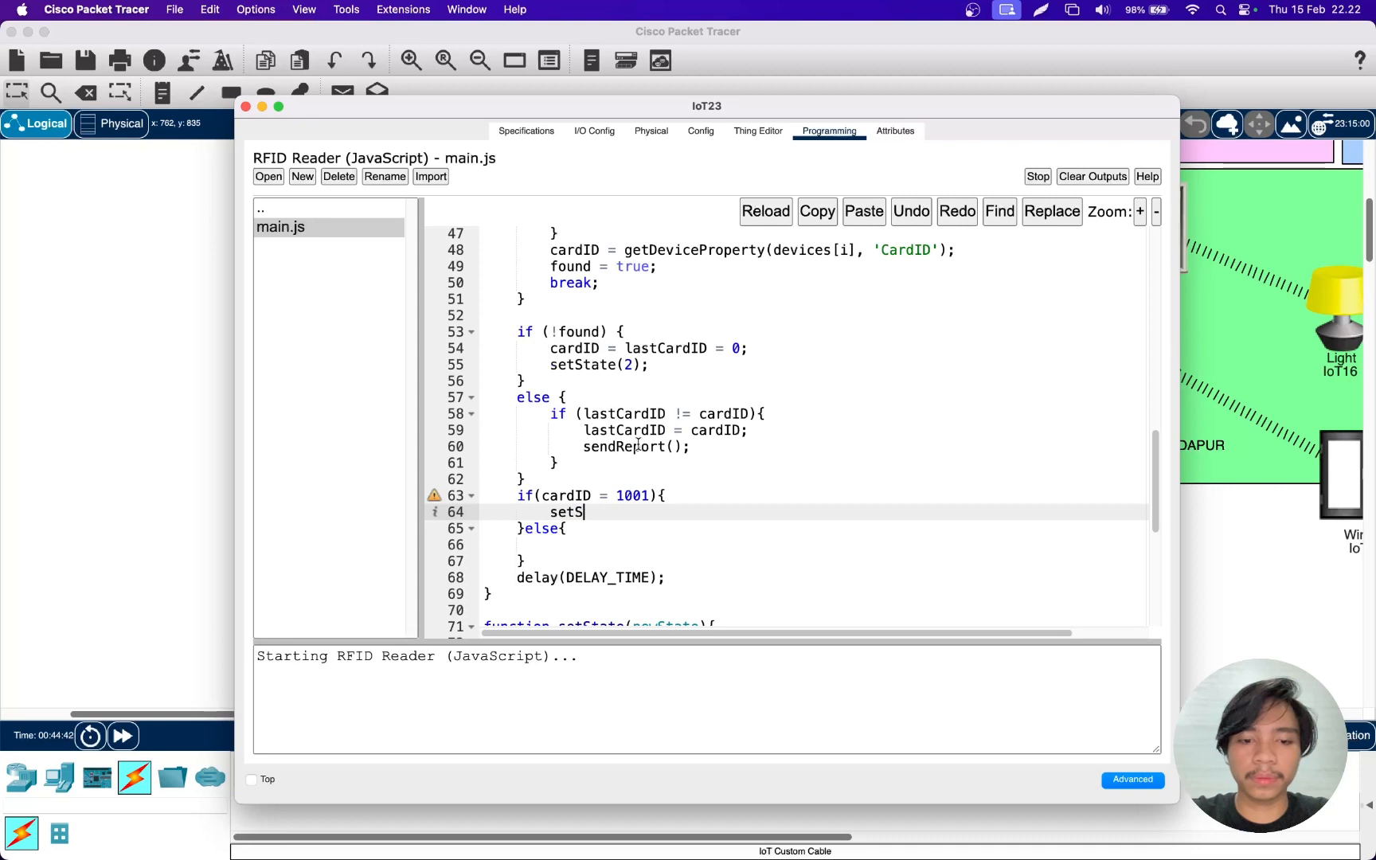
{"action": "type", "text": "tate"}
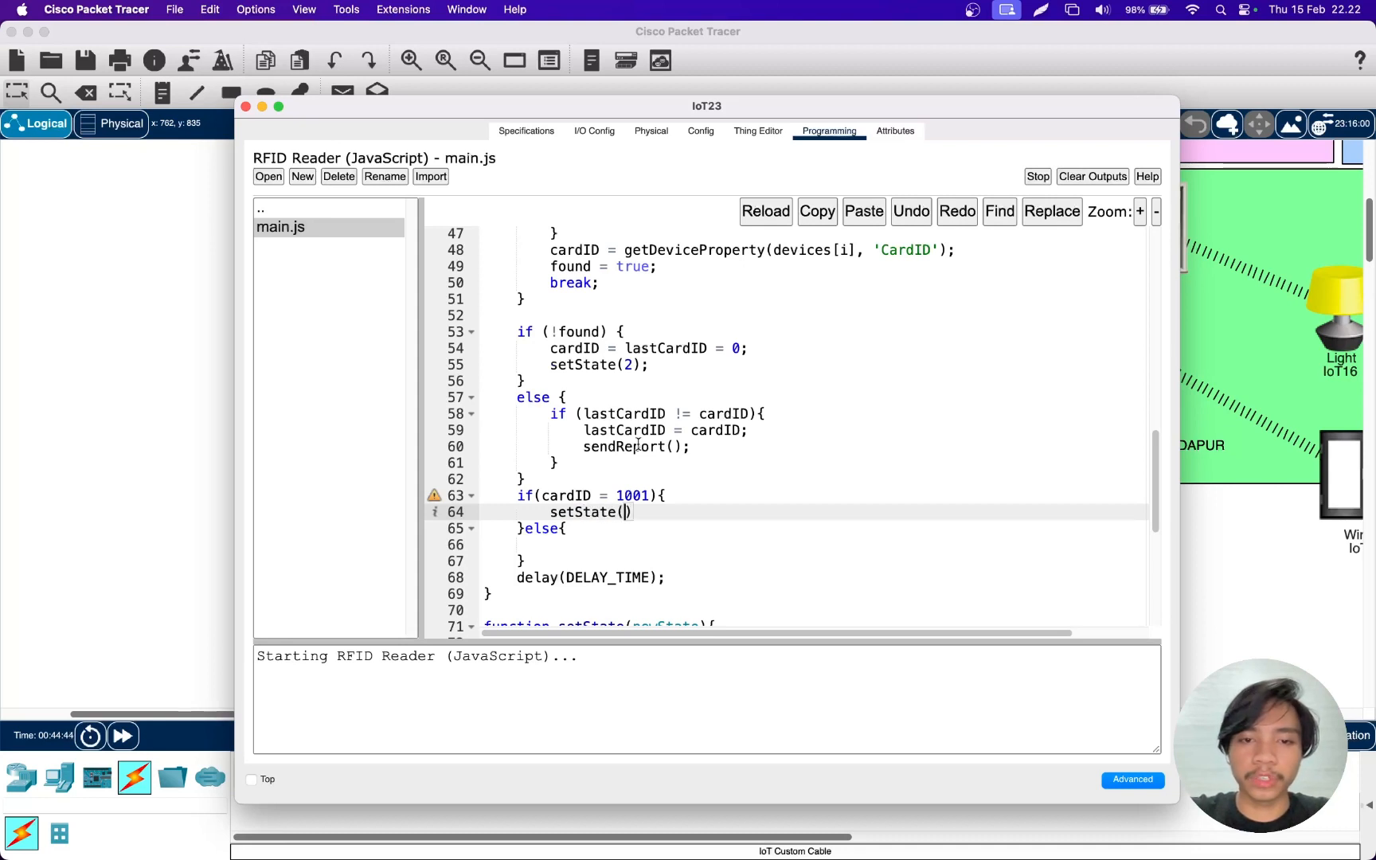
{"action": "type", "text": "(0"}
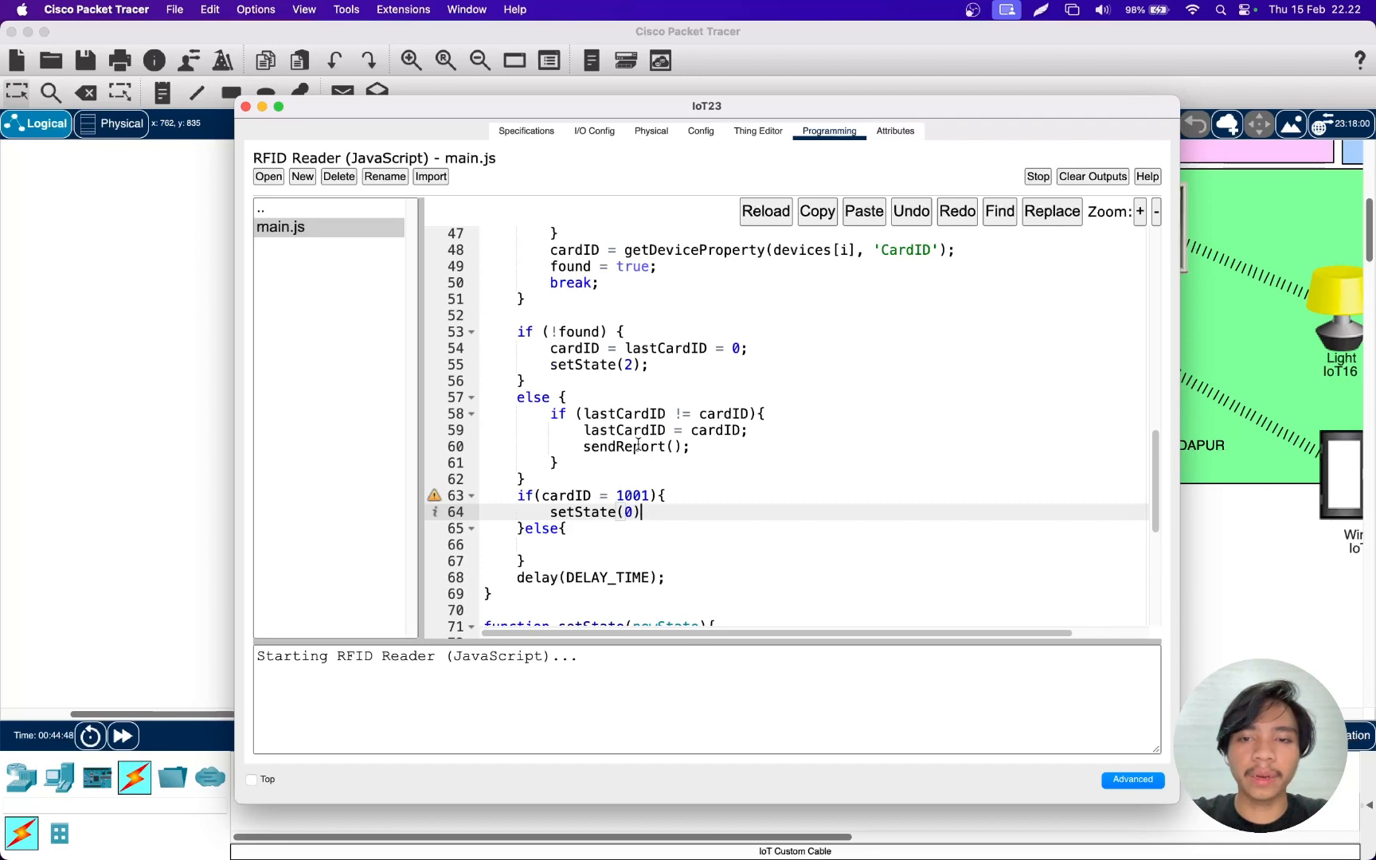
- Look up the status codes in the reader's setup code and specifications, and return to the new if/else block in main.js
{"action": "scroll", "coordinate": [638, 445], "scroll_direction": "up", "scroll_amount": 15}
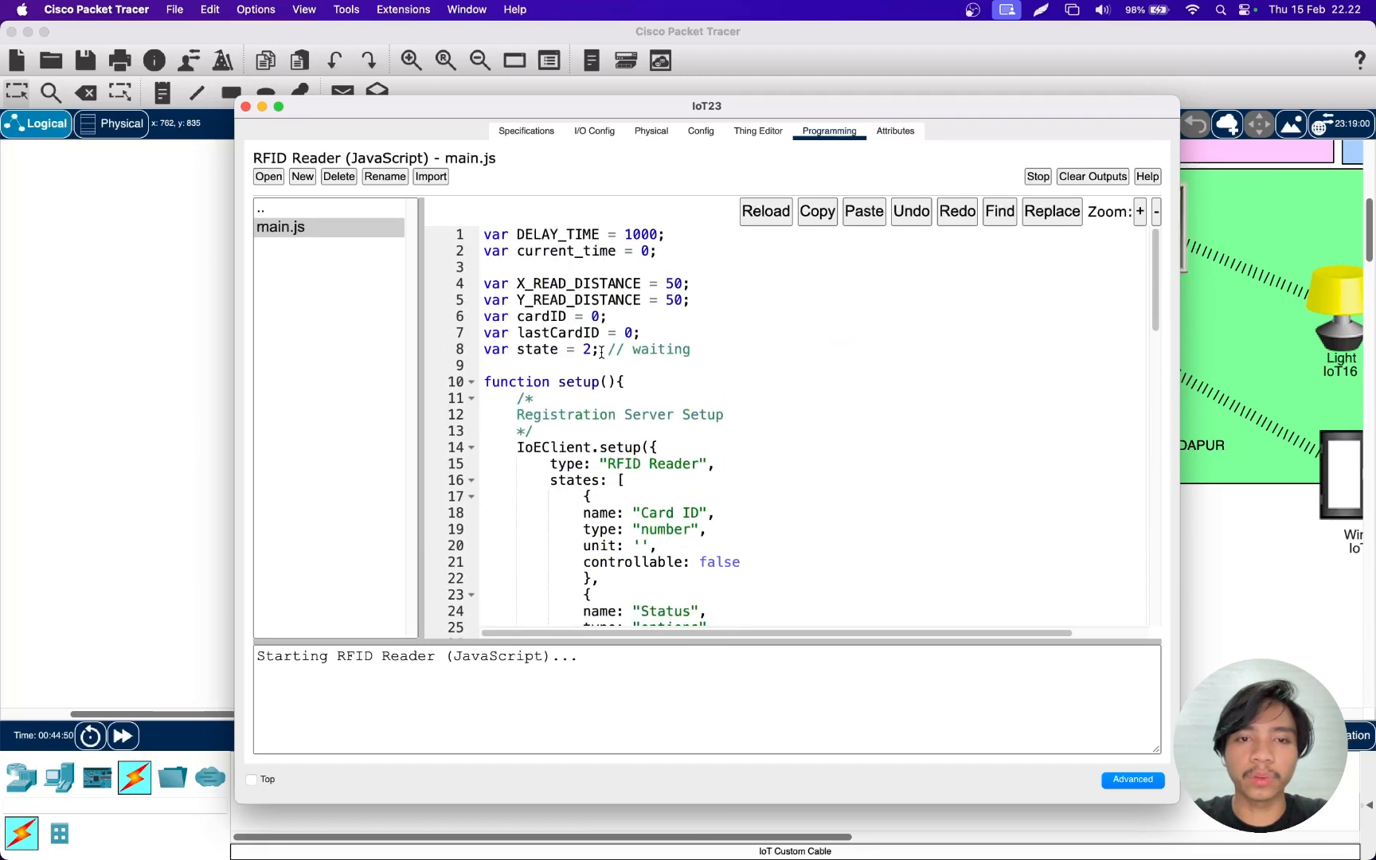
{"action": "scroll", "coordinate": [556, 320], "scroll_direction": "down", "scroll_amount": 3}
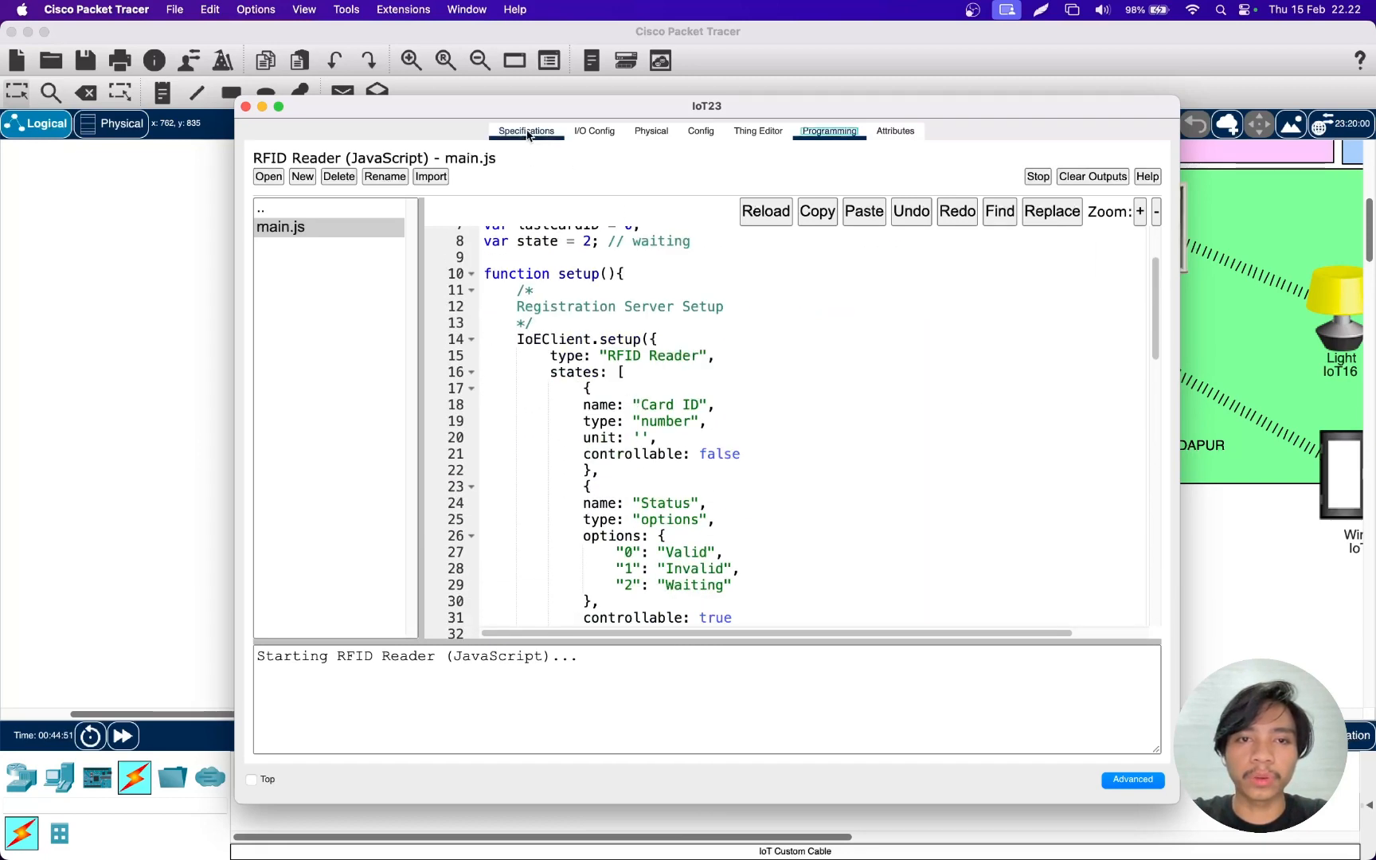
{"action": "left_click", "coordinate": [527, 130]}
{"action": "scroll", "coordinate": [400, 381], "scroll_direction": "down", "scroll_amount": 10}
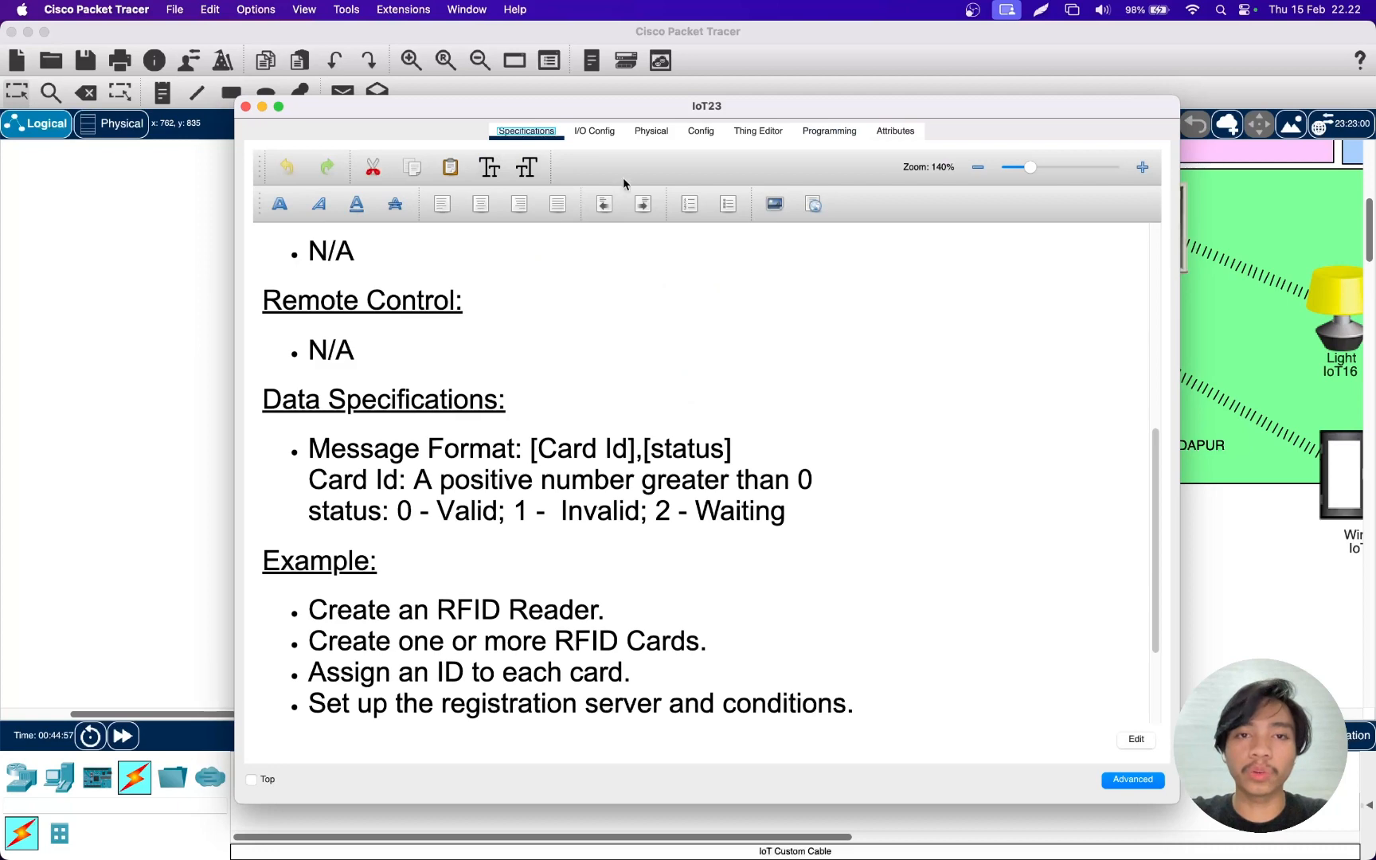
{"action": "left_click", "coordinate": [829, 131]}
{"action": "scroll", "coordinate": [712, 413], "scroll_direction": "down", "scroll_amount": 10}
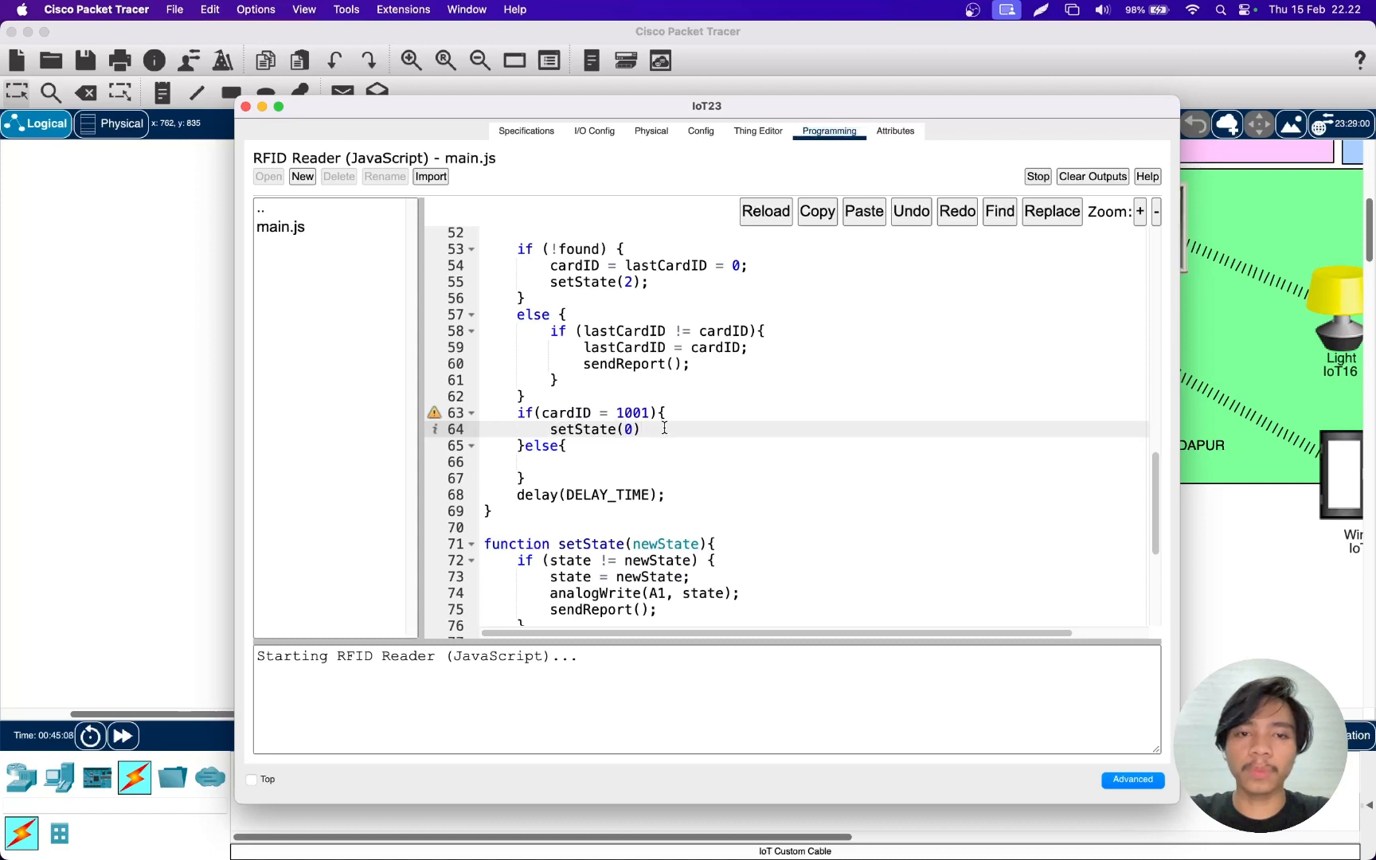
- Add the call setState(1); to the else block and end the setState(0) call with a semicolon
{"action": "key", "text": "Down"}
{"action": "key", "text": "Down"}
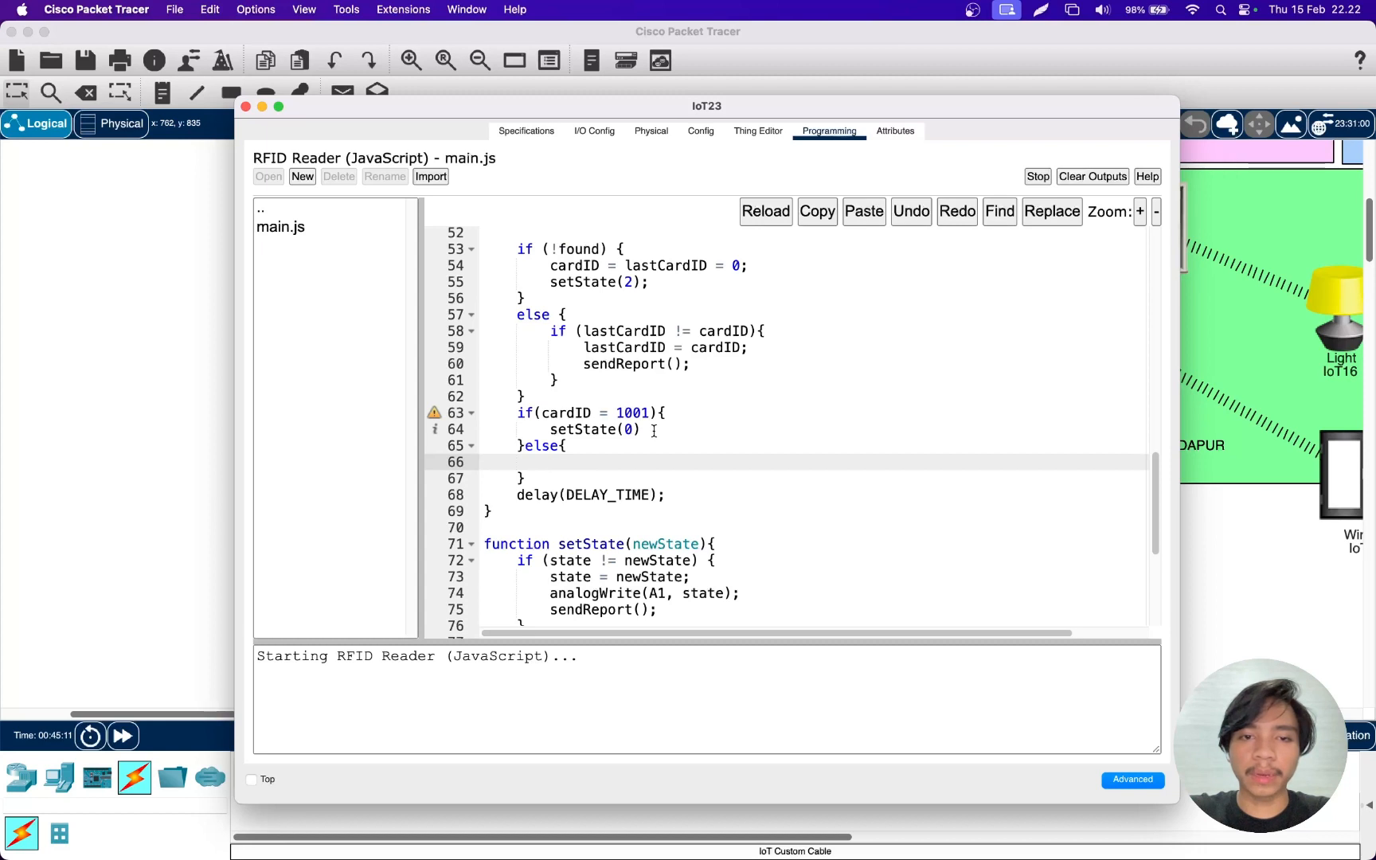
{"action": "type", "text": "set"}
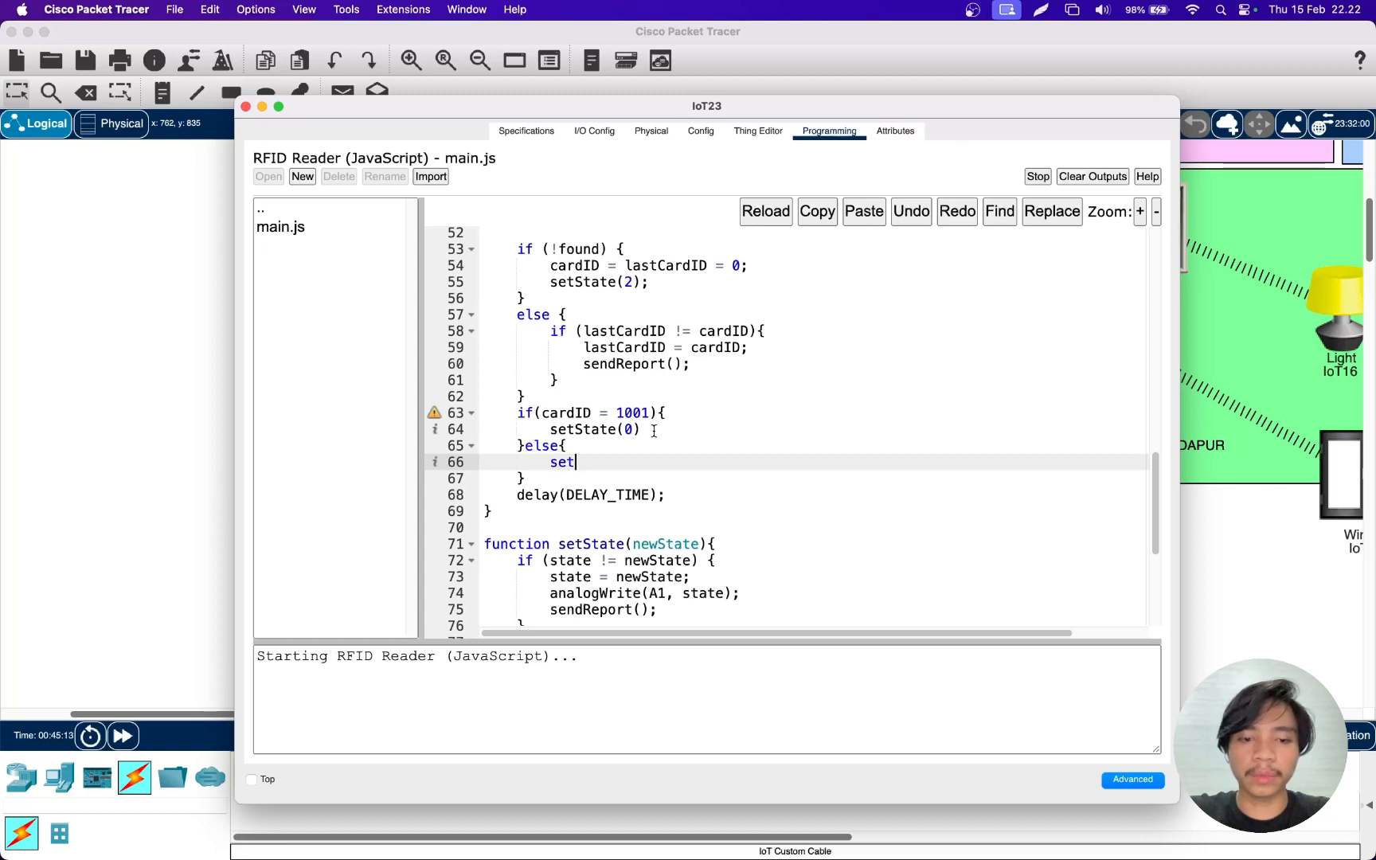
{"action": "type", "text": "State("}
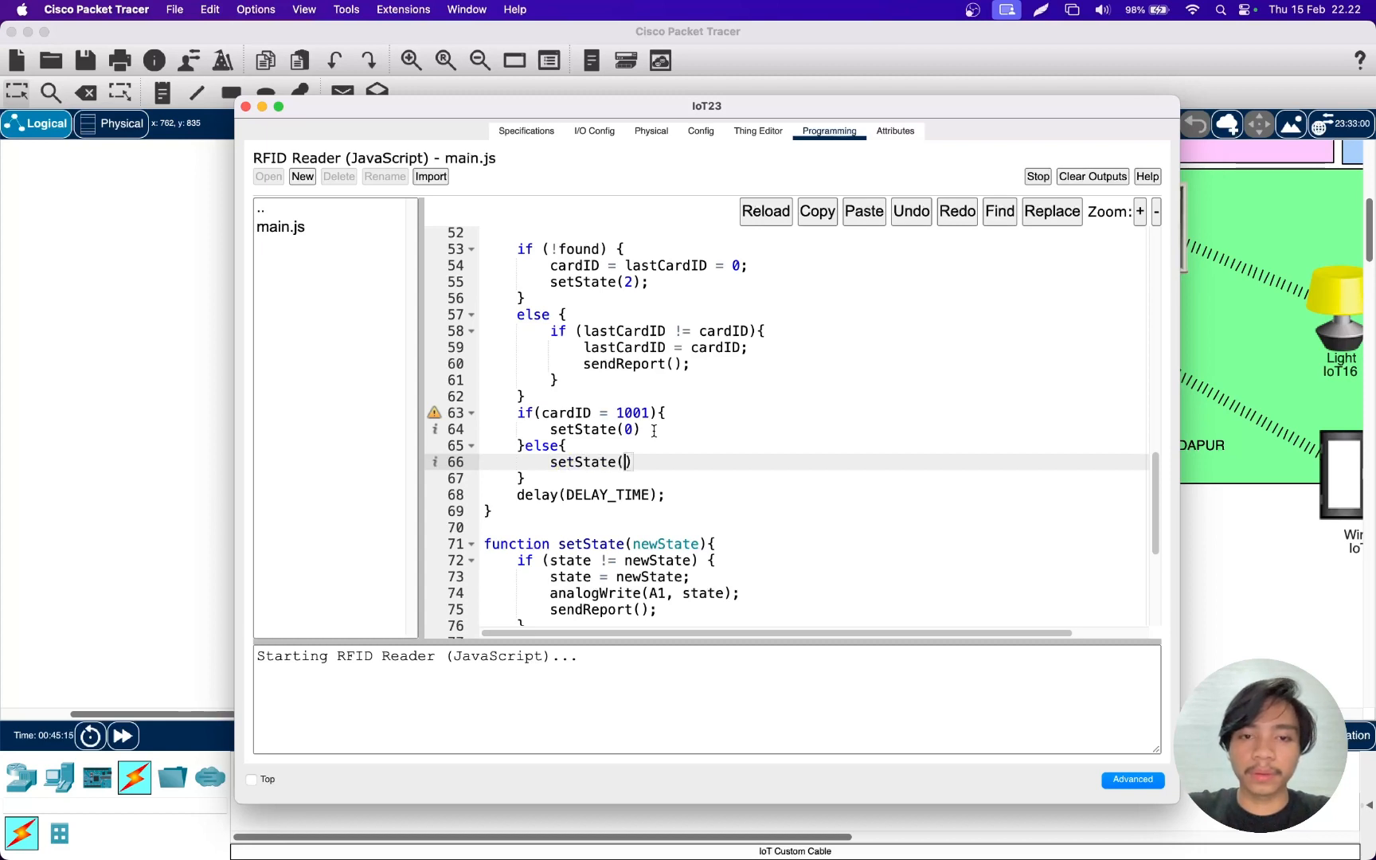
{"action": "type", "text": "1);"}
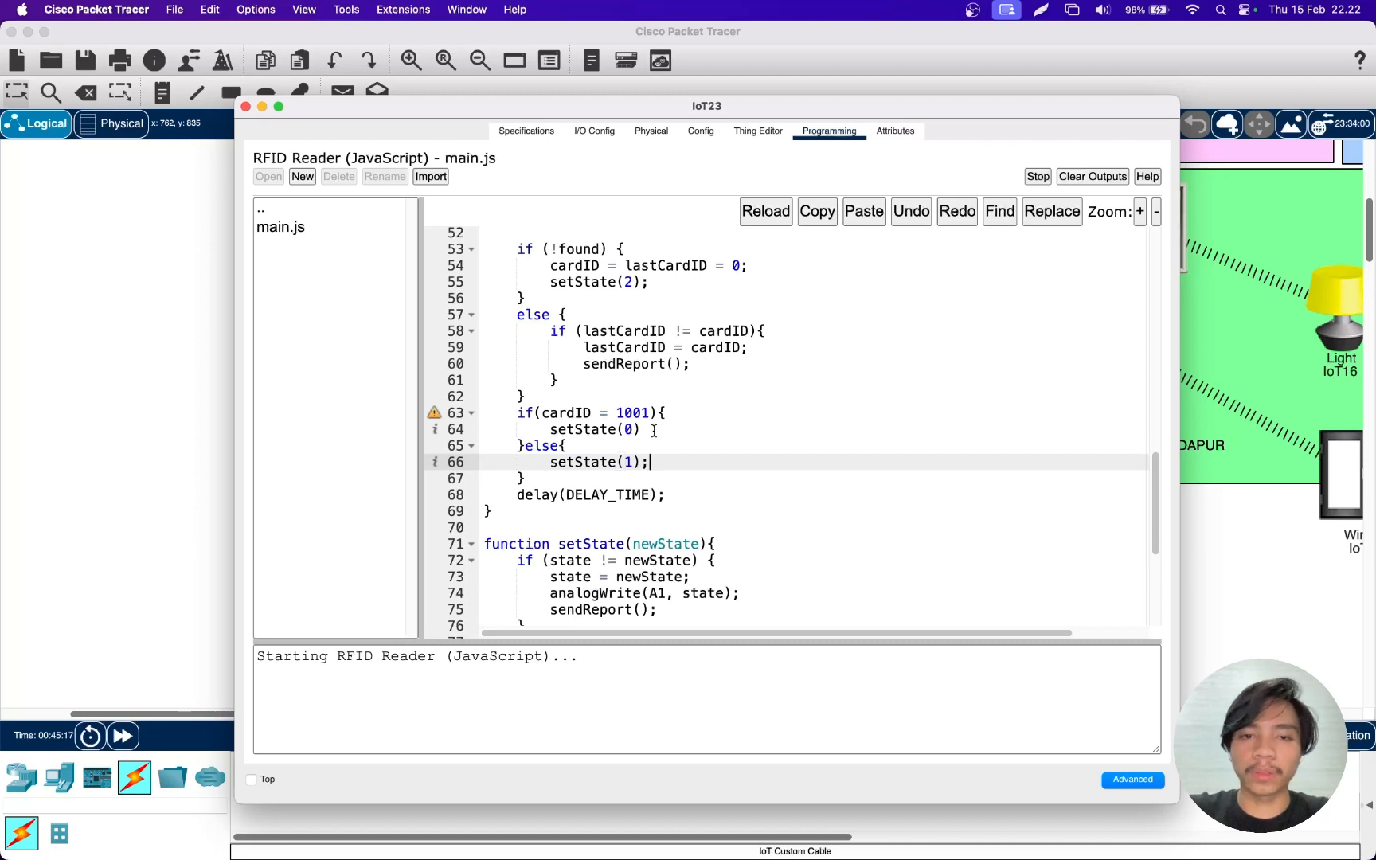
{"action": "left_click", "coordinate": [654, 431]}
{"action": "type", "text": ";"}
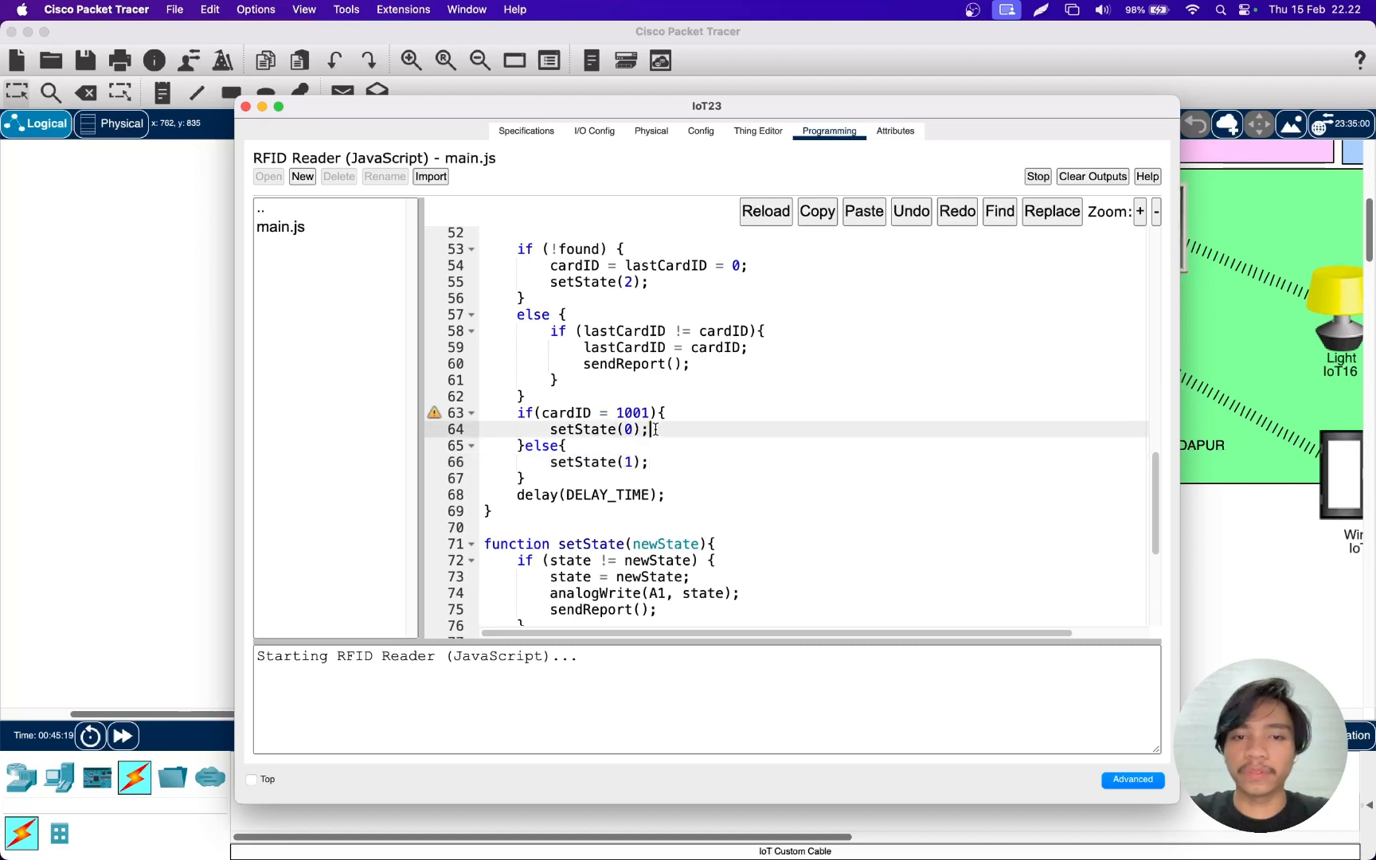
{"action": "scroll", "coordinate": [757, 402], "scroll_direction": "down", "scroll_amount": 1}
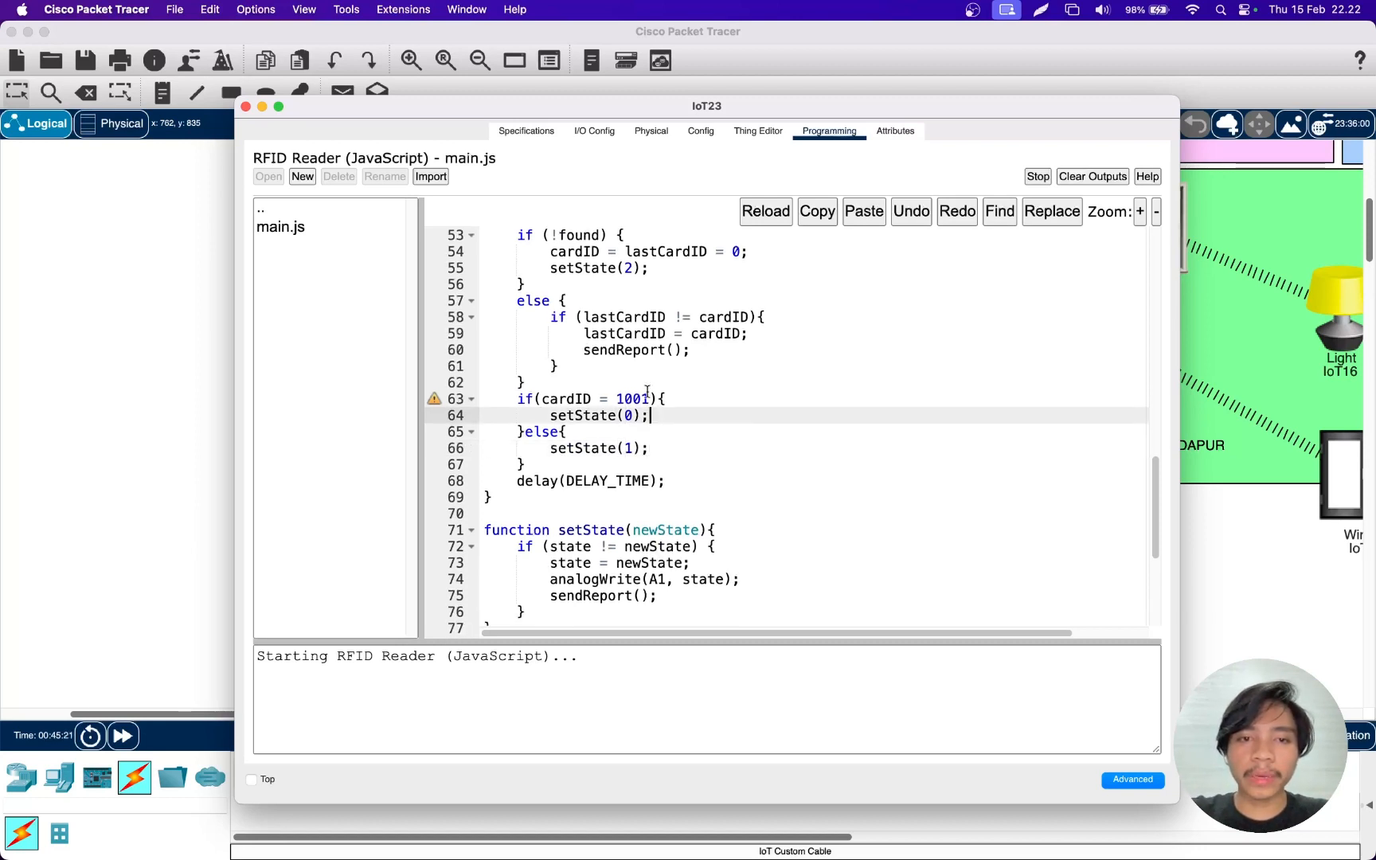
{"action": "left_click", "coordinate": [547, 470]}
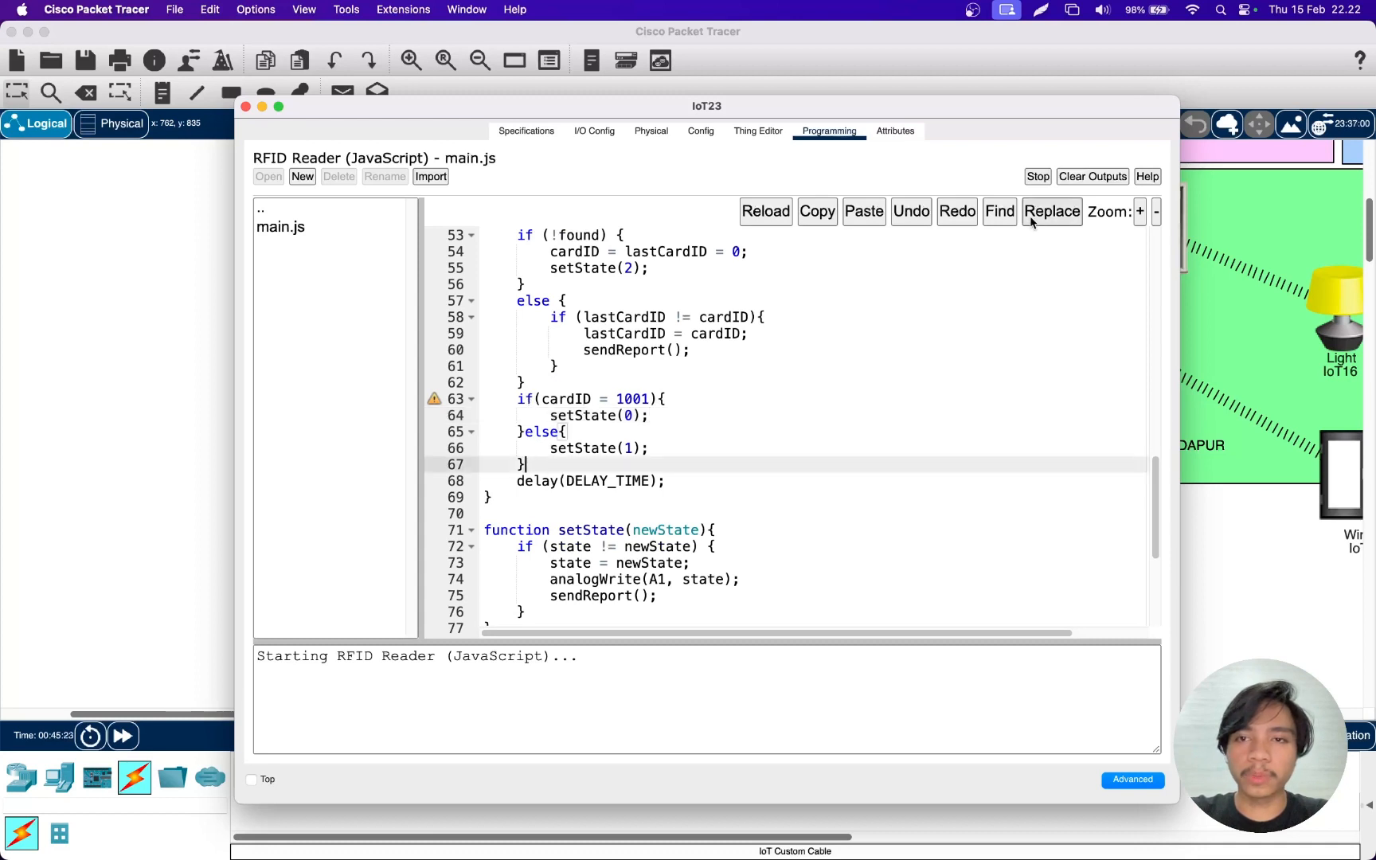
- Restart the RFID Reader program, close its window and move the RFID card farther below the reader
{"action": "left_click", "coordinate": [1038, 177]}
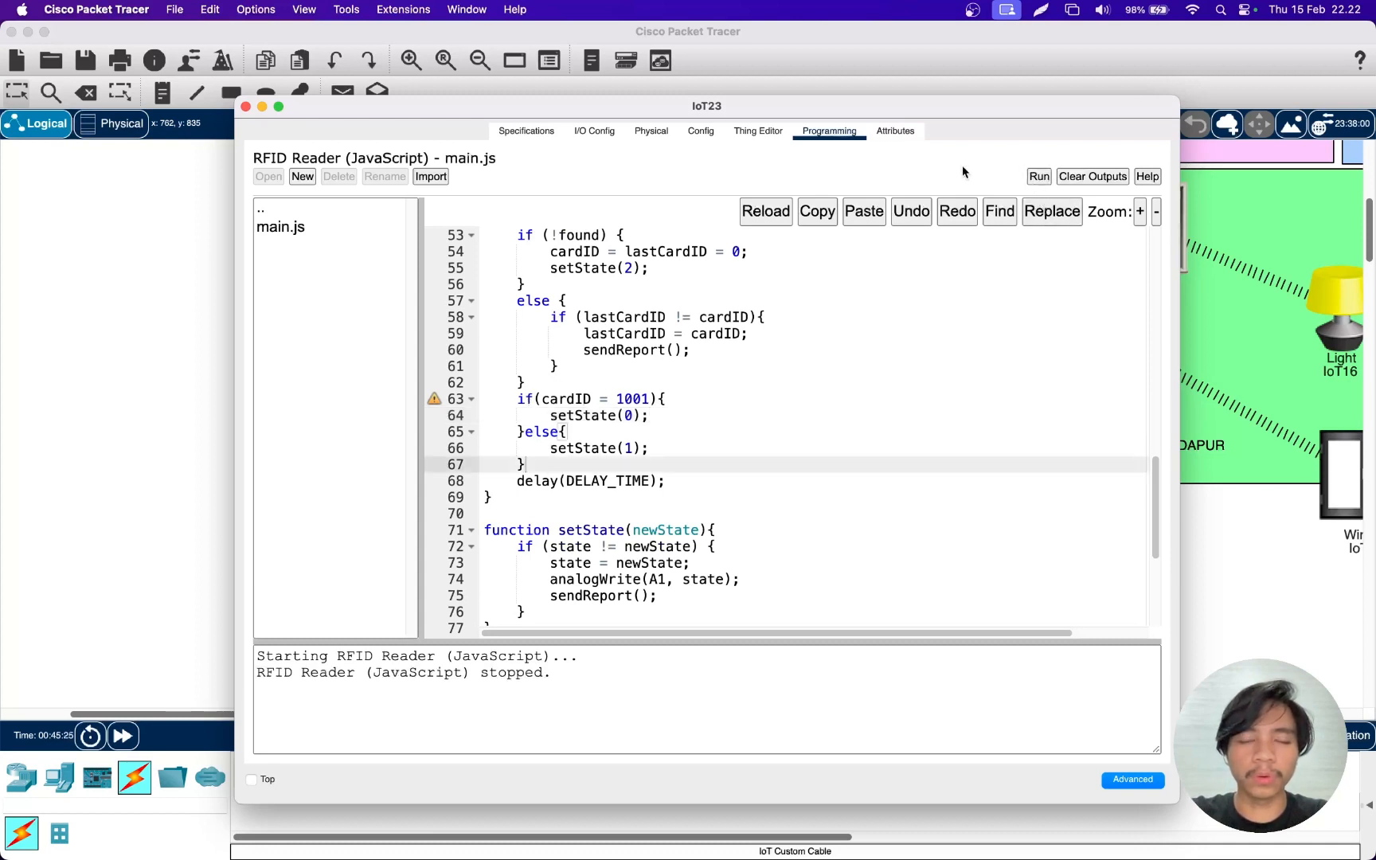
{"action": "left_click", "coordinate": [1043, 181]}
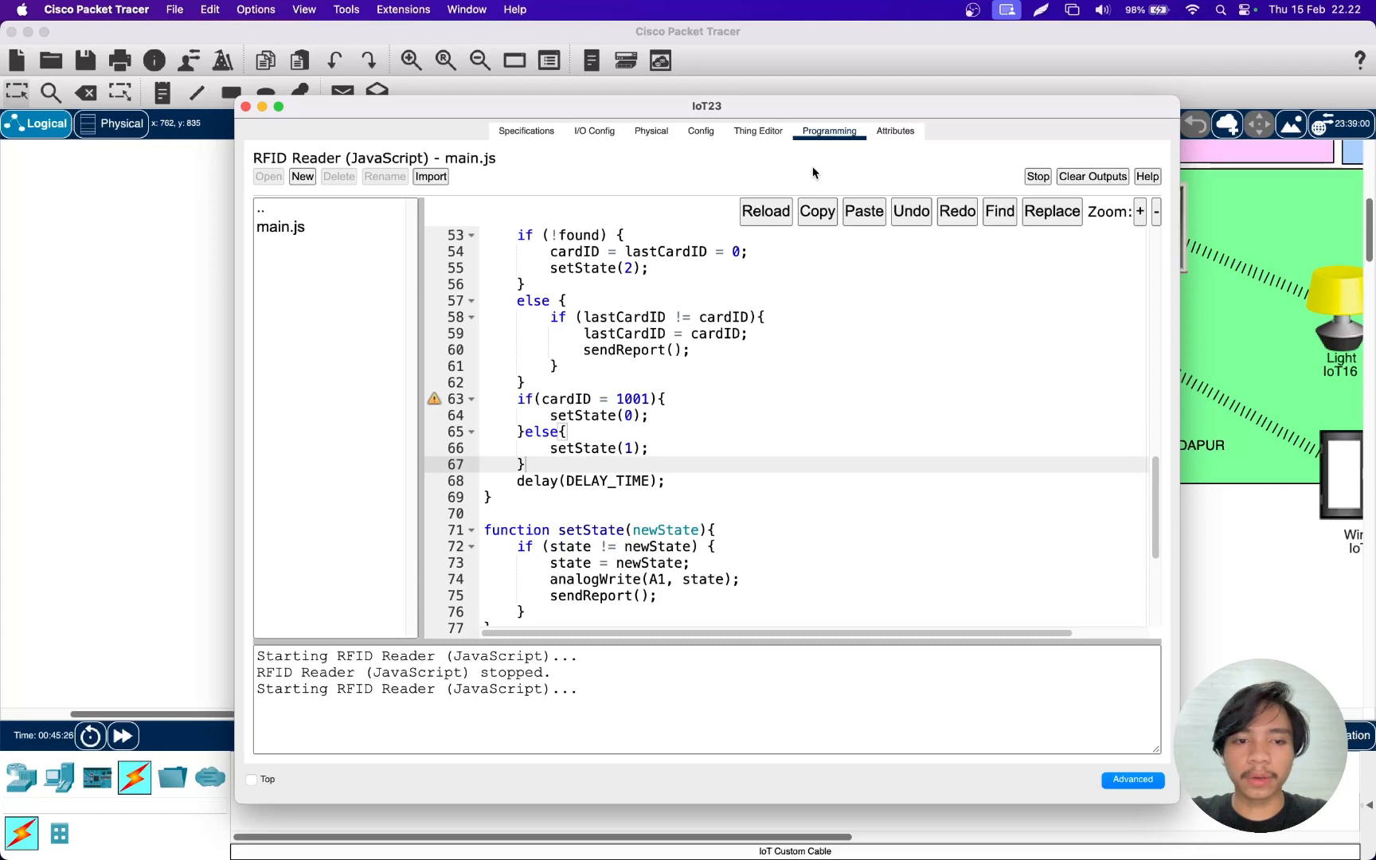
{"action": "left_click", "coordinate": [246, 107]}
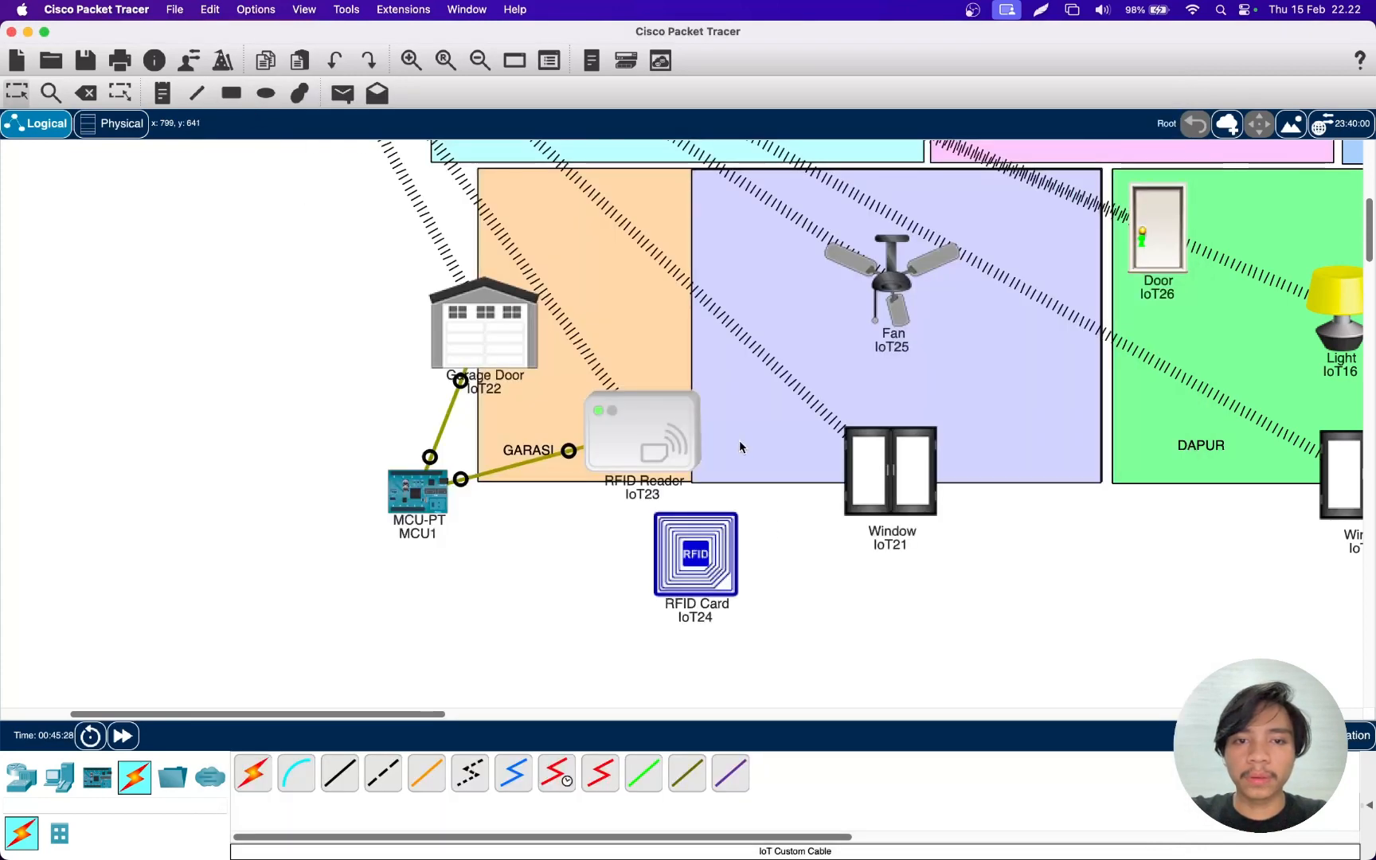
{"action": "scroll", "coordinate": [559, 556], "scroll_direction": "down", "scroll_amount": 1}
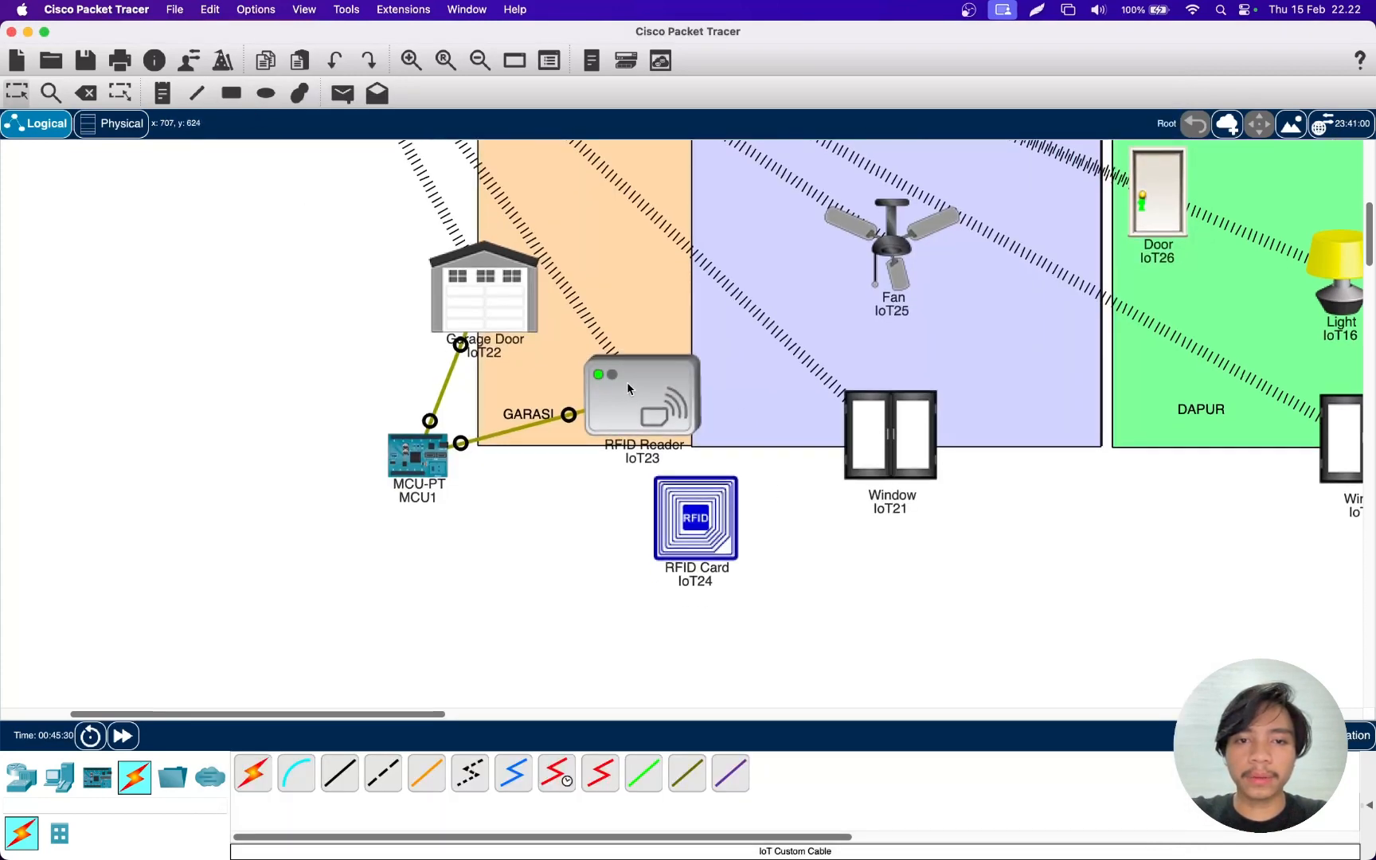
{"action": "left_click_drag", "start_coordinate": [694, 540], "coordinate": [670, 653]}
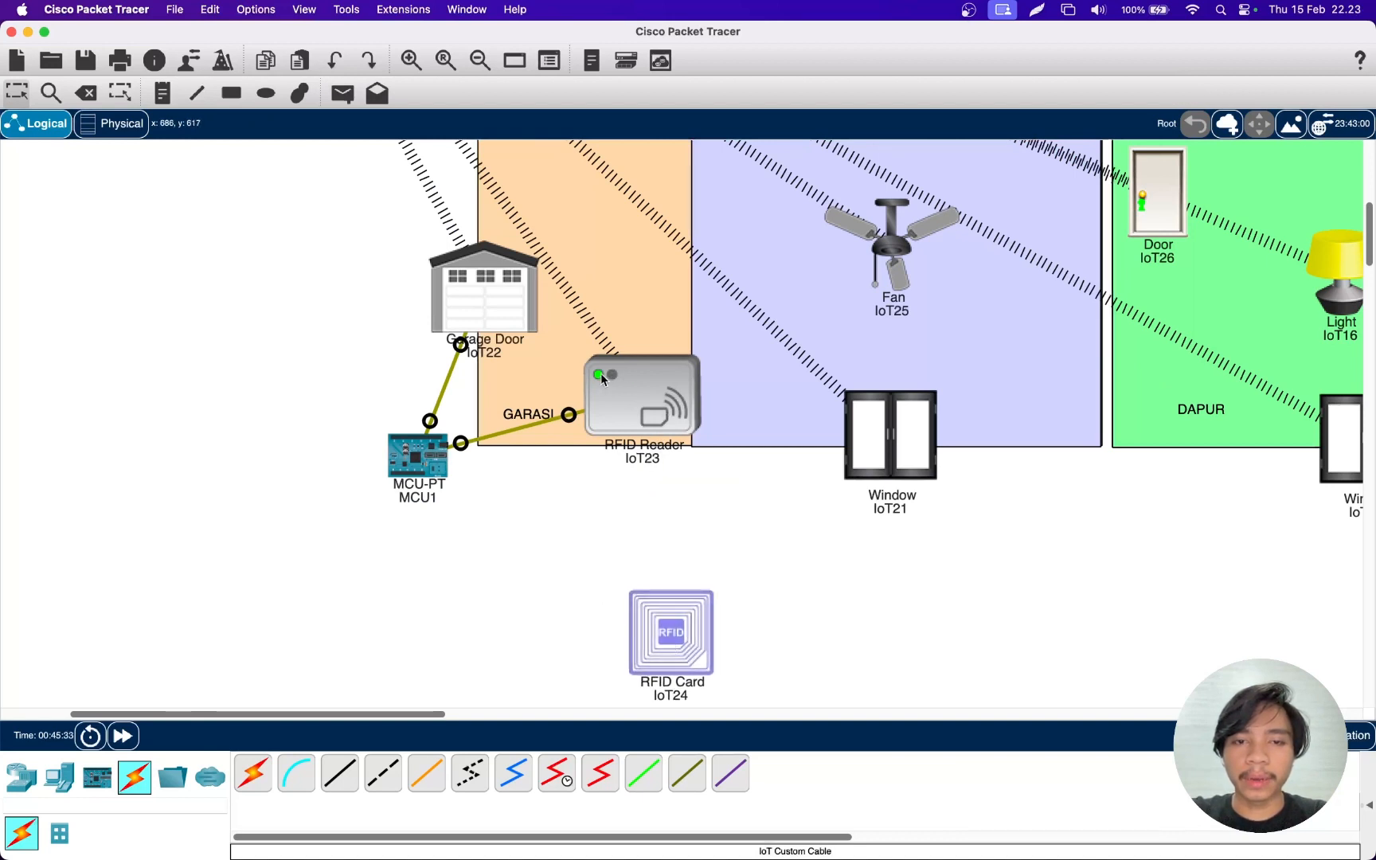
- Reopen the RFID Reader's main.js and correct the card check's condition to cardID == 1001
{"action": "left_click", "coordinate": [633, 385]}
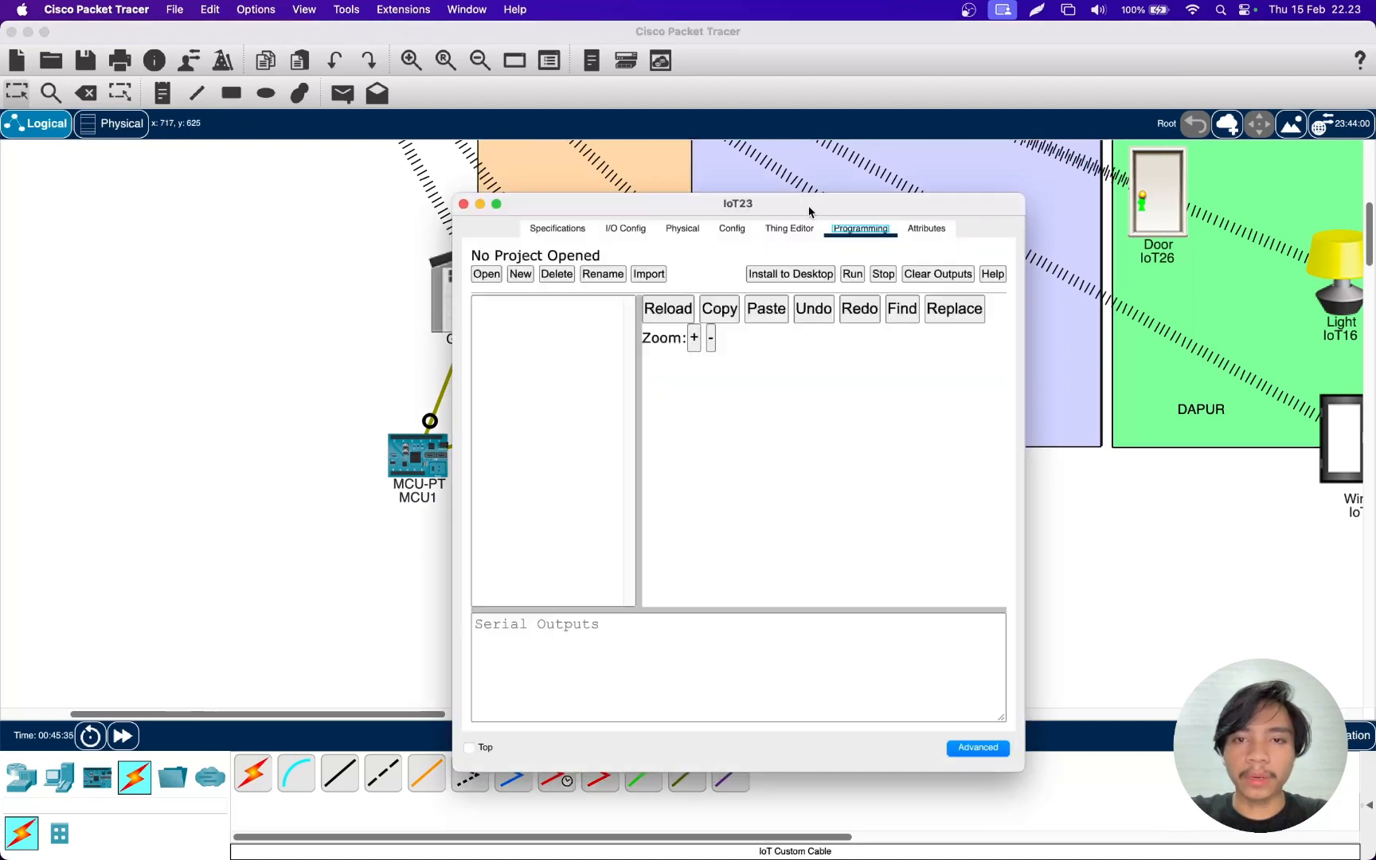
{"action": "left_click_drag", "start_coordinate": [808, 206], "coordinate": [783, 174]}
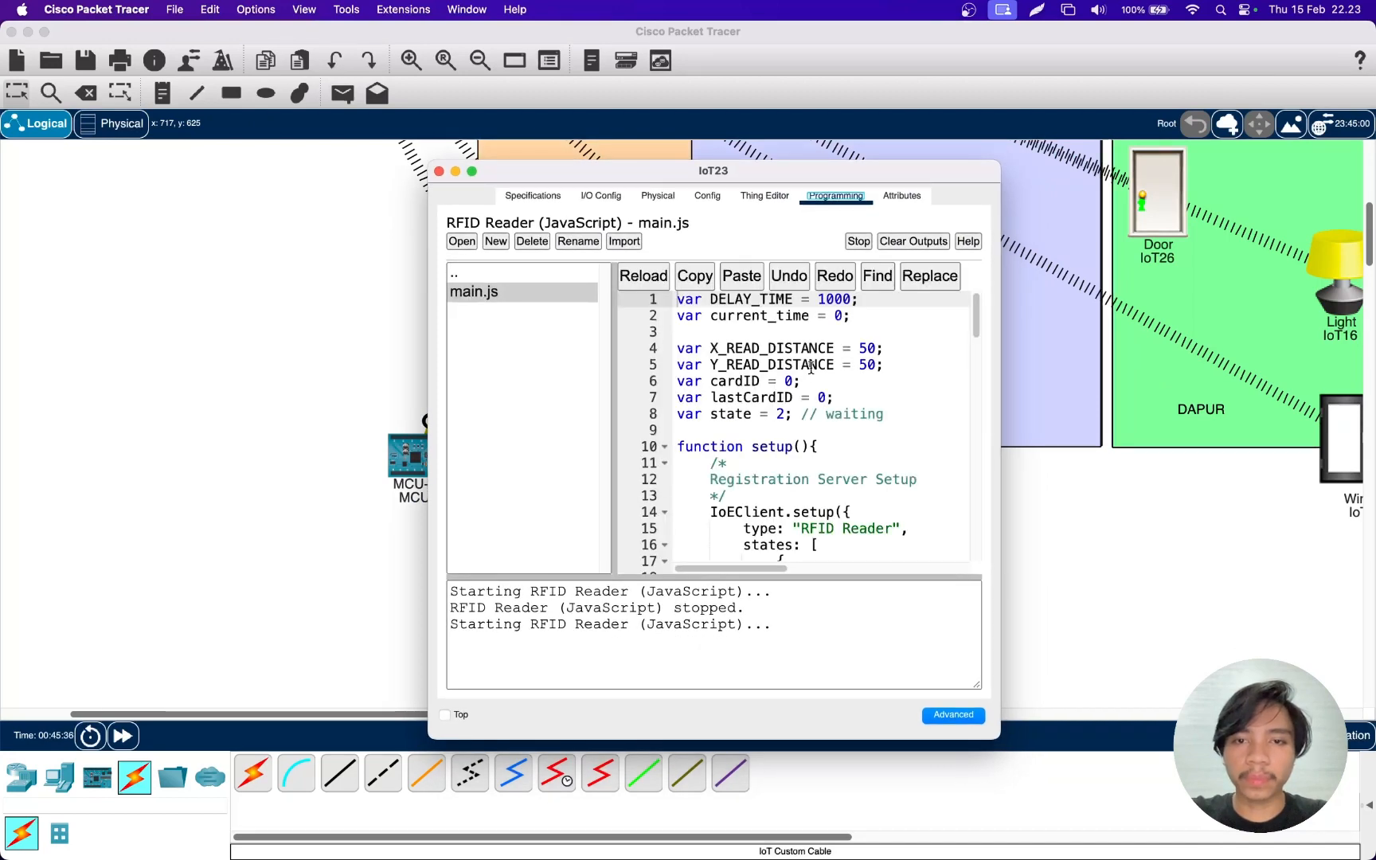
{"action": "scroll", "coordinate": [810, 368], "scroll_direction": "down", "scroll_amount": 13}
{"action": "scroll", "coordinate": [811, 367], "scroll_direction": "down", "scroll_amount": 5}
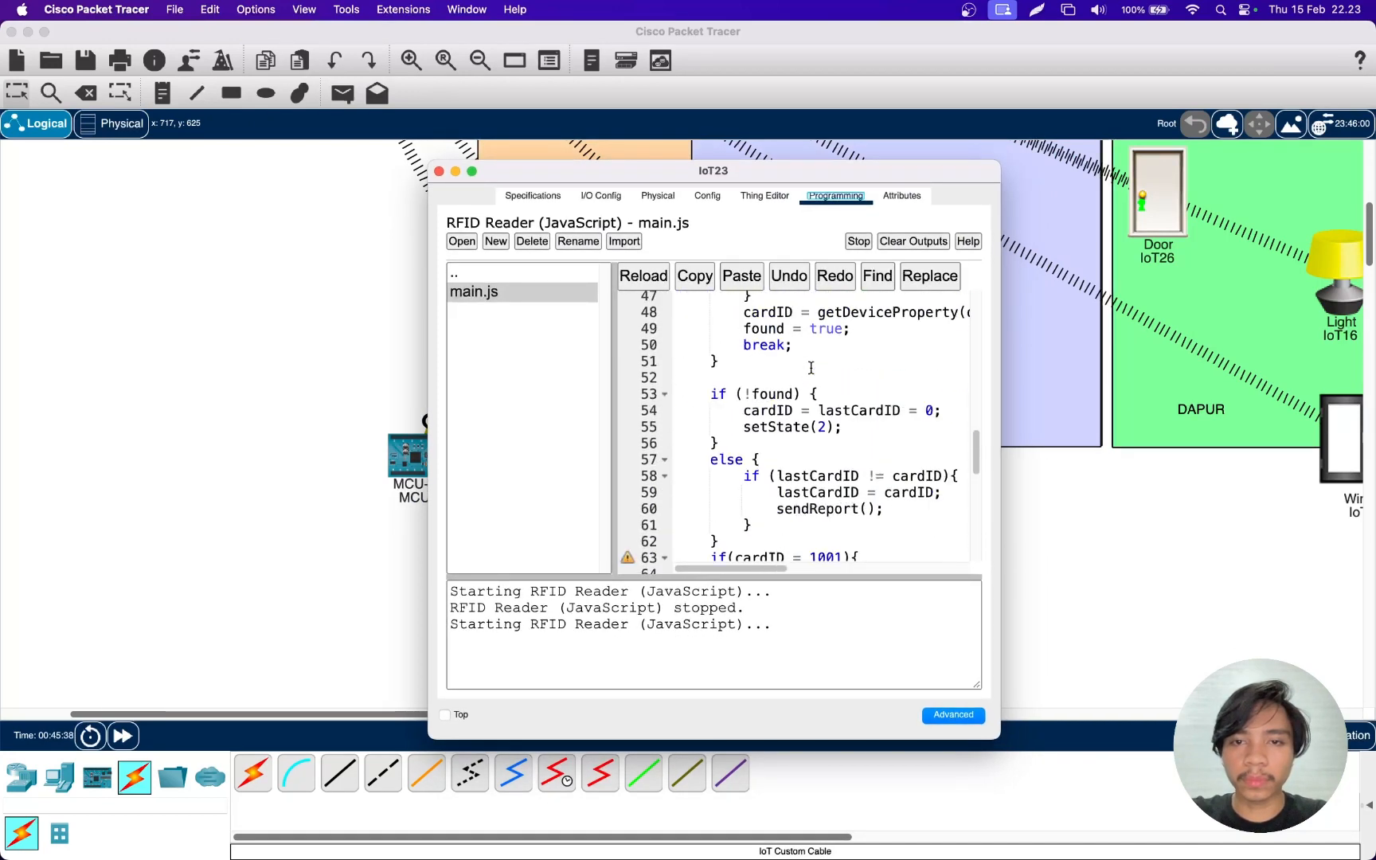
{"action": "scroll", "coordinate": [811, 367], "scroll_direction": "down", "scroll_amount": 1}
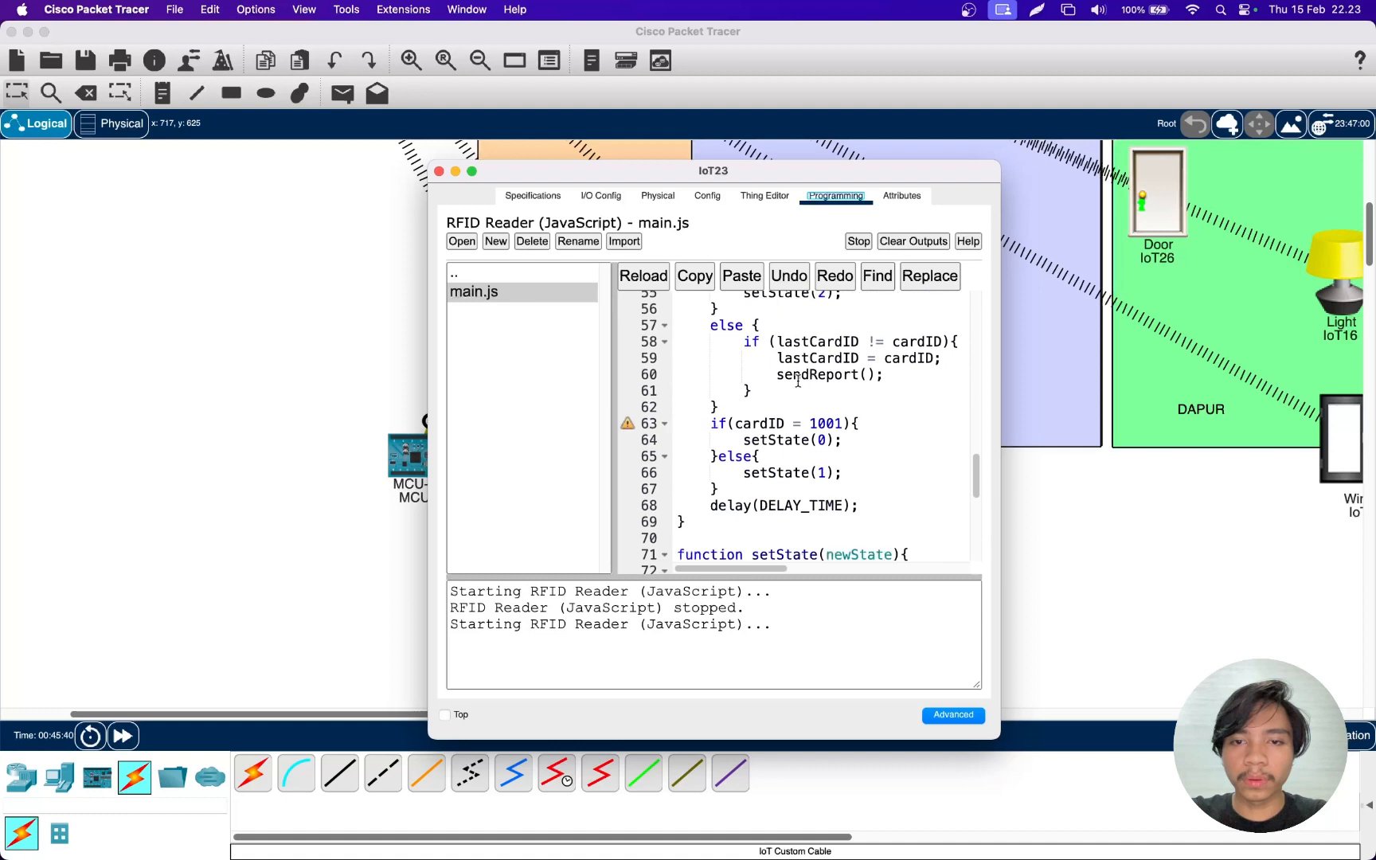
{"action": "left_click", "coordinate": [807, 419]}
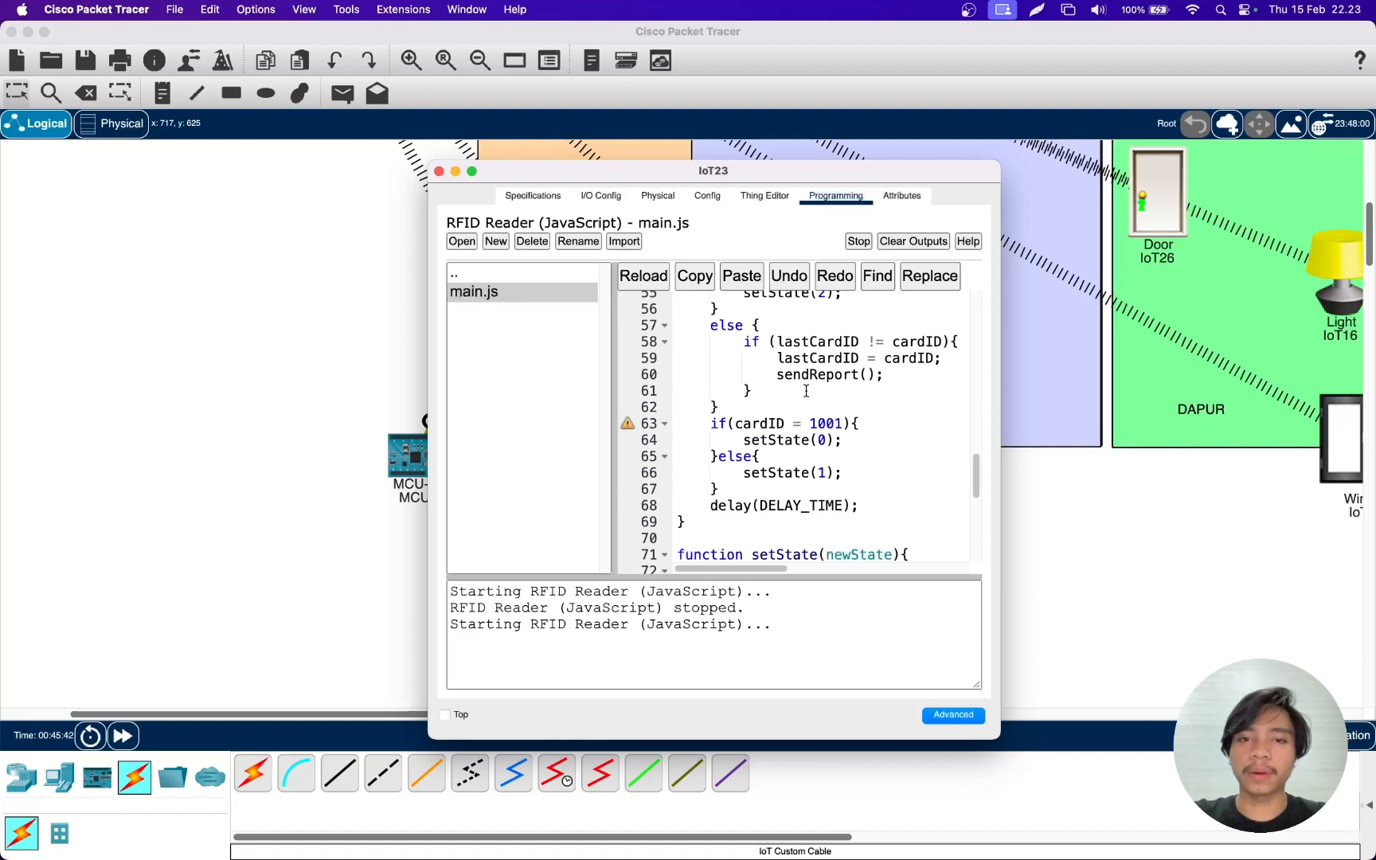
{"action": "type", "text": "="}
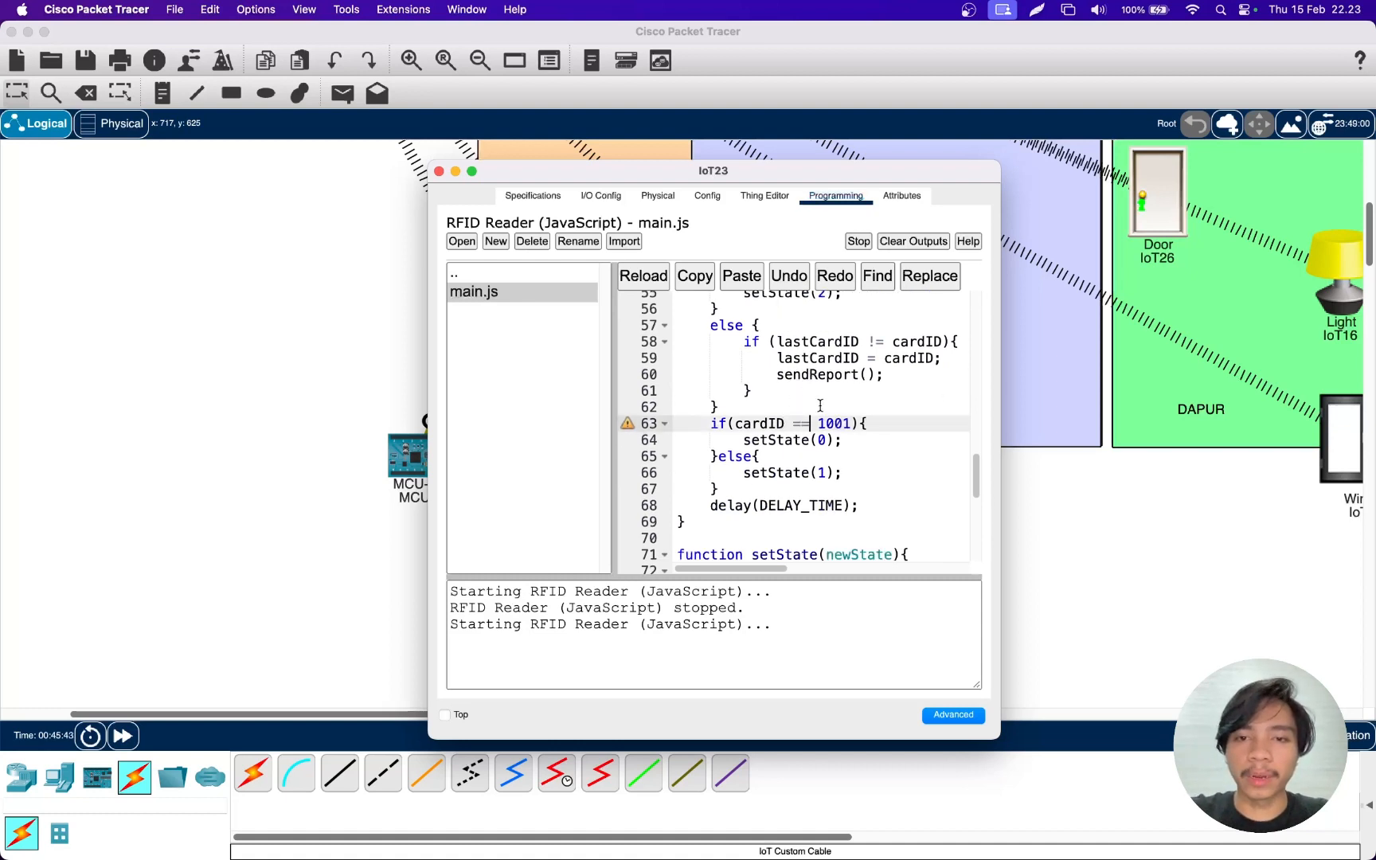
{"action": "scroll", "coordinate": [821, 406], "scroll_direction": "down", "scroll_amount": 1}
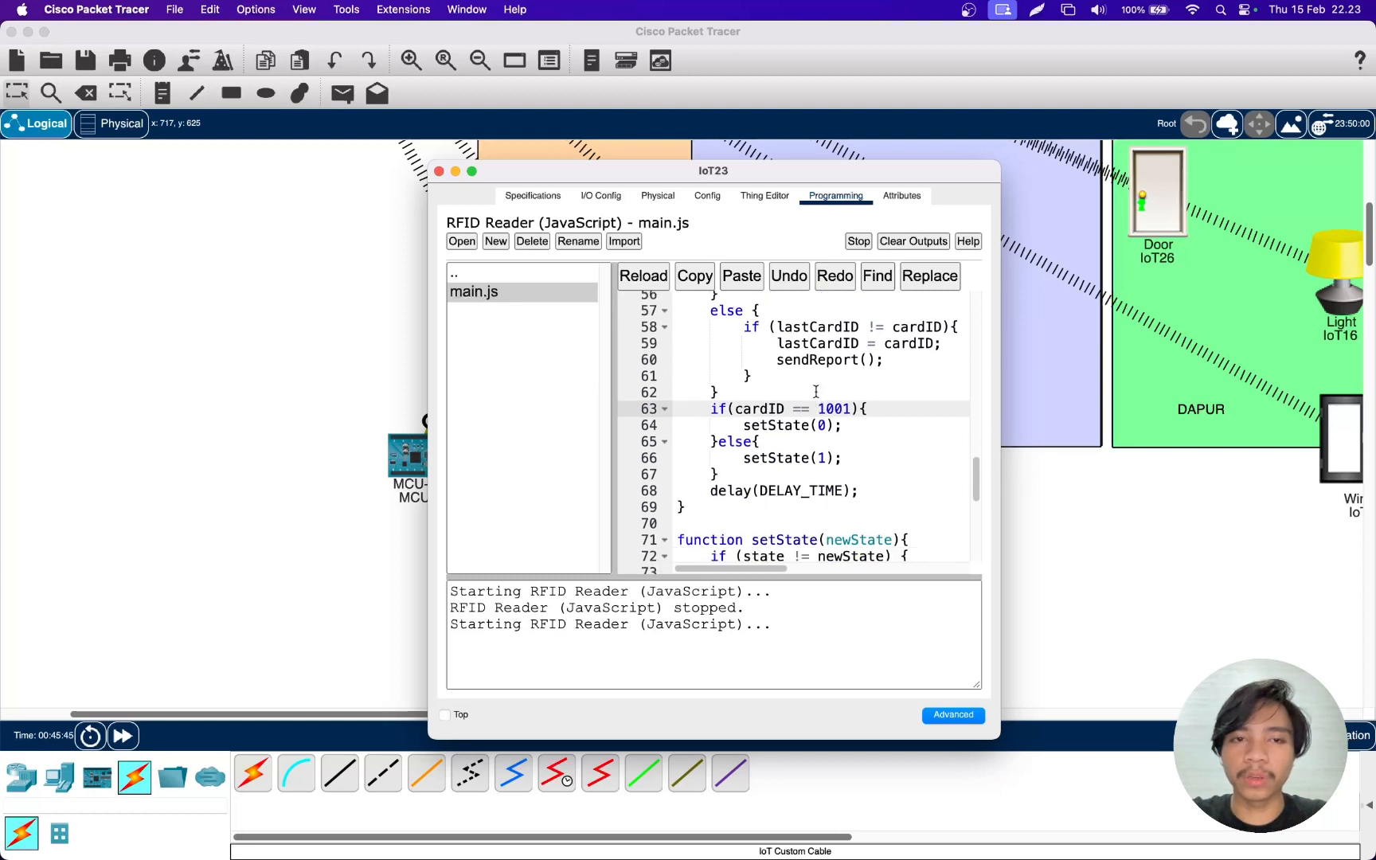
{"action": "scroll", "coordinate": [814, 390], "scroll_direction": "down", "scroll_amount": 1}
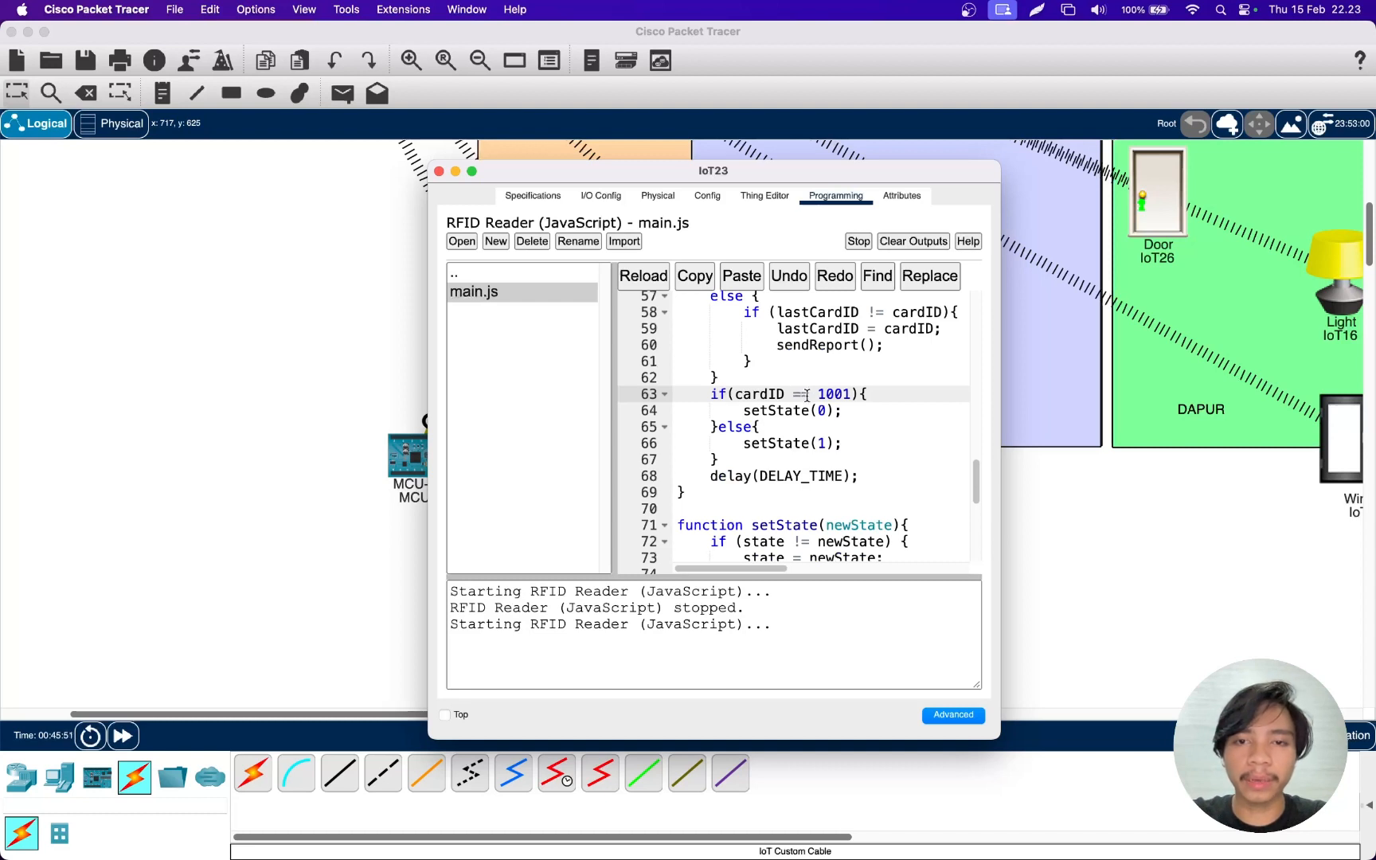
{"action": "scroll", "coordinate": [803, 405], "scroll_direction": "down", "scroll_amount": 1}
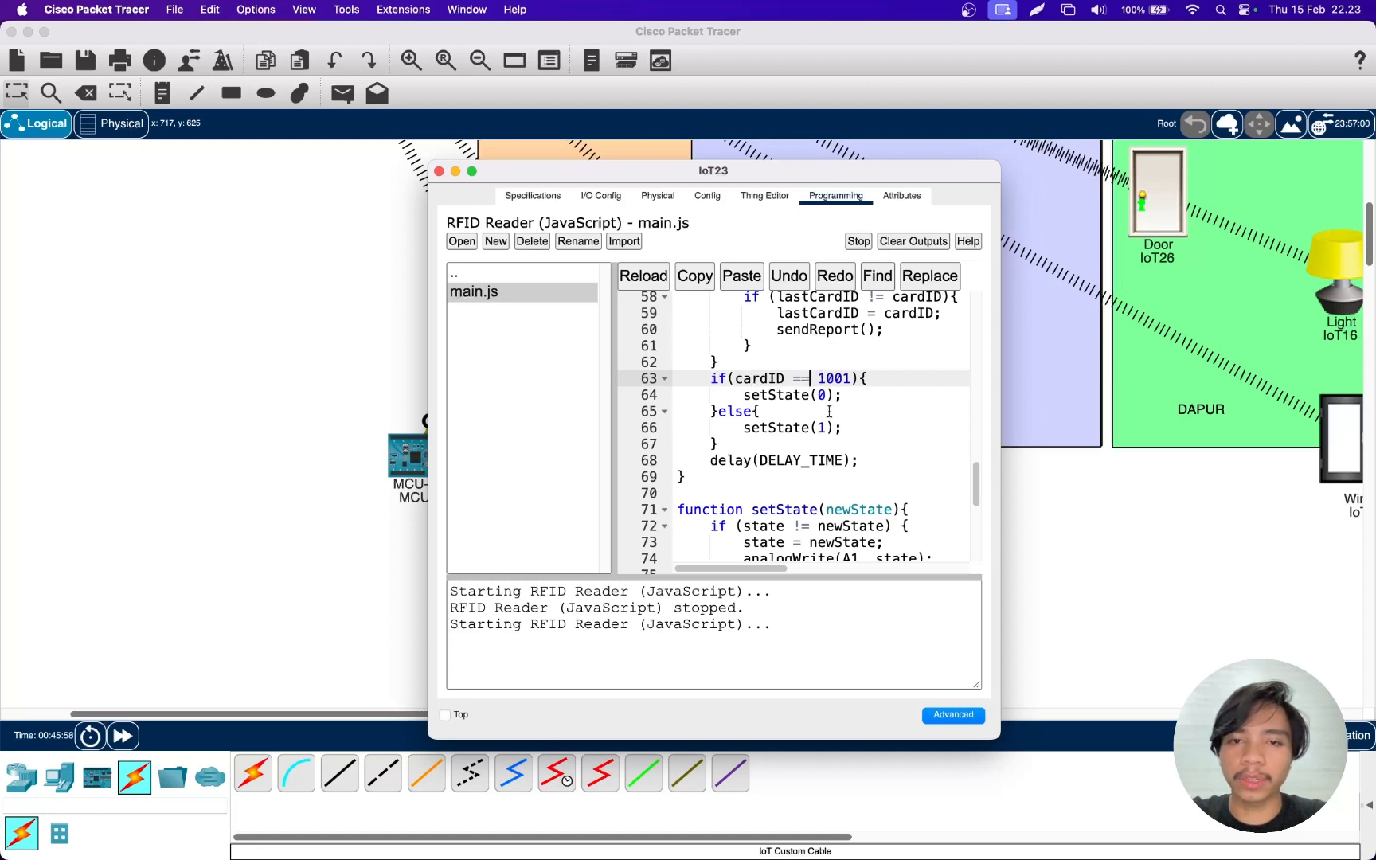
- Restart the RFID Reader program, close its window and place the RFID card just below the reader
{"action": "left_click", "coordinate": [858, 244]}
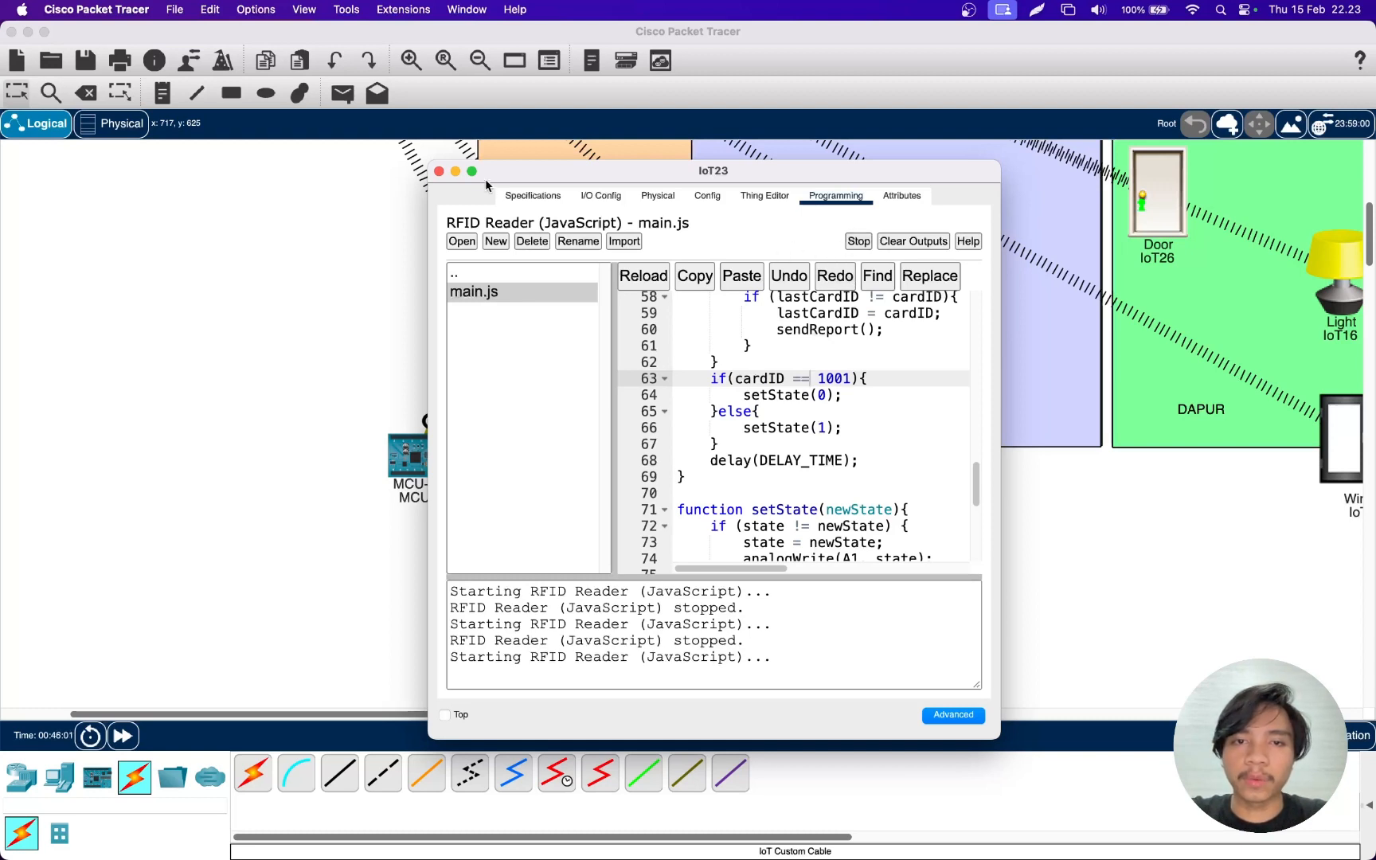
{"action": "left_click", "coordinate": [439, 171]}
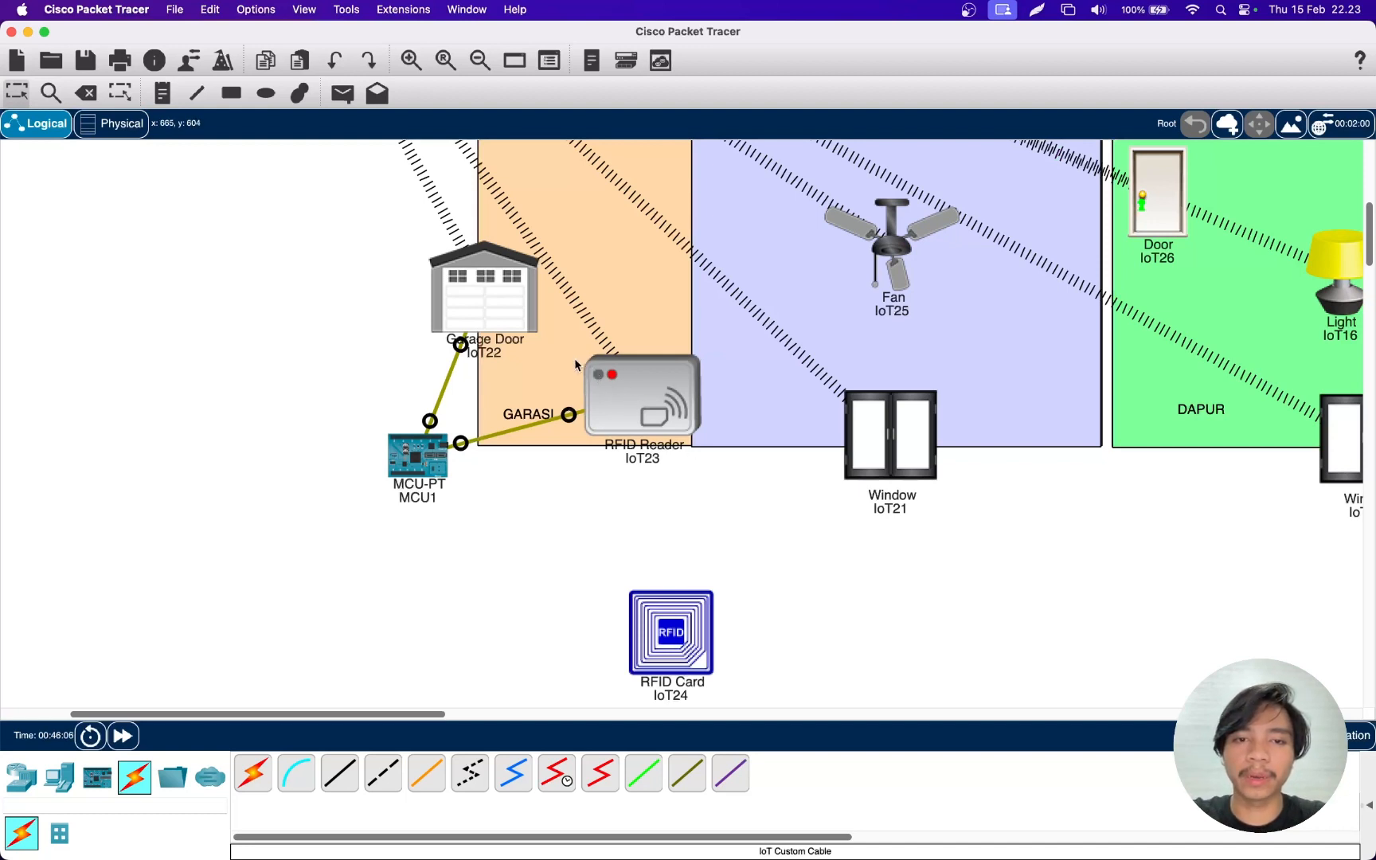
{"action": "scroll", "coordinate": [578, 365], "scroll_direction": "down", "scroll_amount": 1}
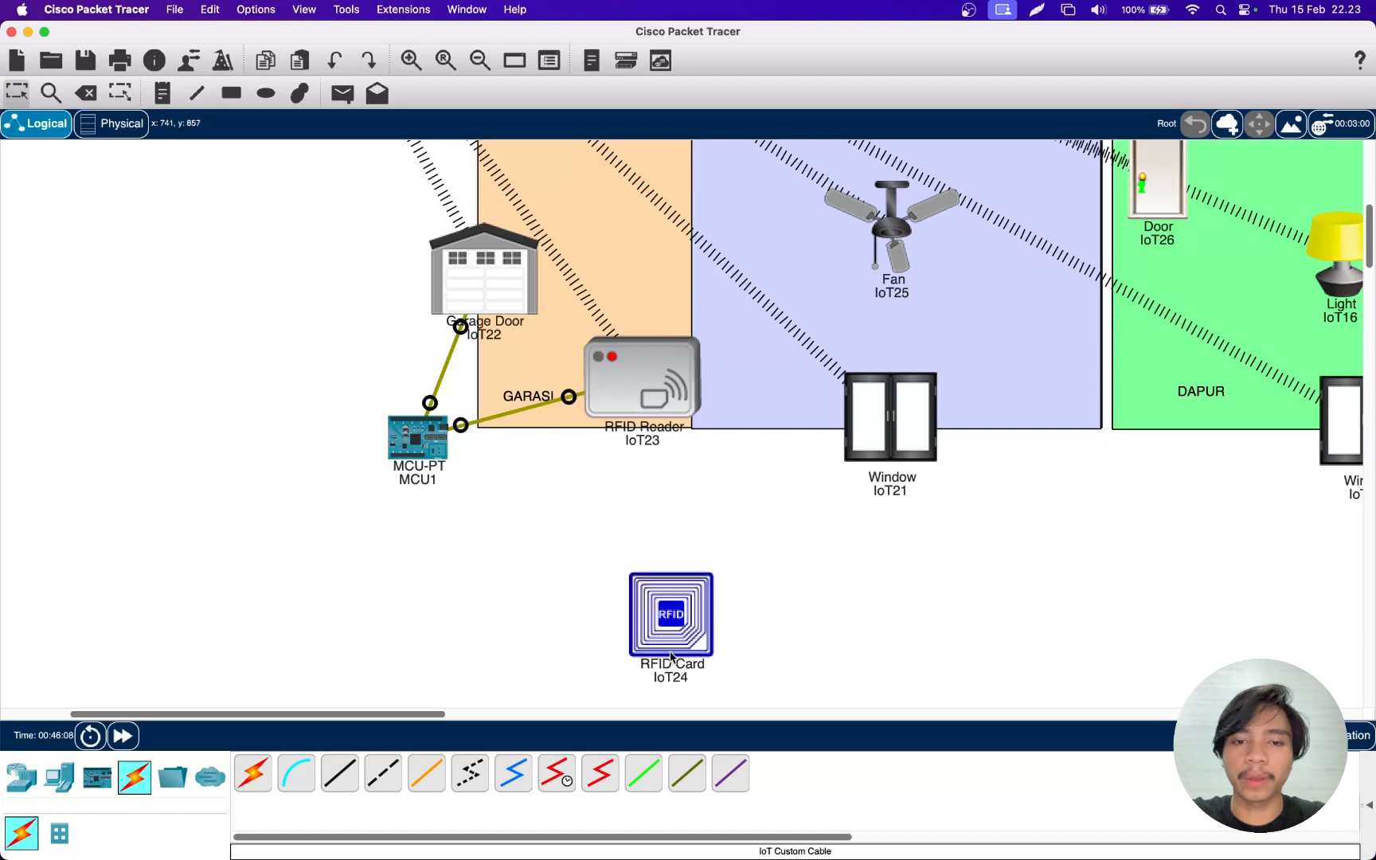
{"action": "left_click_drag", "start_coordinate": [673, 625], "coordinate": [650, 525]}
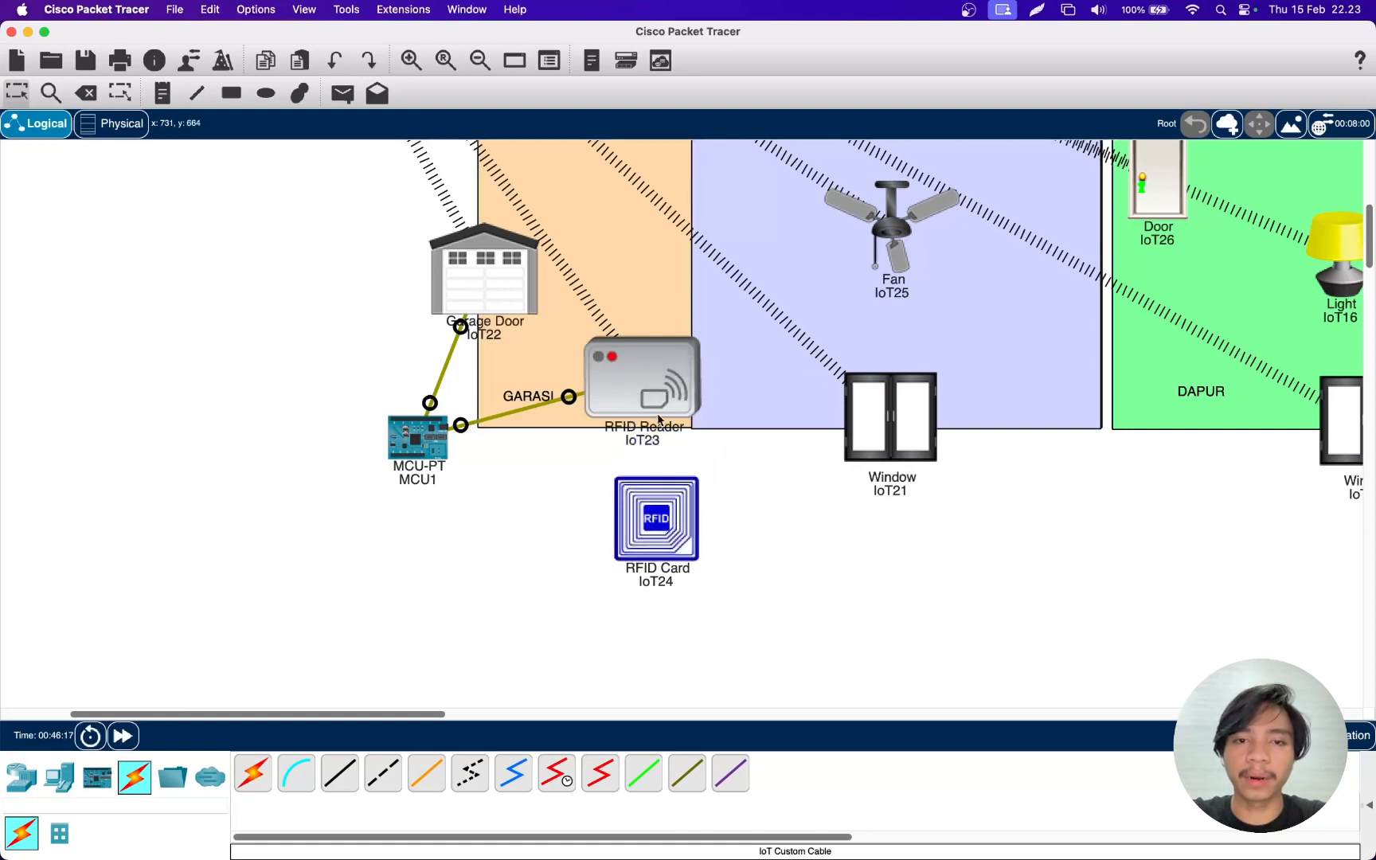
{"action": "left_click_drag", "start_coordinate": [663, 505], "coordinate": [668, 498]}
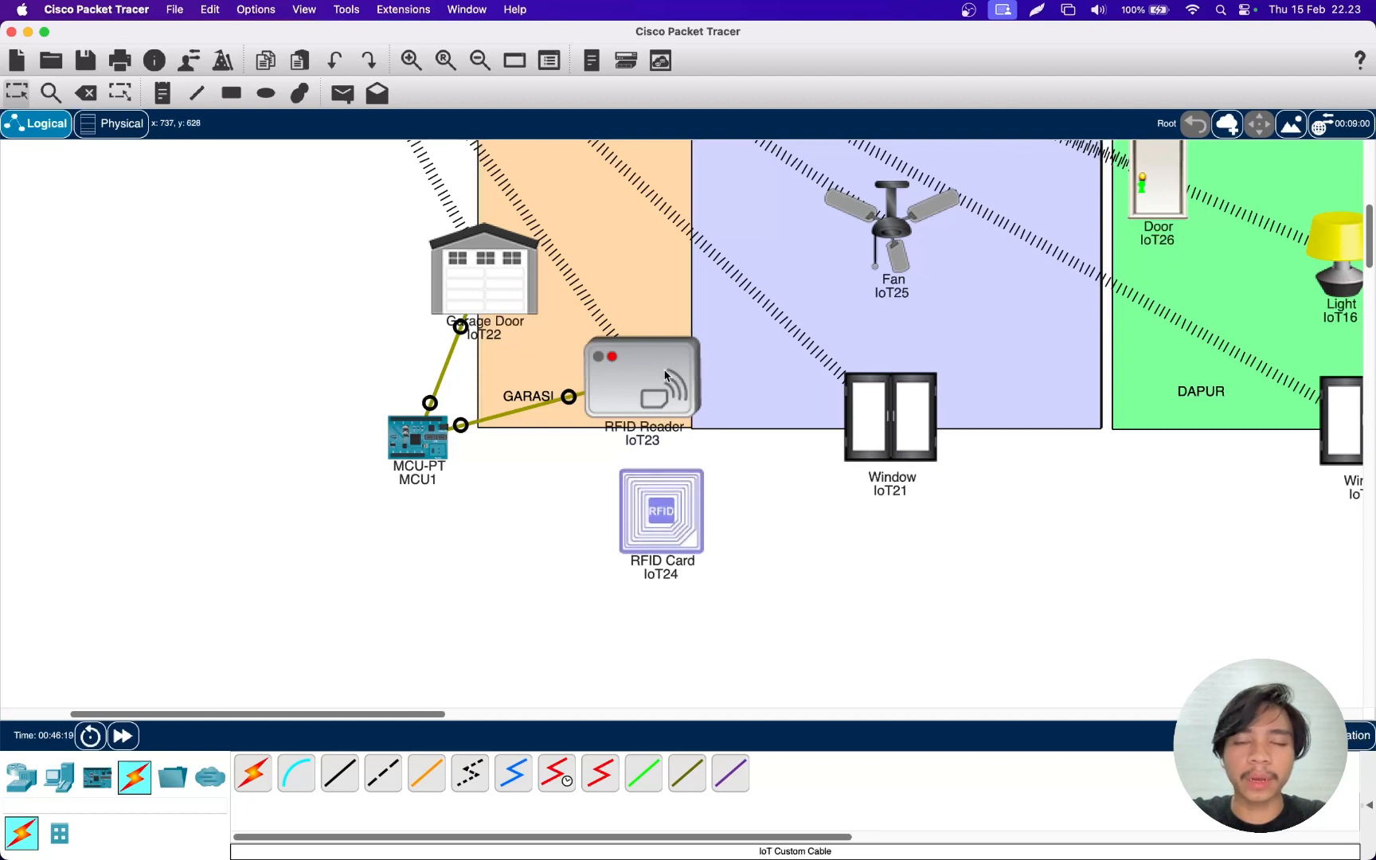
- Open main.js of the Blink (JavaScript) project in MCU1's programming editor
{"action": "mouse_move", "coordinate": [434, 450]}
{"action": "left_mouse_down"}
{"action": "mouse_move", "coordinate": [443, 424]}
{"action": "mouse_move", "coordinate": [444, 437]}
{"action": "left_mouse_up"}
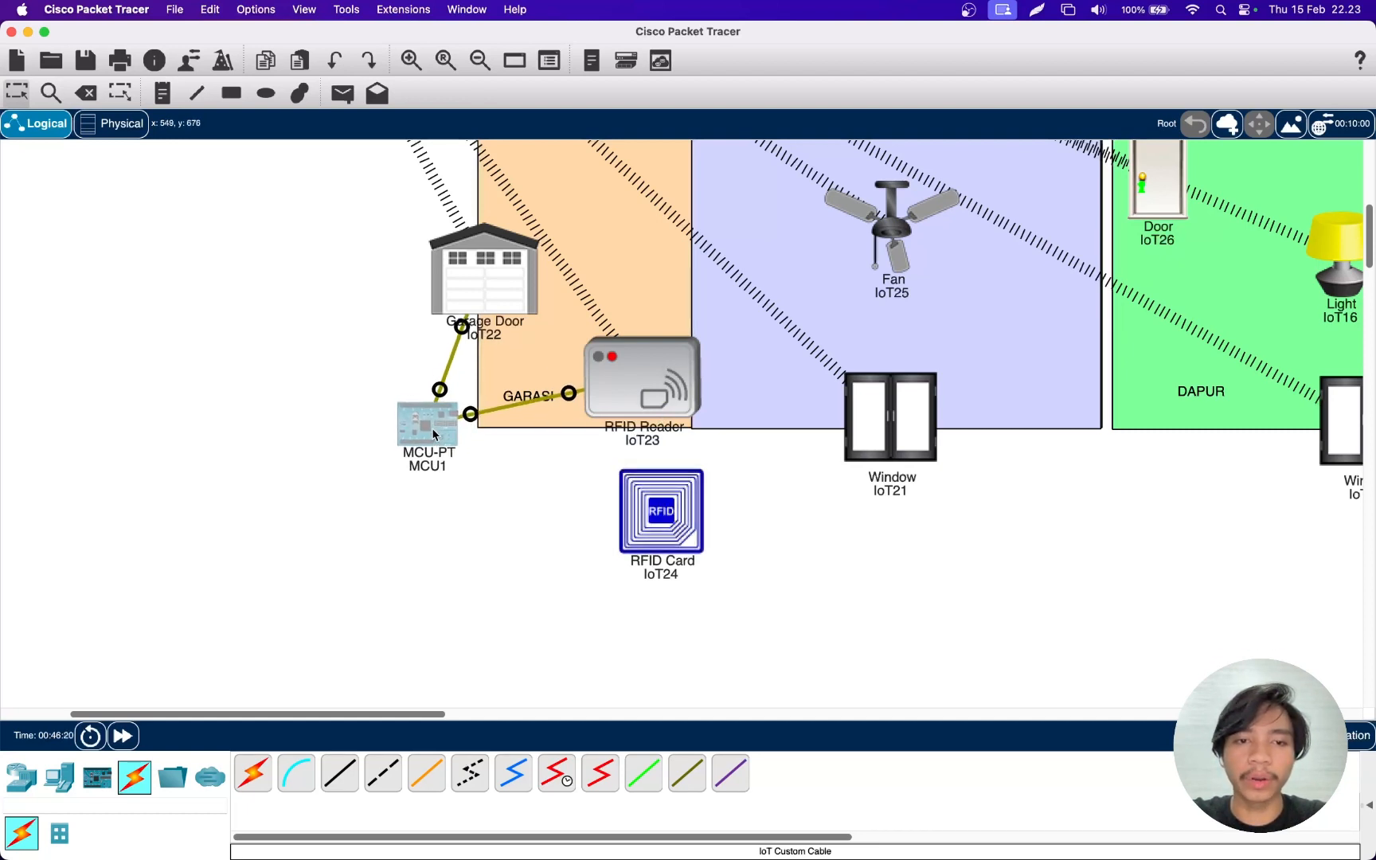
{"action": "left_click", "coordinate": [416, 430]}
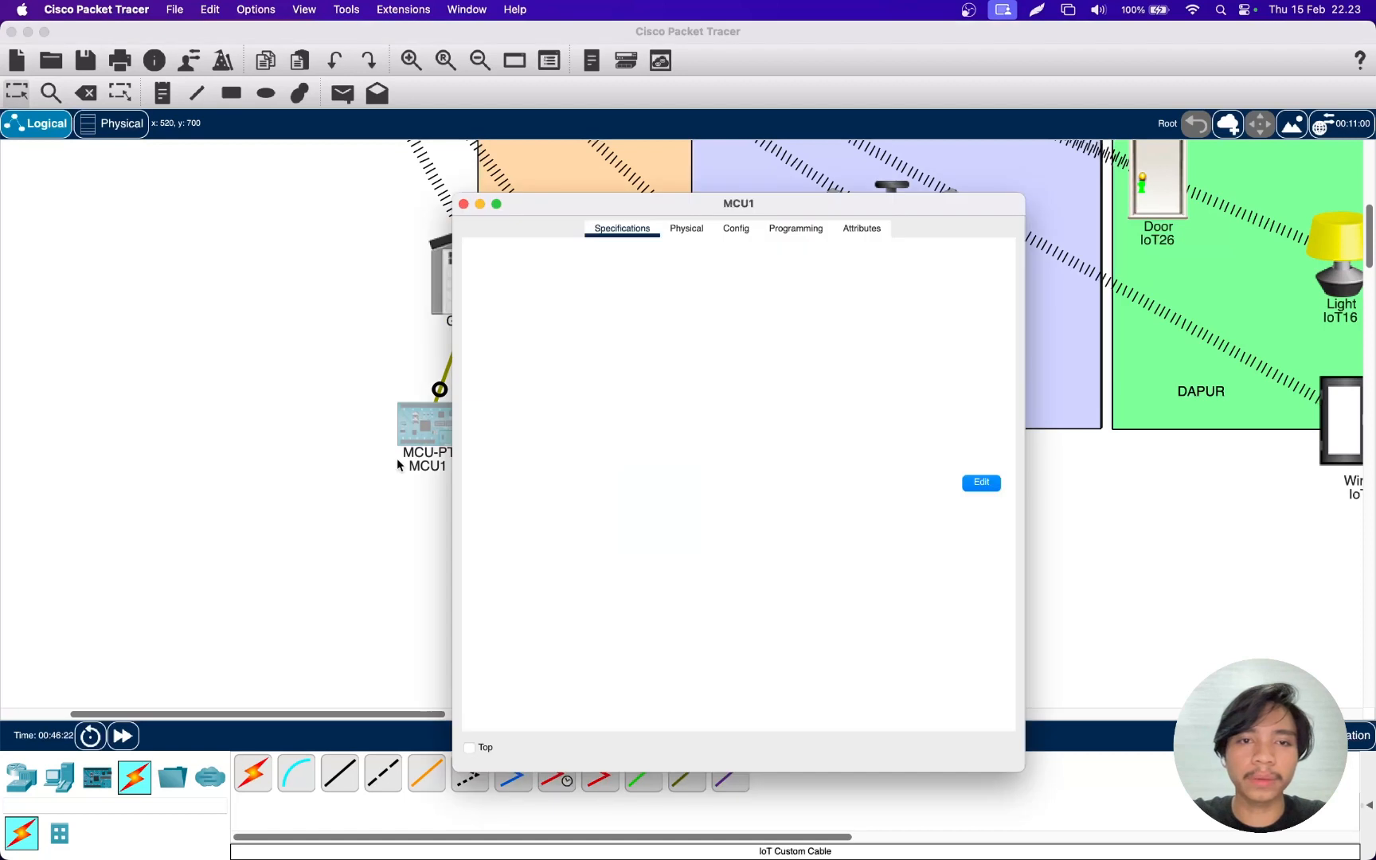
{"action": "left_click", "coordinate": [796, 229]}
{"action": "left_click_drag", "start_coordinate": [772, 199], "coordinate": [795, 166]}
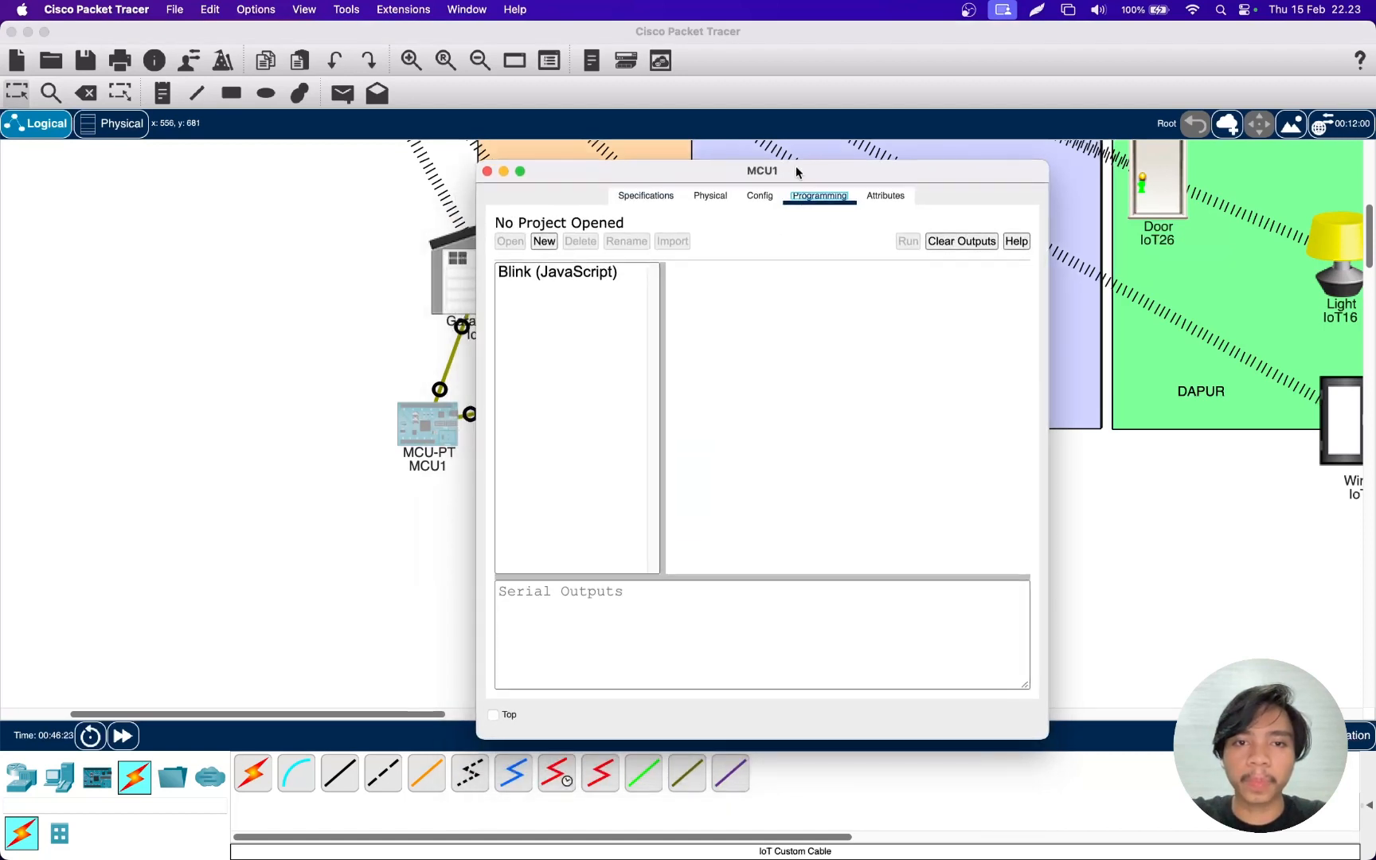
{"action": "double_click", "coordinate": [561, 274]}
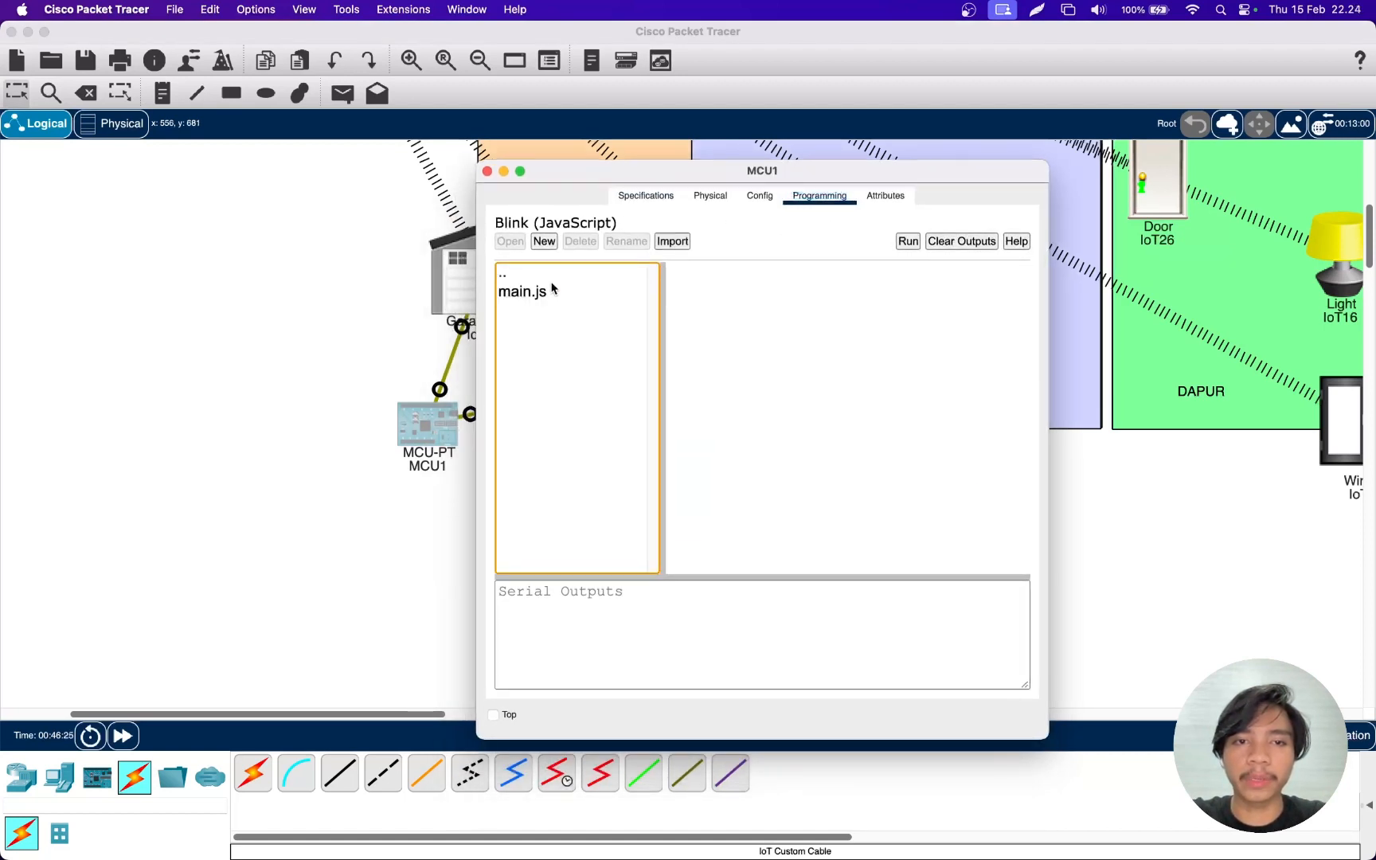
{"action": "left_click", "coordinate": [546, 292]}
{"action": "double_click", "coordinate": [546, 292]}
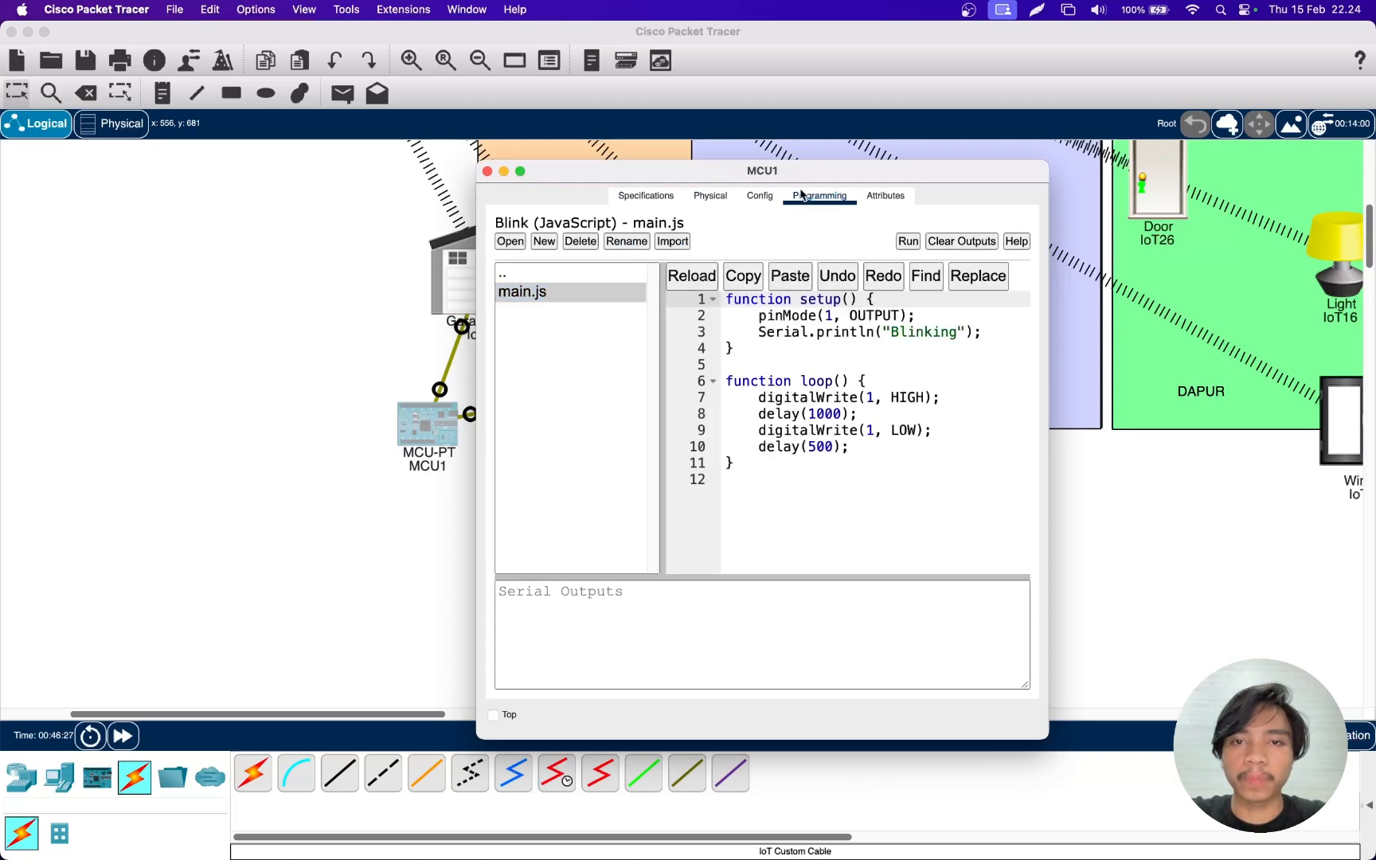
- Look up the input slot and state message format in the Garage Door's data specifications
{"action": "left_click_drag", "start_coordinate": [805, 177], "coordinate": [1035, 138]}
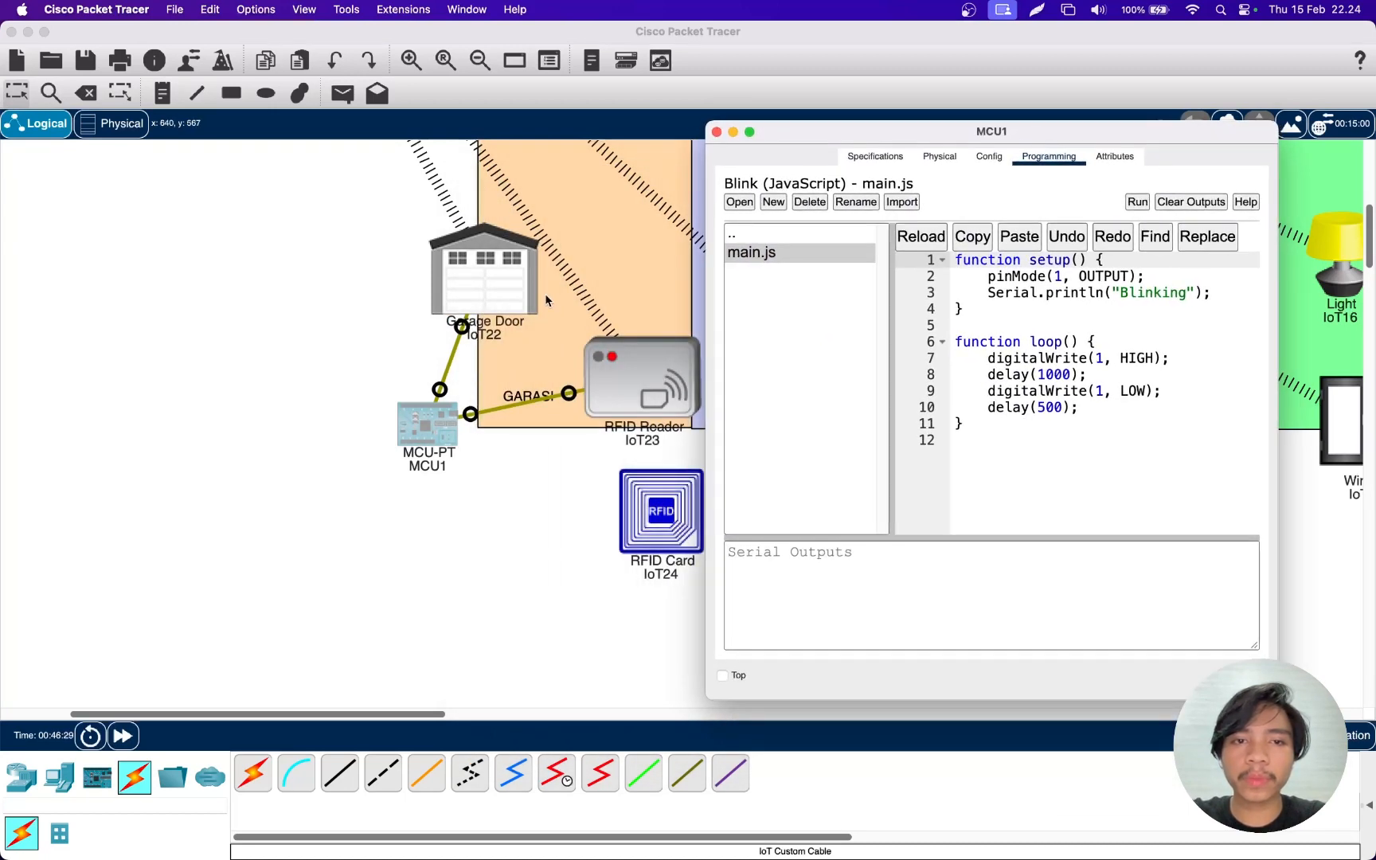
{"action": "left_click", "coordinate": [507, 279]}
{"action": "left_click", "coordinate": [507, 279]}
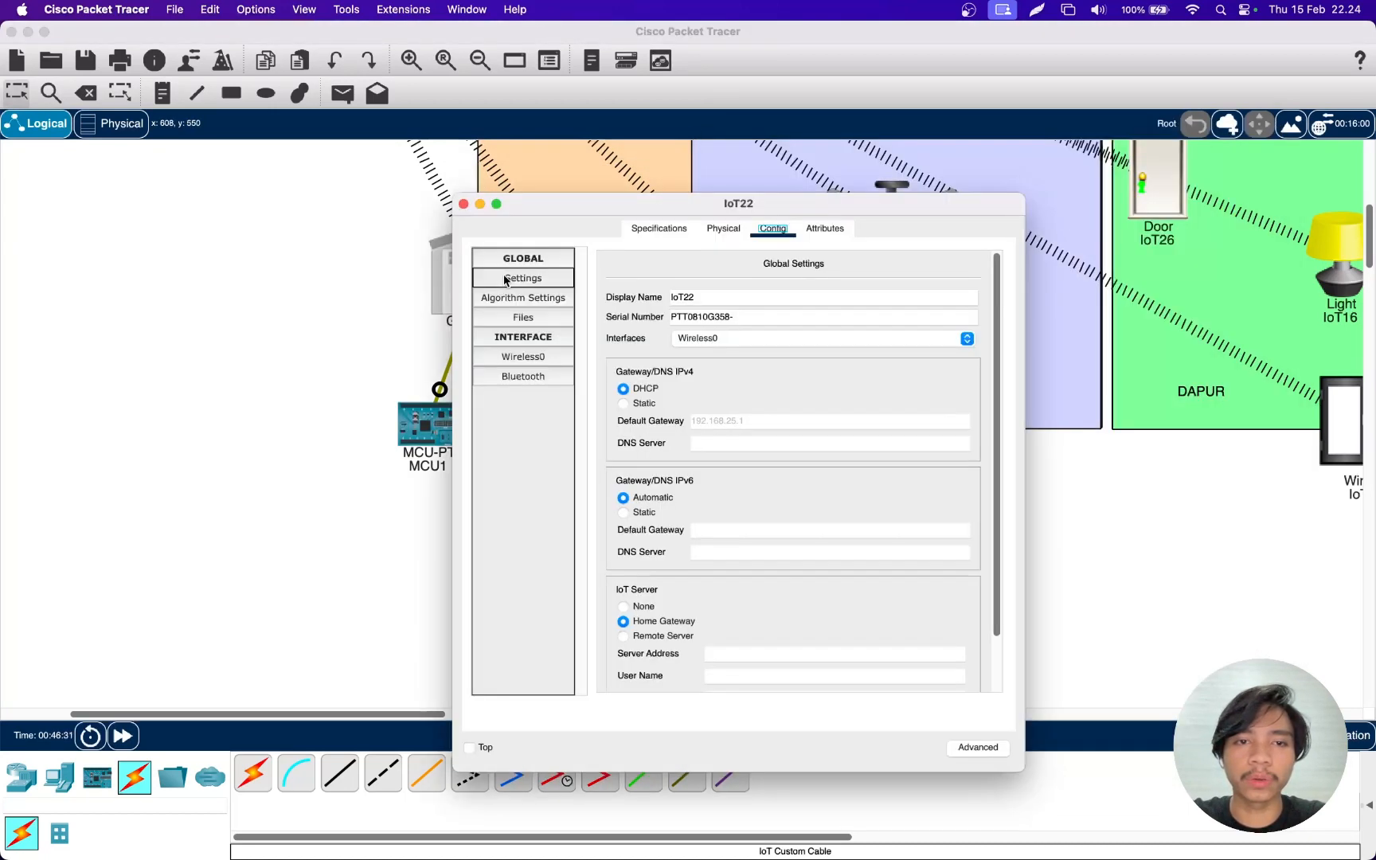
{"action": "left_click", "coordinate": [655, 228]}
{"action": "left_click_drag", "start_coordinate": [651, 219], "coordinate": [629, 170]}
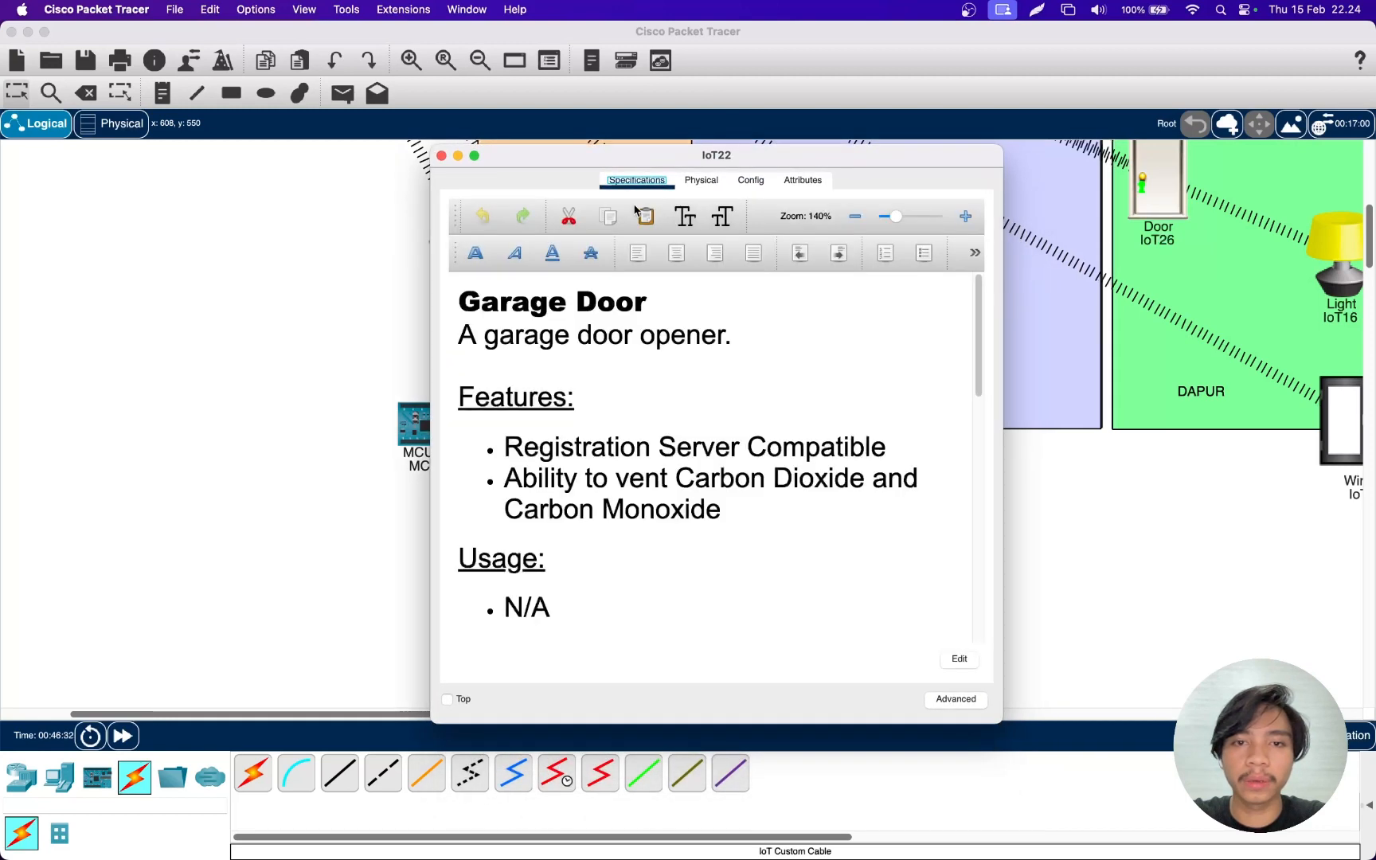
{"action": "left_click", "coordinate": [854, 216]}
{"action": "left_click", "coordinate": [855, 215]}
{"action": "scroll", "coordinate": [681, 378], "scroll_direction": "down", "scroll_amount": 10}
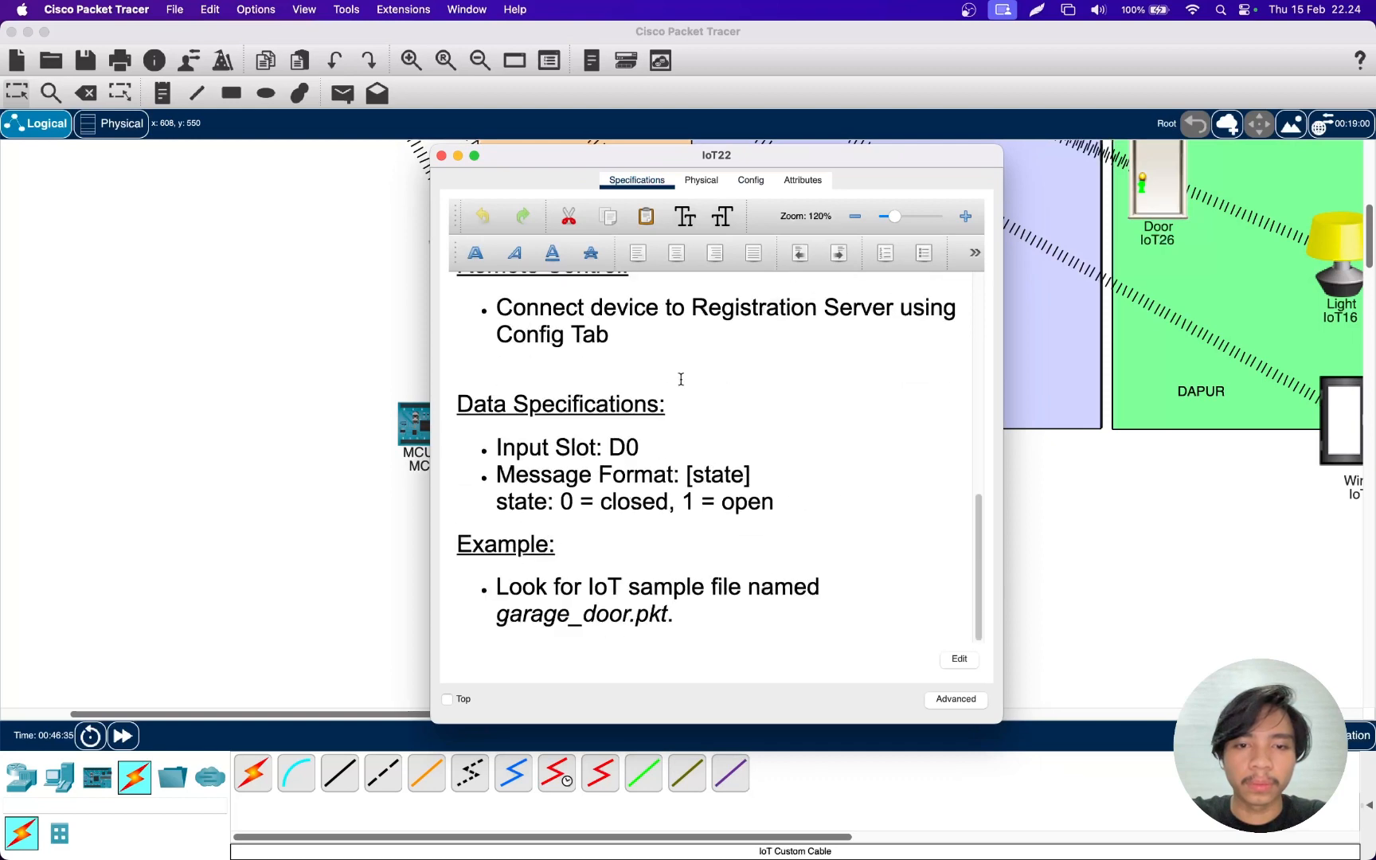
- Close the Garage Door's window, reopen MCU1's main.js code and widen and reposition its window
{"action": "left_click", "coordinate": [442, 157]}
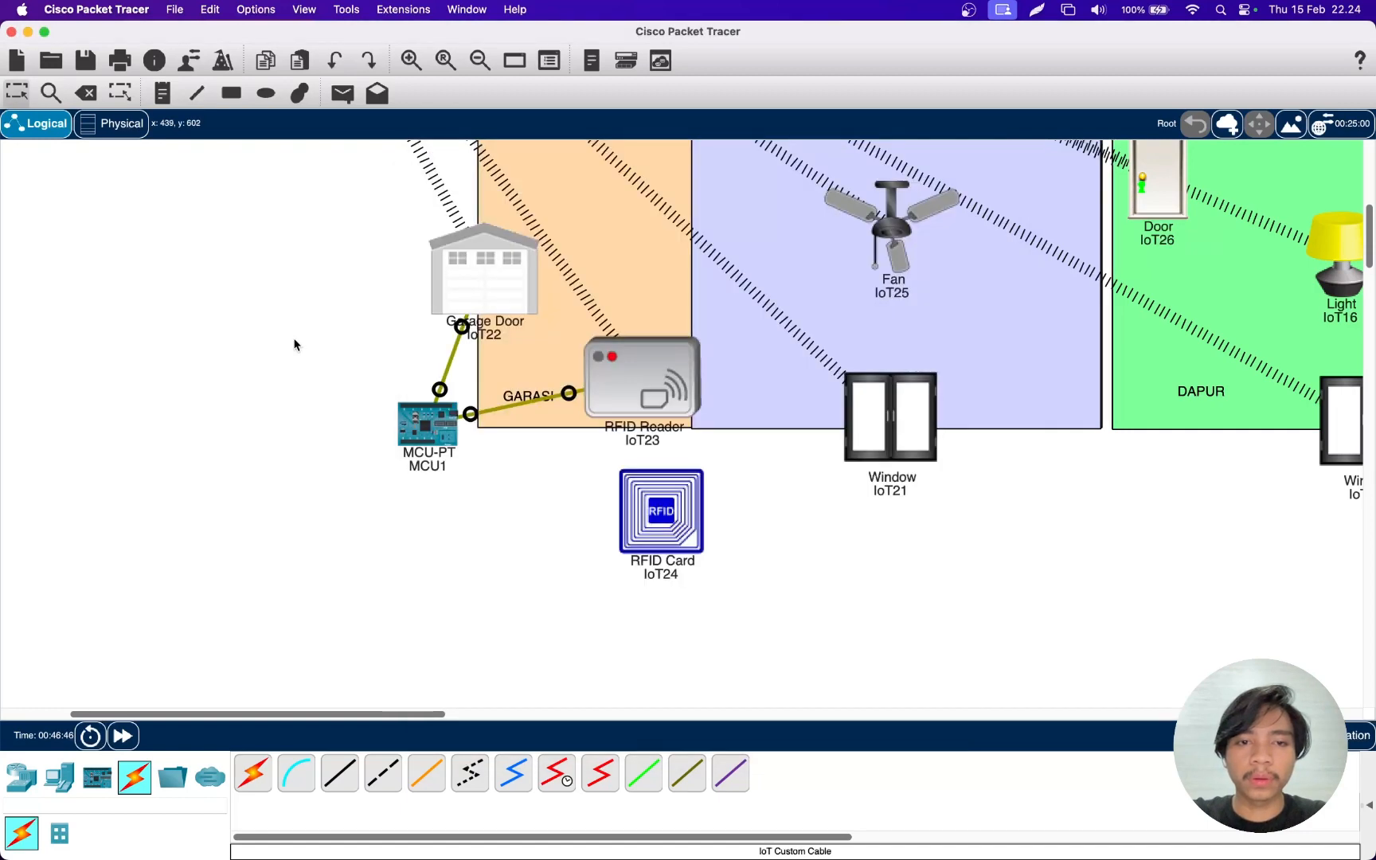
{"action": "left_click", "coordinate": [420, 423]}
{"action": "left_click_drag", "start_coordinate": [859, 140], "coordinate": [686, 95]}
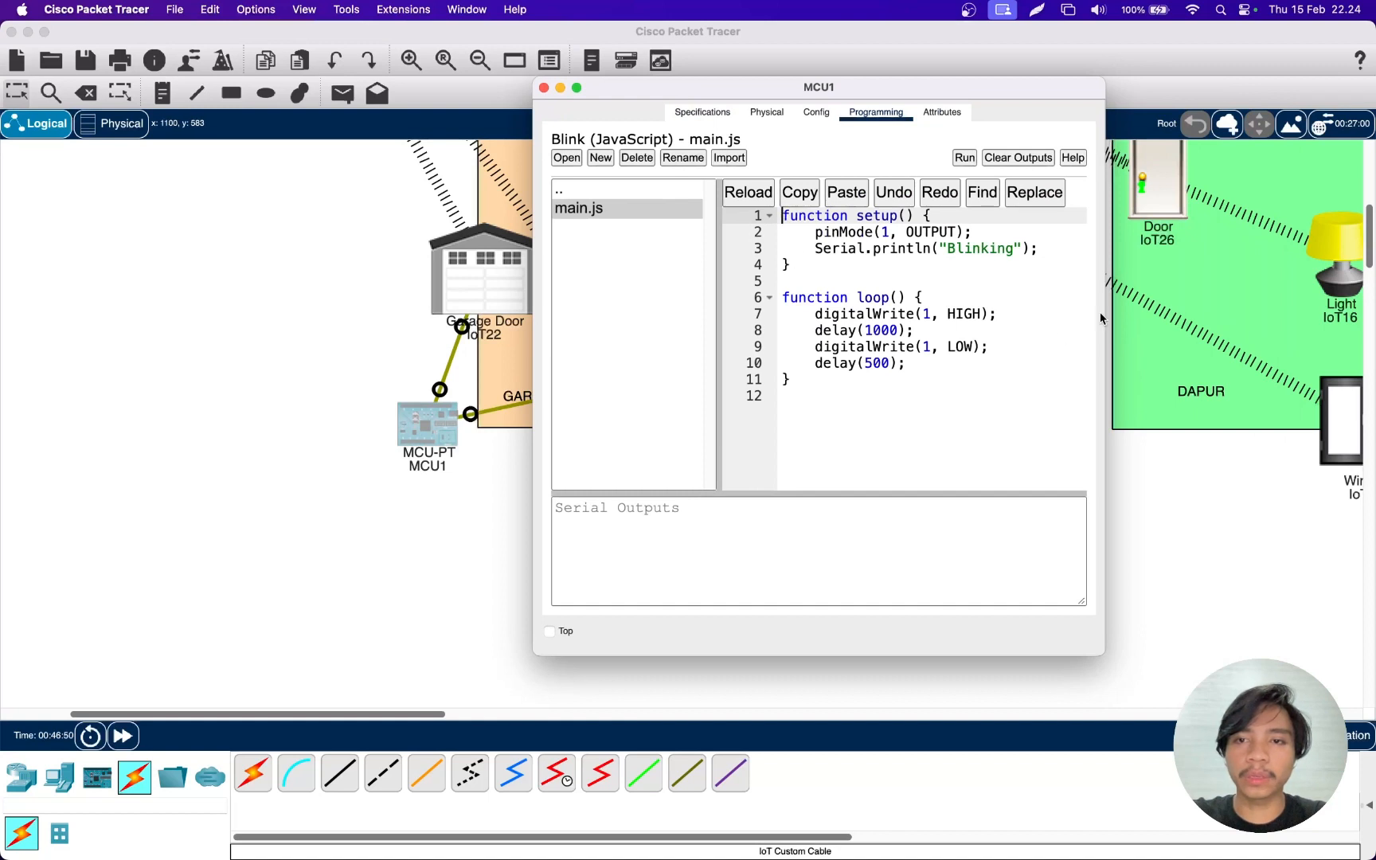
{"action": "left_click_drag", "start_coordinate": [1105, 313], "coordinate": [1259, 313]}
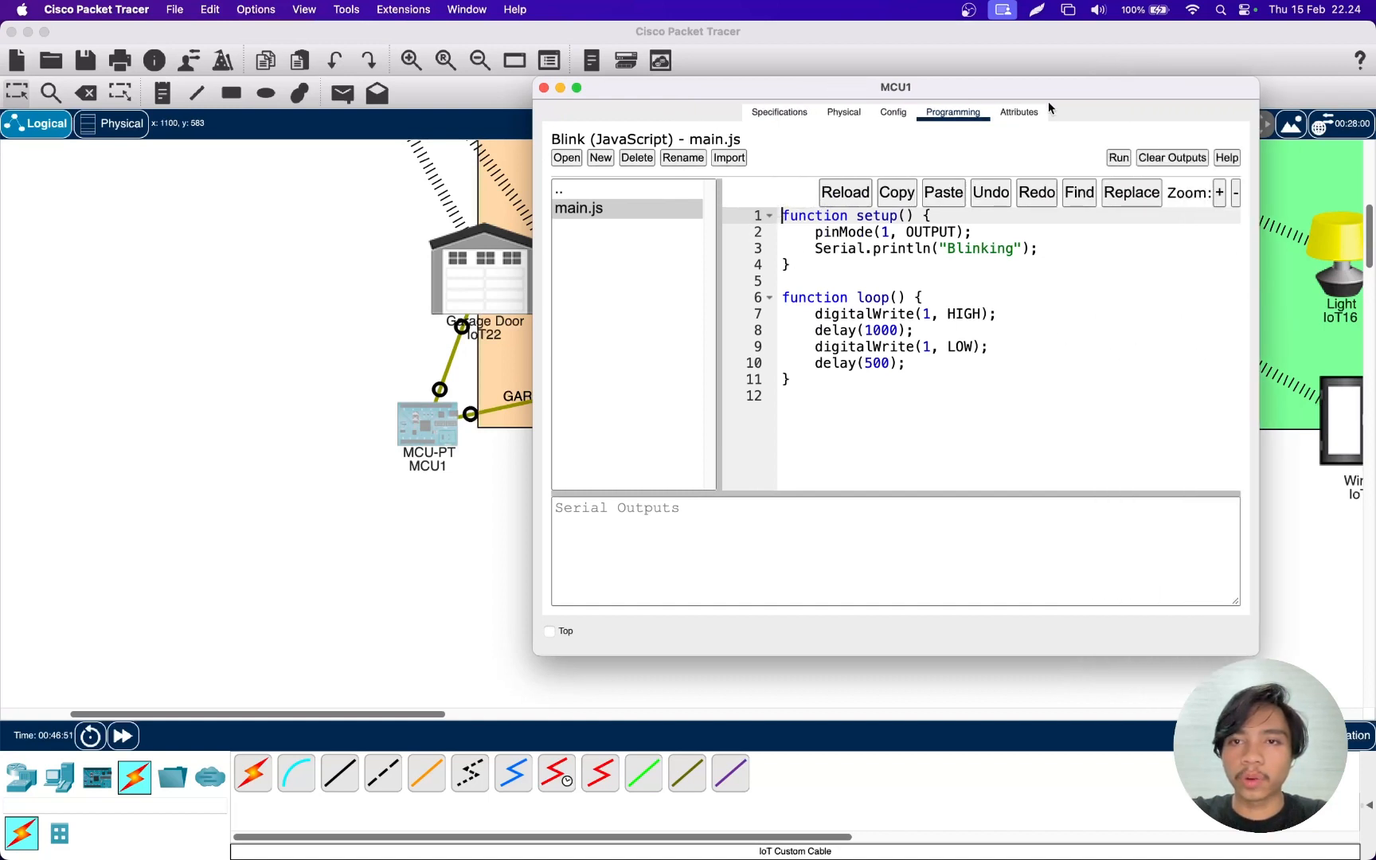
{"action": "left_click_drag", "start_coordinate": [1050, 97], "coordinate": [854, 89]}
- Add blank lines above setup() in MCU1's main.js and declare var Pintu = 1; on the first line
{"action": "key", "text": "Return"}
{"action": "key", "text": "Return"}
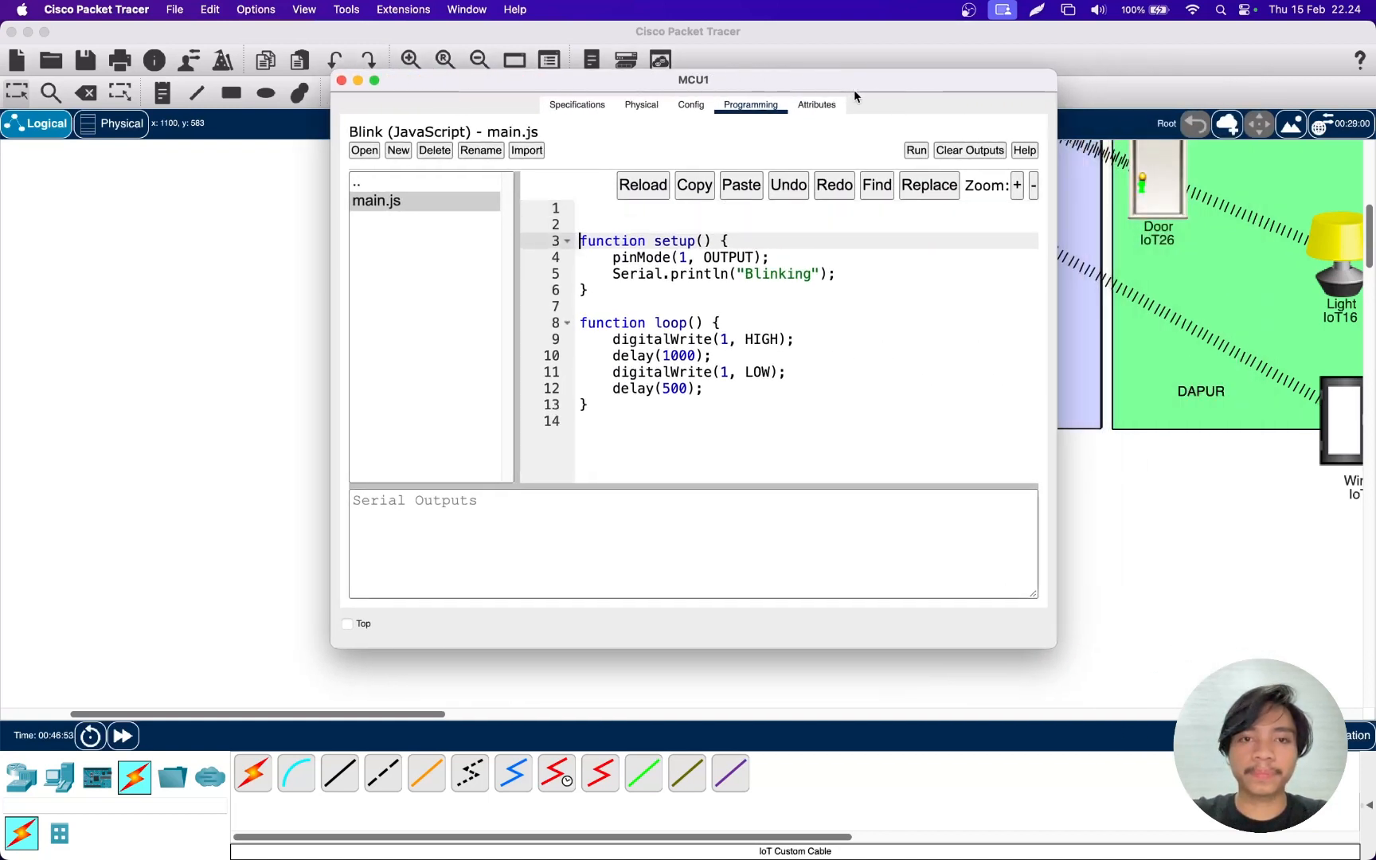
{"action": "key", "text": "Up"}
{"action": "key", "text": "Up"}
{"action": "type", "text": "var "}
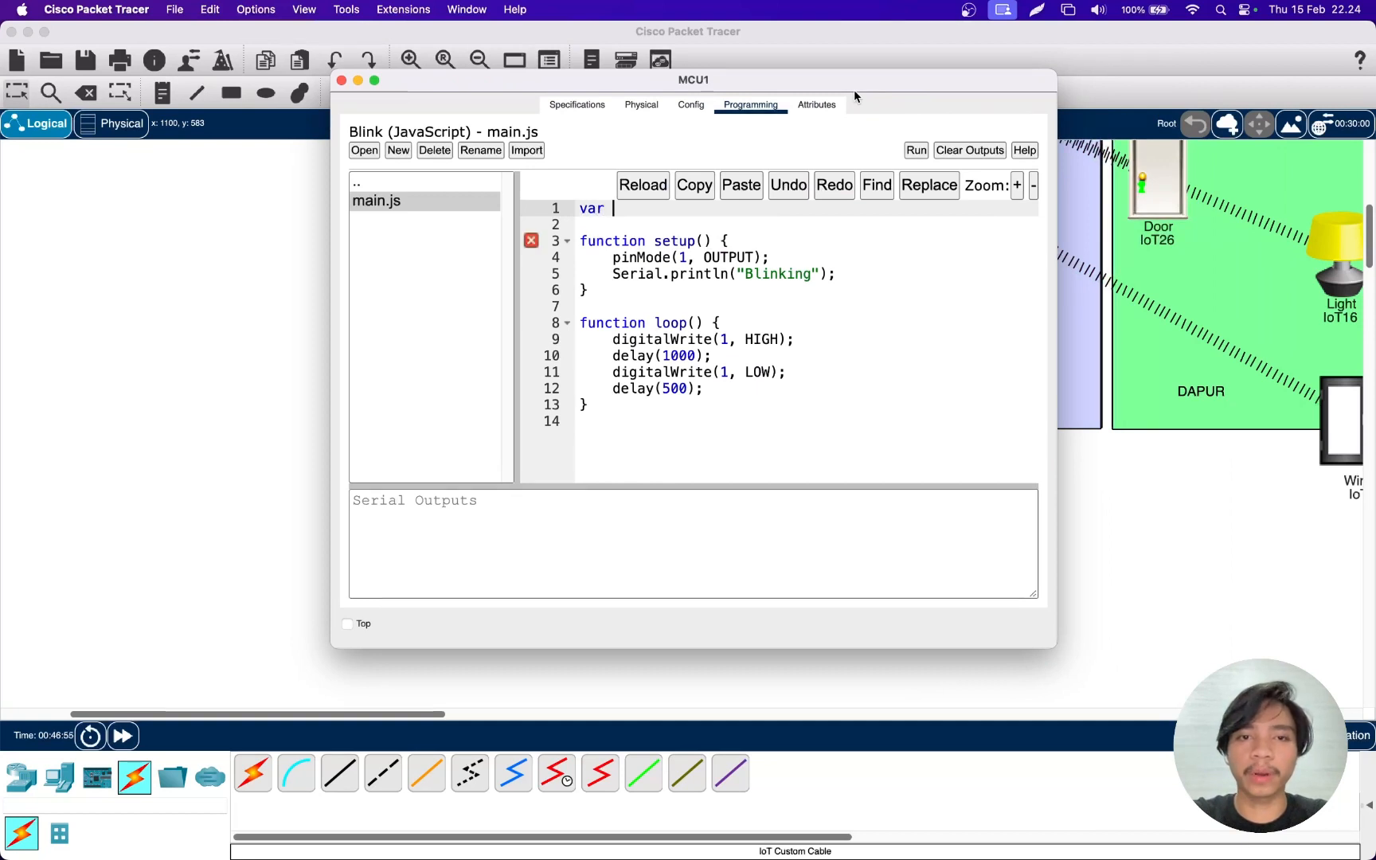
{"action": "type", "text": "Pint"}
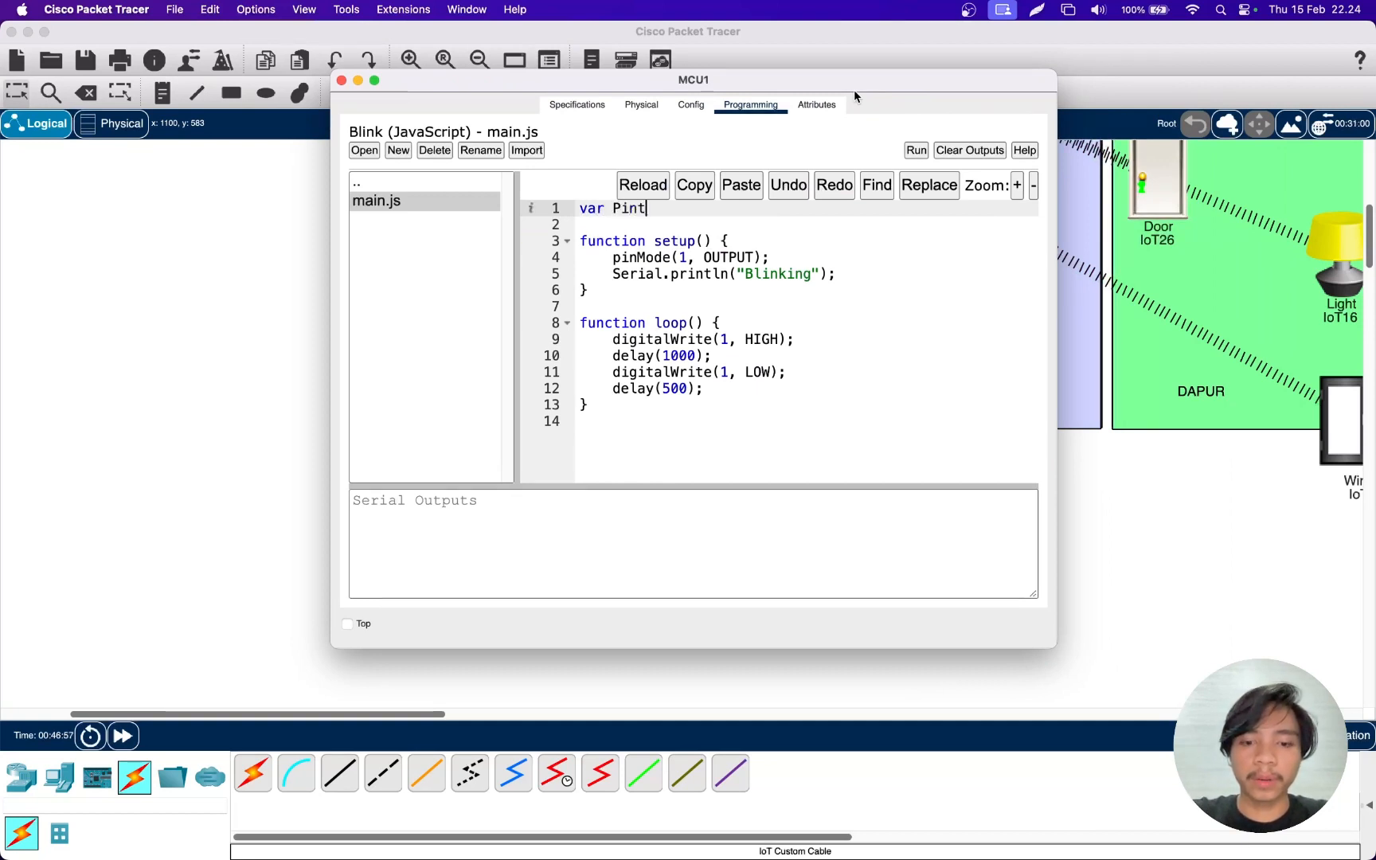
{"action": "type", "text": "u = 1;"}
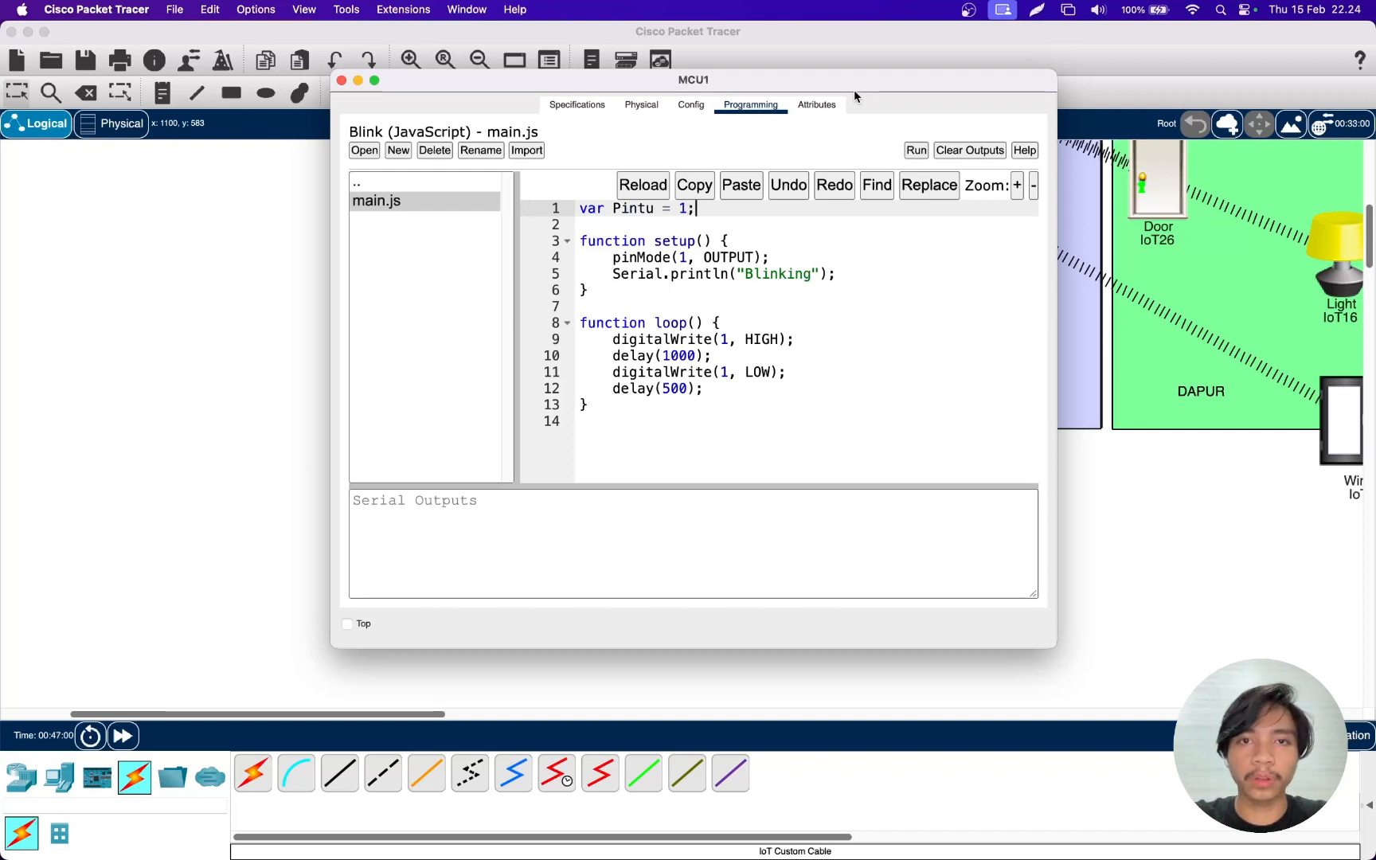
- Declare var Reader = A0; on the line below the Pintu variable
{"action": "key", "text": "Return"}
{"action": "type", "text": "var"}
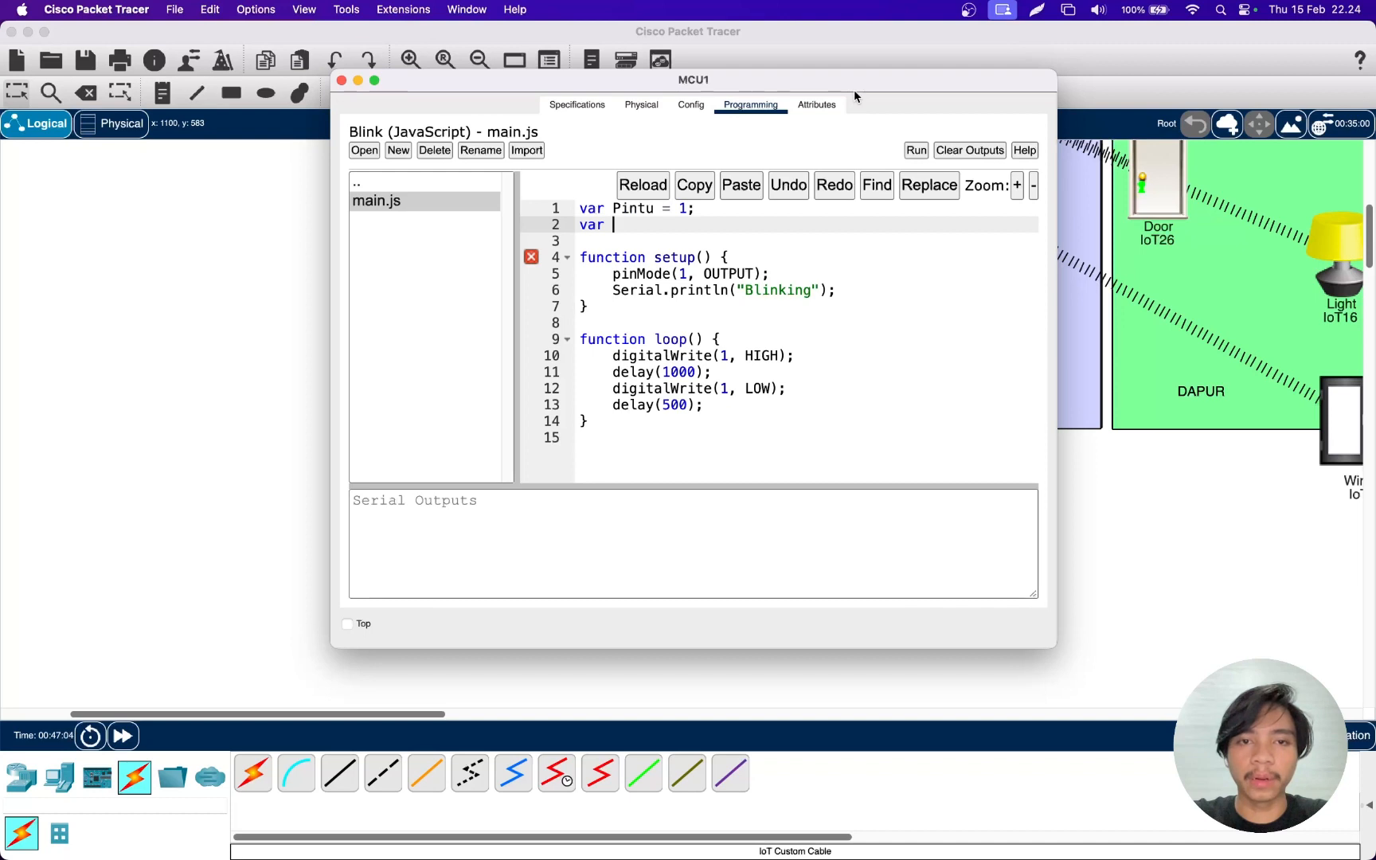
{"action": "type", "text": " Re"}
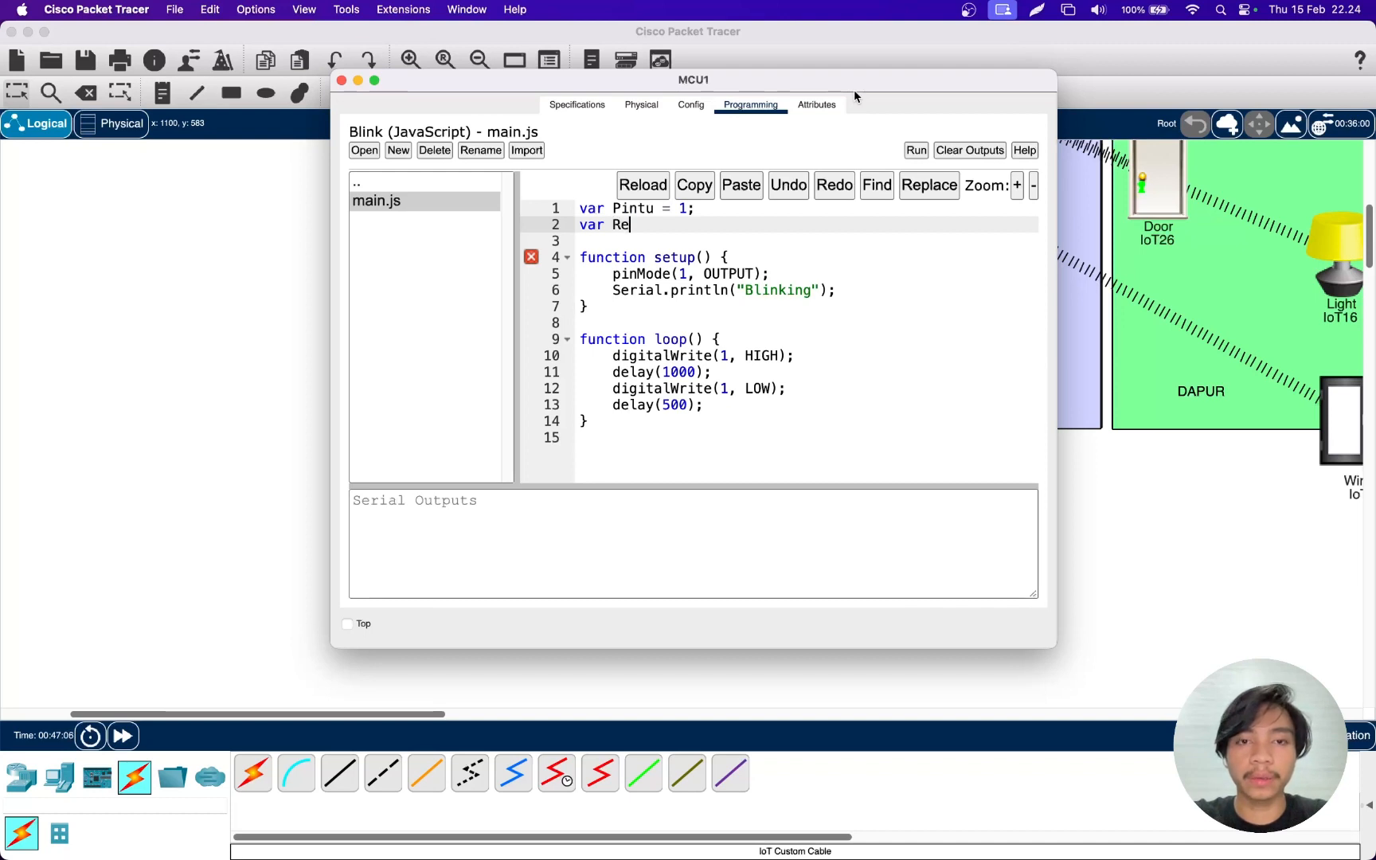
{"action": "type", "text": "ader = "}
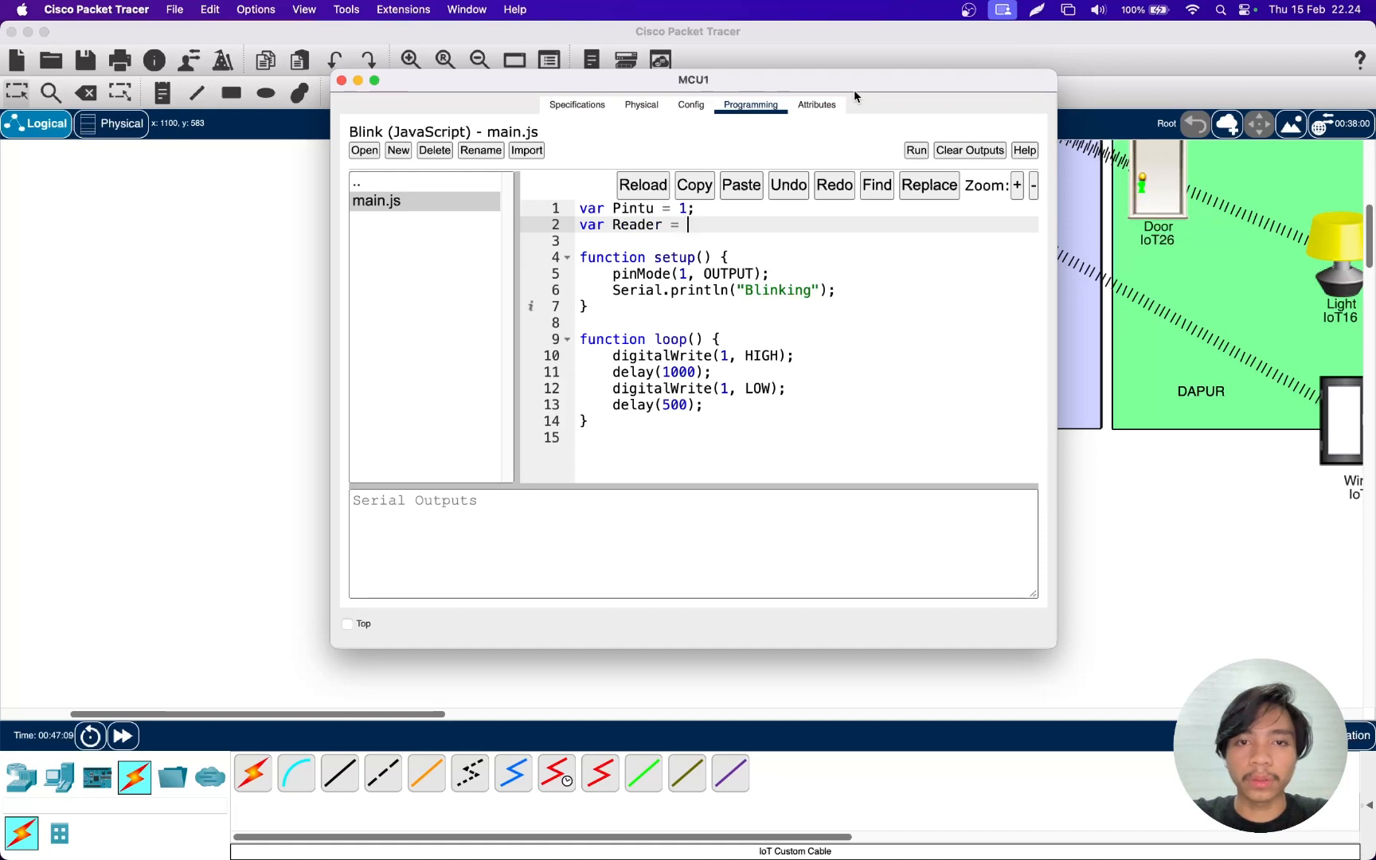
{"action": "type", "text": "A0;"}
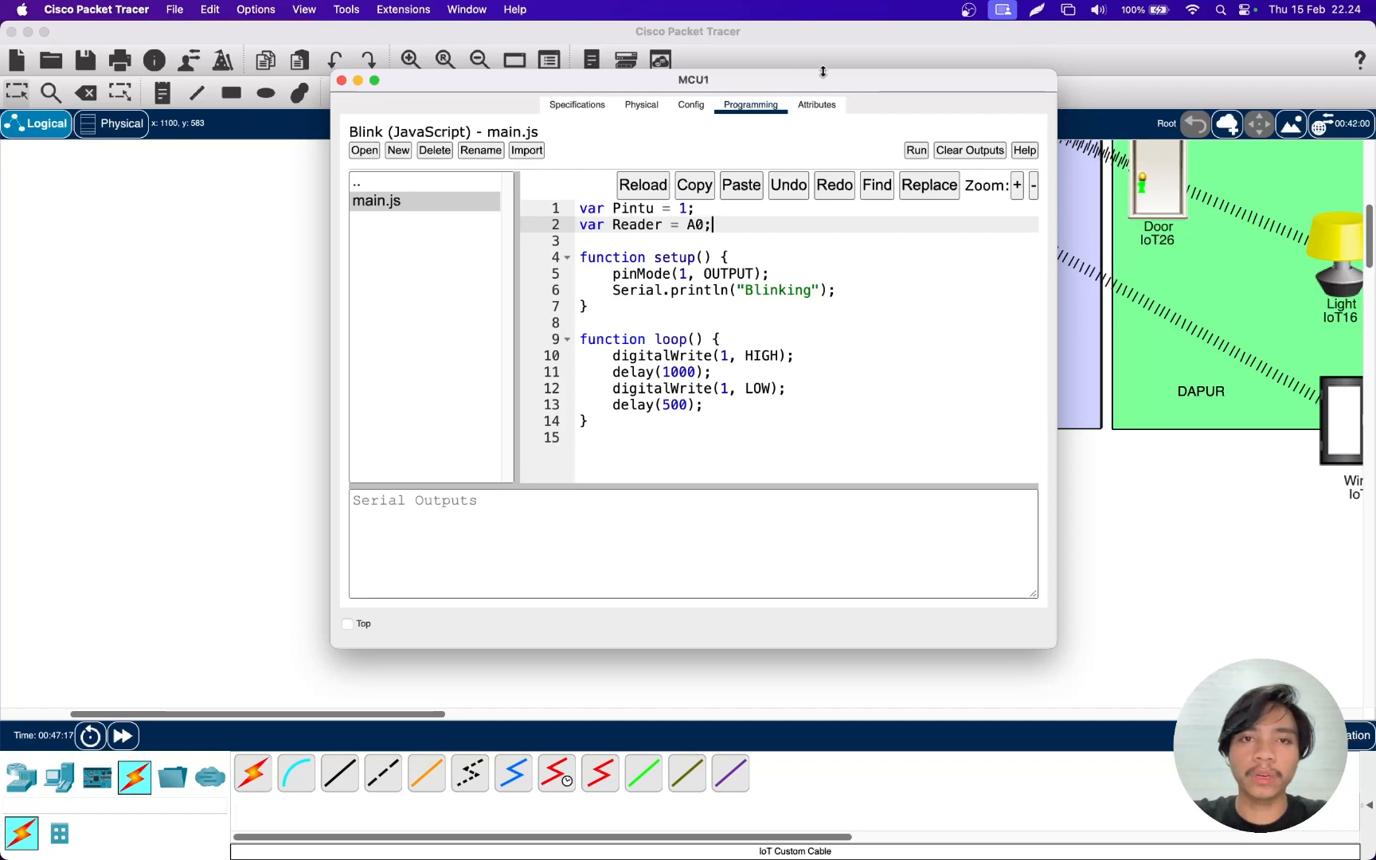
{"action": "left_click_drag", "start_coordinate": [732, 82], "coordinate": [683, 78]}
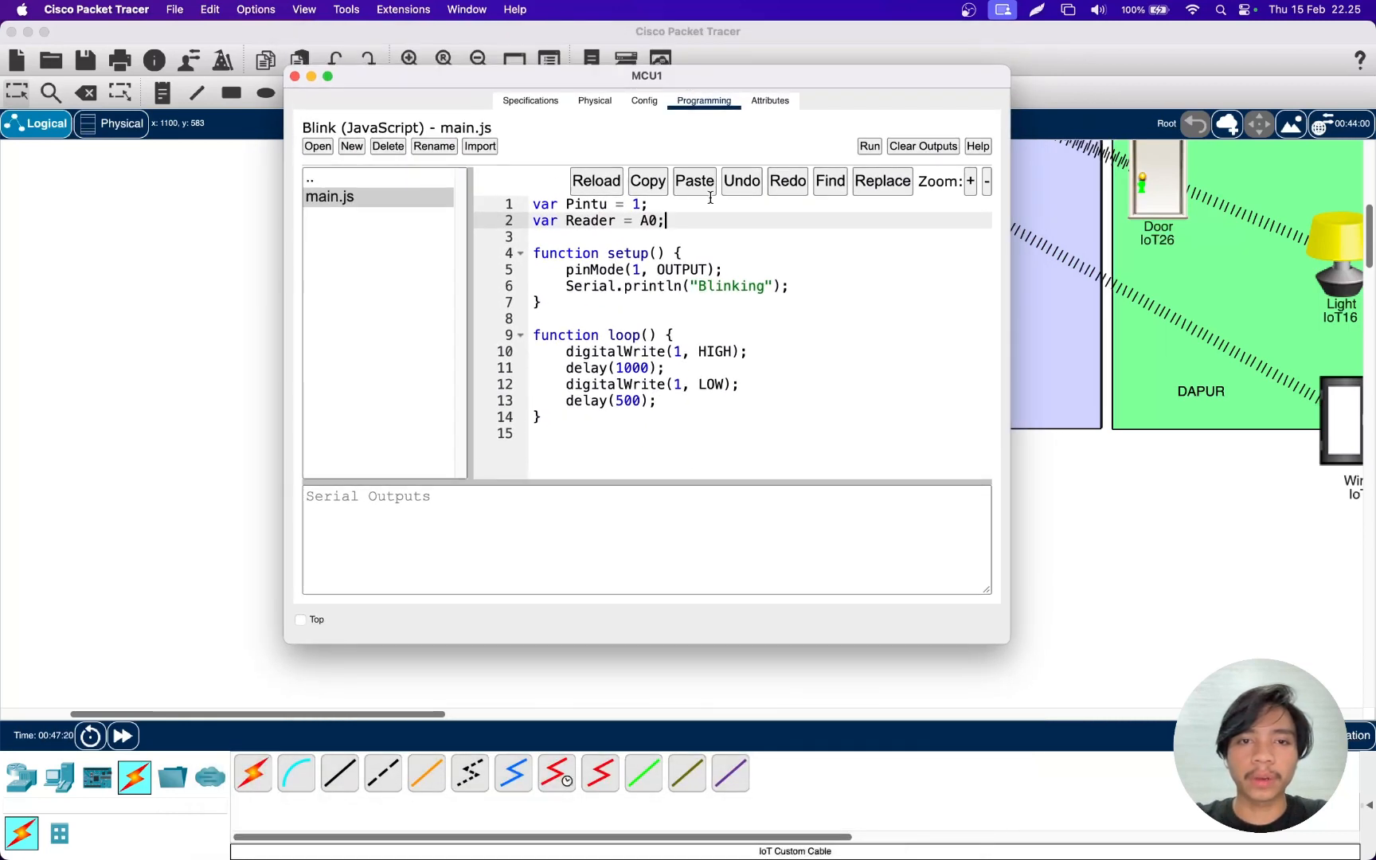
- Replace the Serial.println("Blinking"); line in setup() with an empty pinMode() call
{"action": "left_click", "coordinate": [787, 290]}
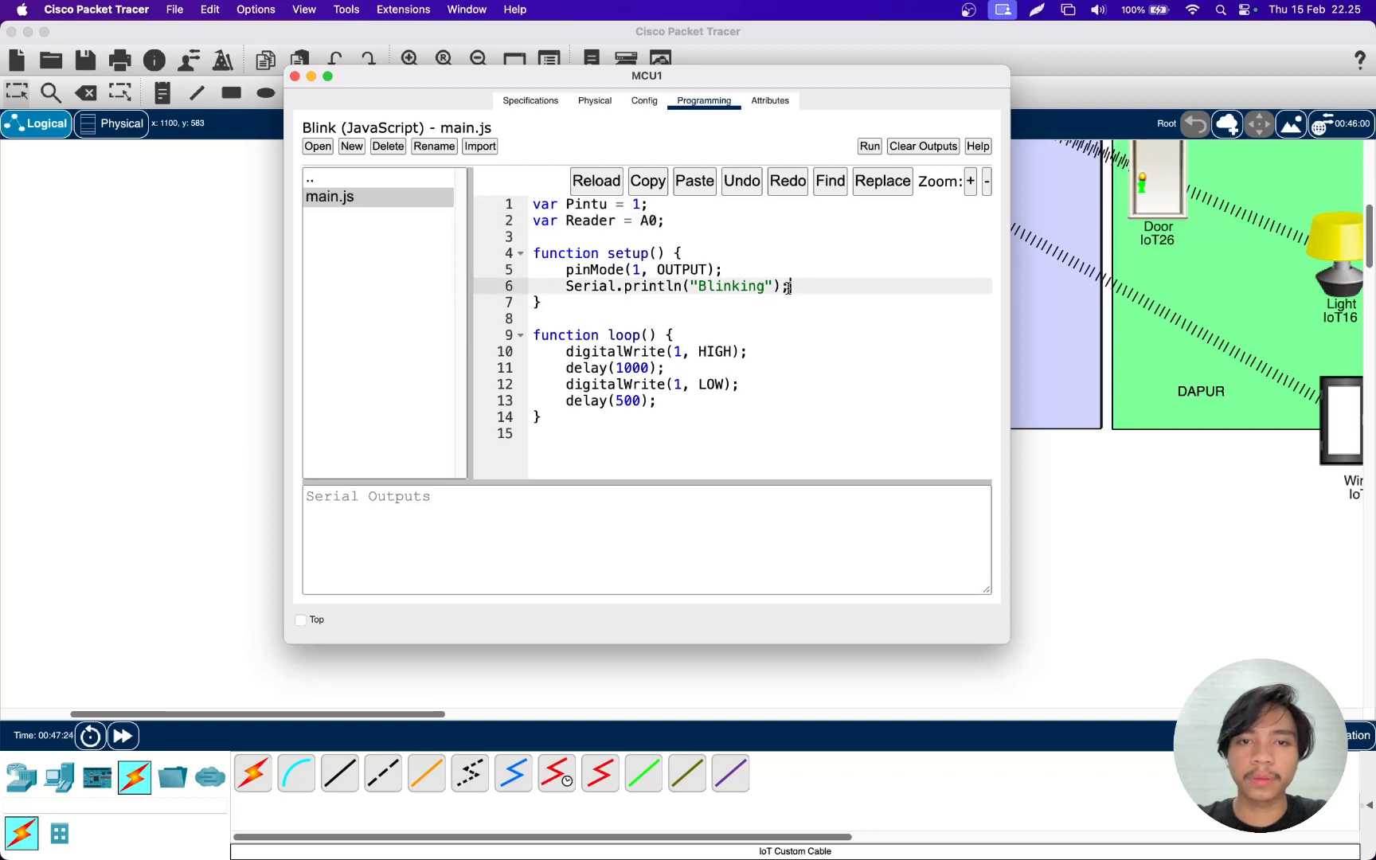
{"action": "key", "text": "super+a"}
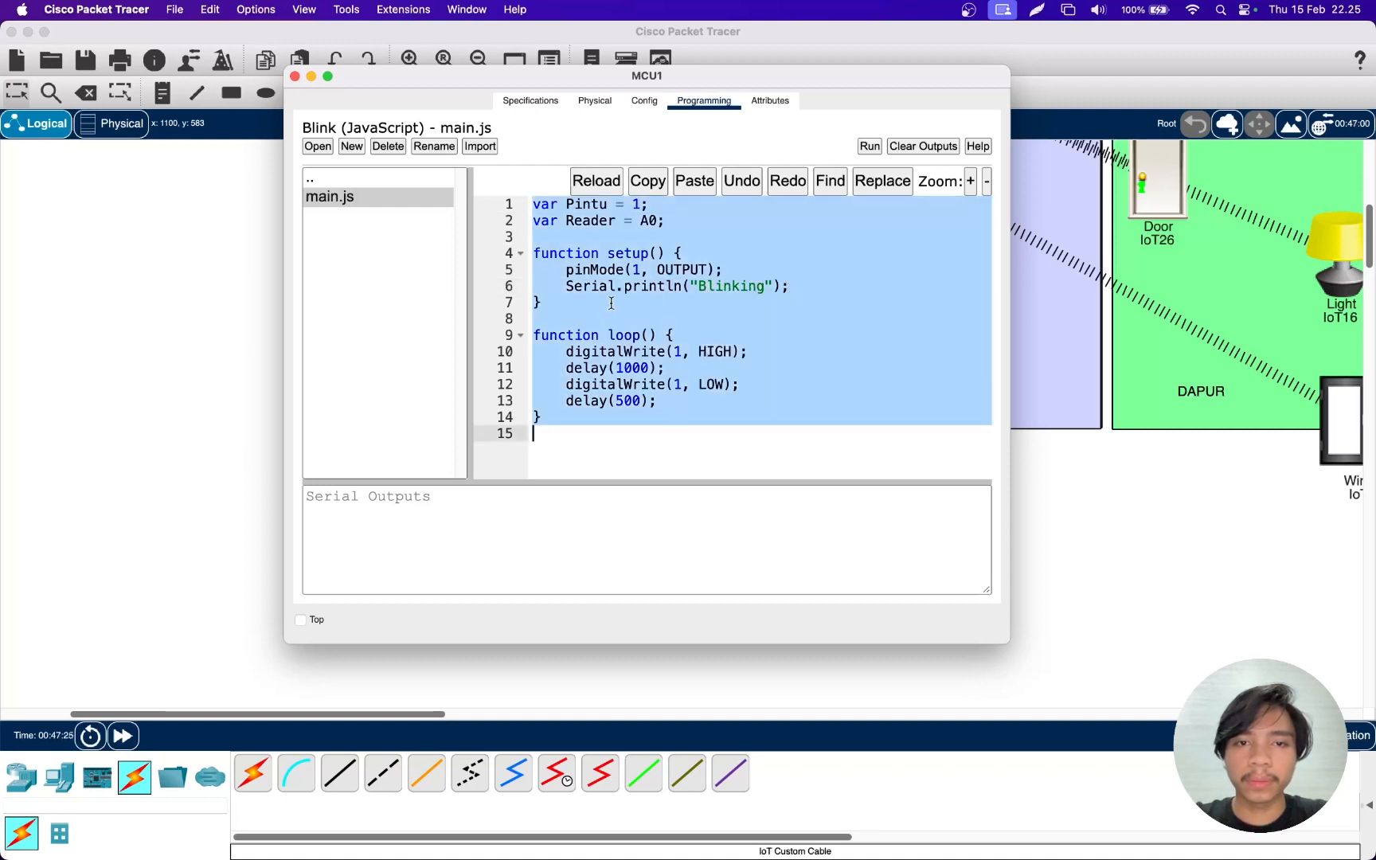
{"action": "left_click", "coordinate": [568, 288]}
{"action": "left_click", "coordinate": [789, 288], "text": "shift"}
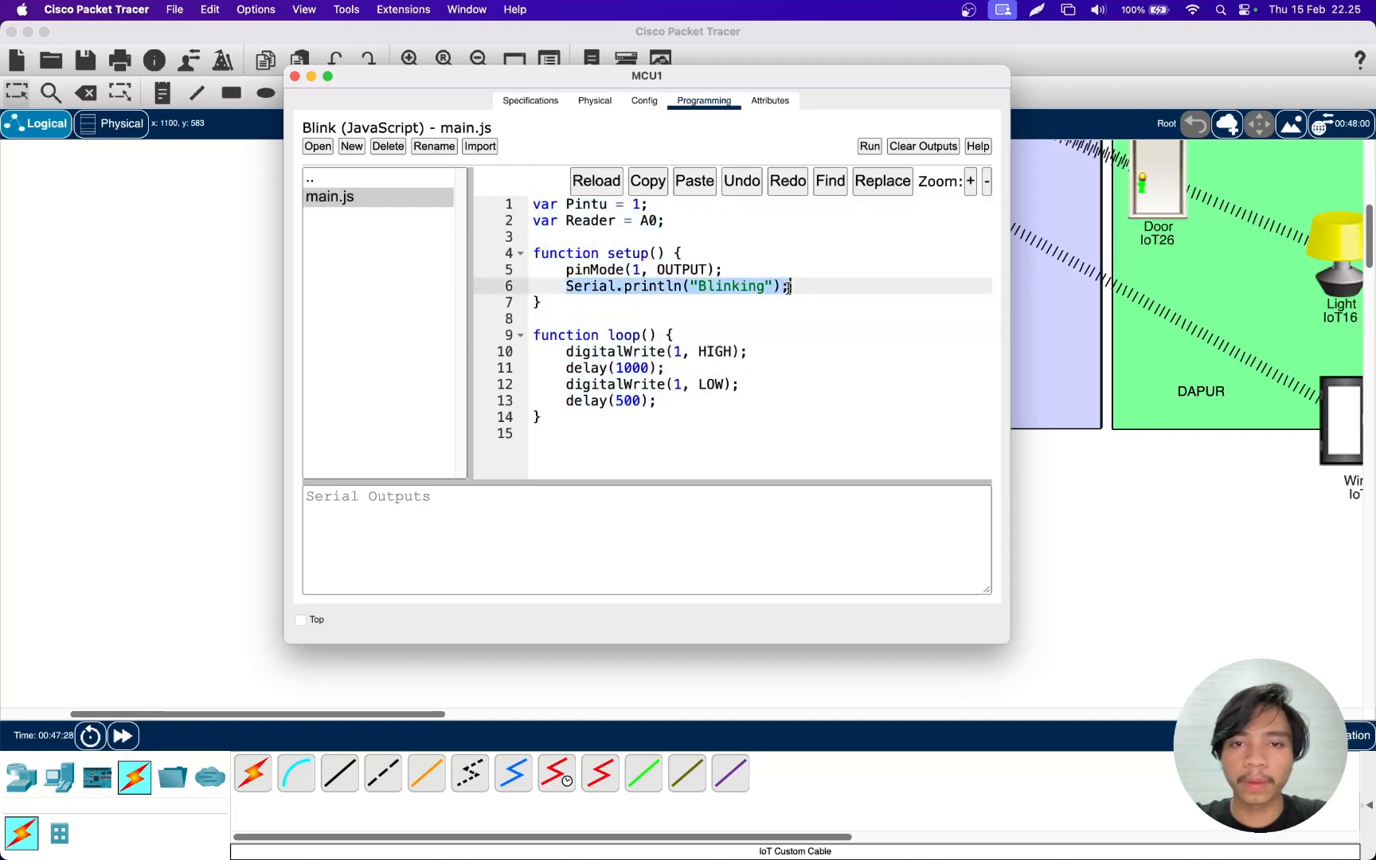
{"action": "key", "text": "BackSpace"}
{"action": "type", "text": "pi"}
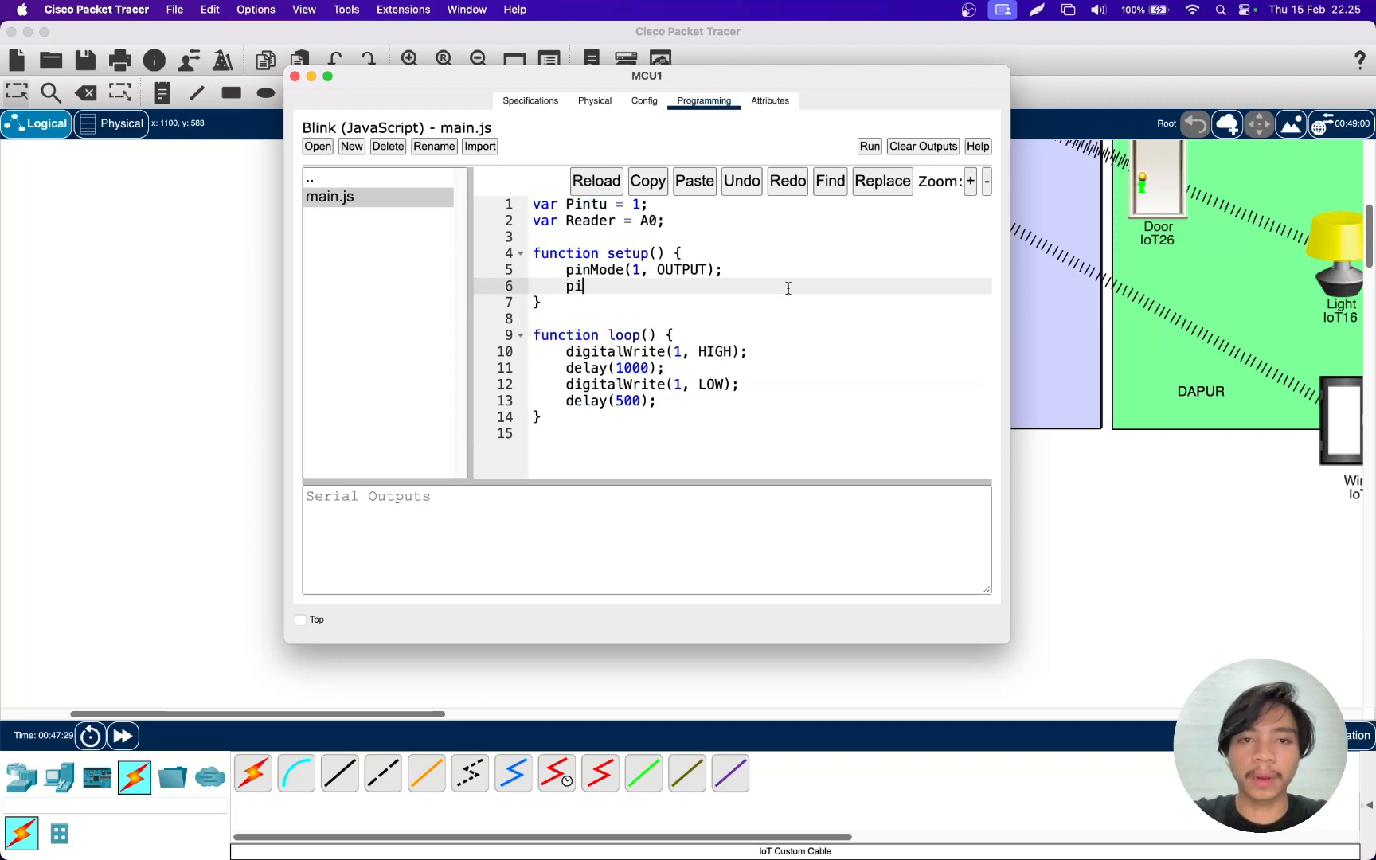
{"action": "type", "text": "nMode("}
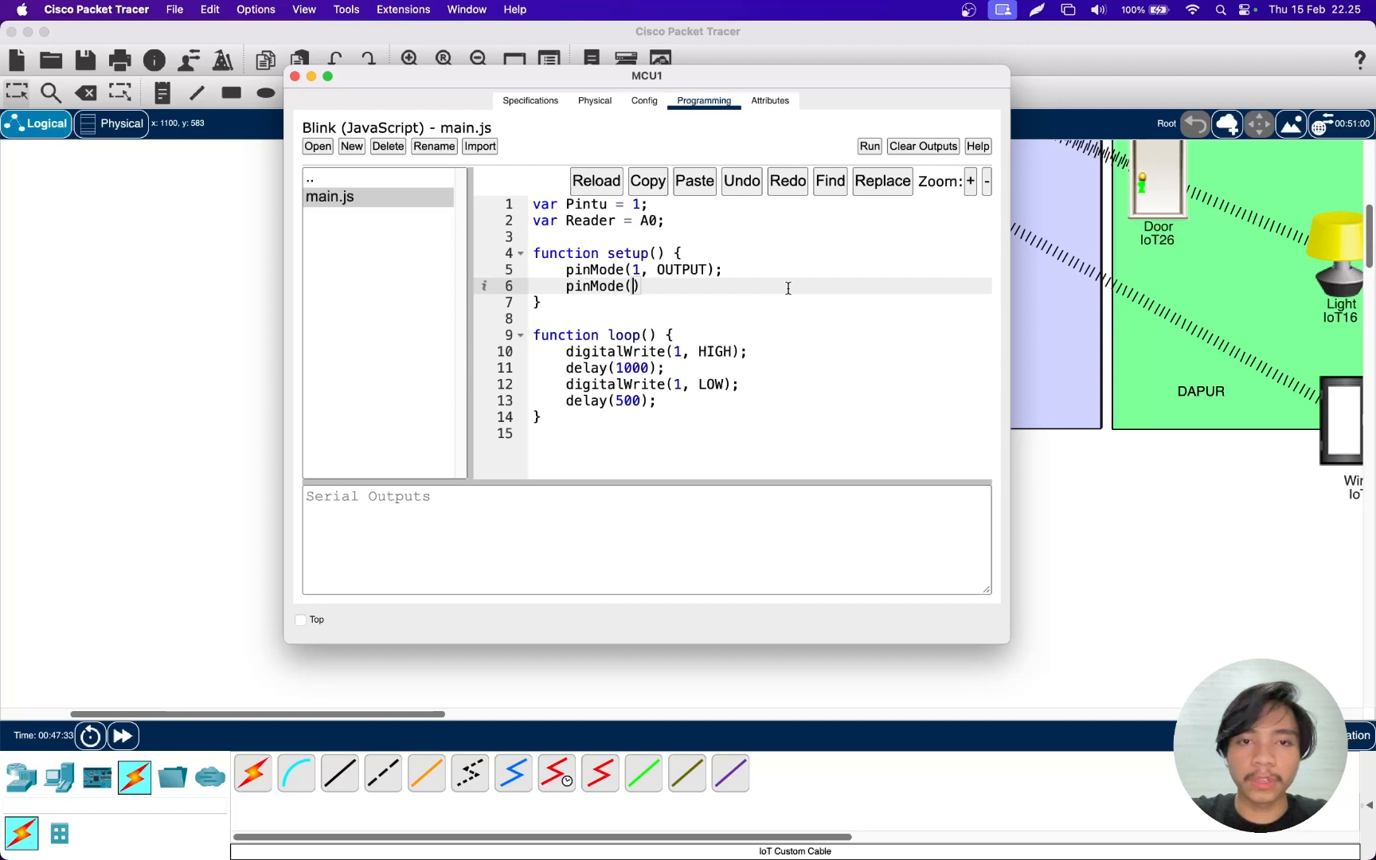
- Change the pin argument of the OUTPUT pinMode call in setup() to Pintu
{"action": "left_click", "coordinate": [641, 270]}
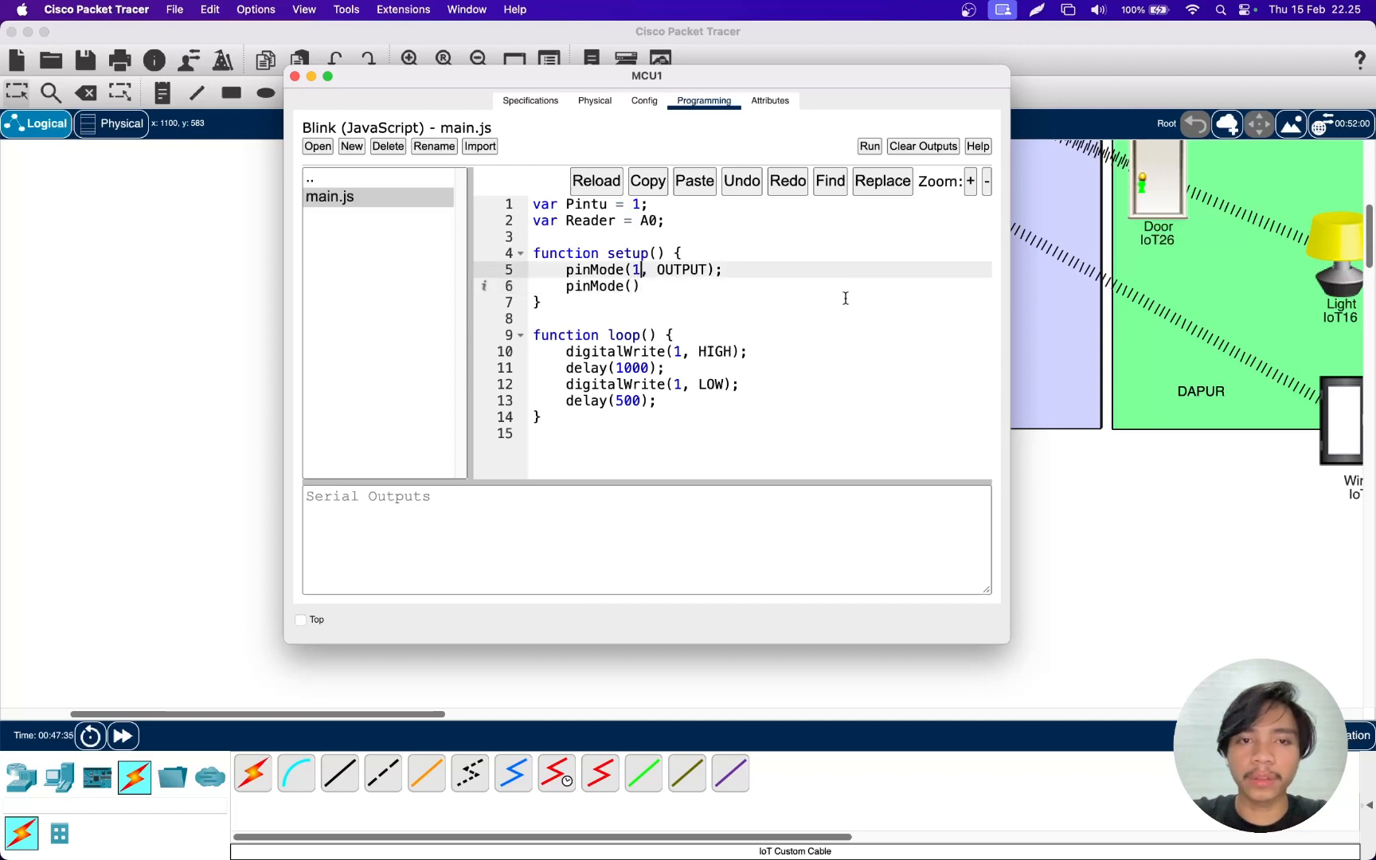
{"action": "key", "text": "BackSpace"}
{"action": "type", "text": "P"}
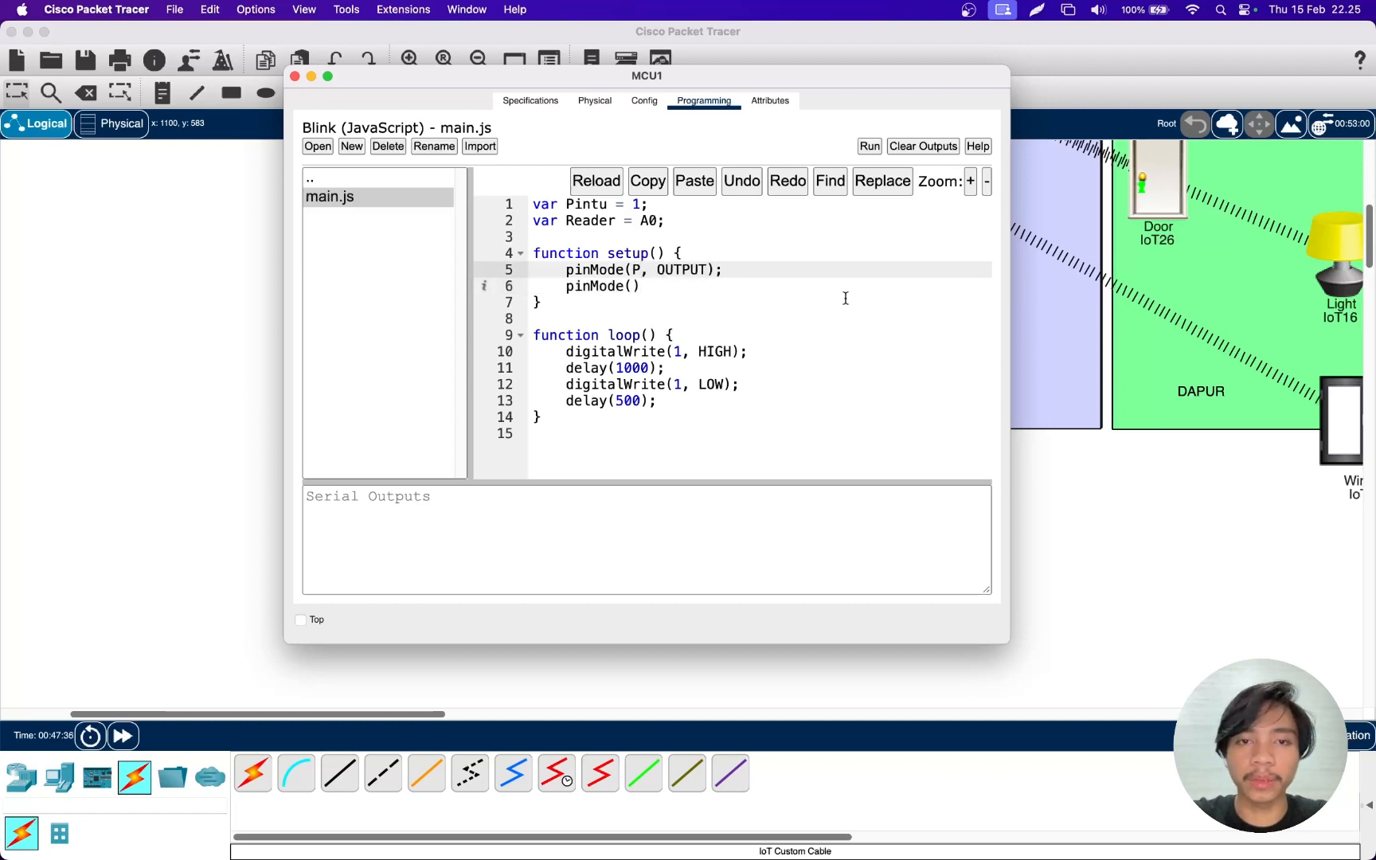
{"action": "type", "text": "intu"}
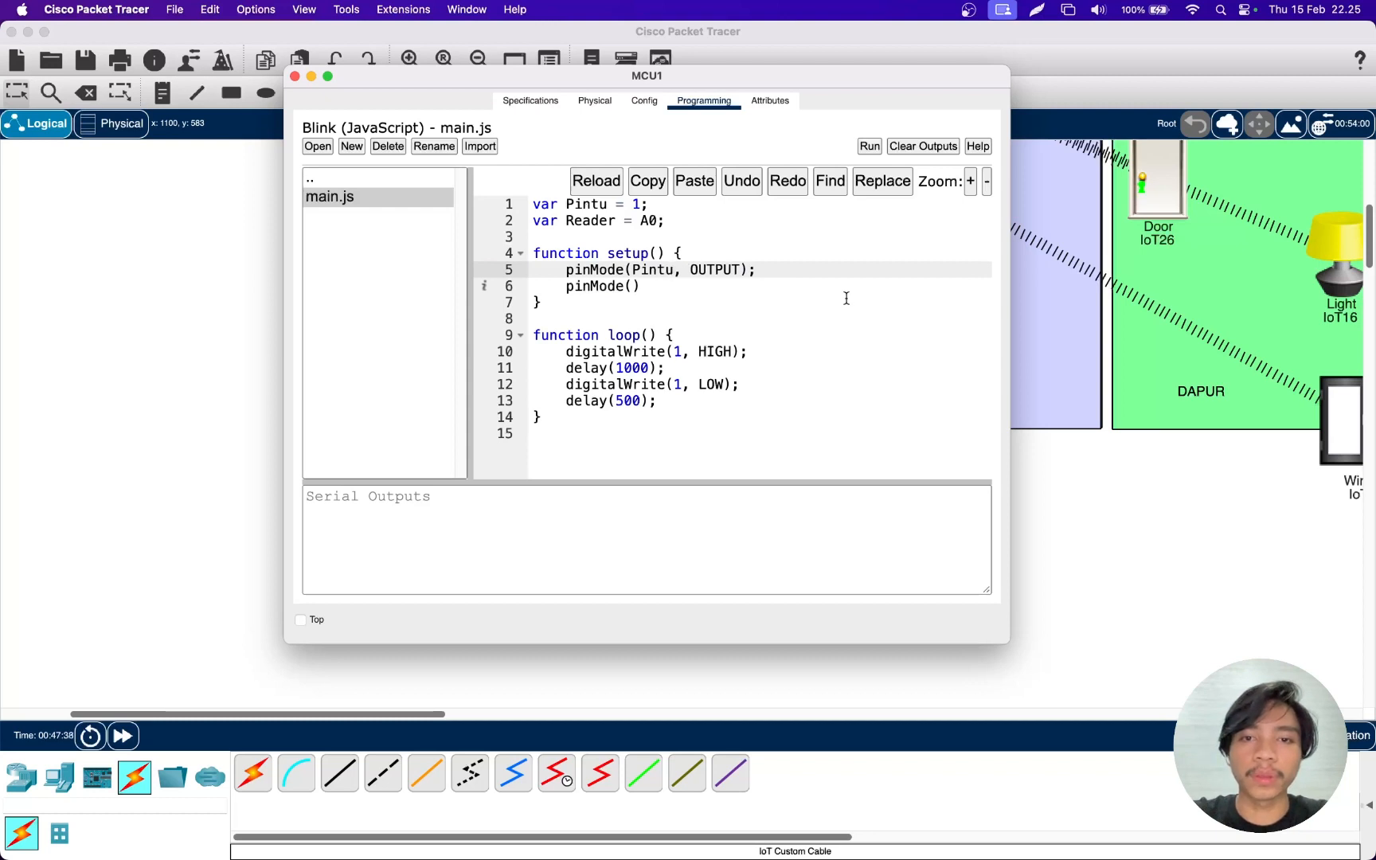
- Fill in the empty pinMode call in setup() with the arguments Reader, INPUT
{"action": "left_click", "coordinate": [634, 286]}
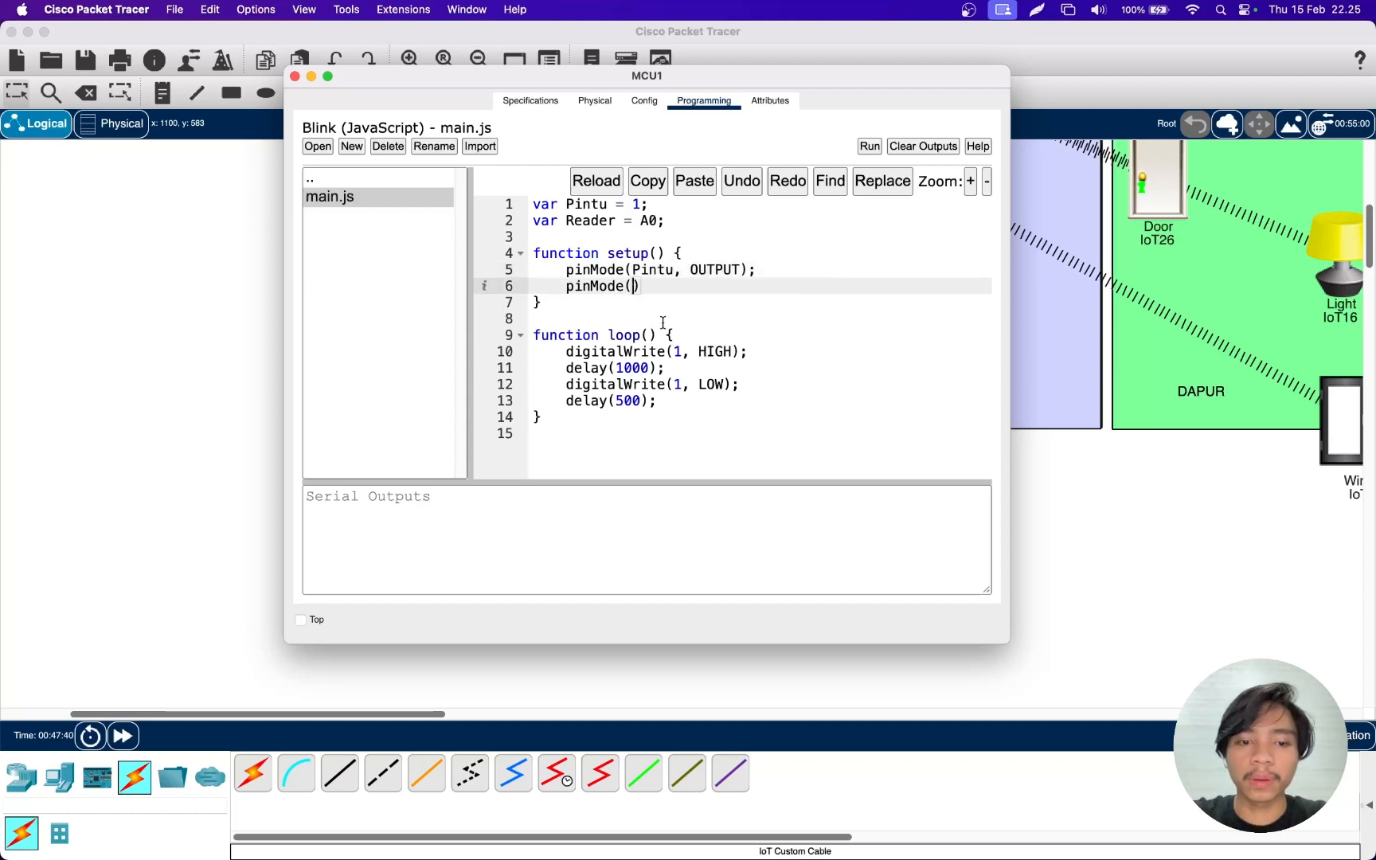
{"action": "type", "text": "Reader"}
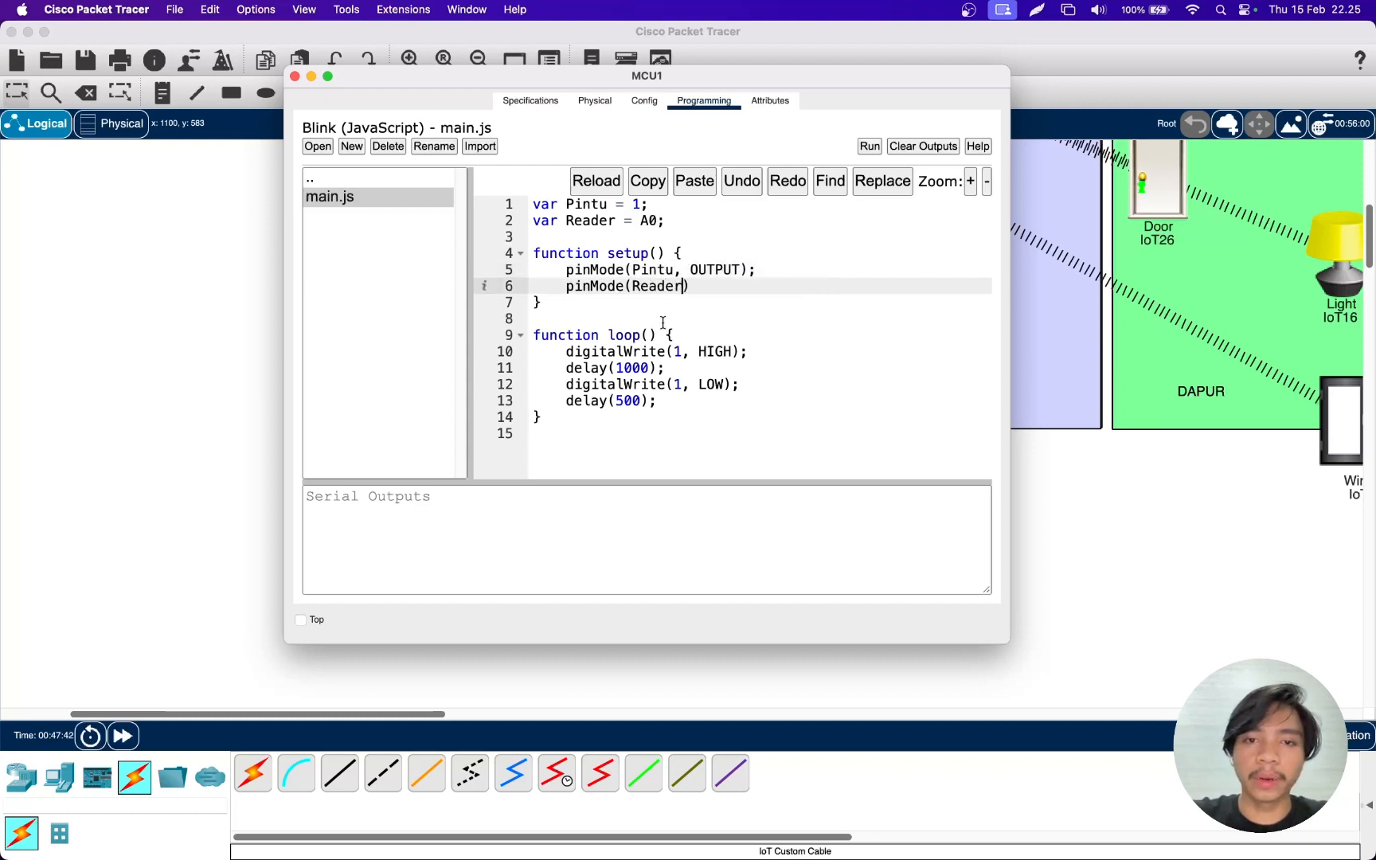
{"action": "type", "text": ", INPUT"}
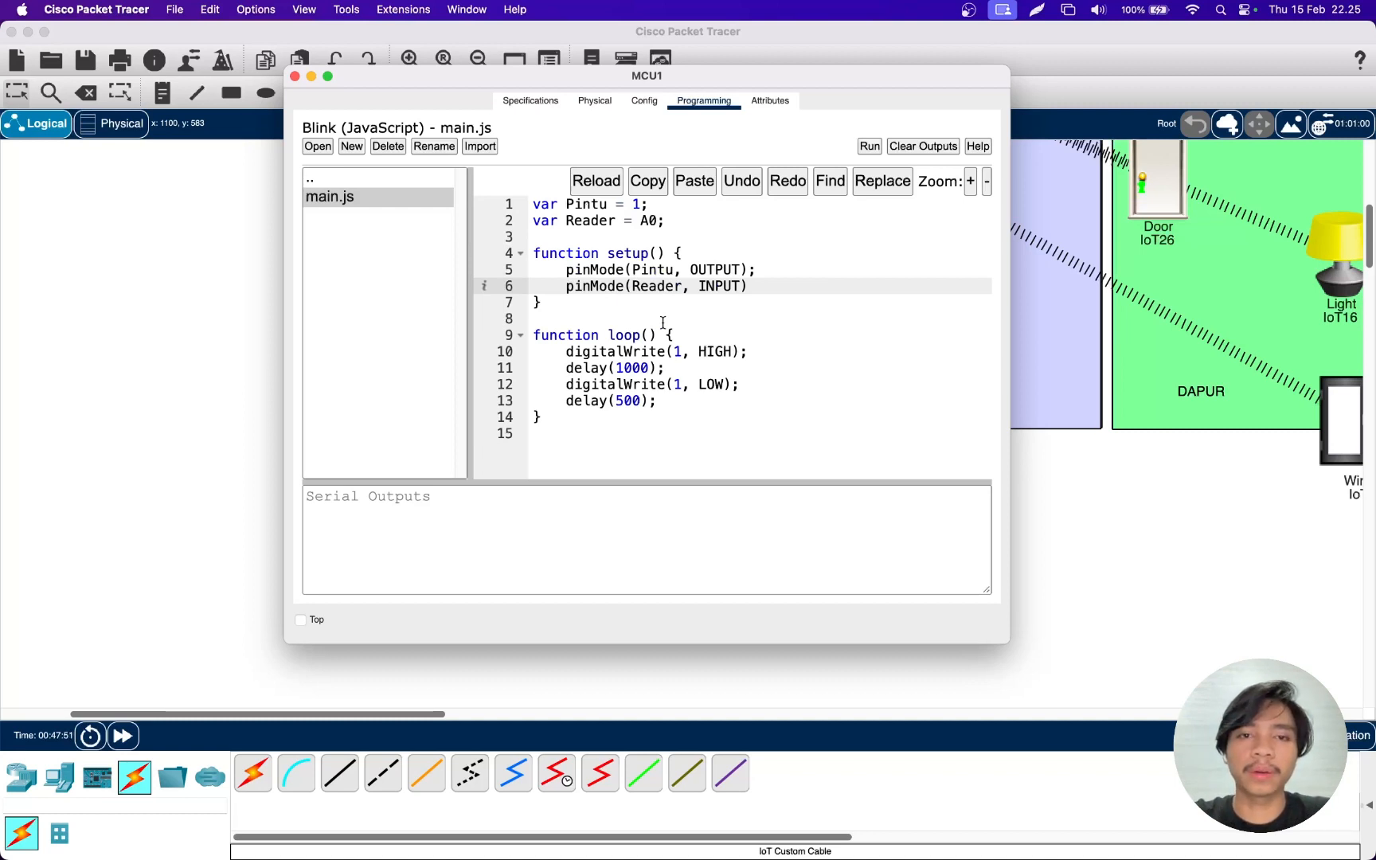
{"action": "left_click", "coordinate": [709, 269]}
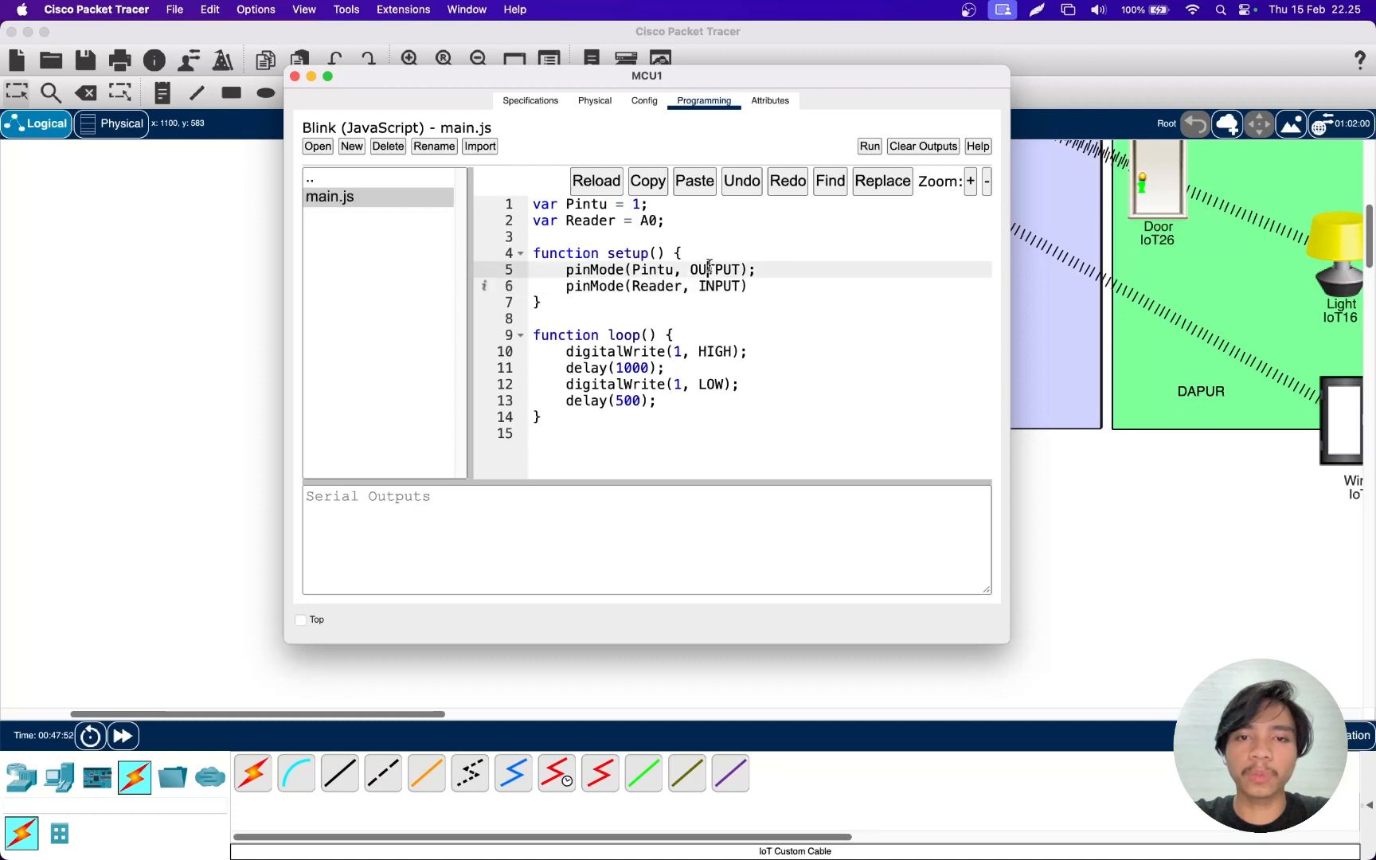
{"action": "left_click", "coordinate": [712, 312]}
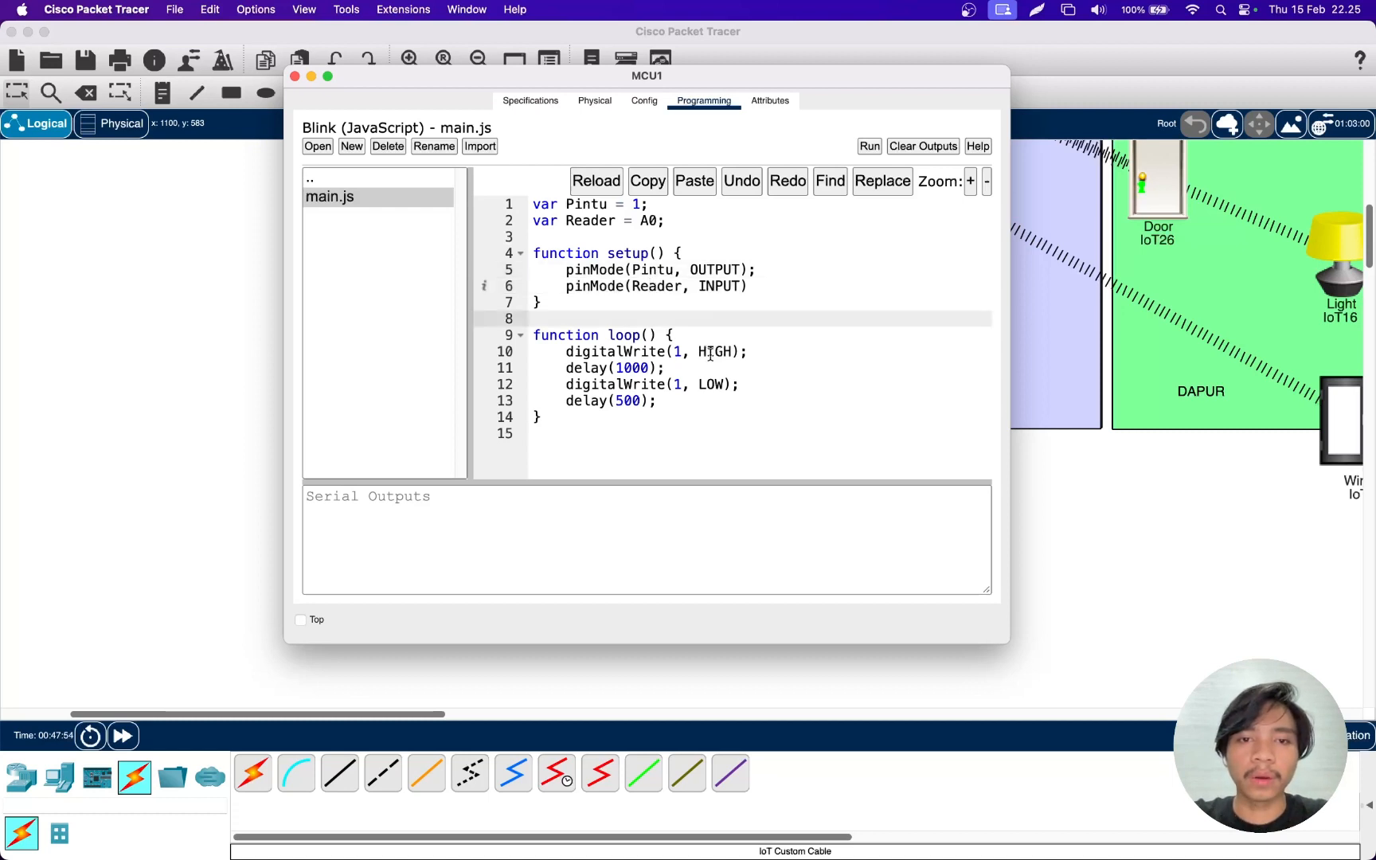
- Delete all the digitalWrite and delay statements inside loop()
{"action": "left_click", "coordinate": [567, 350]}
{"action": "left_click", "coordinate": [659, 400]}
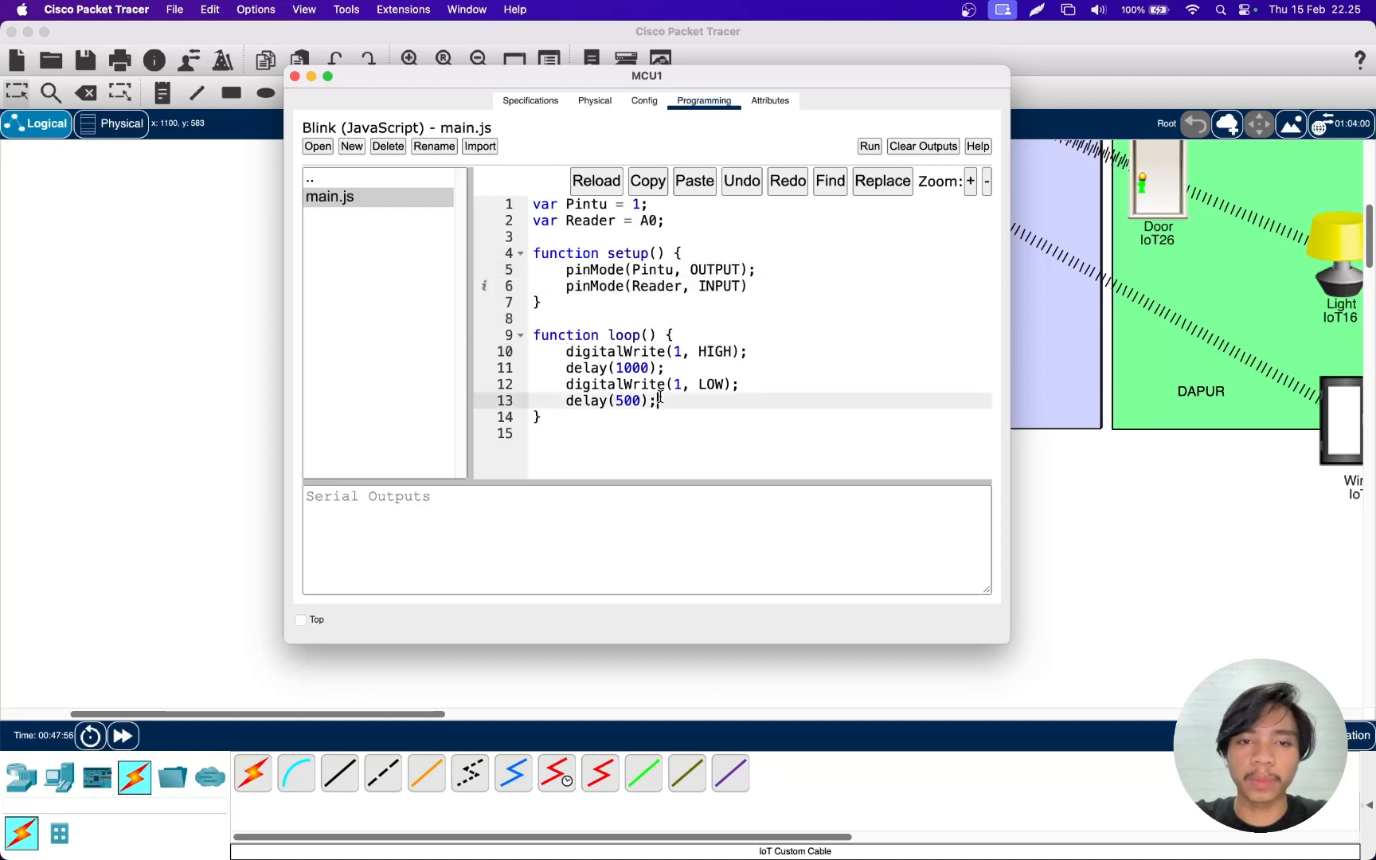
{"action": "left_click", "coordinate": [568, 350], "text": "shift"}
{"action": "key", "text": "BackSpace"}
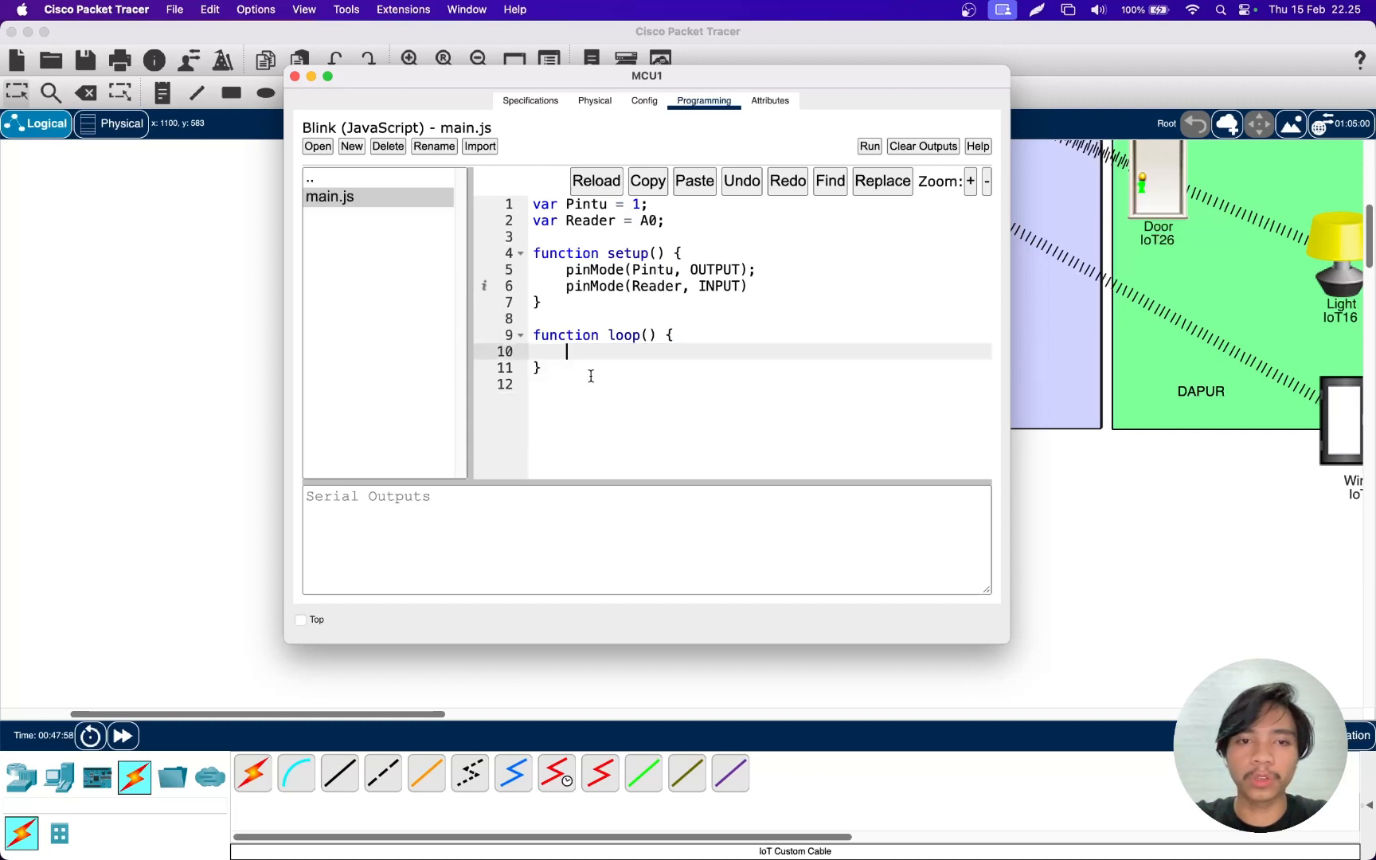
- Write an empty if(){ }else{ } block inside loop()
{"action": "type", "text": "if"}
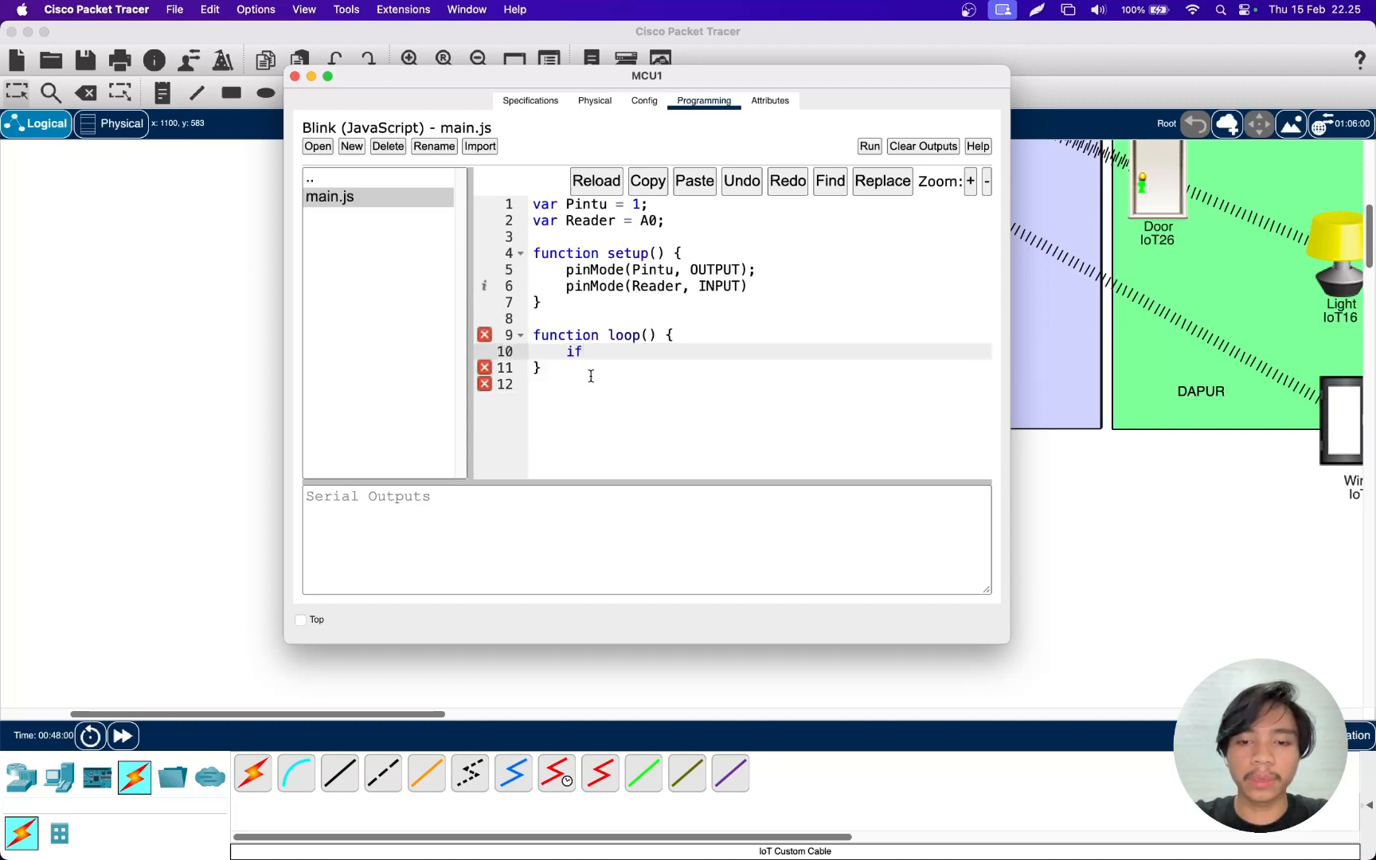
{"action": "type", "text": "(){"}
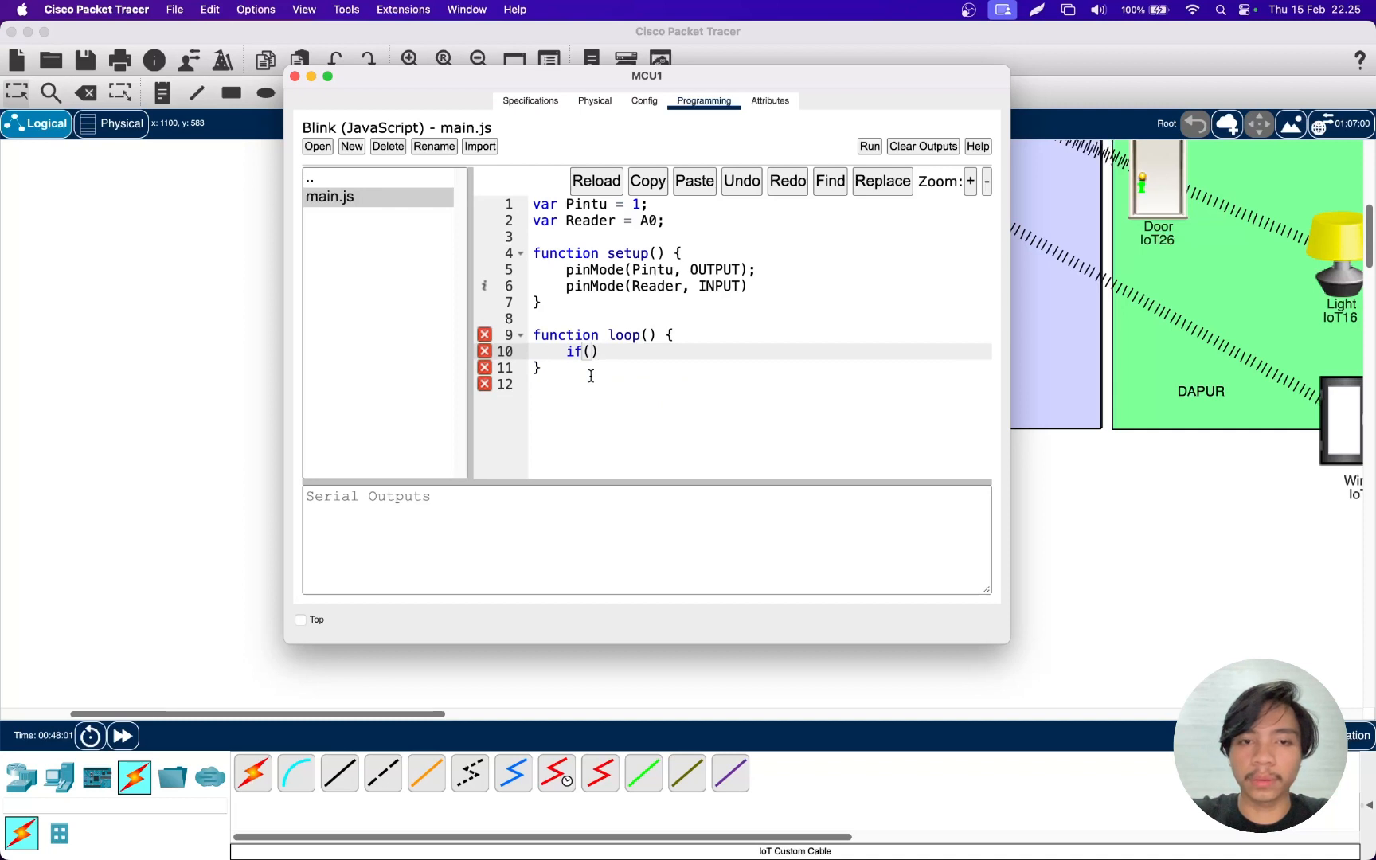
{"action": "key", "text": "Return"}
{"action": "left_click", "coordinate": [591, 376]}
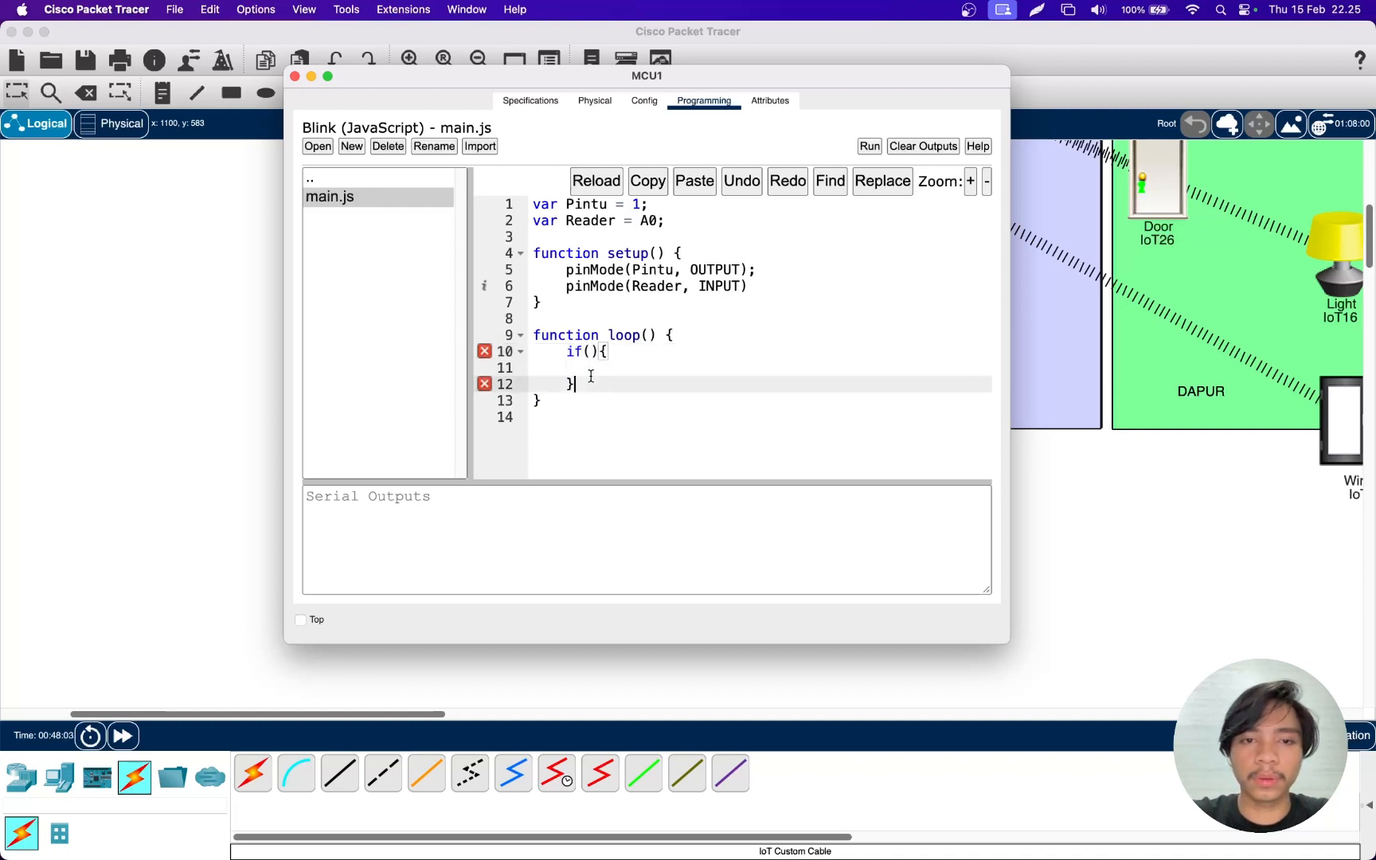
{"action": "type", "text": "else{"}
{"action": "key", "text": "Return"}
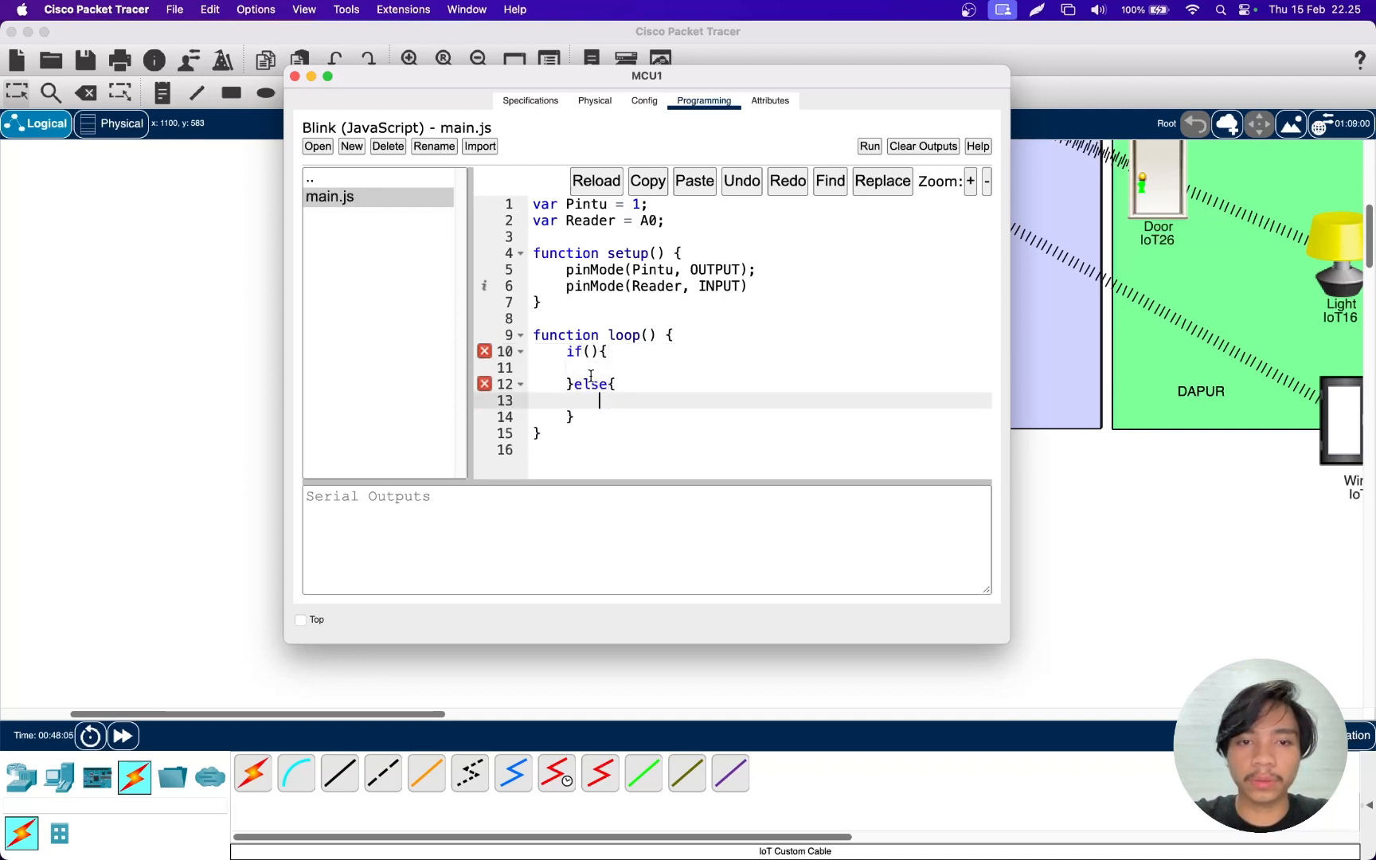
- Fill in the empty if condition in loop() with analogRead(Reader) == 0
{"action": "left_click", "coordinate": [591, 351]}
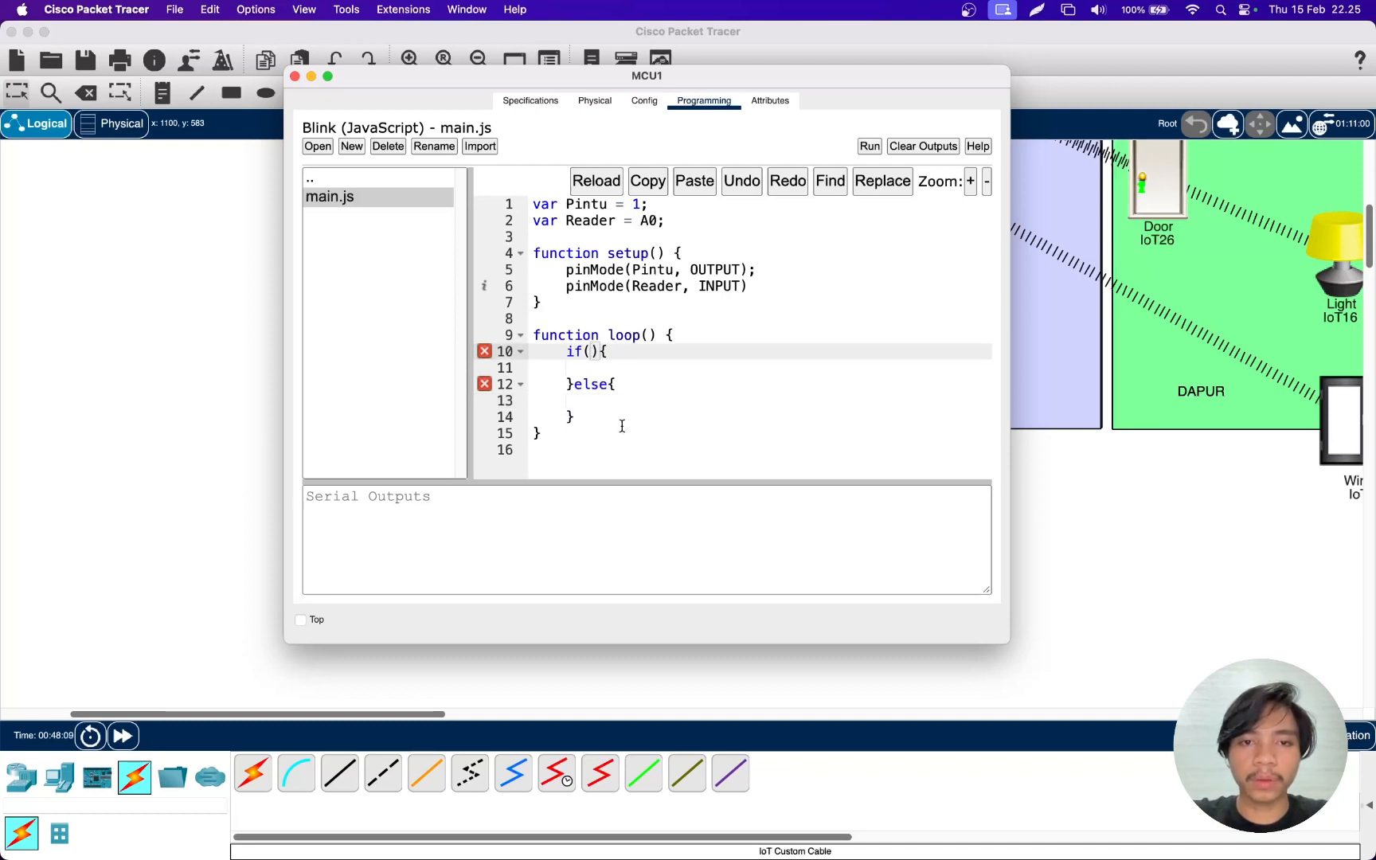
{"action": "type", "text": "analogR"}
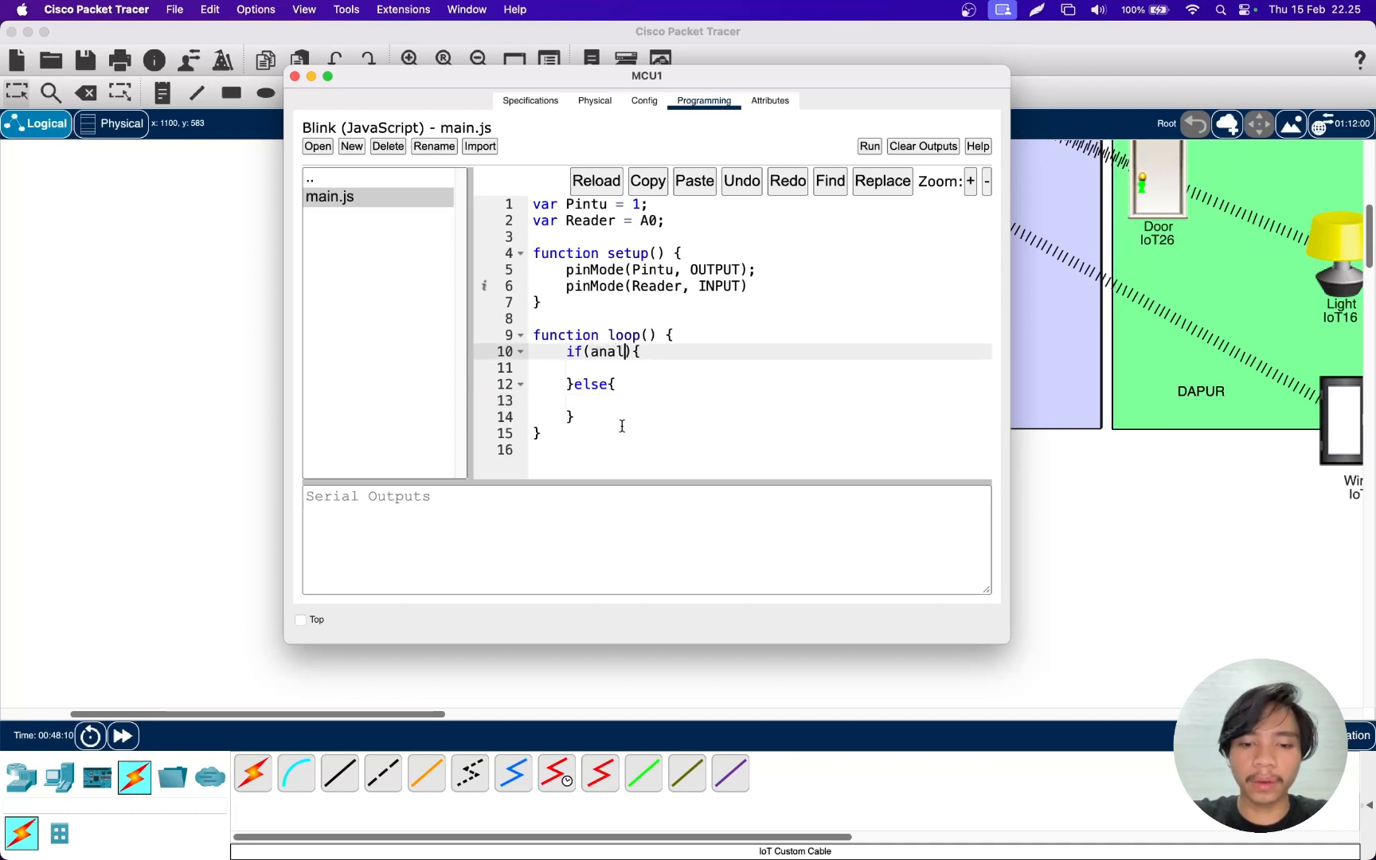
{"action": "type", "text": "ead"}
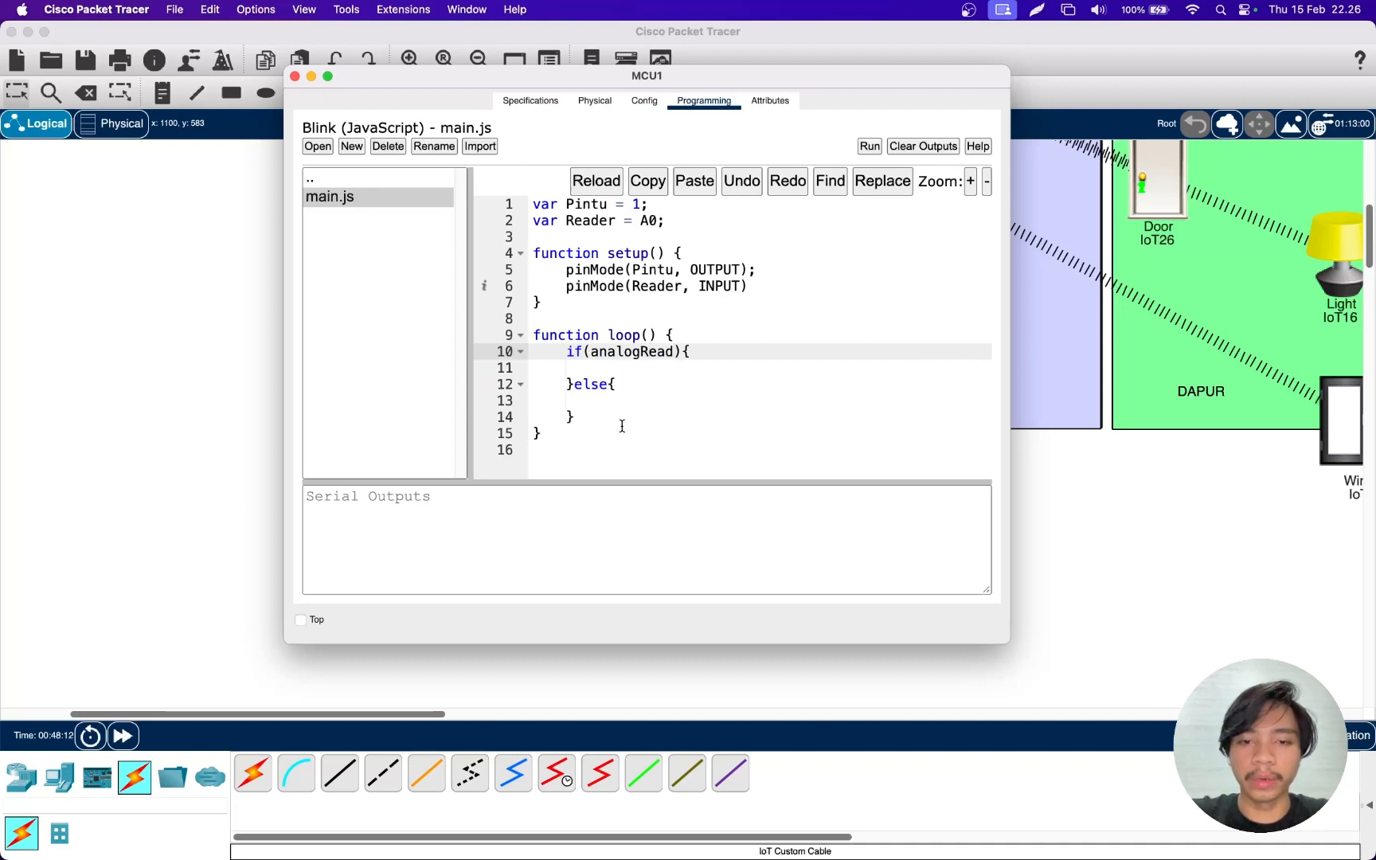
{"action": "type", "text": "(Rea"}
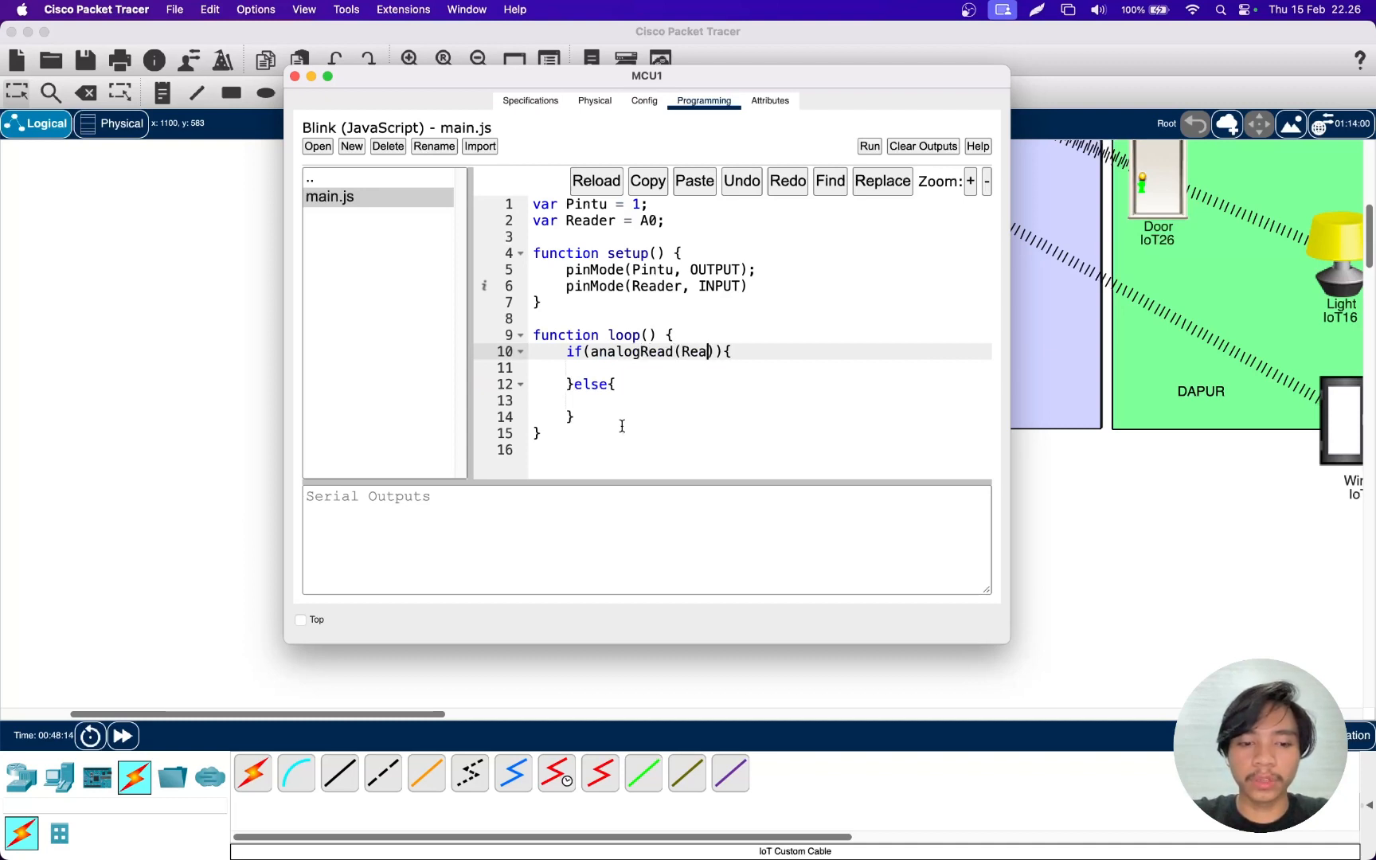
{"action": "type", "text": "der)"}
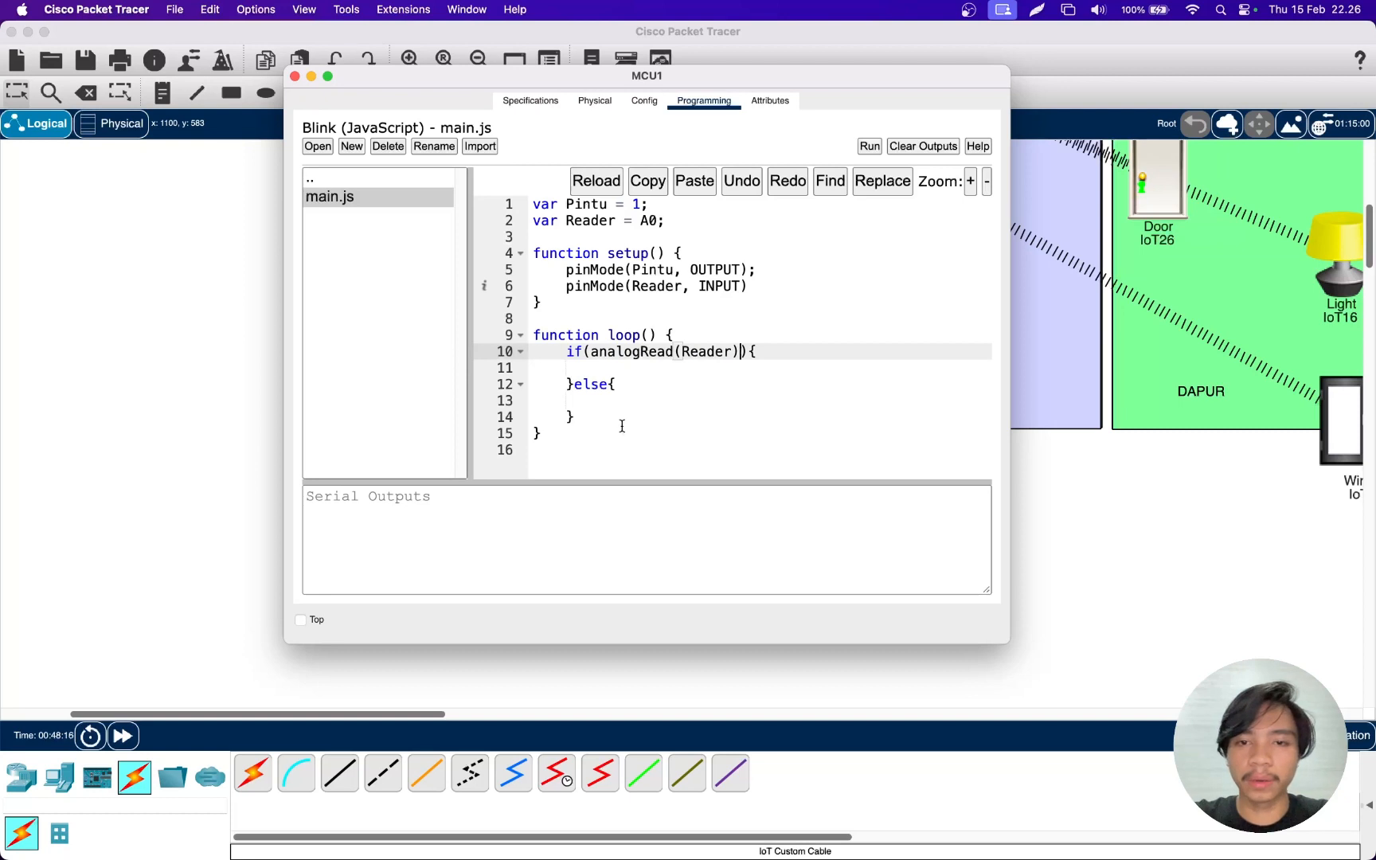
{"action": "type", "text": " == 0"}
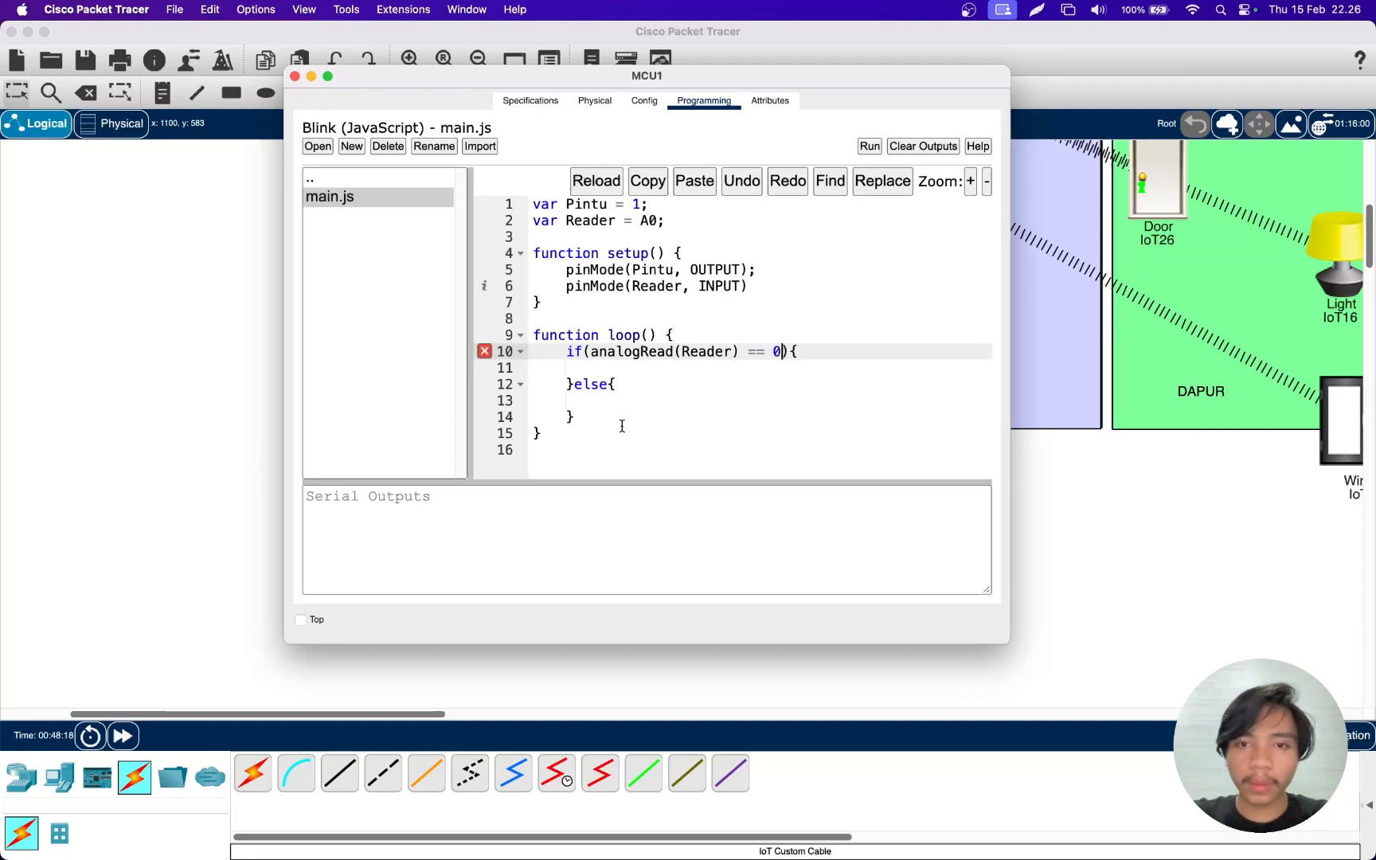
- Write the statement customWrite(Pintu, 1); inside the if block of loop()
{"action": "key", "text": "Down"}
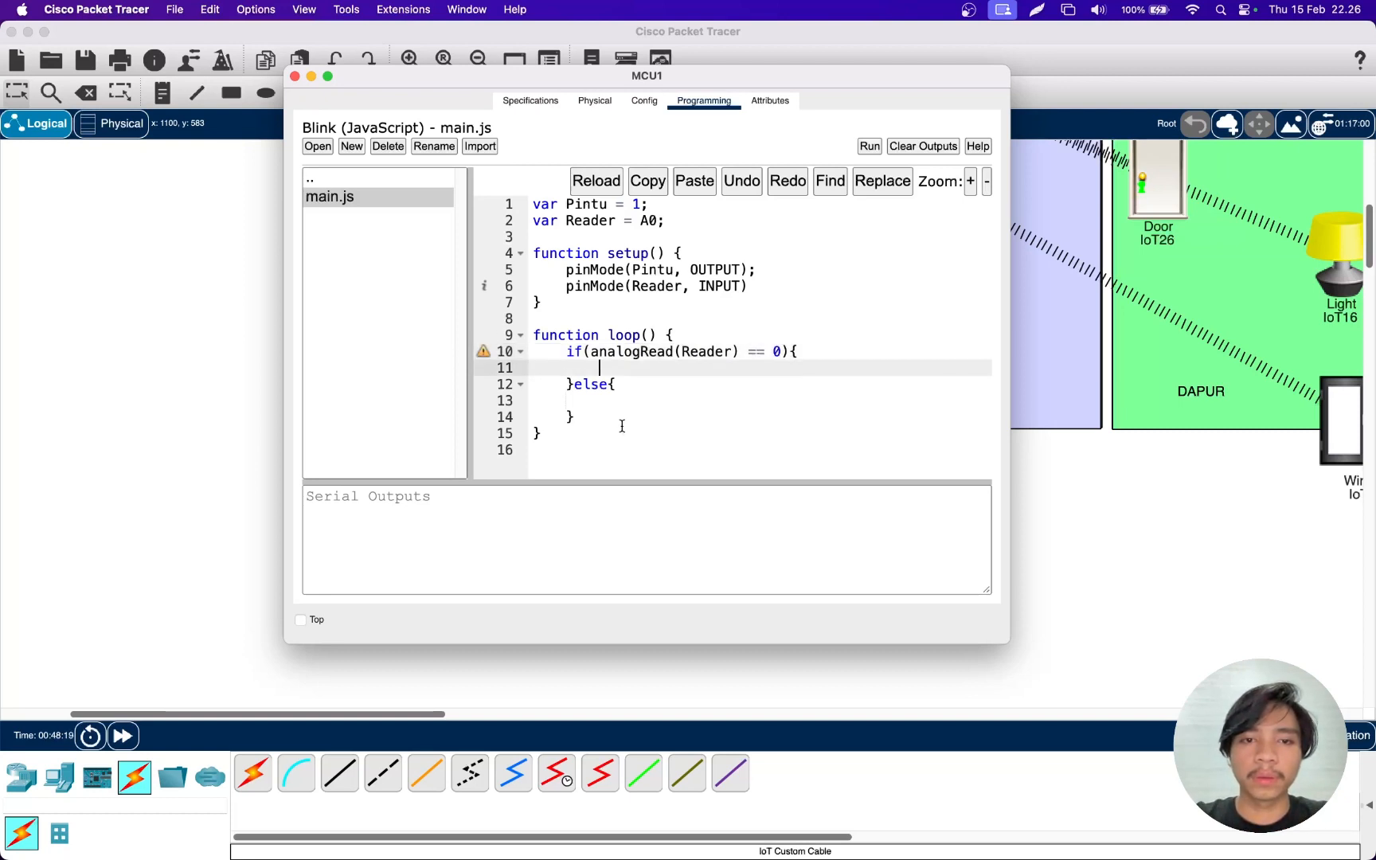
{"action": "type", "text": "cust"}
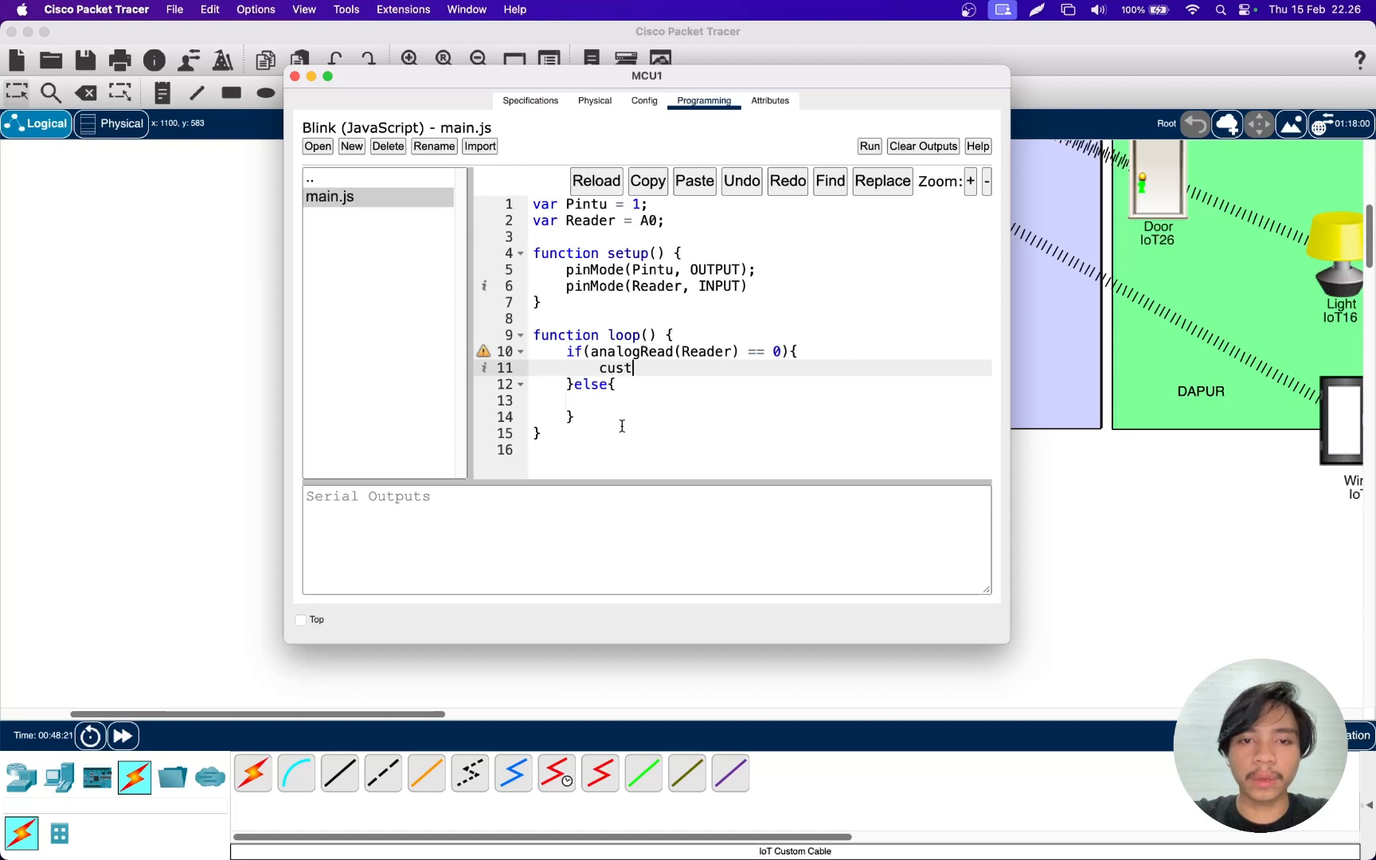
{"action": "type", "text": "omWrite("}
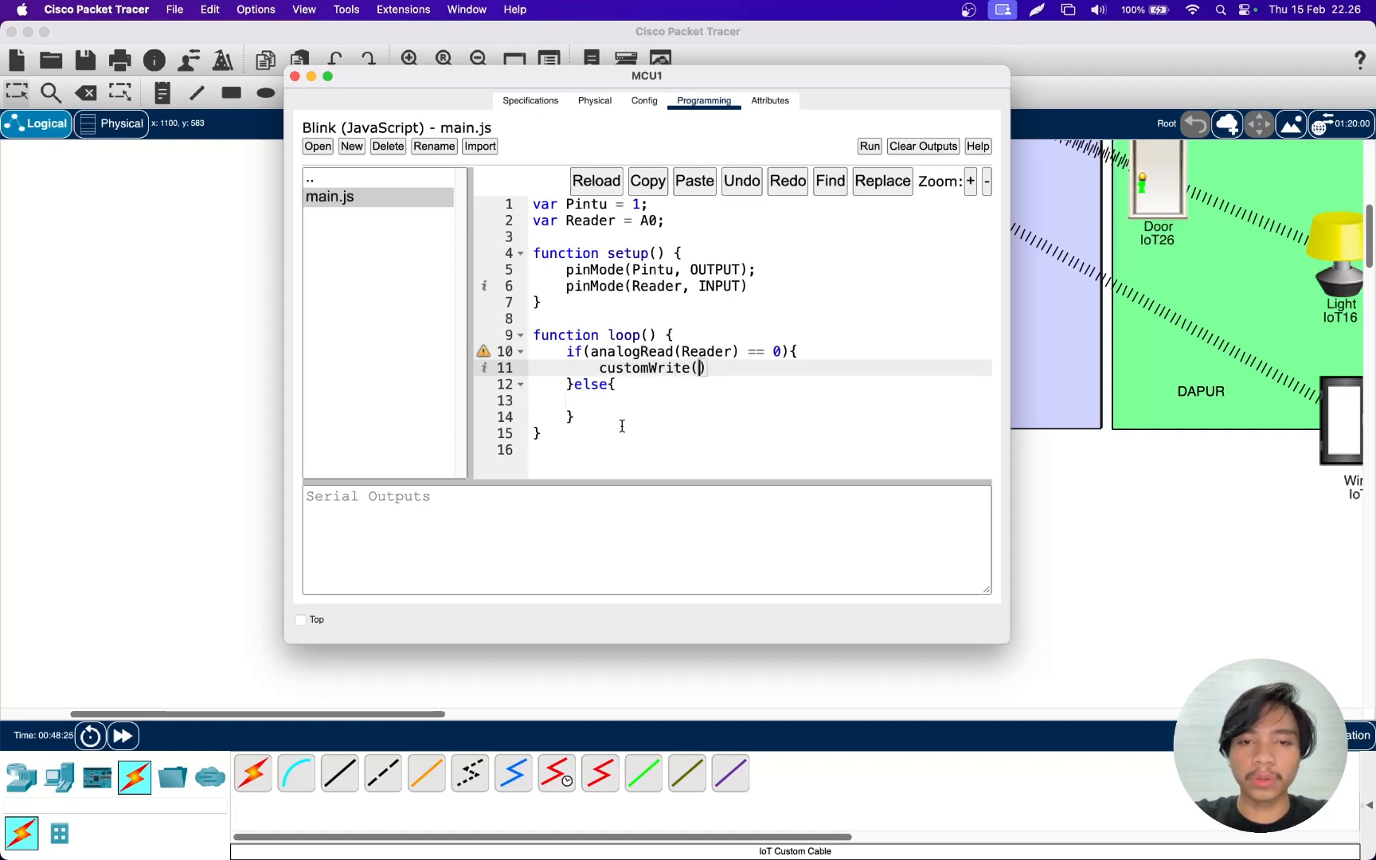
{"action": "type", "text": "Pintu,"}
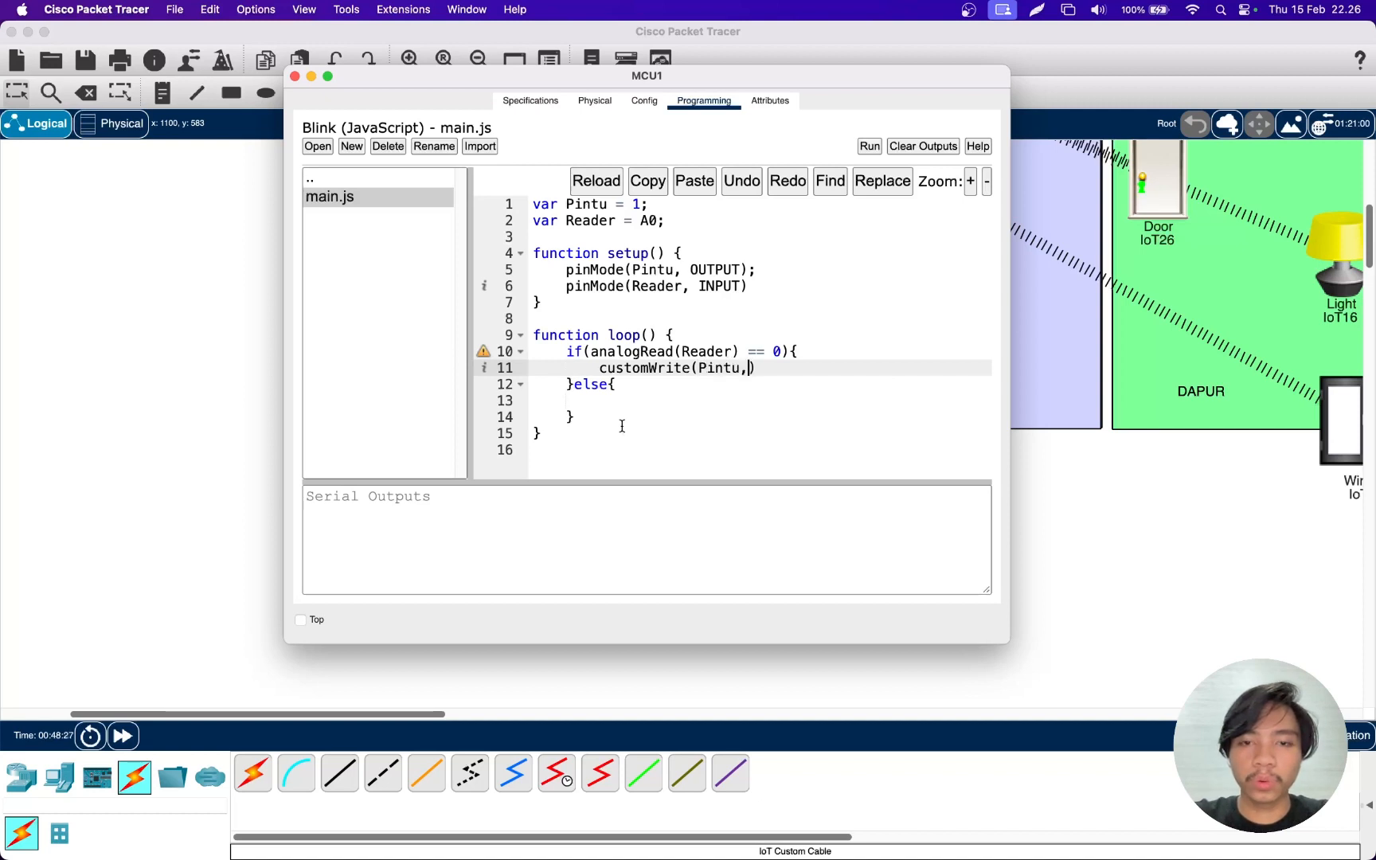
{"action": "type", "text": " 1"}
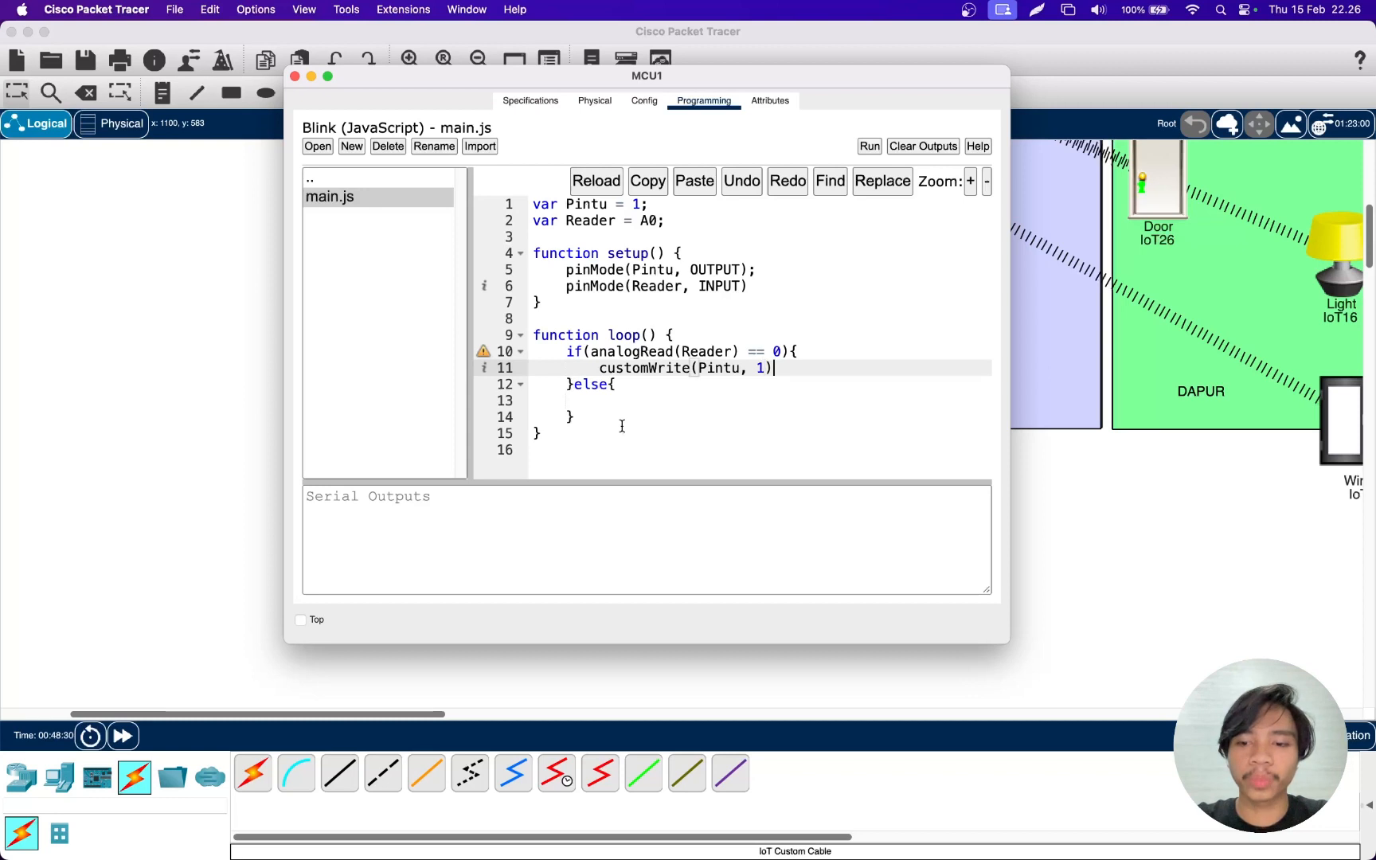
{"action": "type", "text": ");"}
- Write customWrite(Pintu, 0); inside the else block of loop(), run the MCU1 program and close the device window
{"action": "key", "text": "Down"}
{"action": "key", "text": "Down"}
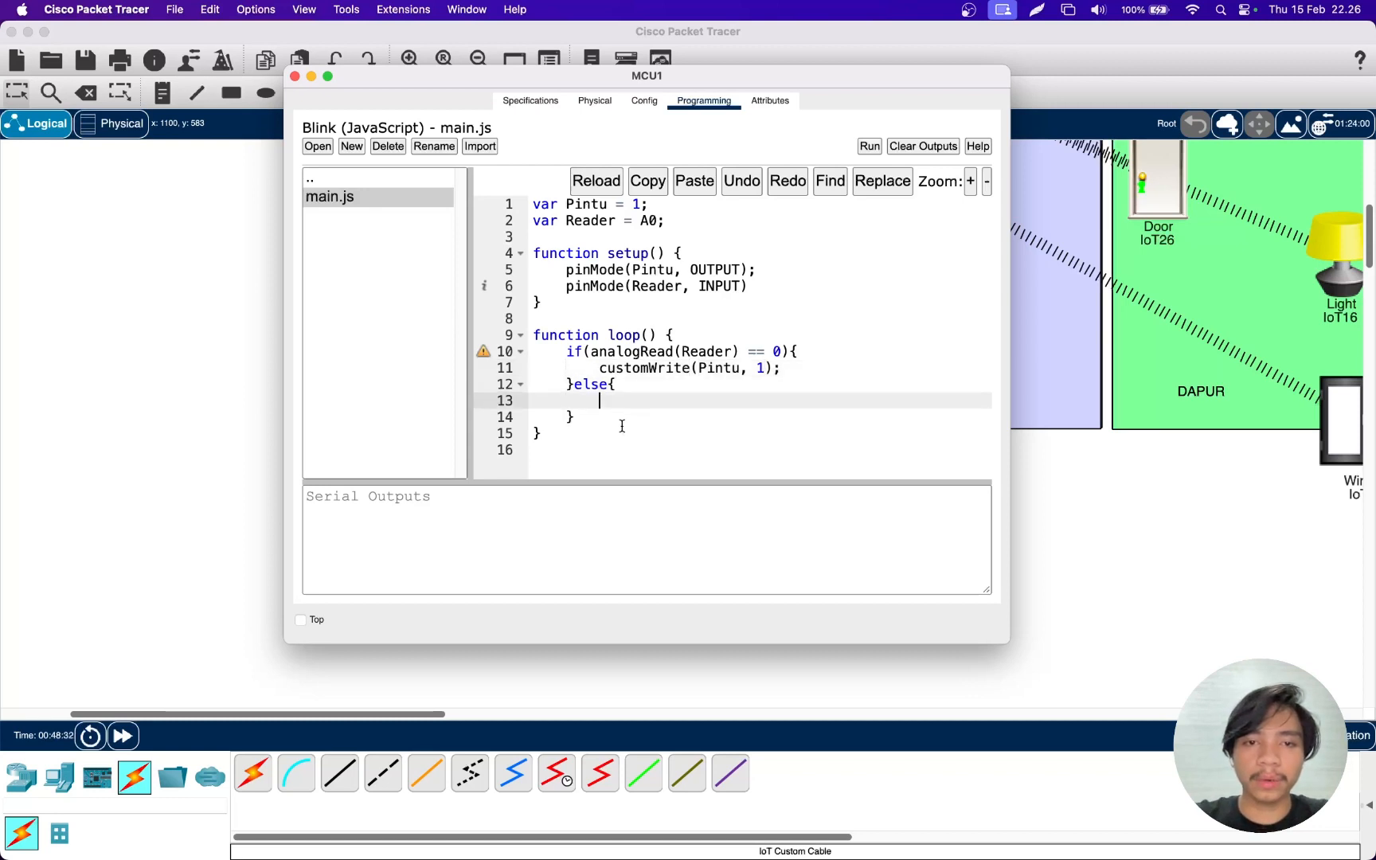
{"action": "type", "text": "custo"}
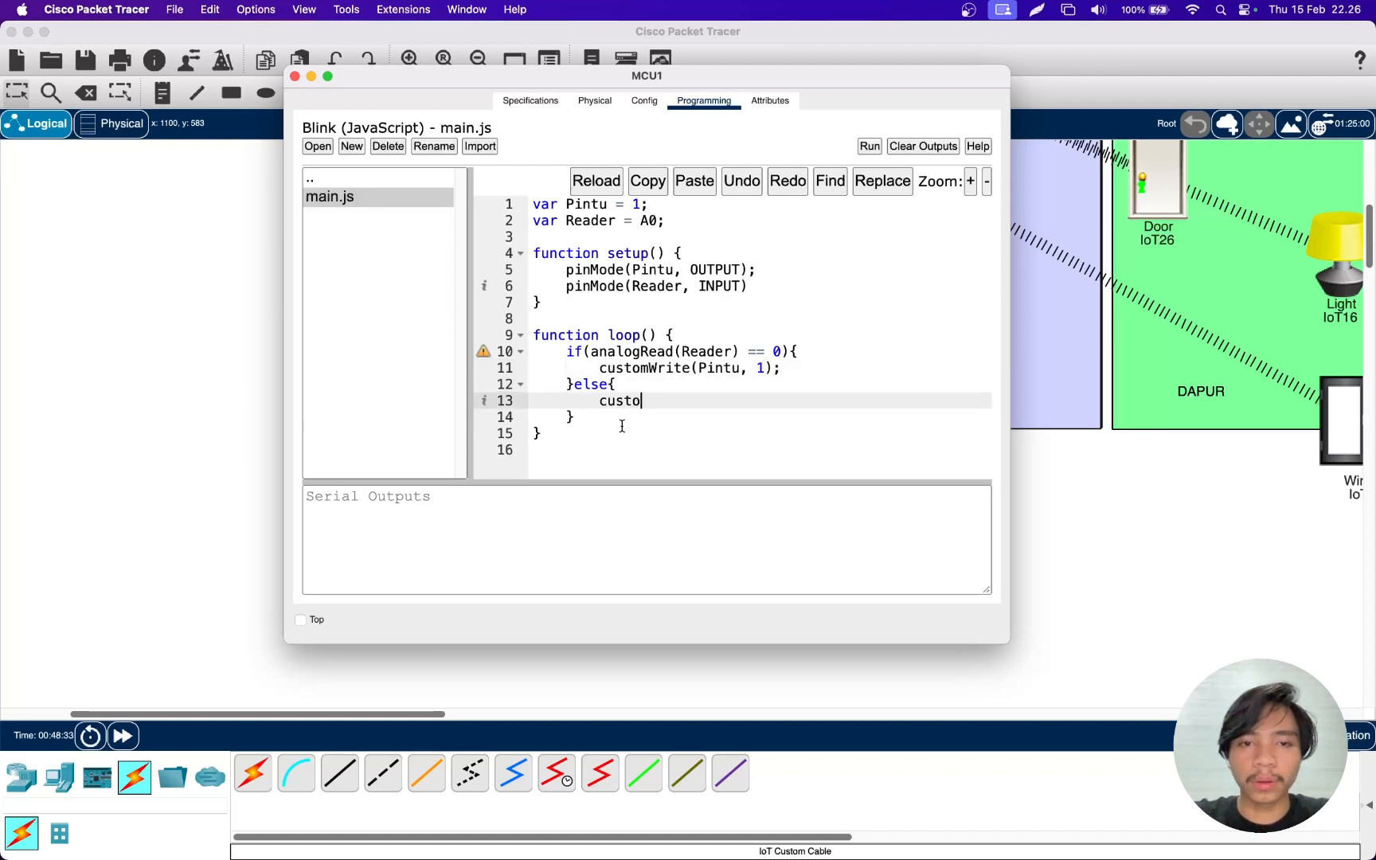
{"action": "type", "text": "mWri"}
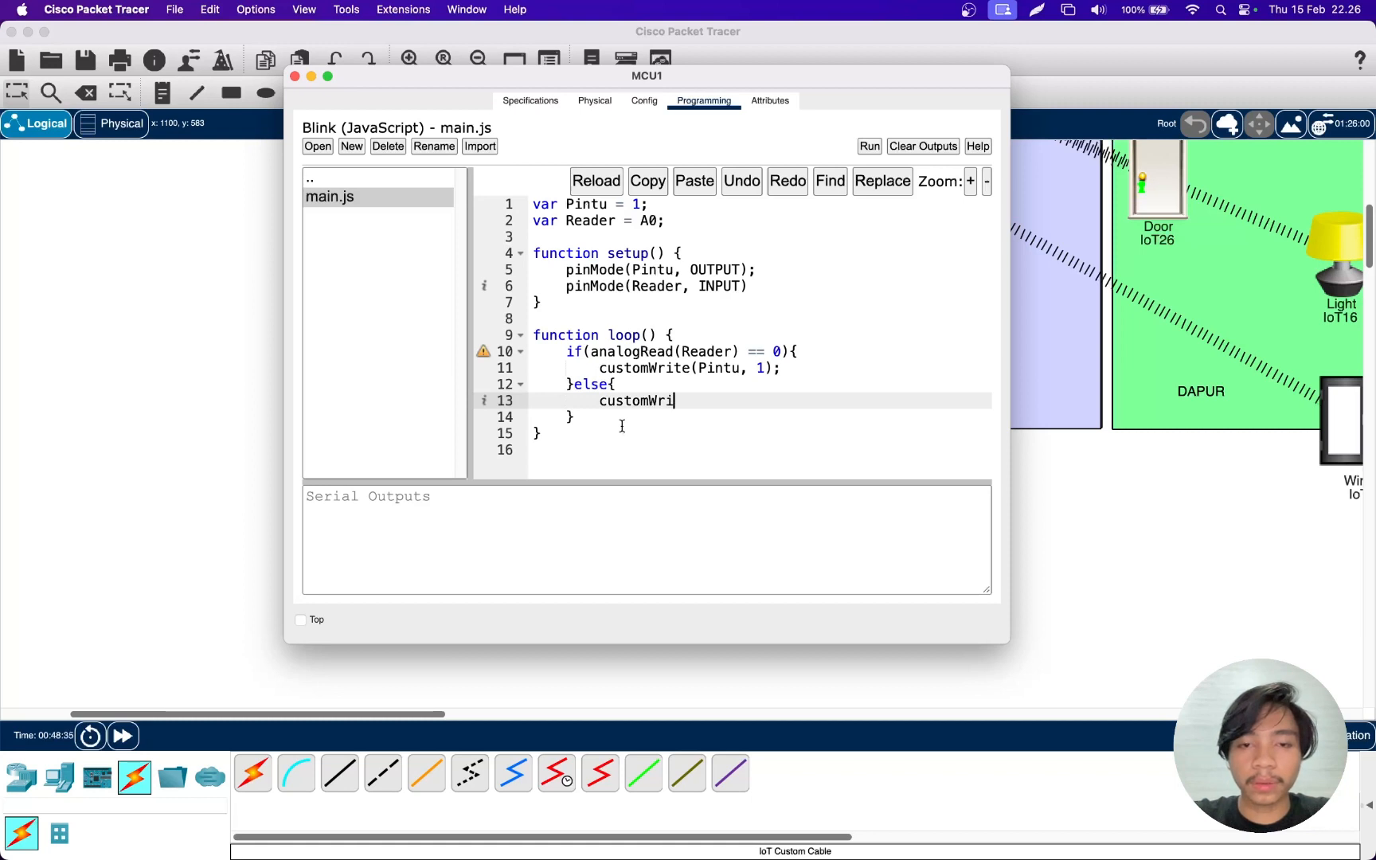
{"action": "type", "text": "te(Pint"}
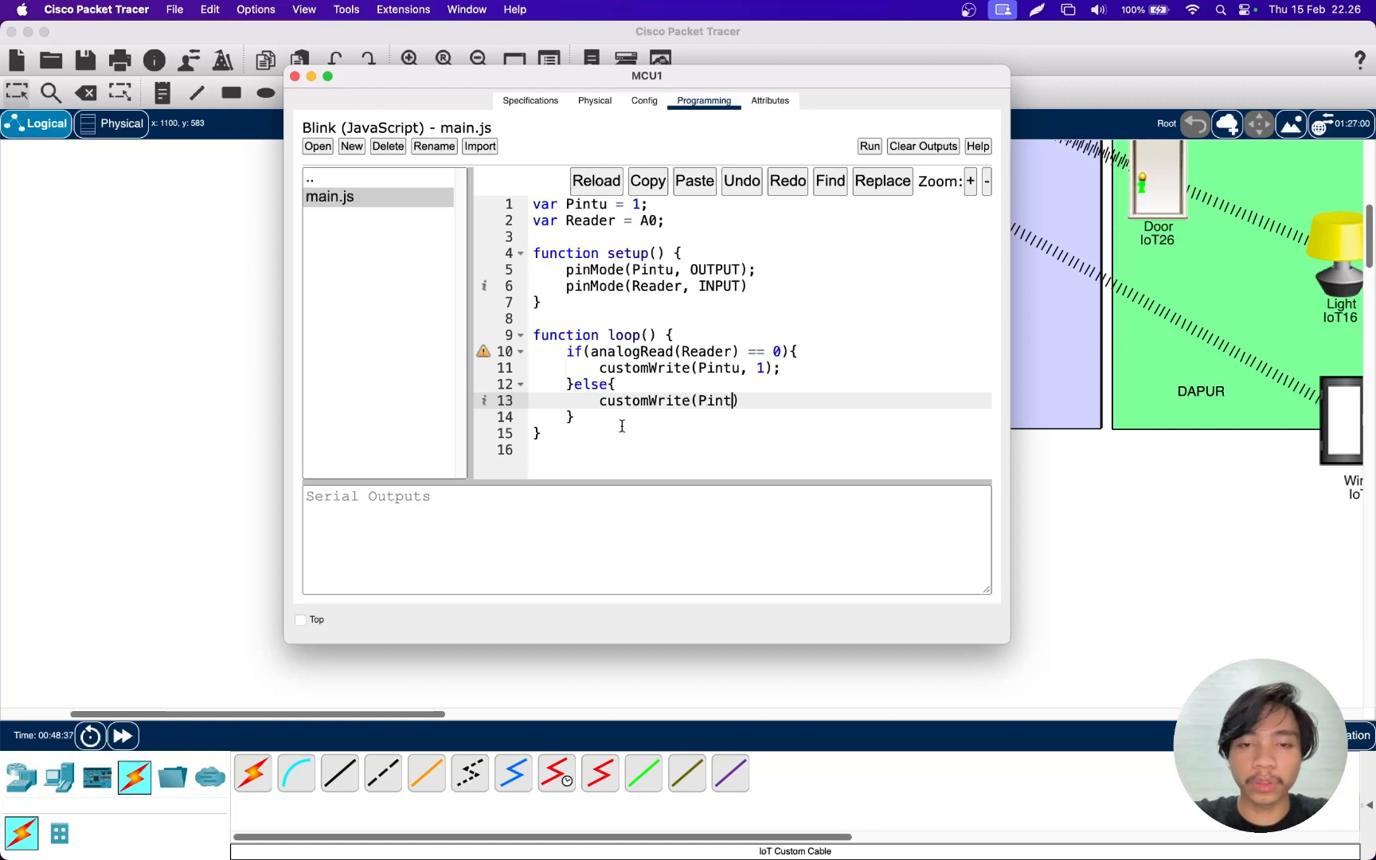
{"action": "type", "text": "u, 0);"}
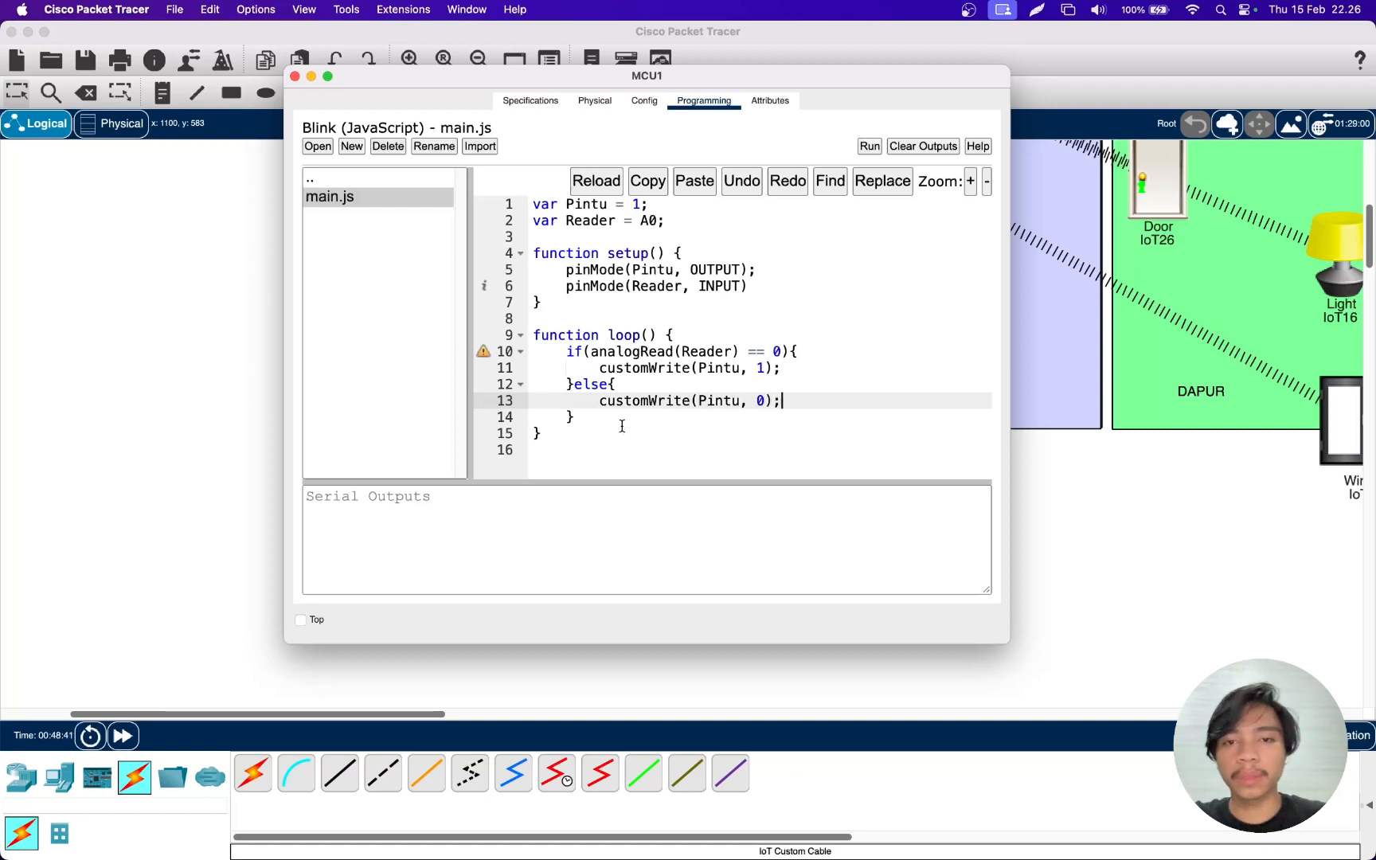
{"action": "left_click", "coordinate": [870, 146]}
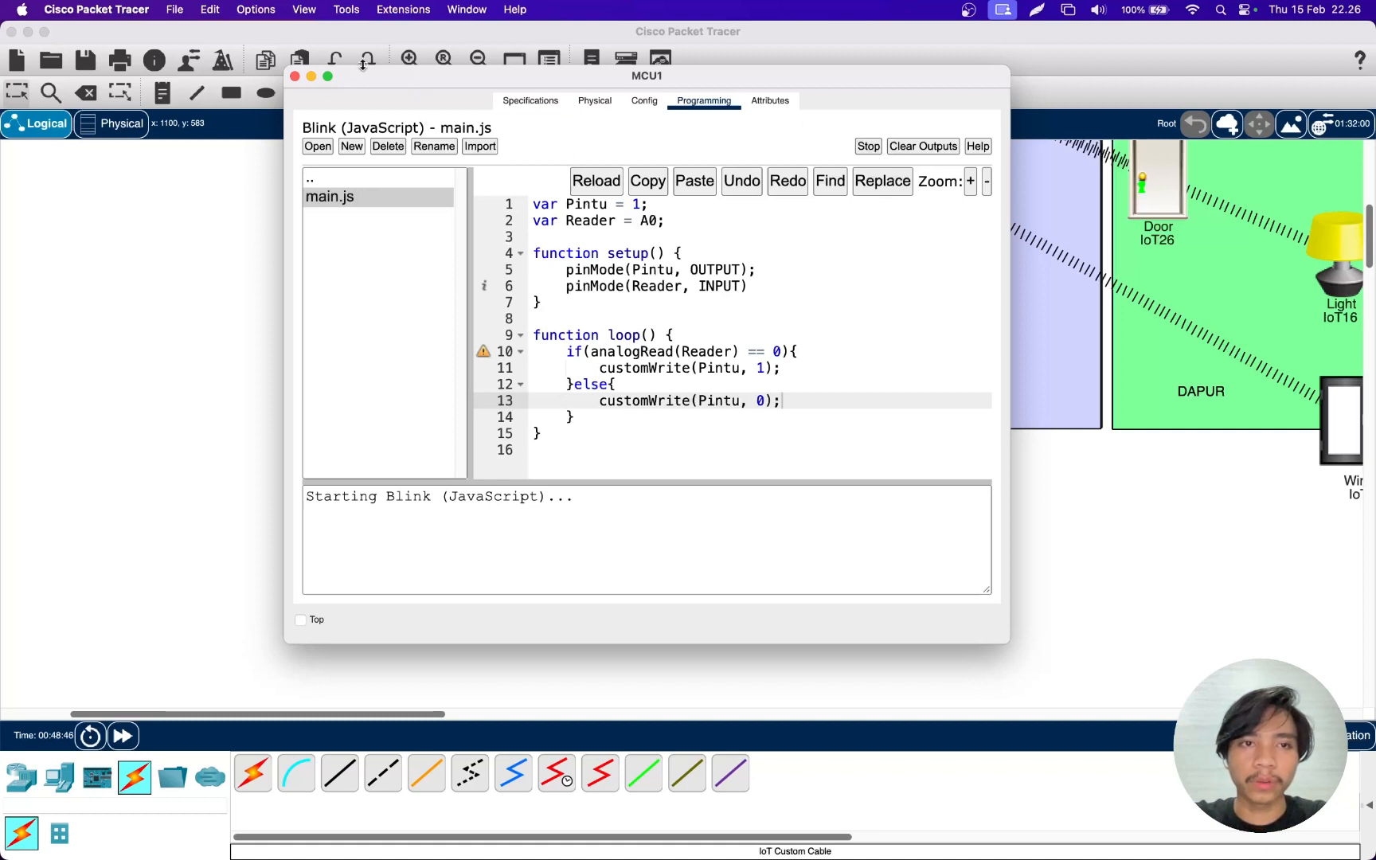
{"action": "left_click", "coordinate": [294, 76]}
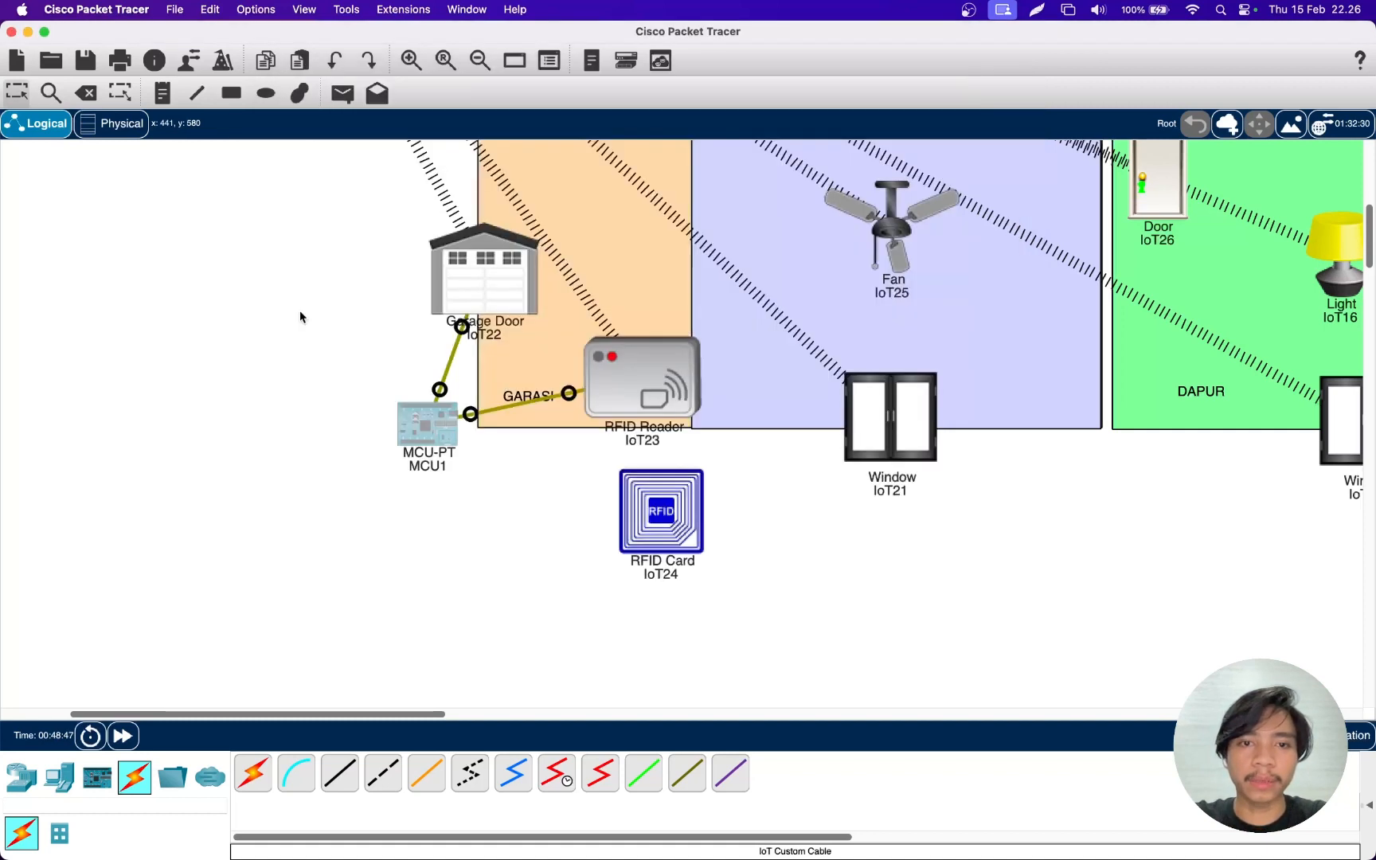
- Test the garage door by placing the RFID card over the RFID reader, and move the card back below the reader
{"action": "left_click", "coordinate": [743, 538]}
{"action": "scroll", "coordinate": [629, 518], "scroll_direction": "up", "scroll_amount": 1}
{"action": "left_click_drag", "start_coordinate": [669, 535], "coordinate": [672, 400]}
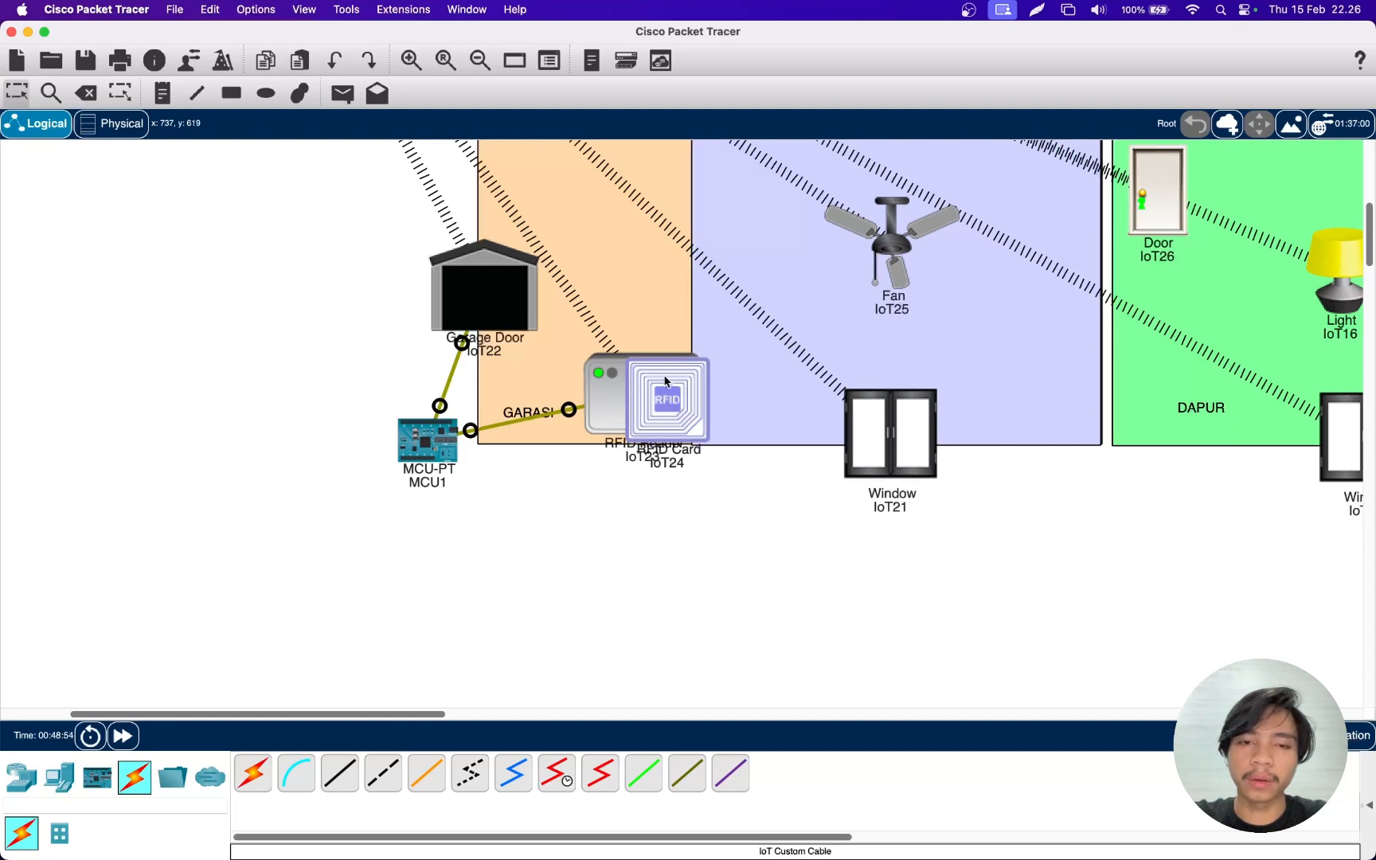
{"action": "mouse_move", "coordinate": [675, 403]}
{"action": "left_mouse_down"}
{"action": "mouse_move", "coordinate": [705, 395]}
{"action": "mouse_move", "coordinate": [691, 395]}
{"action": "left_mouse_up"}
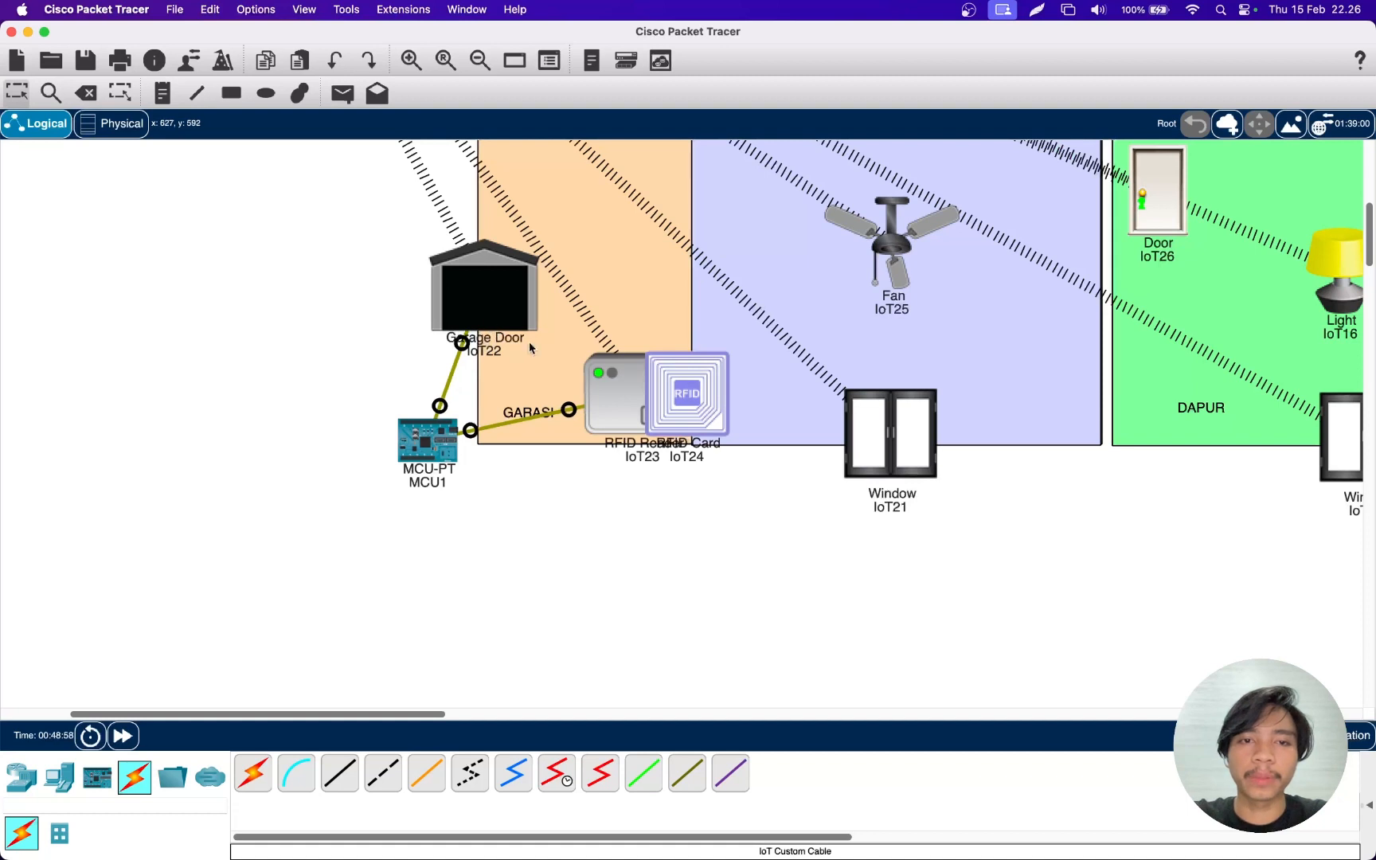
{"action": "left_click_drag", "start_coordinate": [686, 385], "coordinate": [657, 546]}
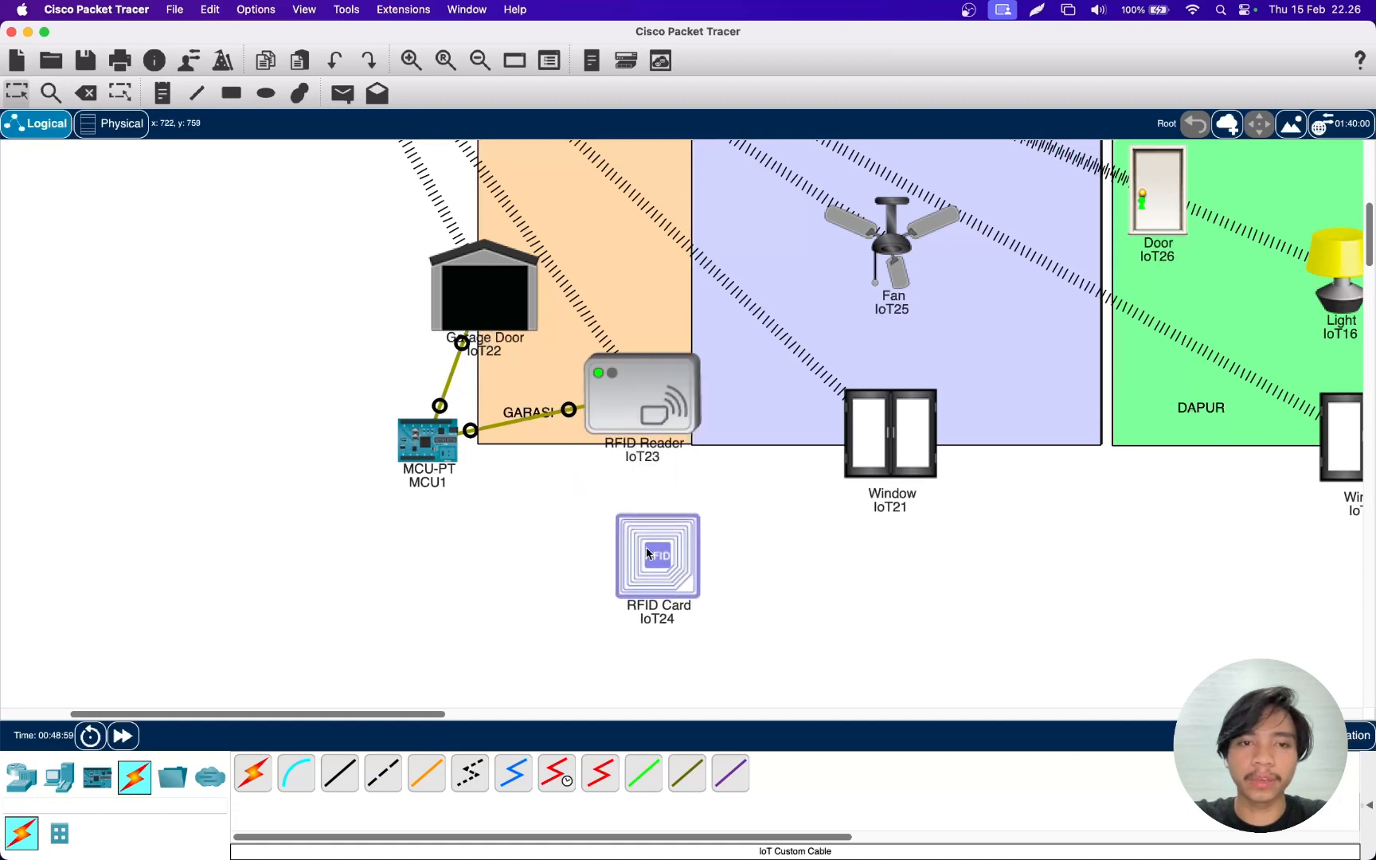